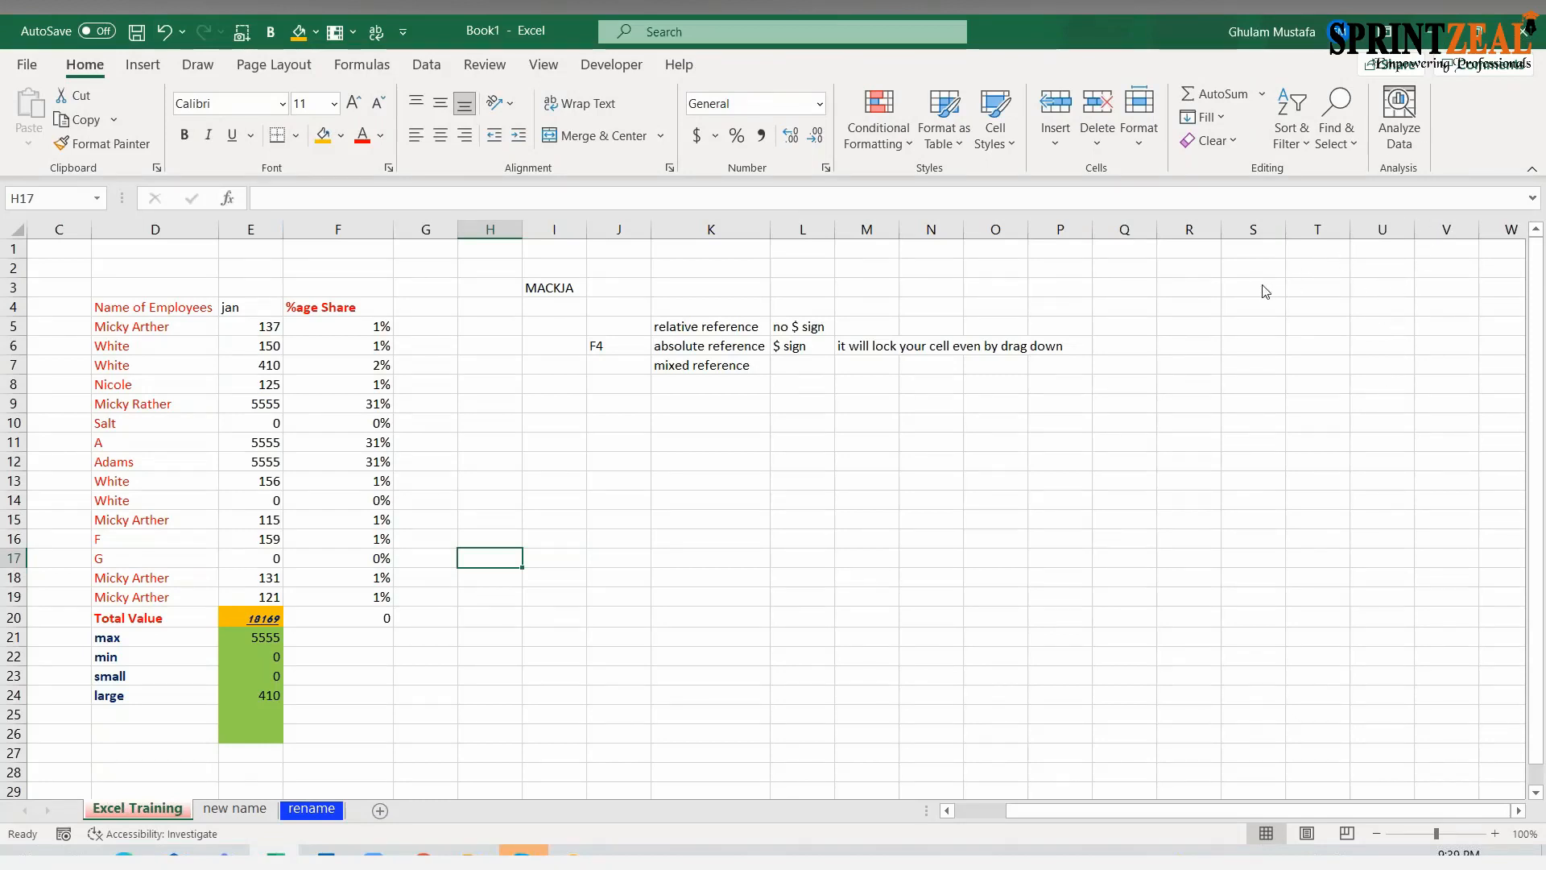
left_click(1234, 240)
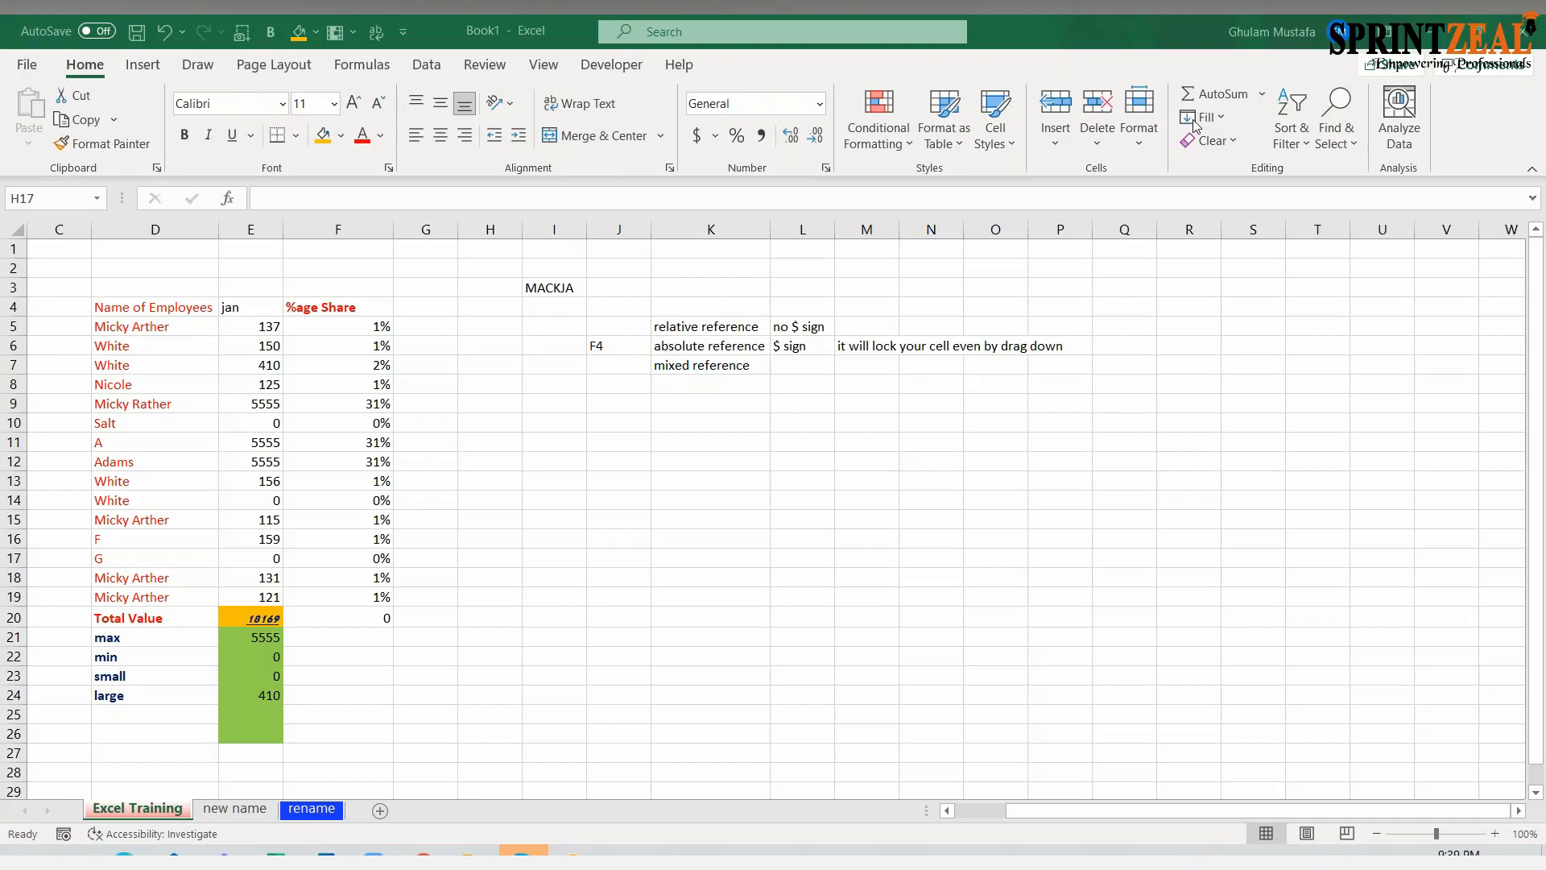
left_click(612, 440)
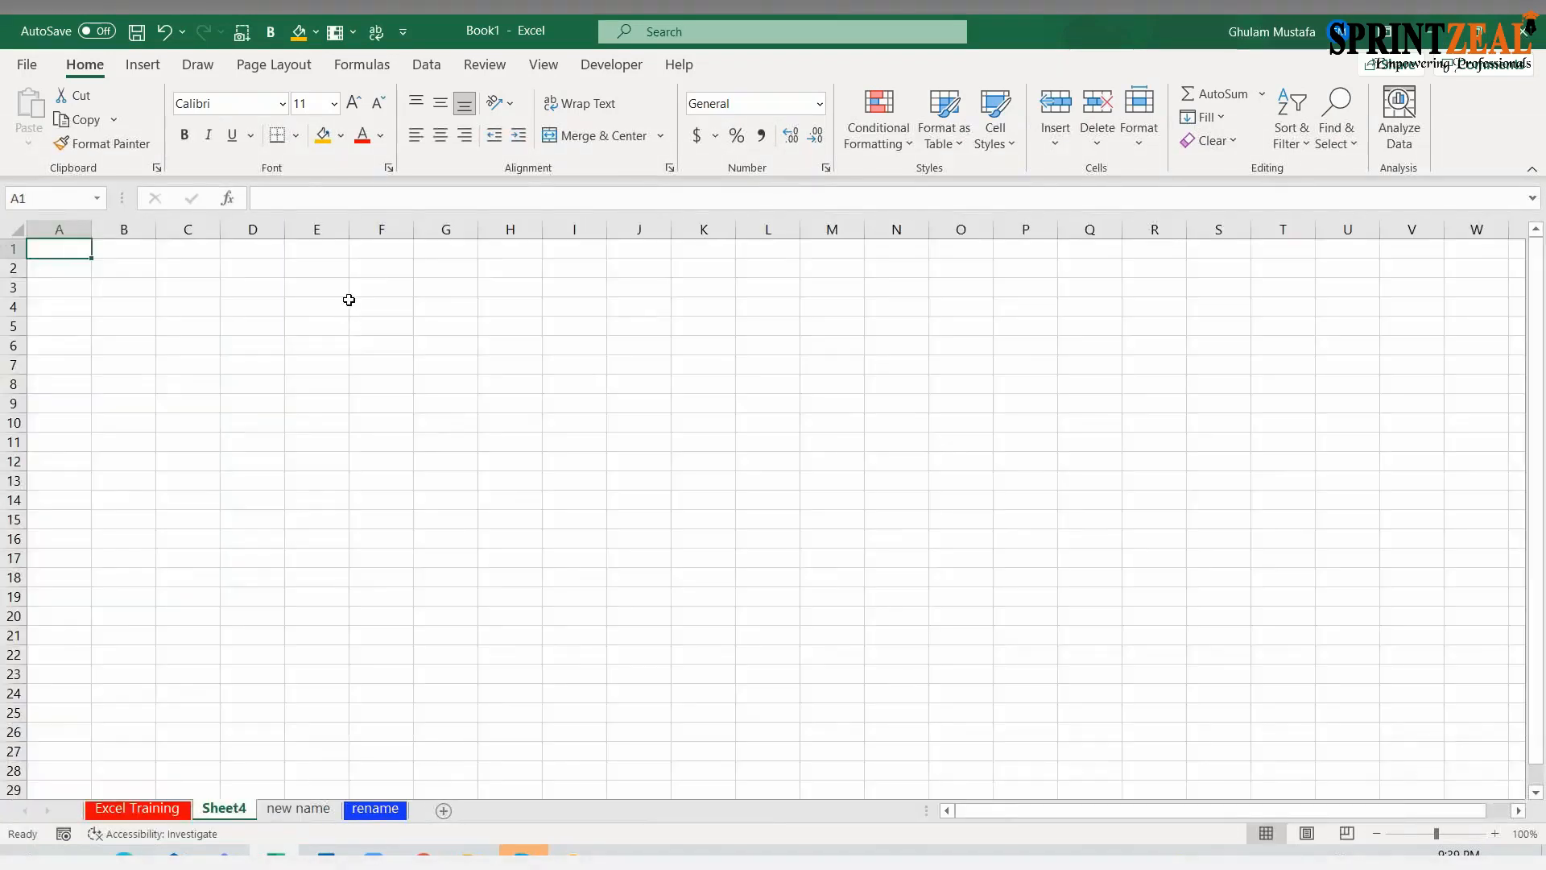
Add a new worksheet and enter two staff first names in E3 and E4, the first capitalized normally and the second in irregular case
left_click(344, 292)
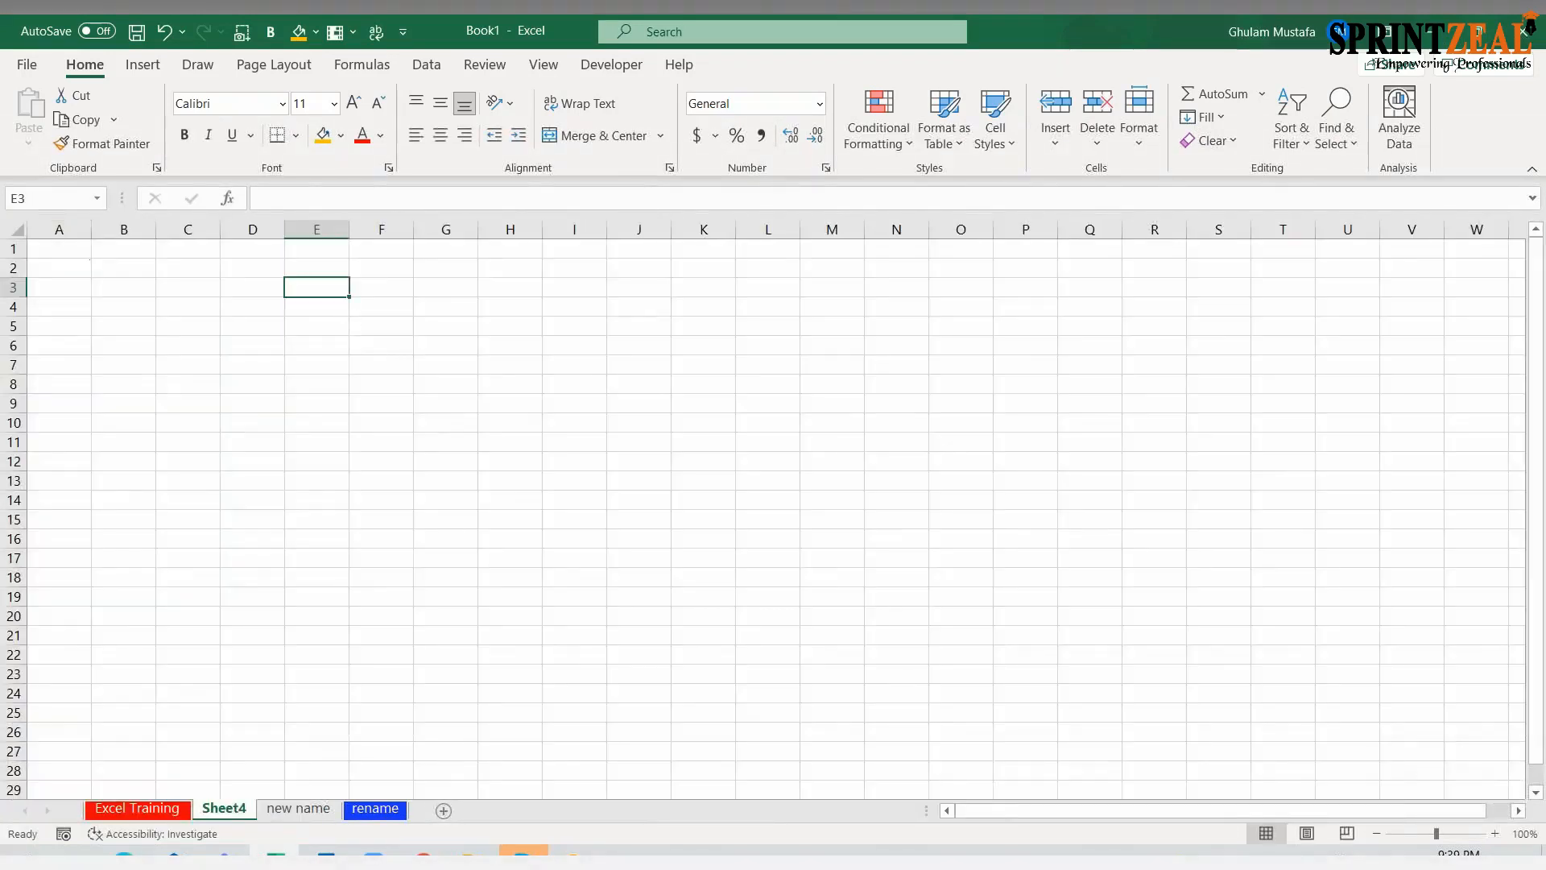
key("Caps_Lock")
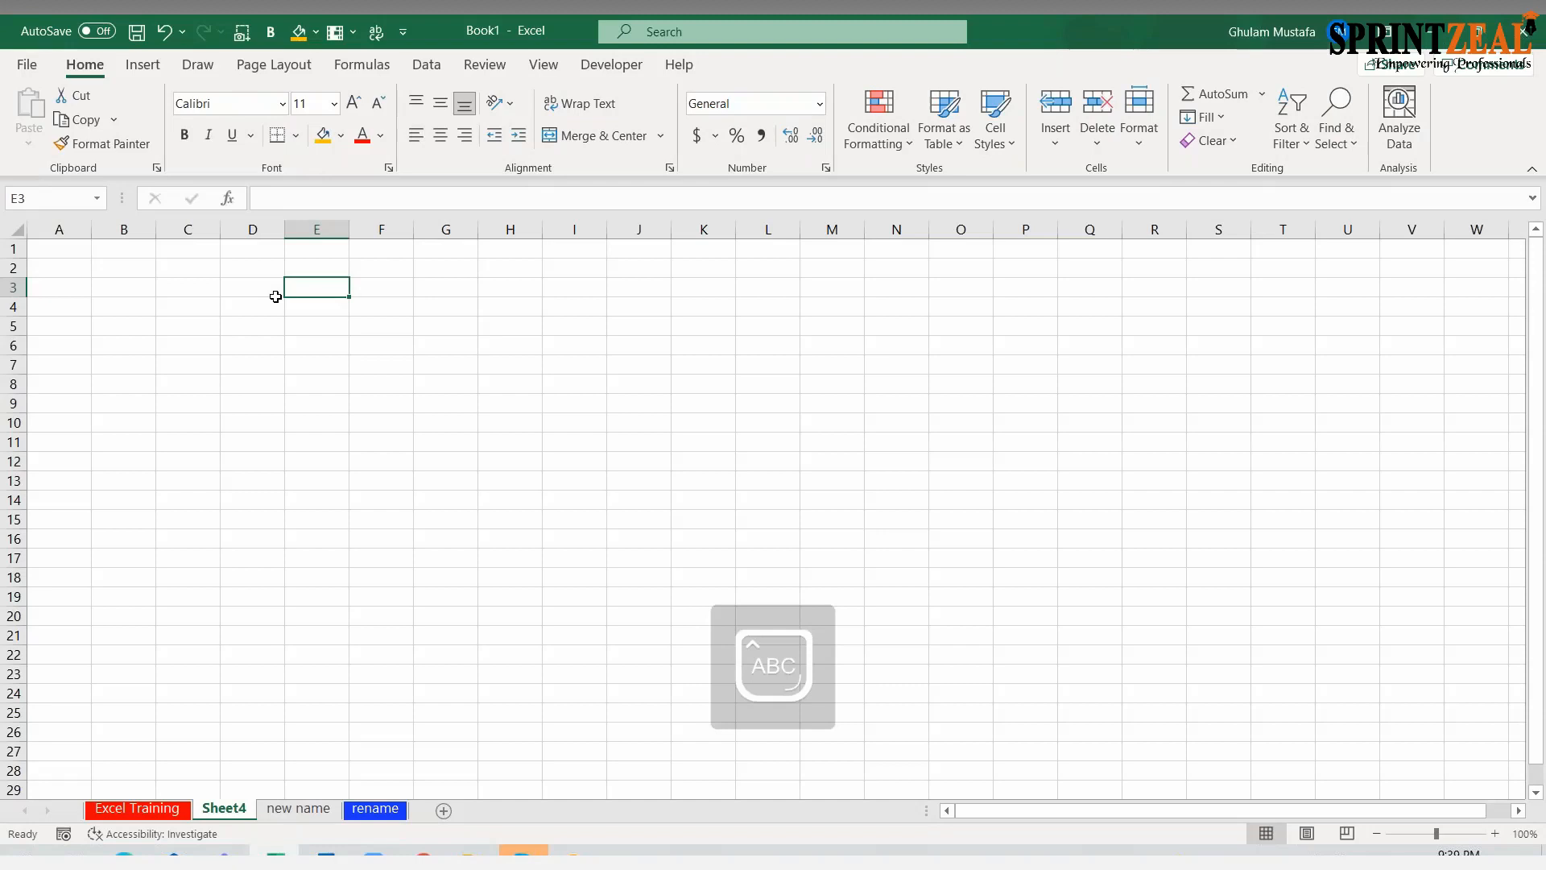
type("M")
key("Caps_Lock")
type("usta")
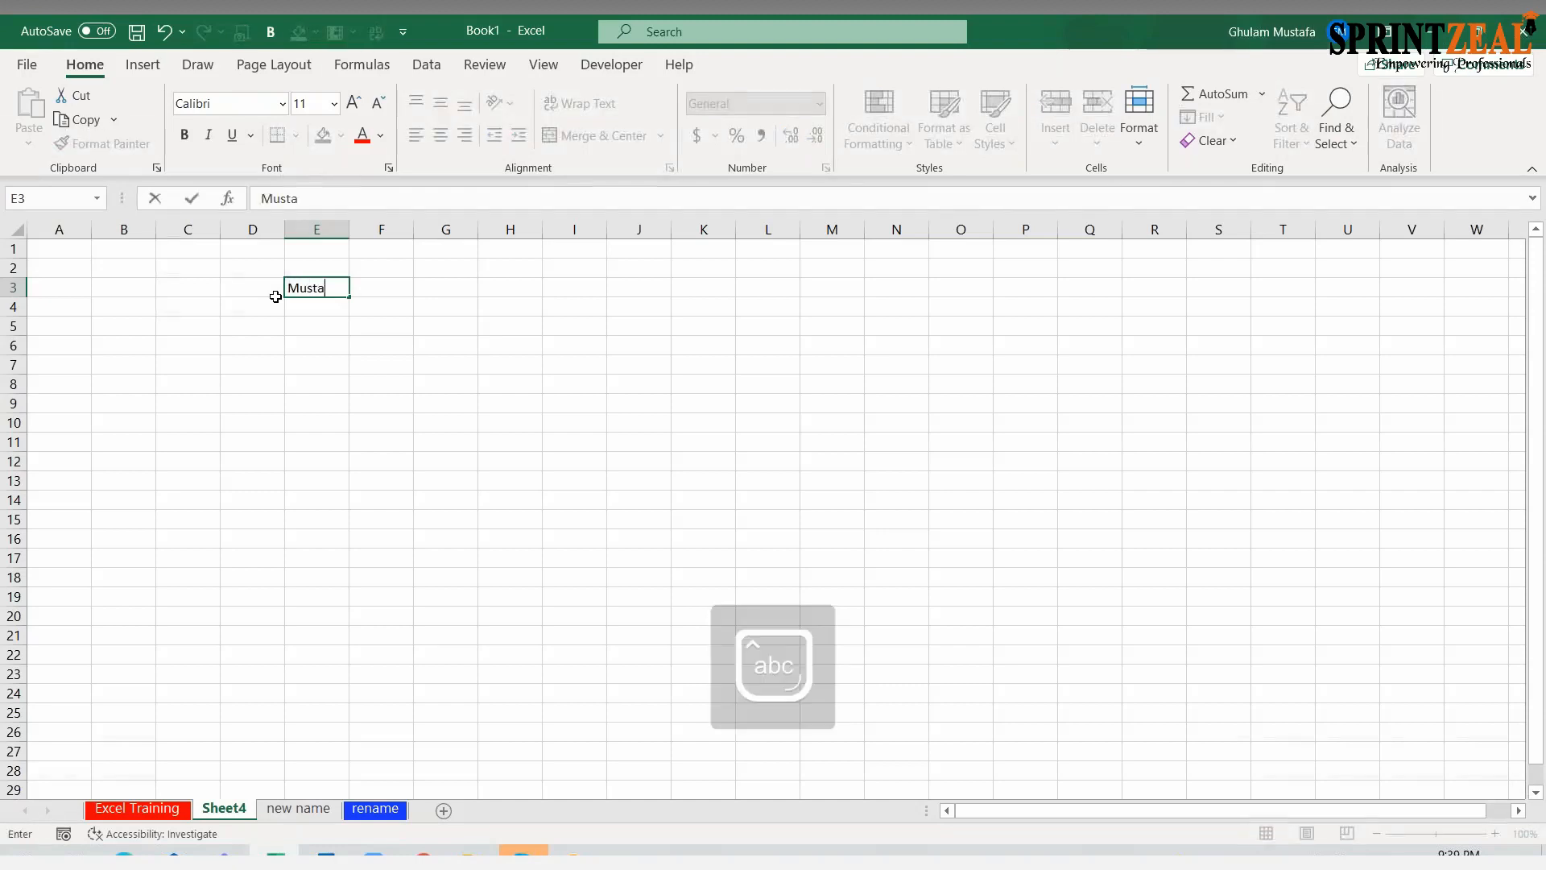
type("fa")
key("Return")
type("Ni")
key("Caps_Lock")
type("COLE")
key("Return")
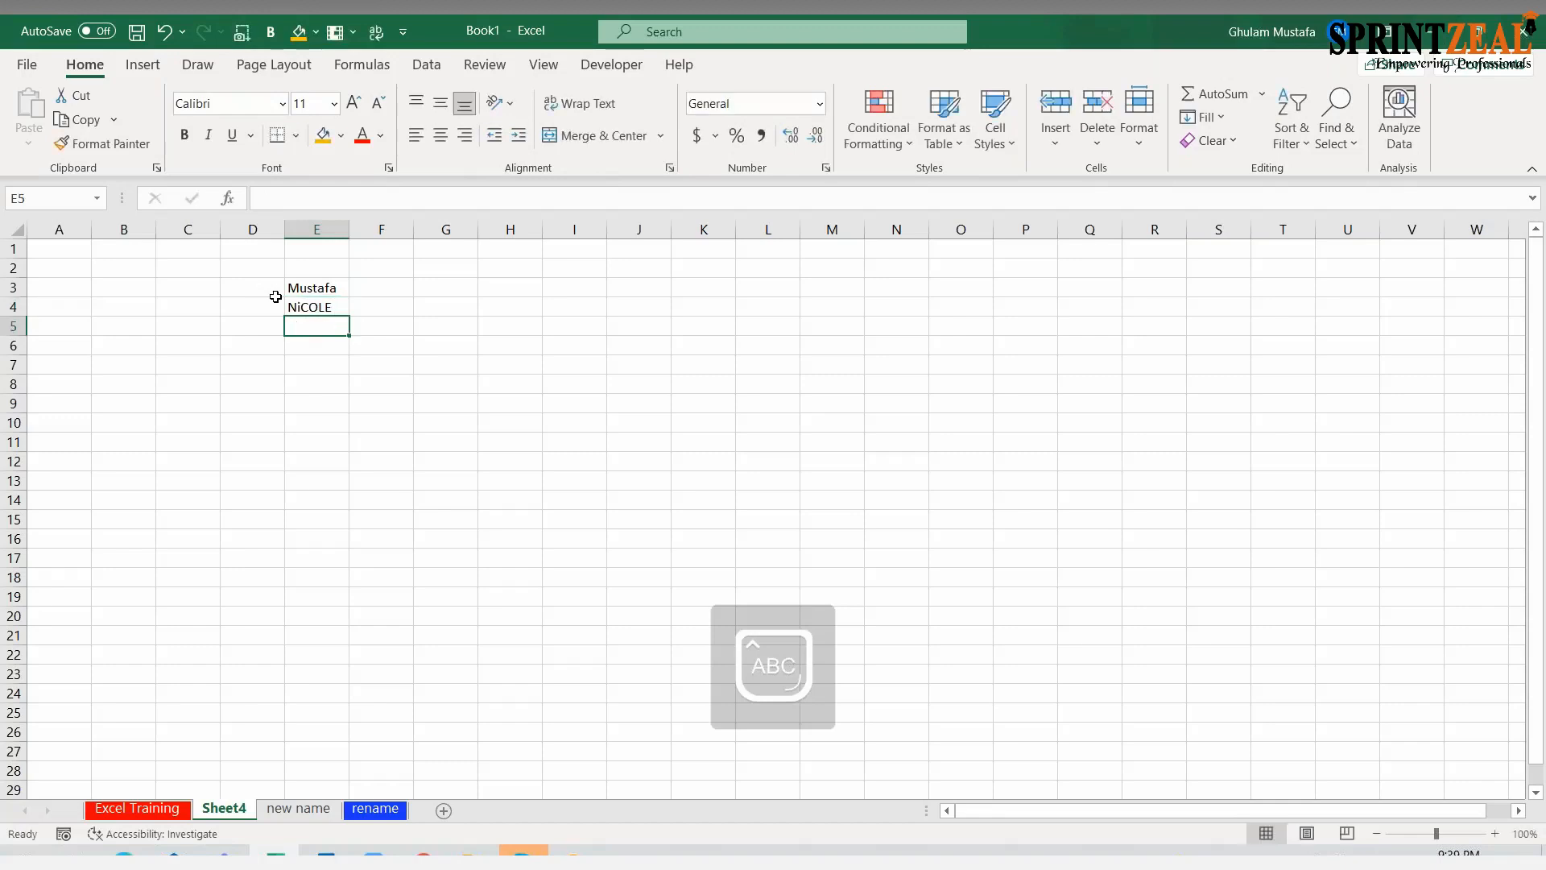
Enter four more staff first names in E5:E8, three in all capitals and the last with only its final letter capitalized
type("R")
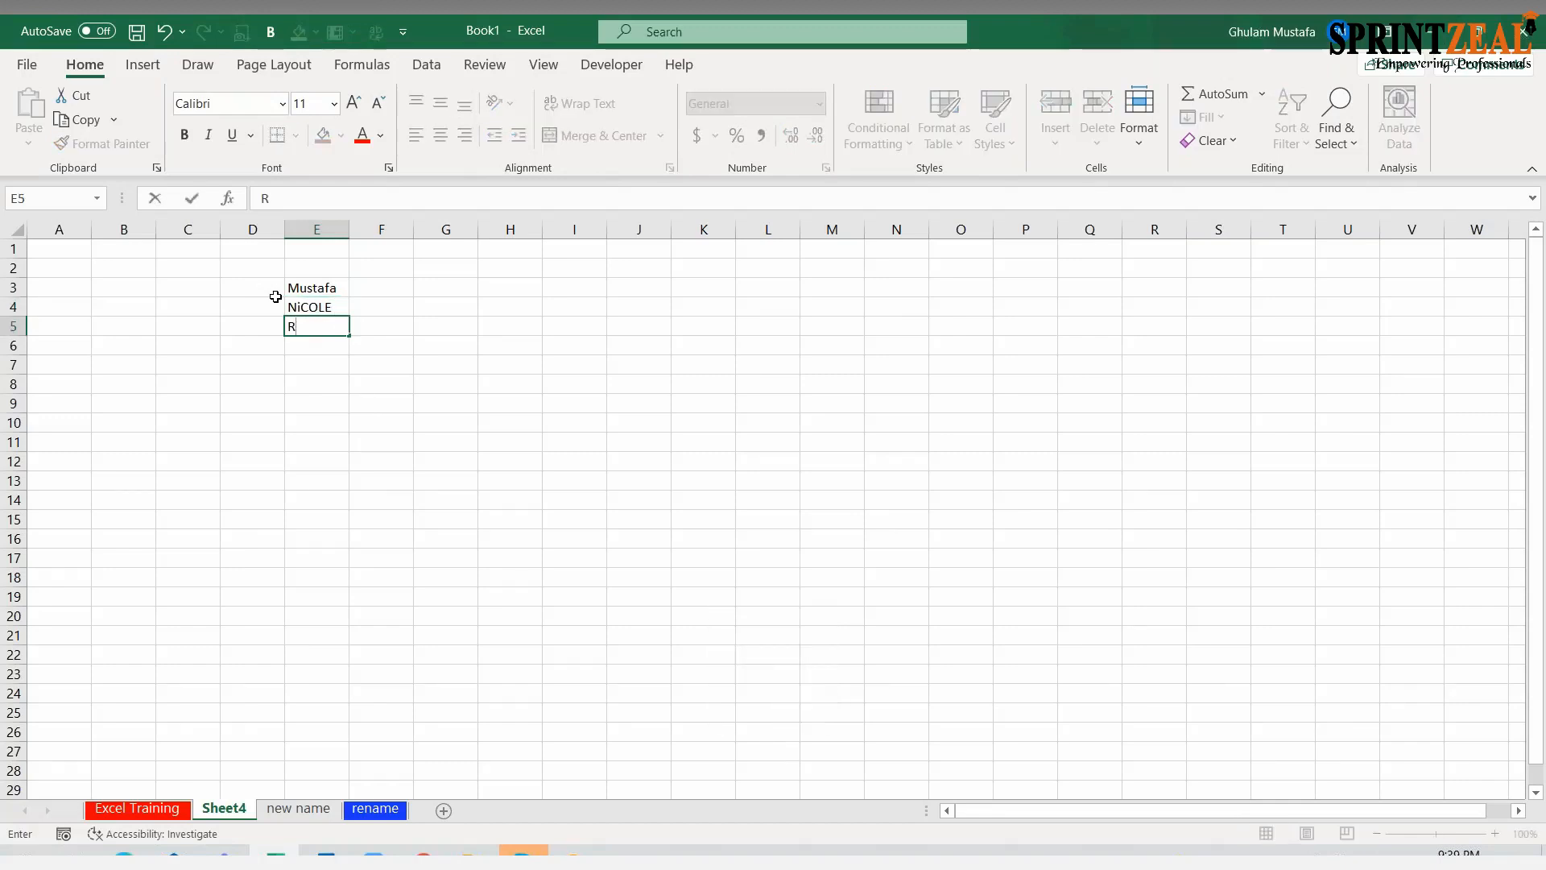
left_click(1343, 278)
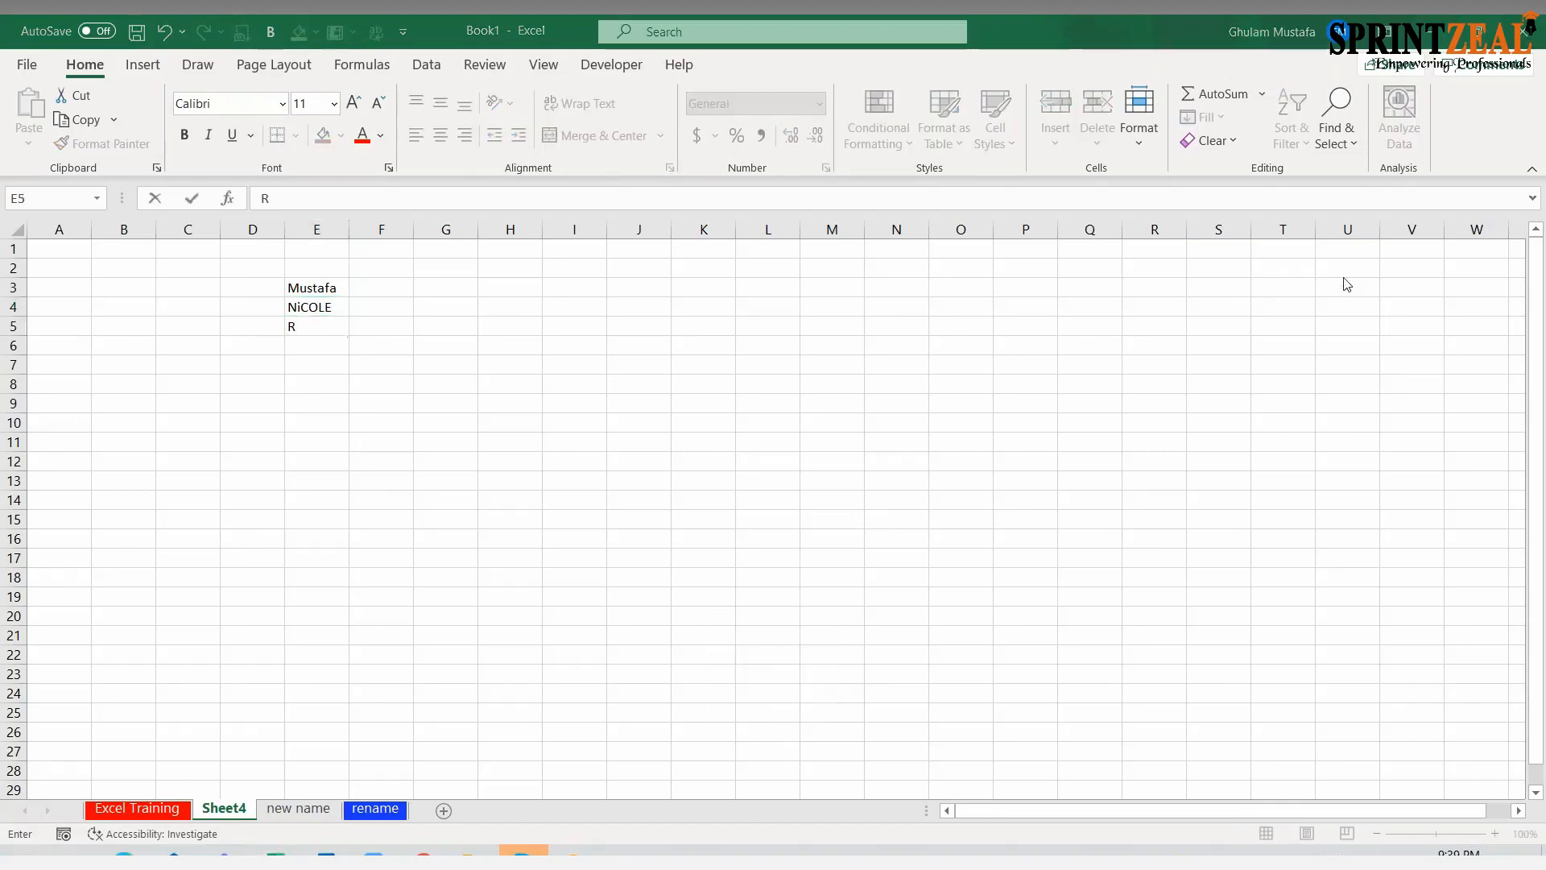
left_click(308, 340)
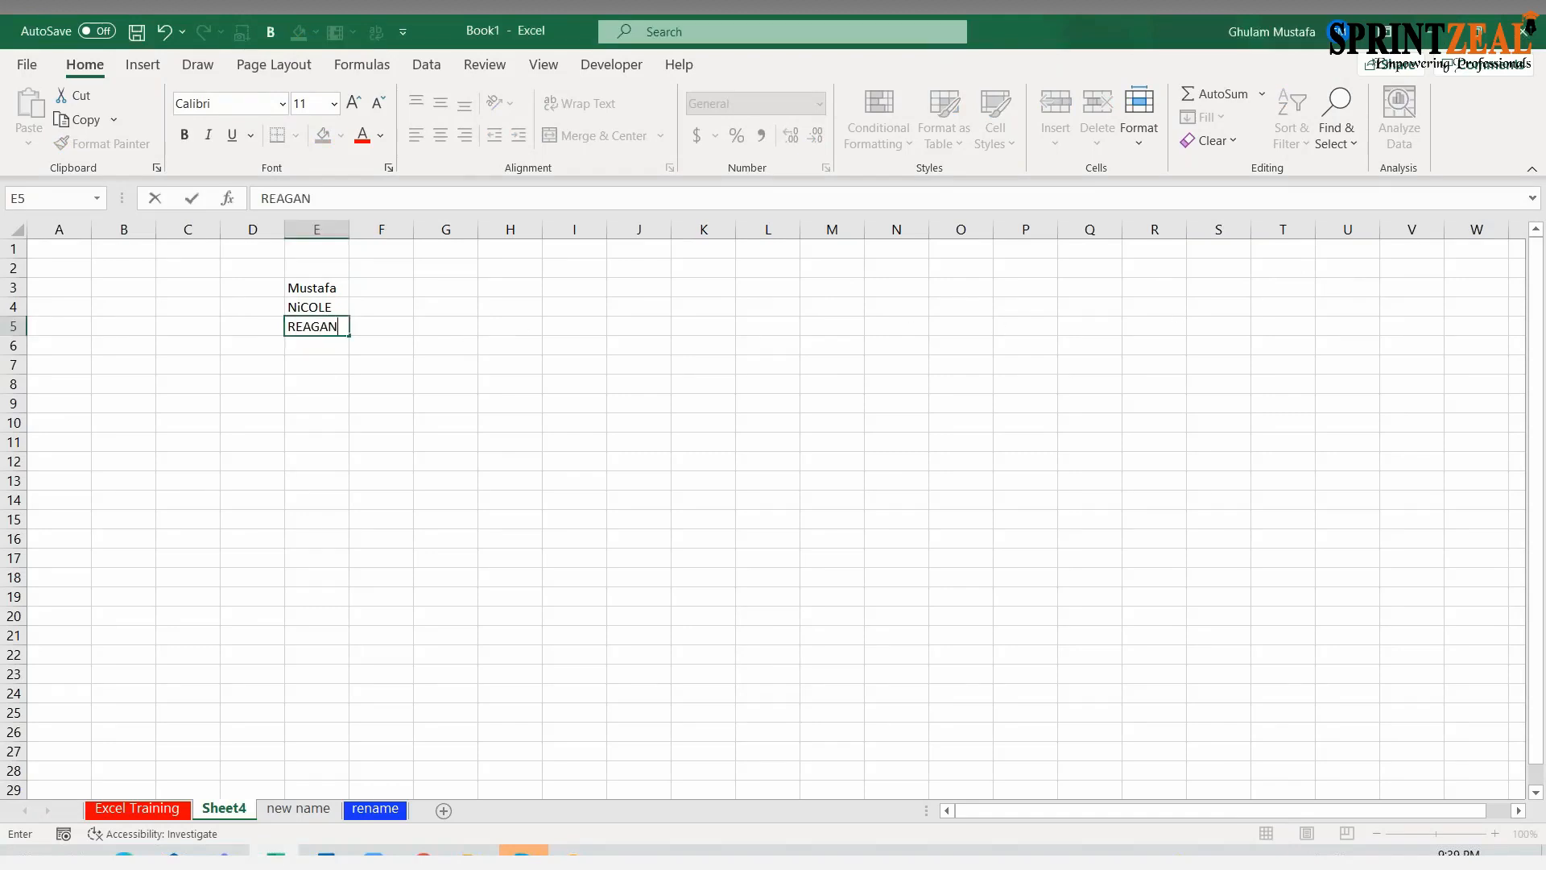
key("Return")
type("ADAMS")
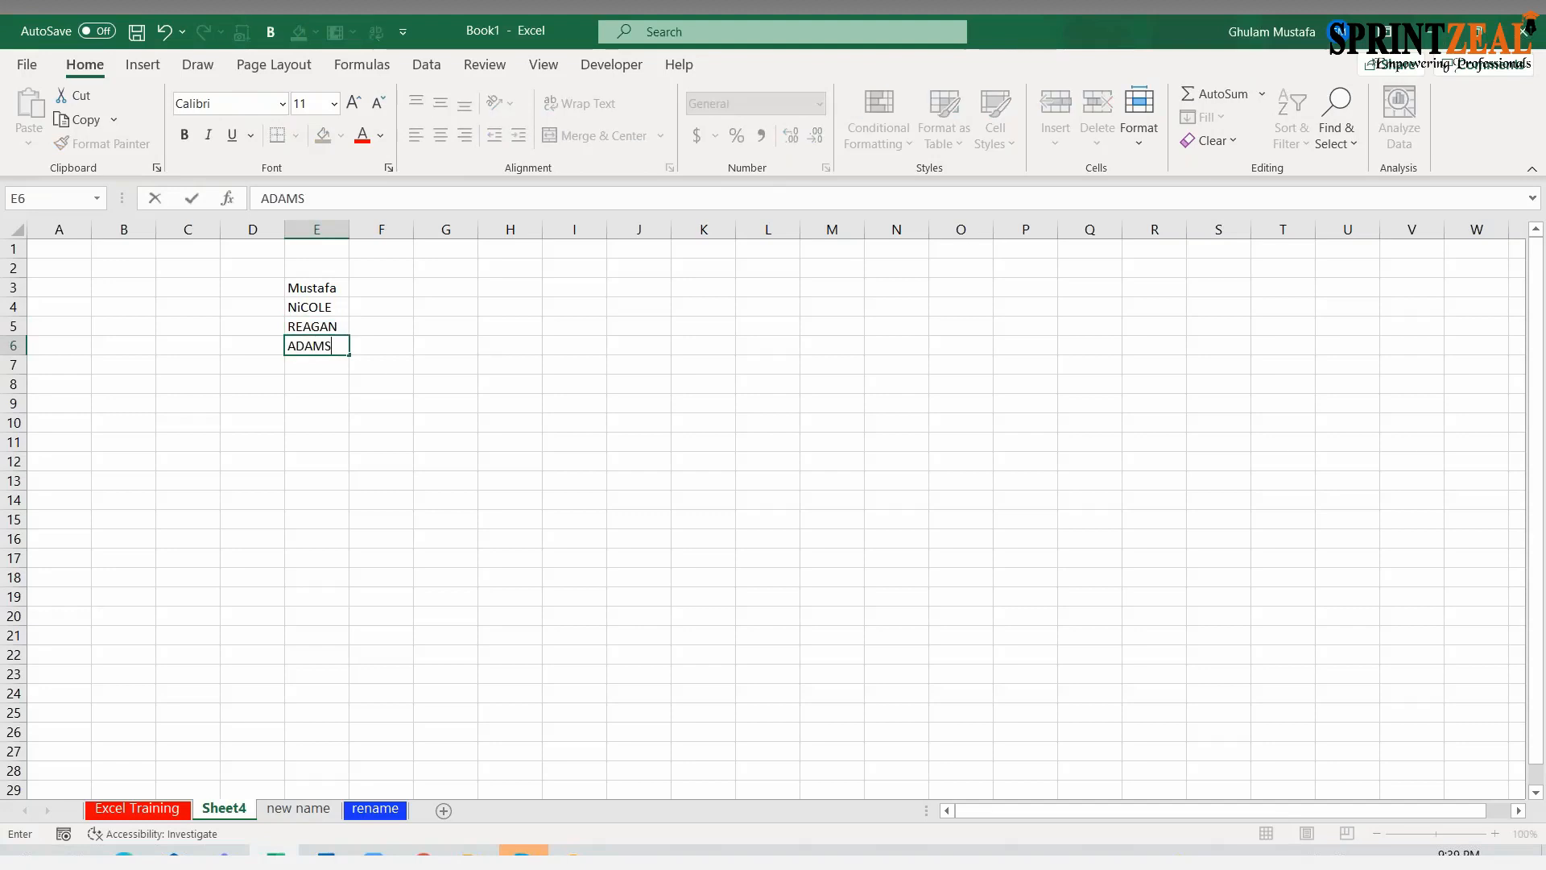
key("Return")
type("JACK")
key("Return")
key("Caps_Lock")
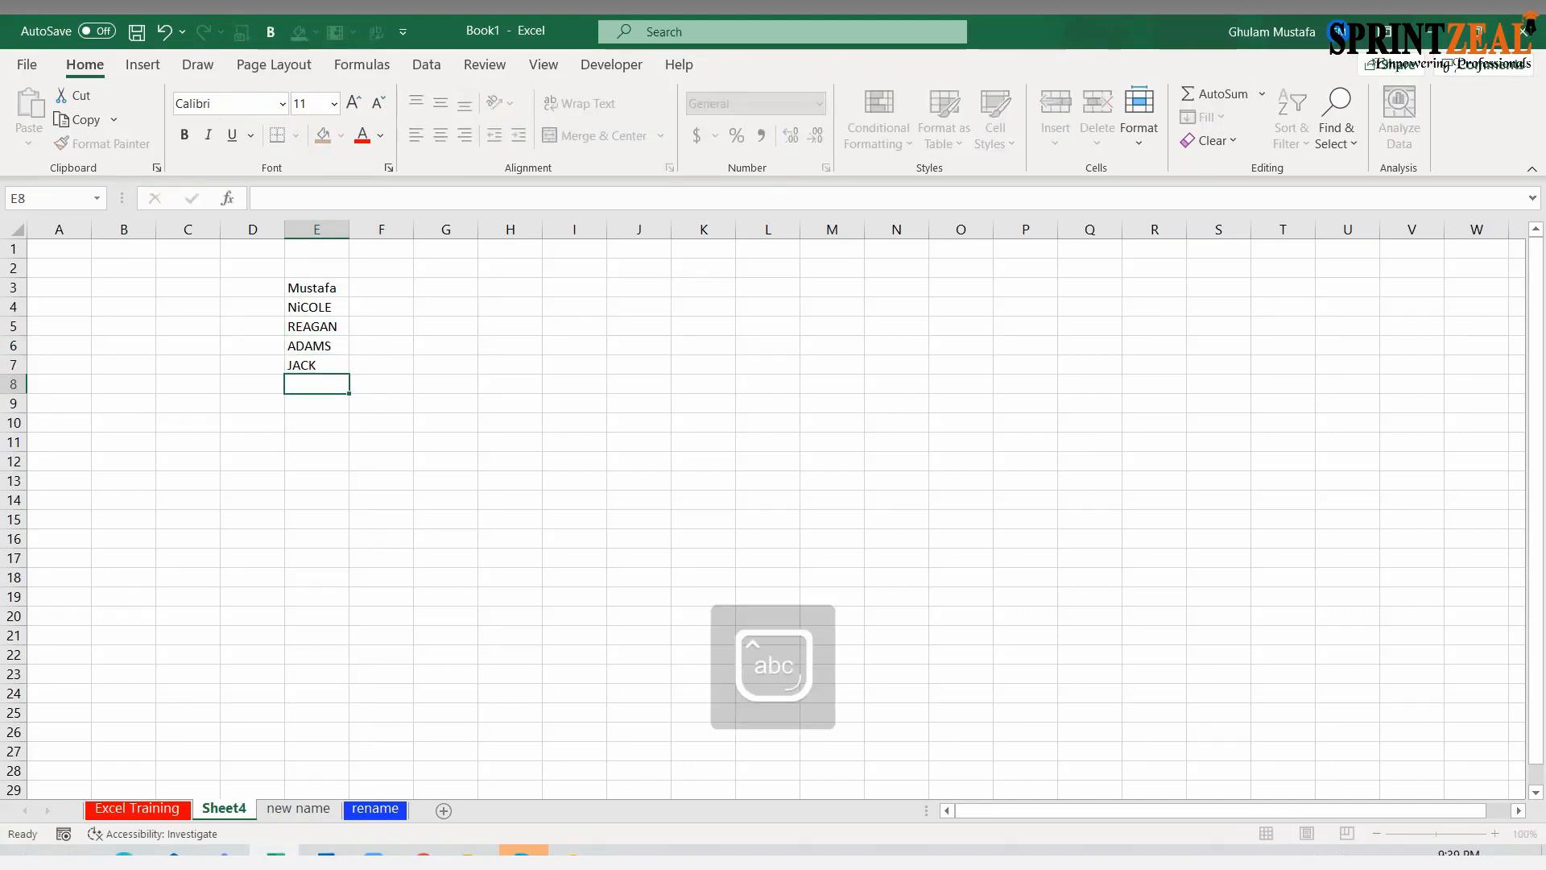
type("le")
key("Caps_Lock")
key("Return")
left_click_drag(327, 293, 307, 376)
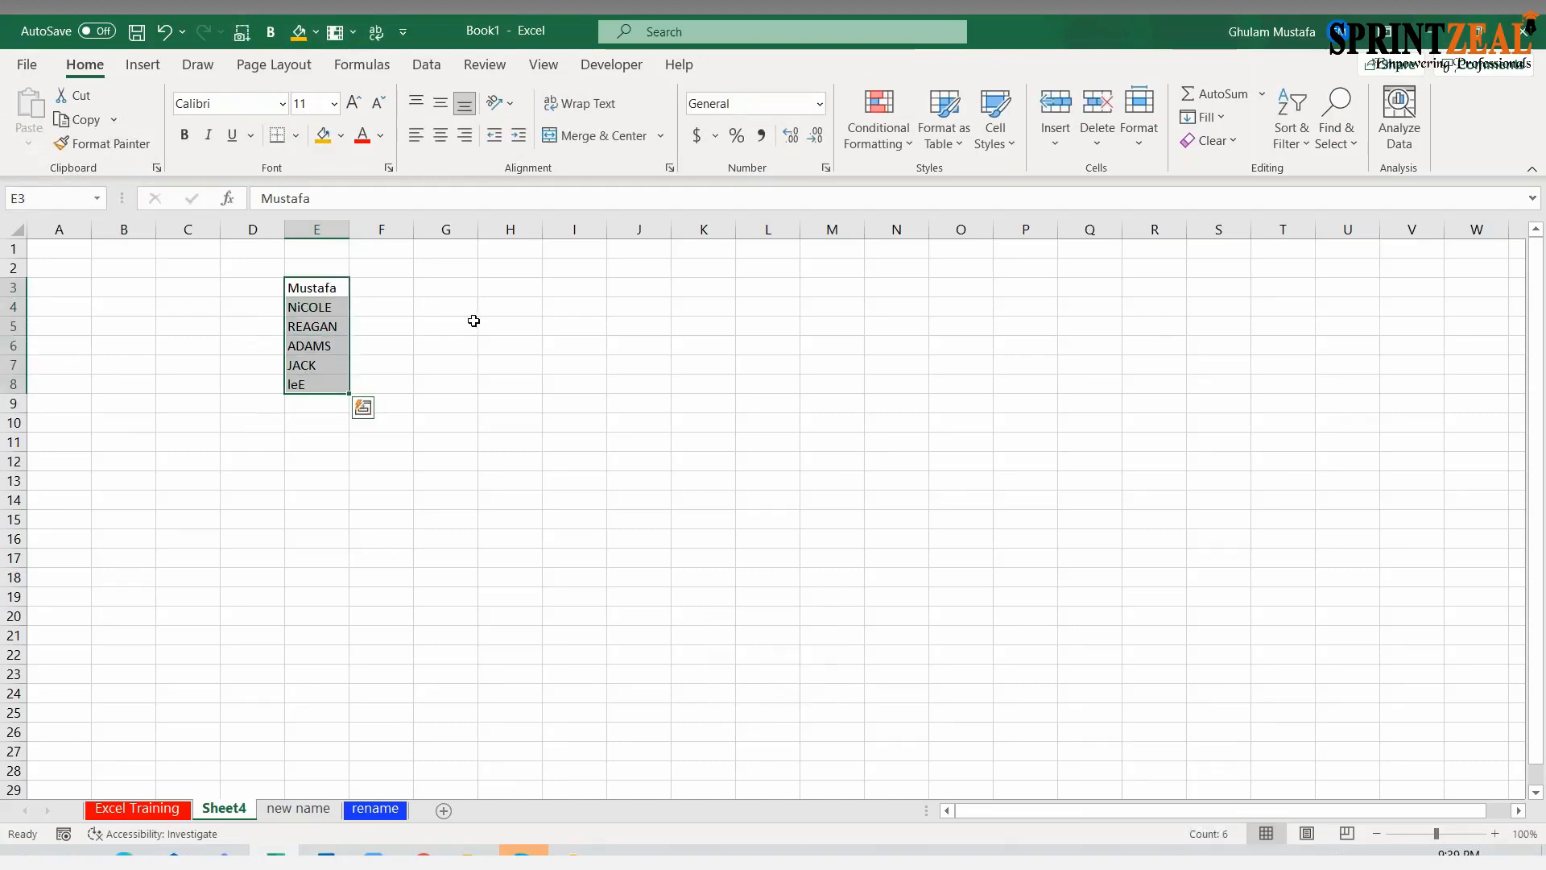
Enter the heading "Staff Name" in E2 above the list of names
left_click(306, 269)
key("Caps_Lock")
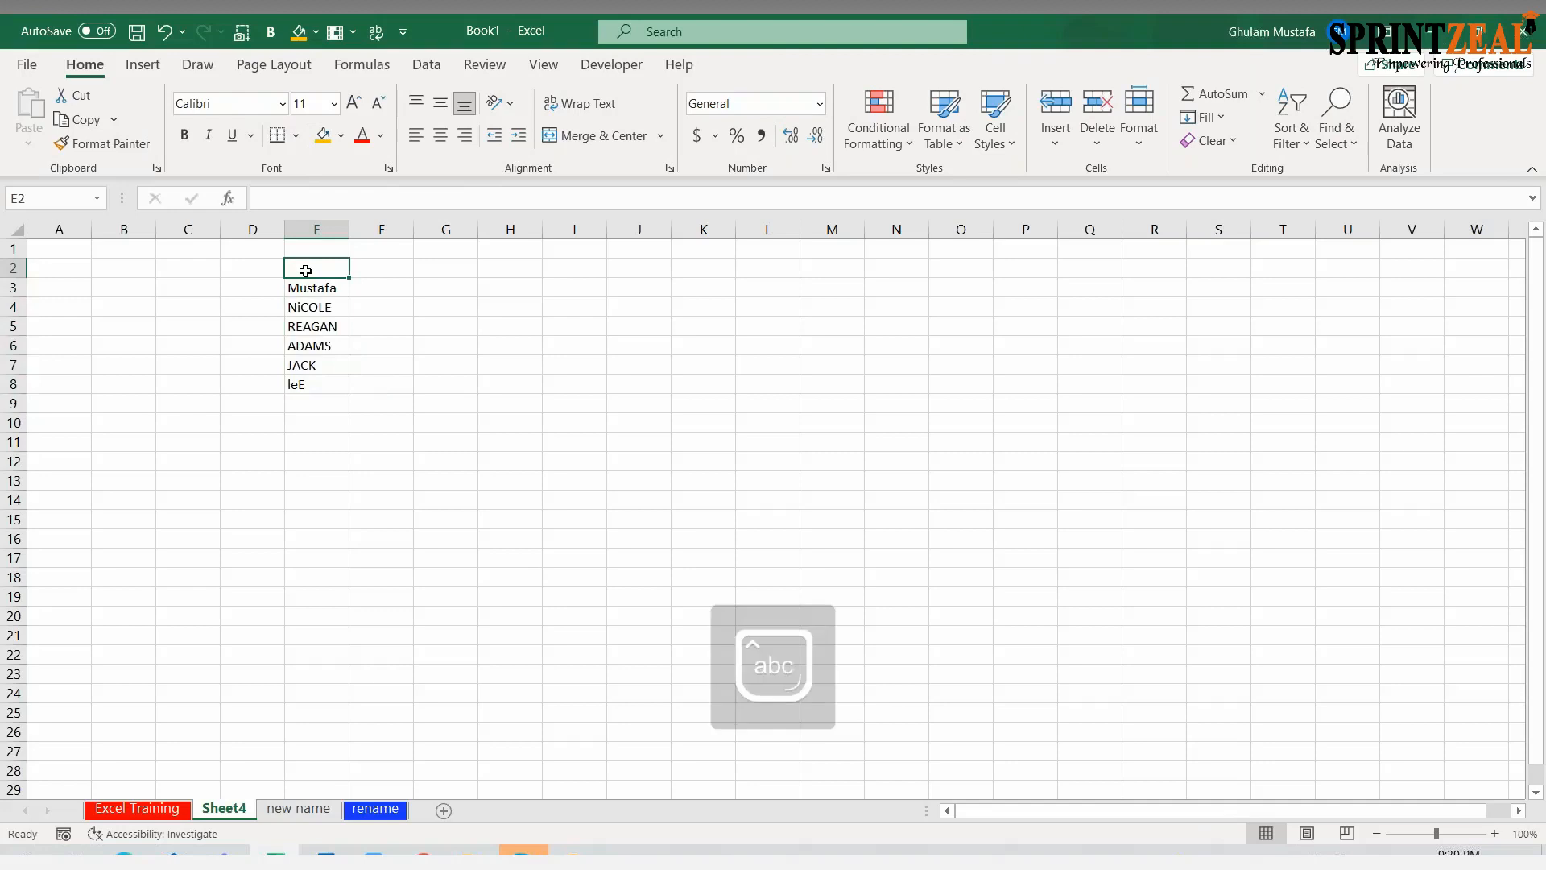
type("a")
key("Caps_Lock")
type("LEX")
key("BackSpace")
key("BackSpace")
key("BackSpace")
key("BackSpace")
key("Caps_Lock")
type("Staff Name")
key("Return")
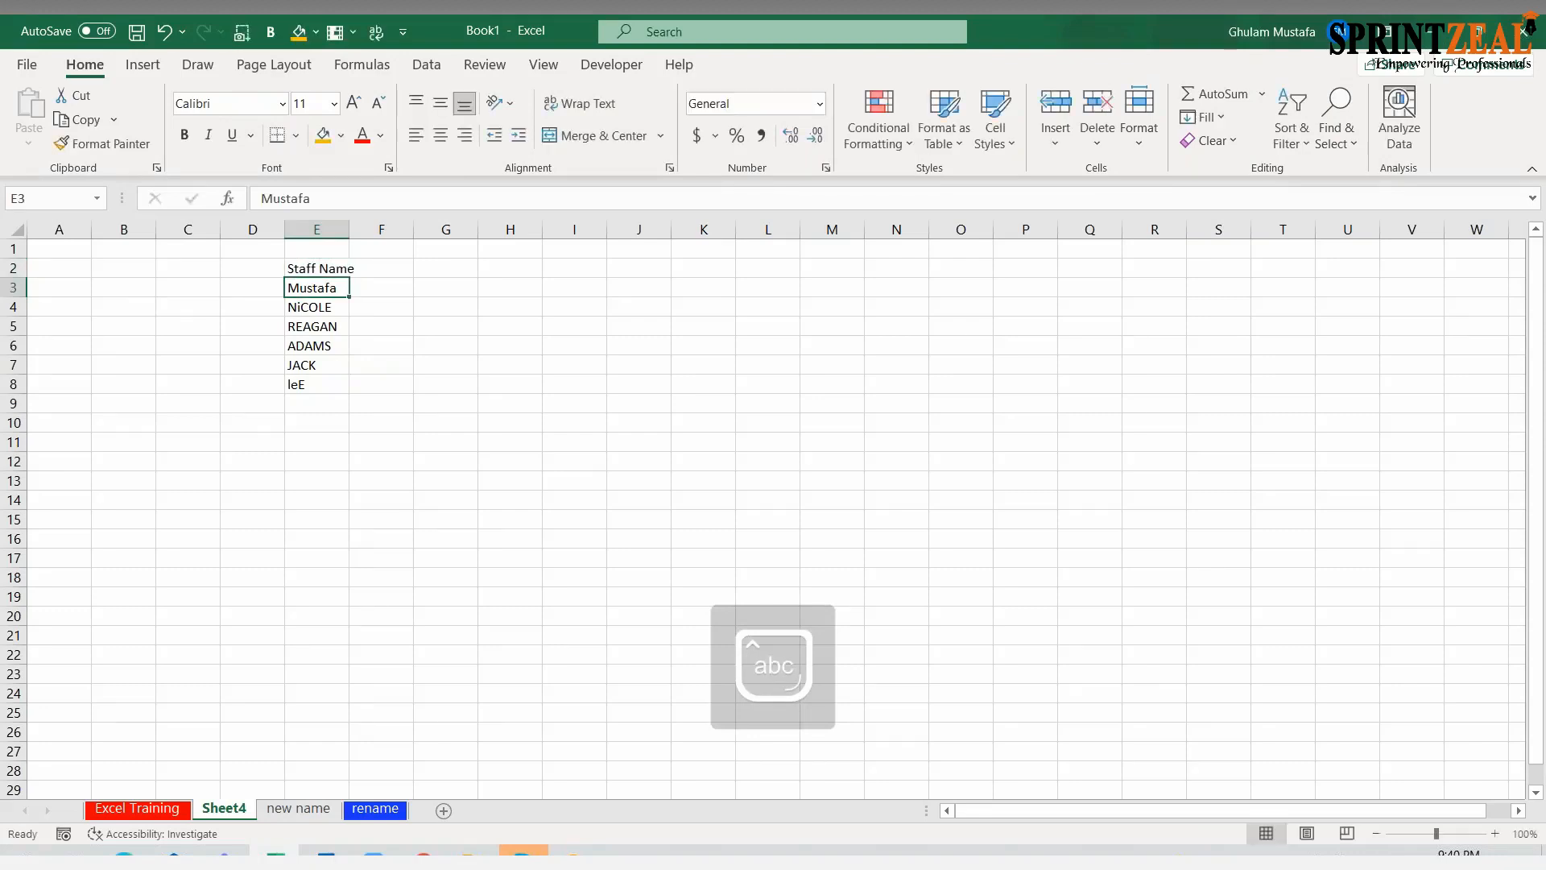
Widen column E so that the "Staff Name" heading fits inside it
left_click(322, 462)
left_click_drag(310, 290, 336, 377)
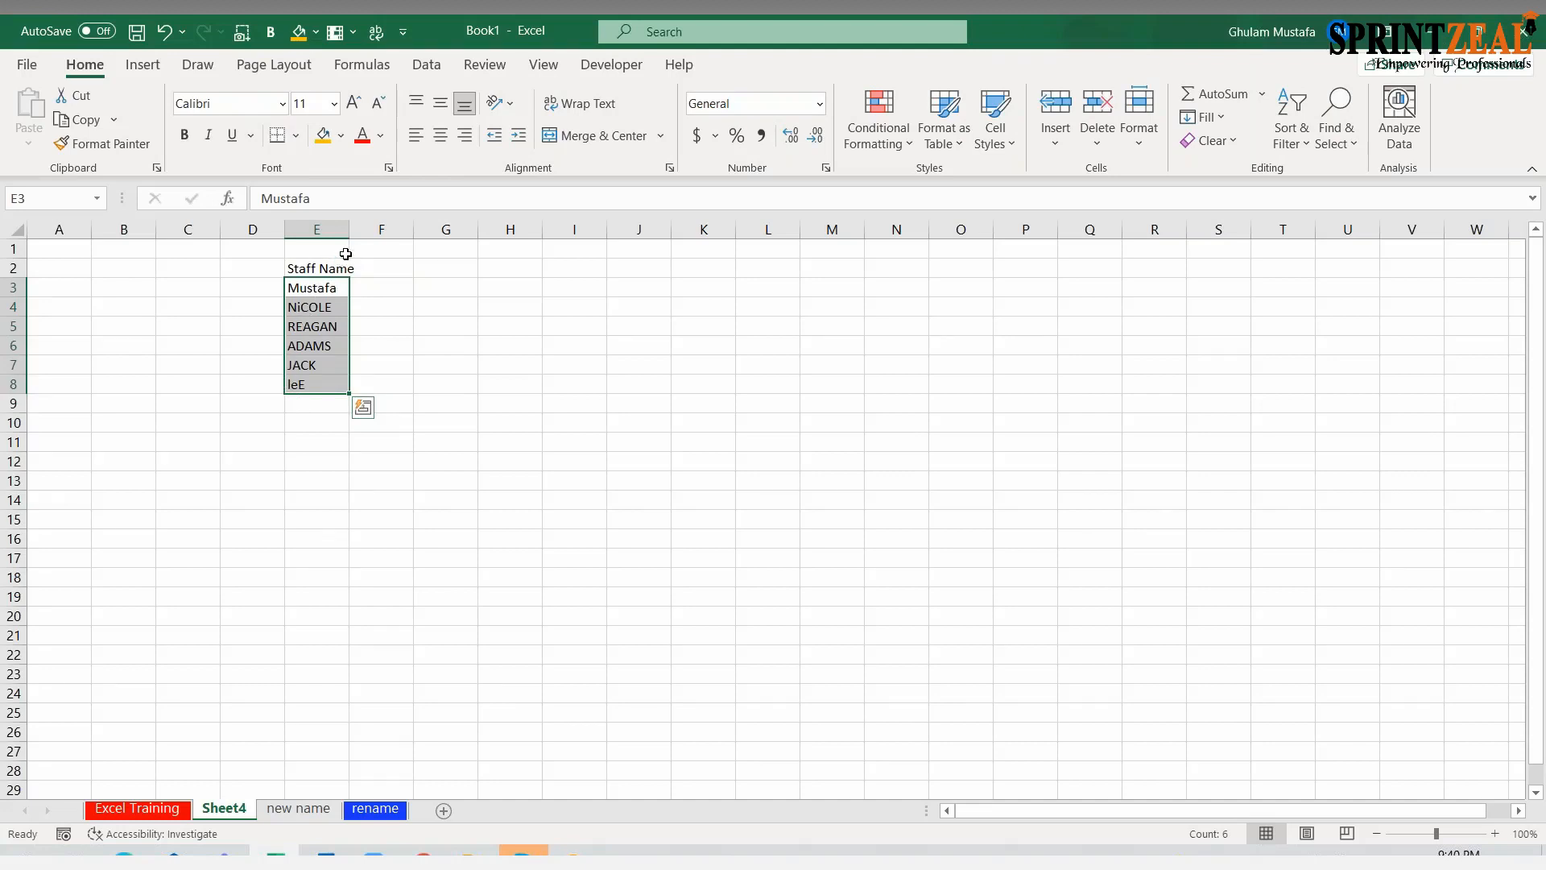
left_click_drag(348, 229, 369, 230)
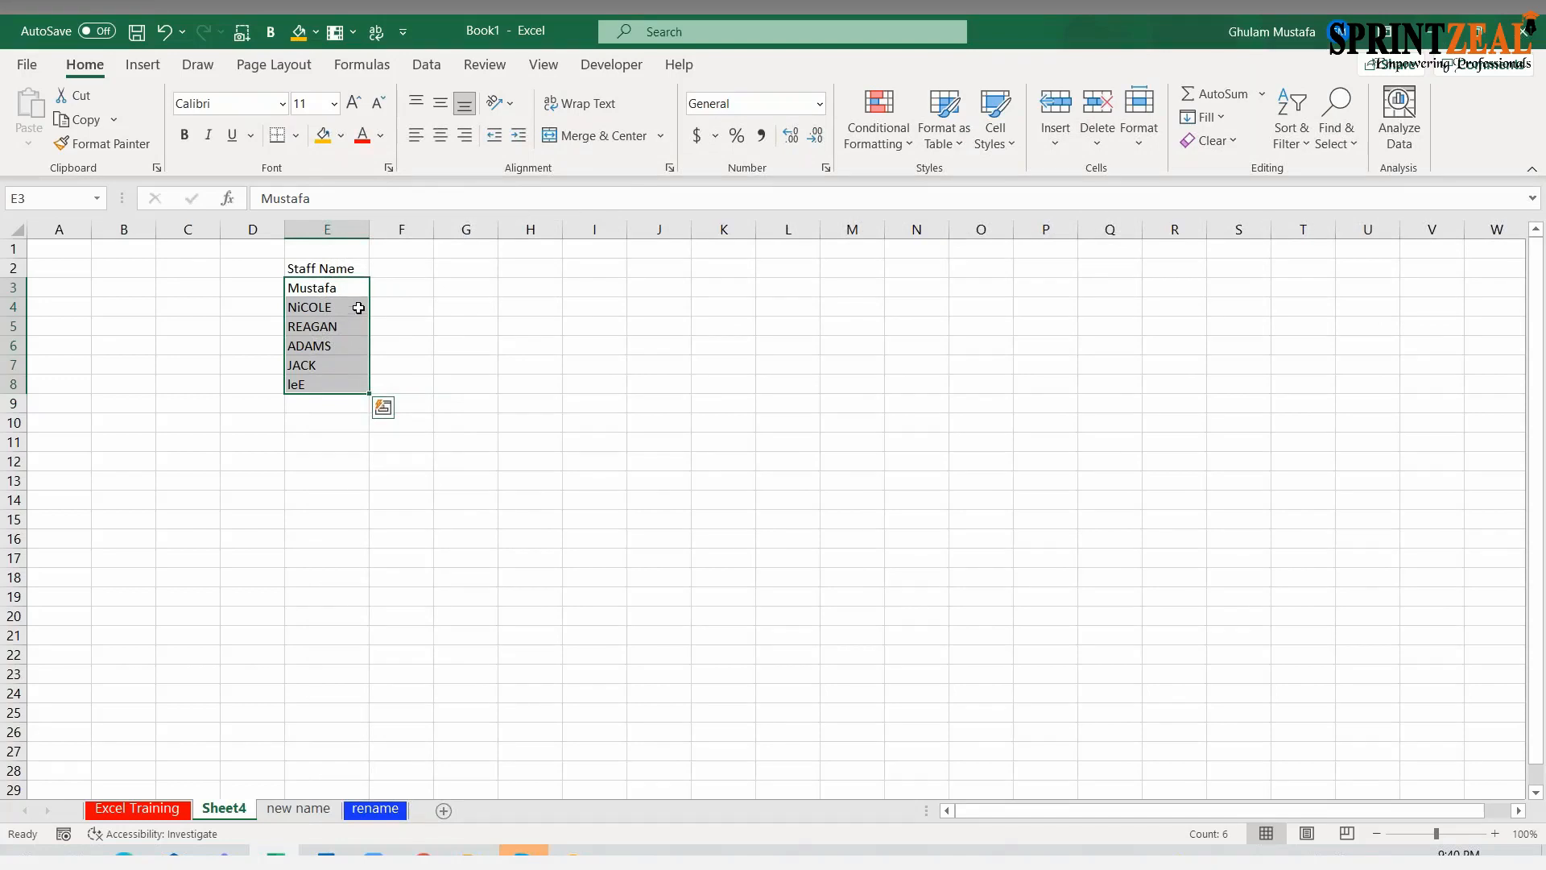
Enter the heading "Upper" in F2 next to the staff name heading
left_click(392, 272)
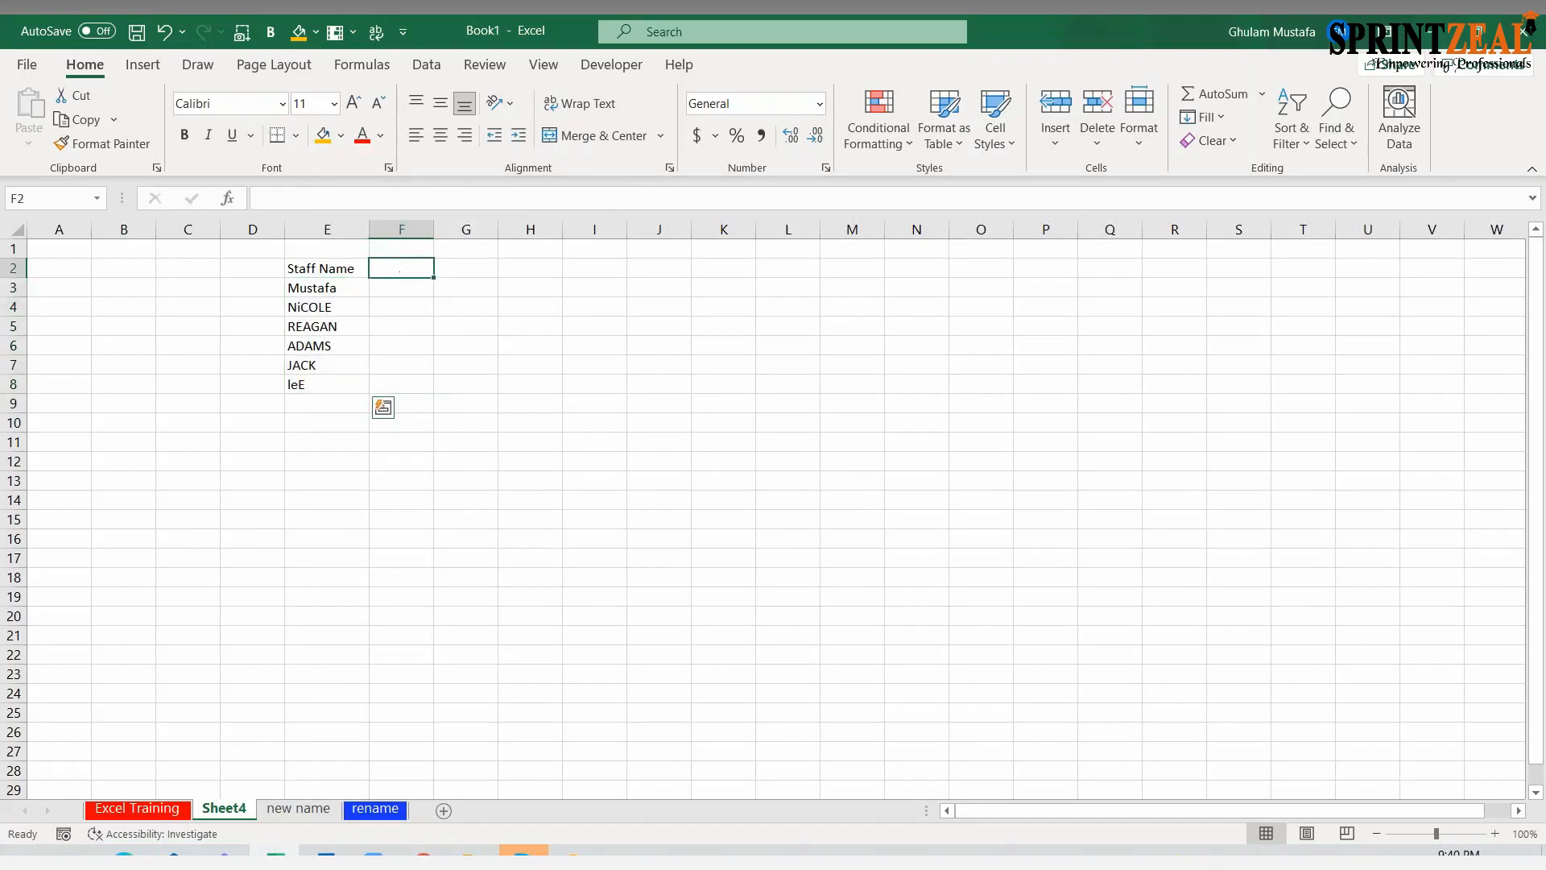
key("Caps_Lock")
type("U")
key("Caps_Lock")
type("pper fo")
key("BackSpace")
key("BackSpace")
key("Tab")
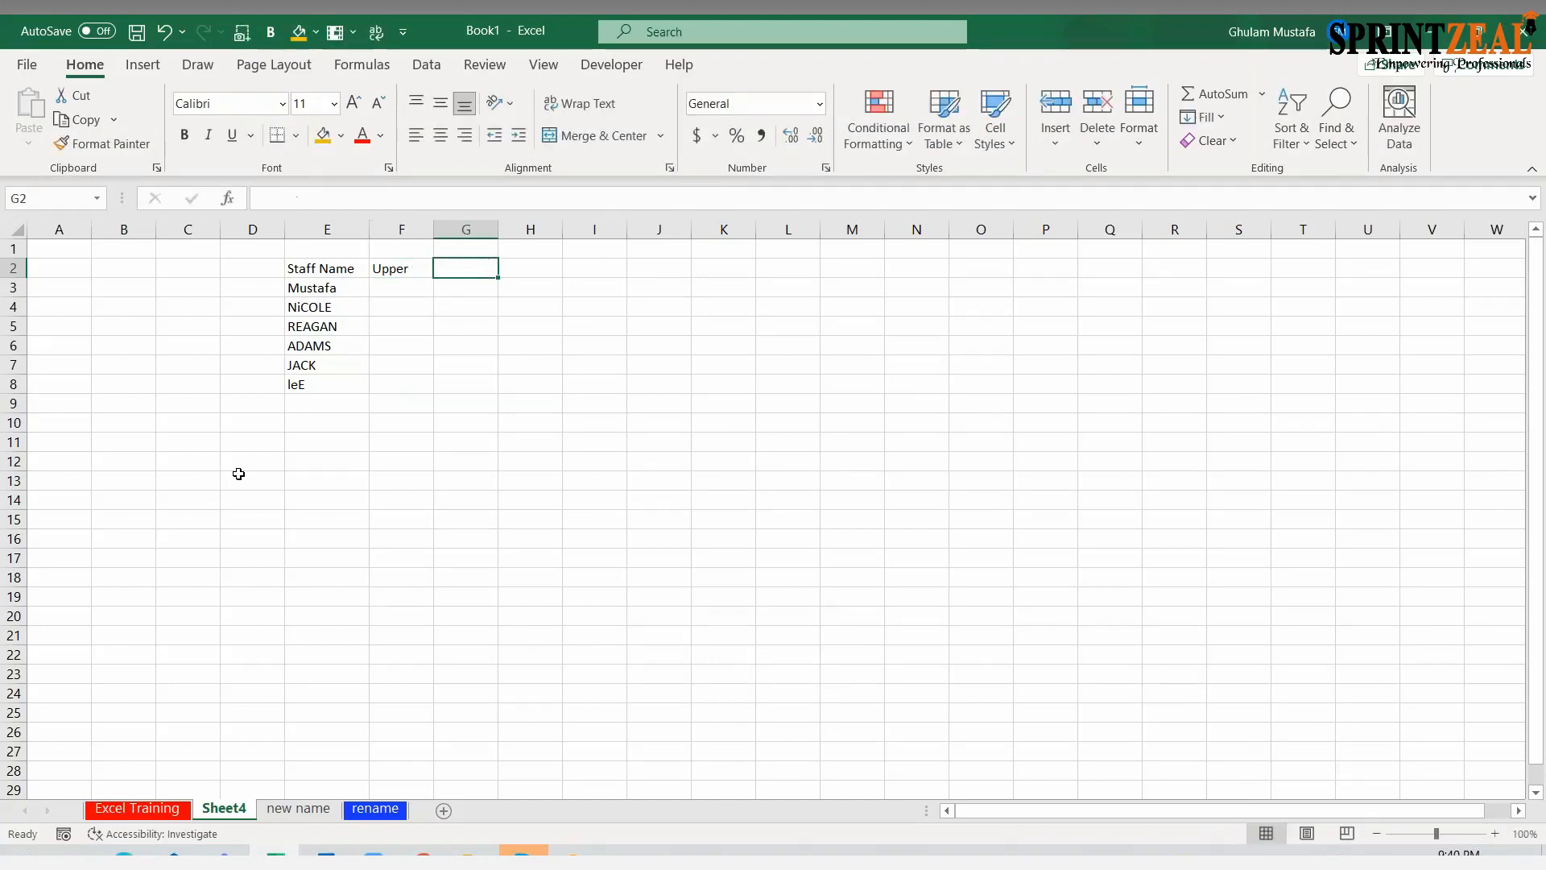
Enter the formula =UPPER(E3) in F3 and fill it down to F8
left_click(404, 286)
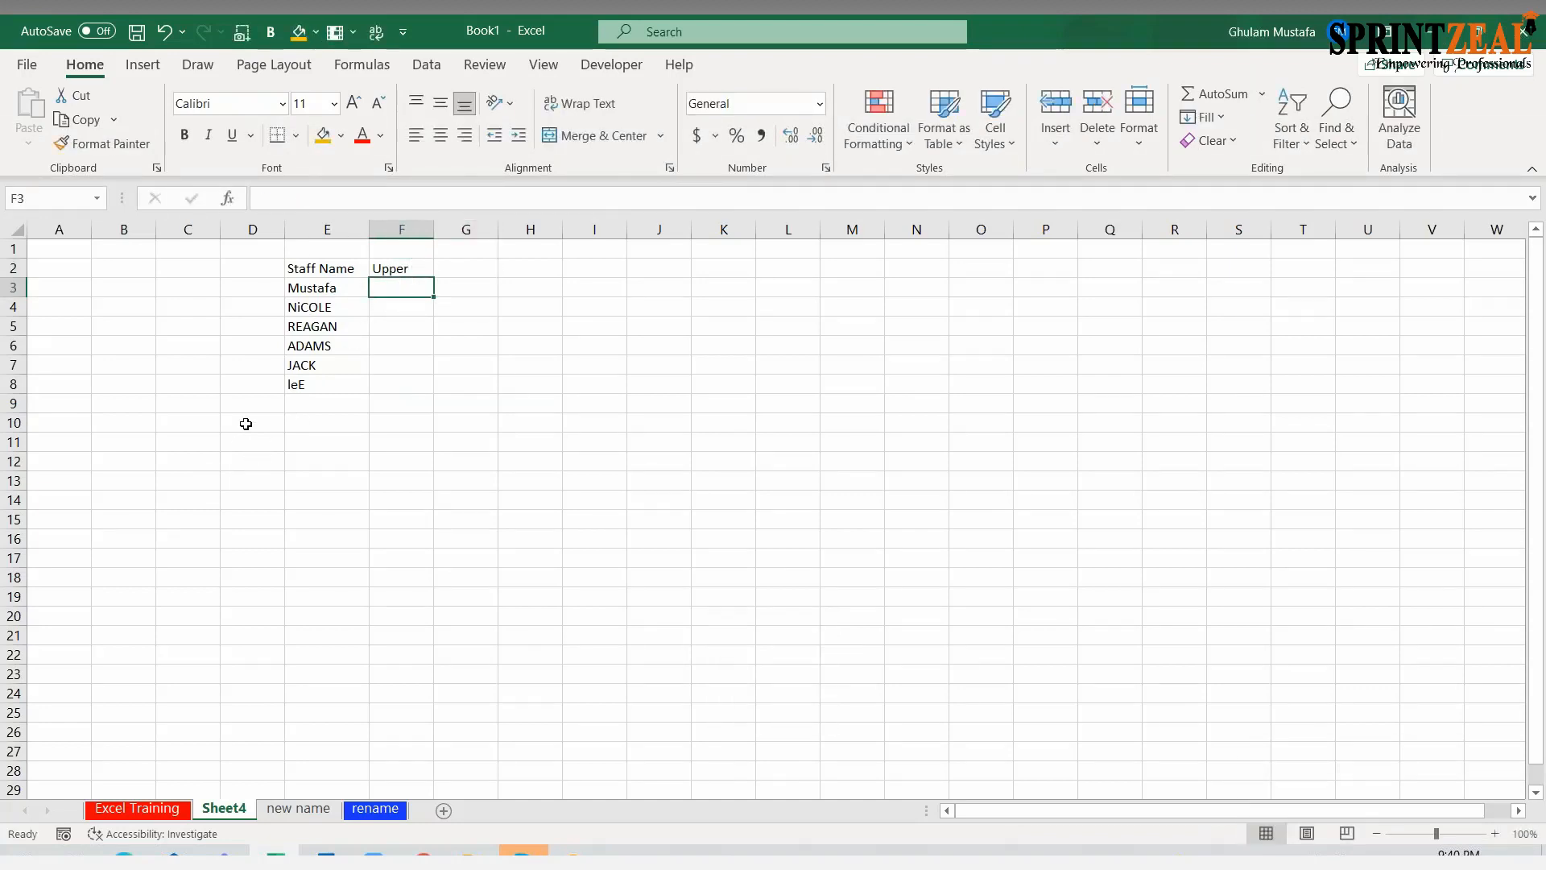
type("=up")
key("Tab")
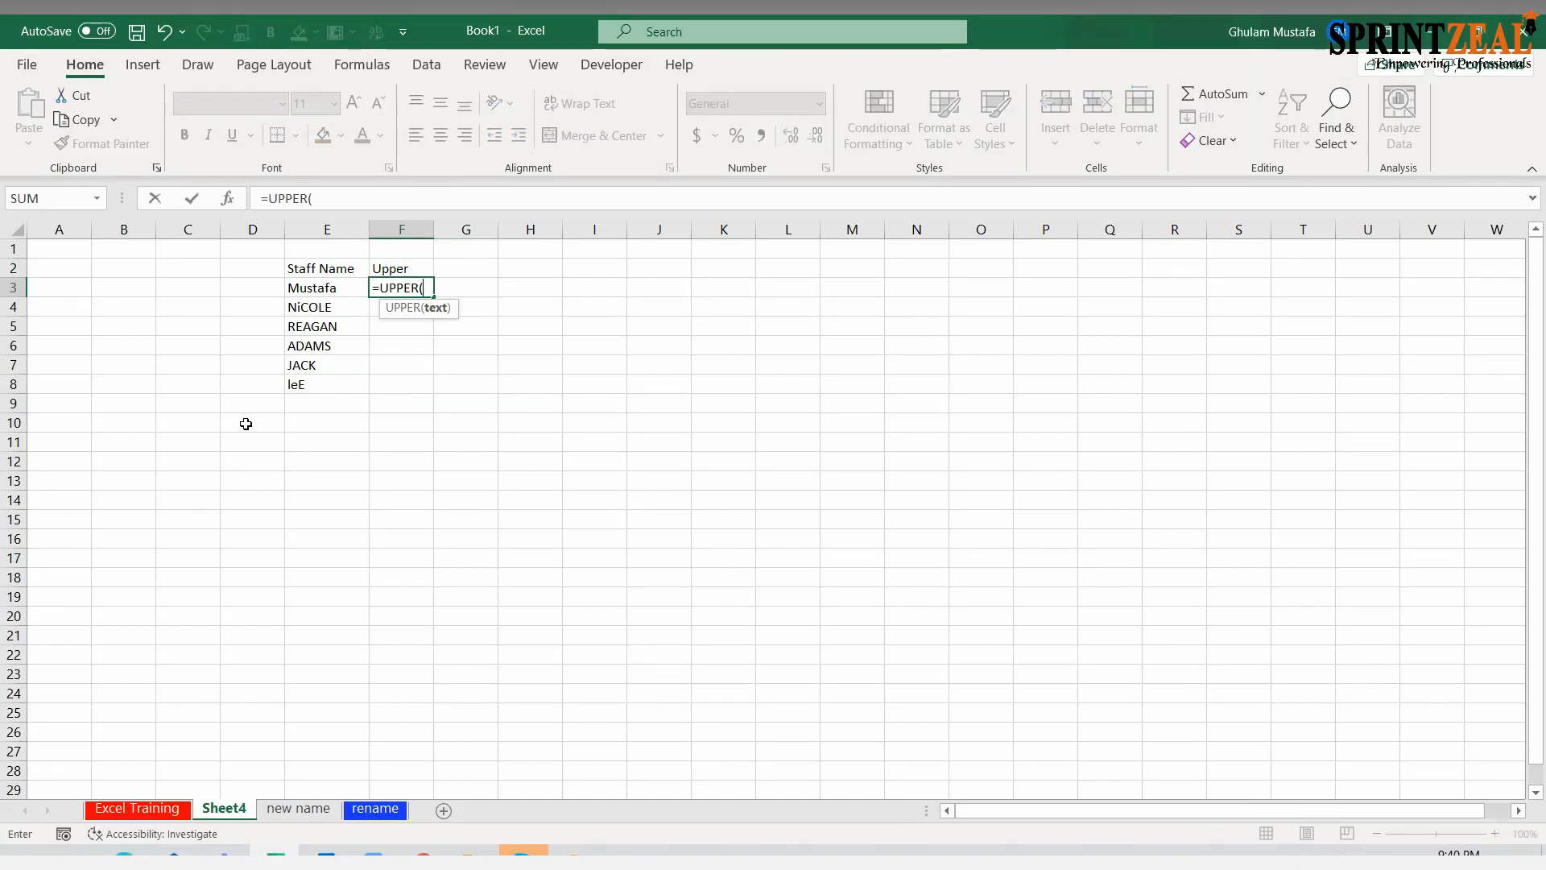
left_click(314, 289)
key("Return")
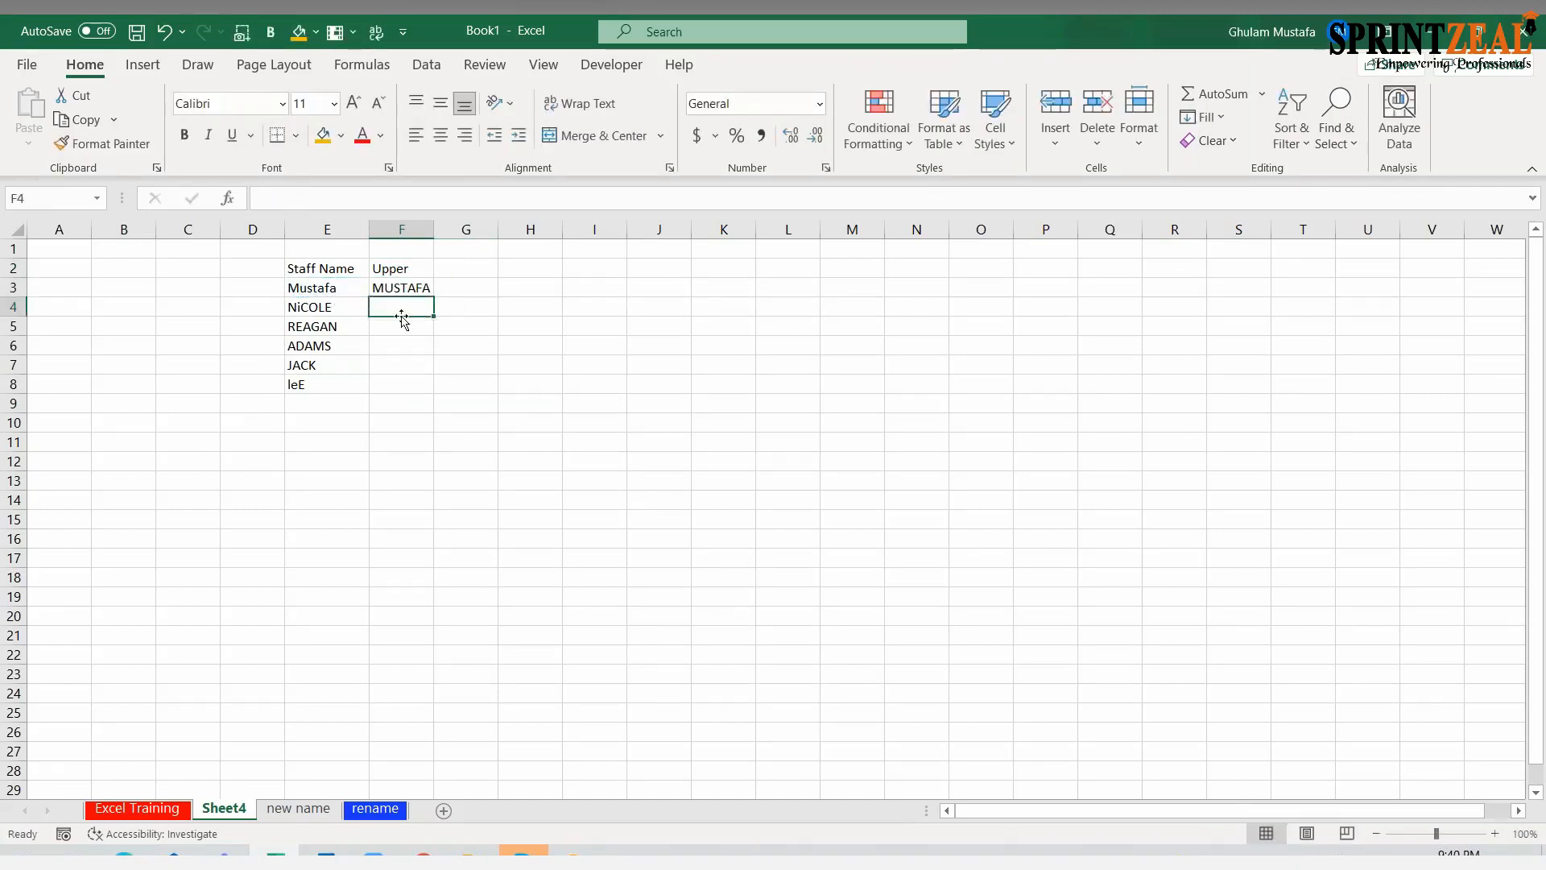
left_click(422, 286)
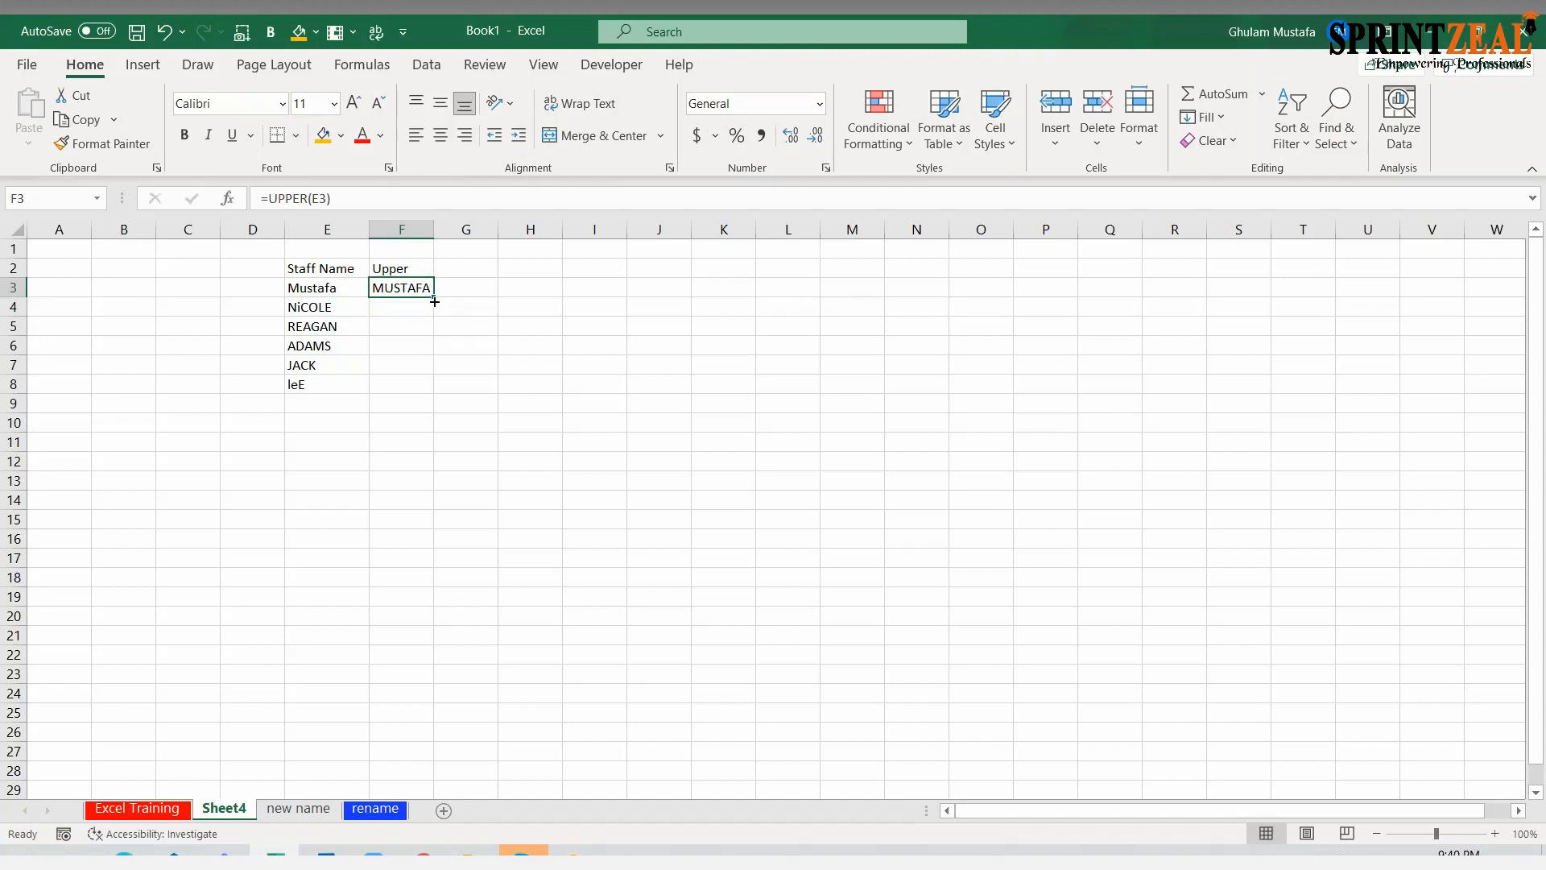
left_click_drag(434, 301, 435, 395)
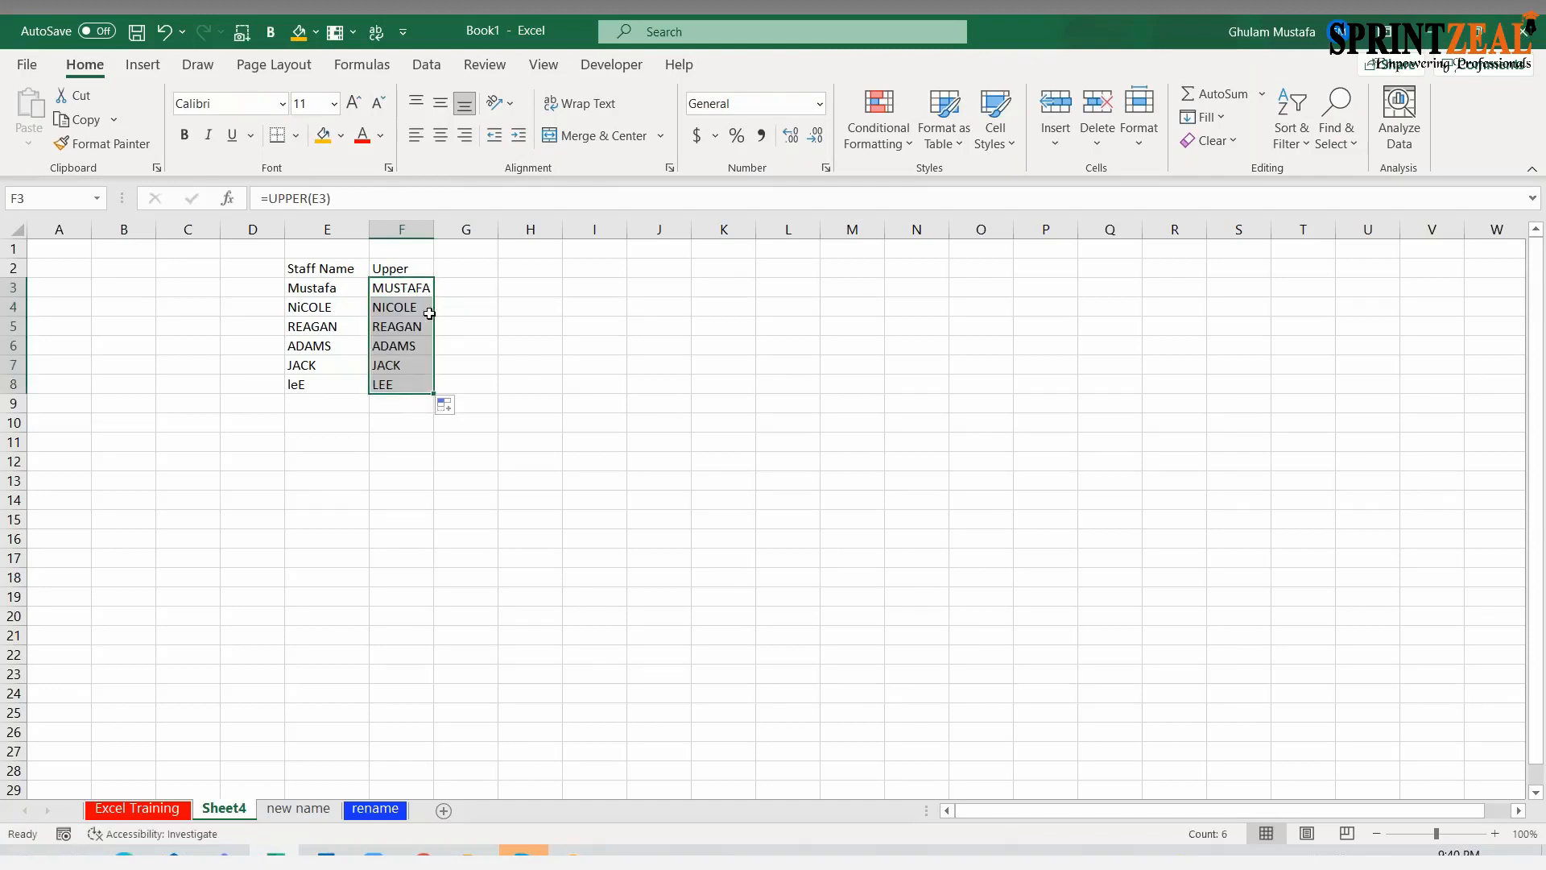
Widen column F to more than twice its width and enter the heading "lower" in G2
left_click_drag(442, 234, 519, 235)
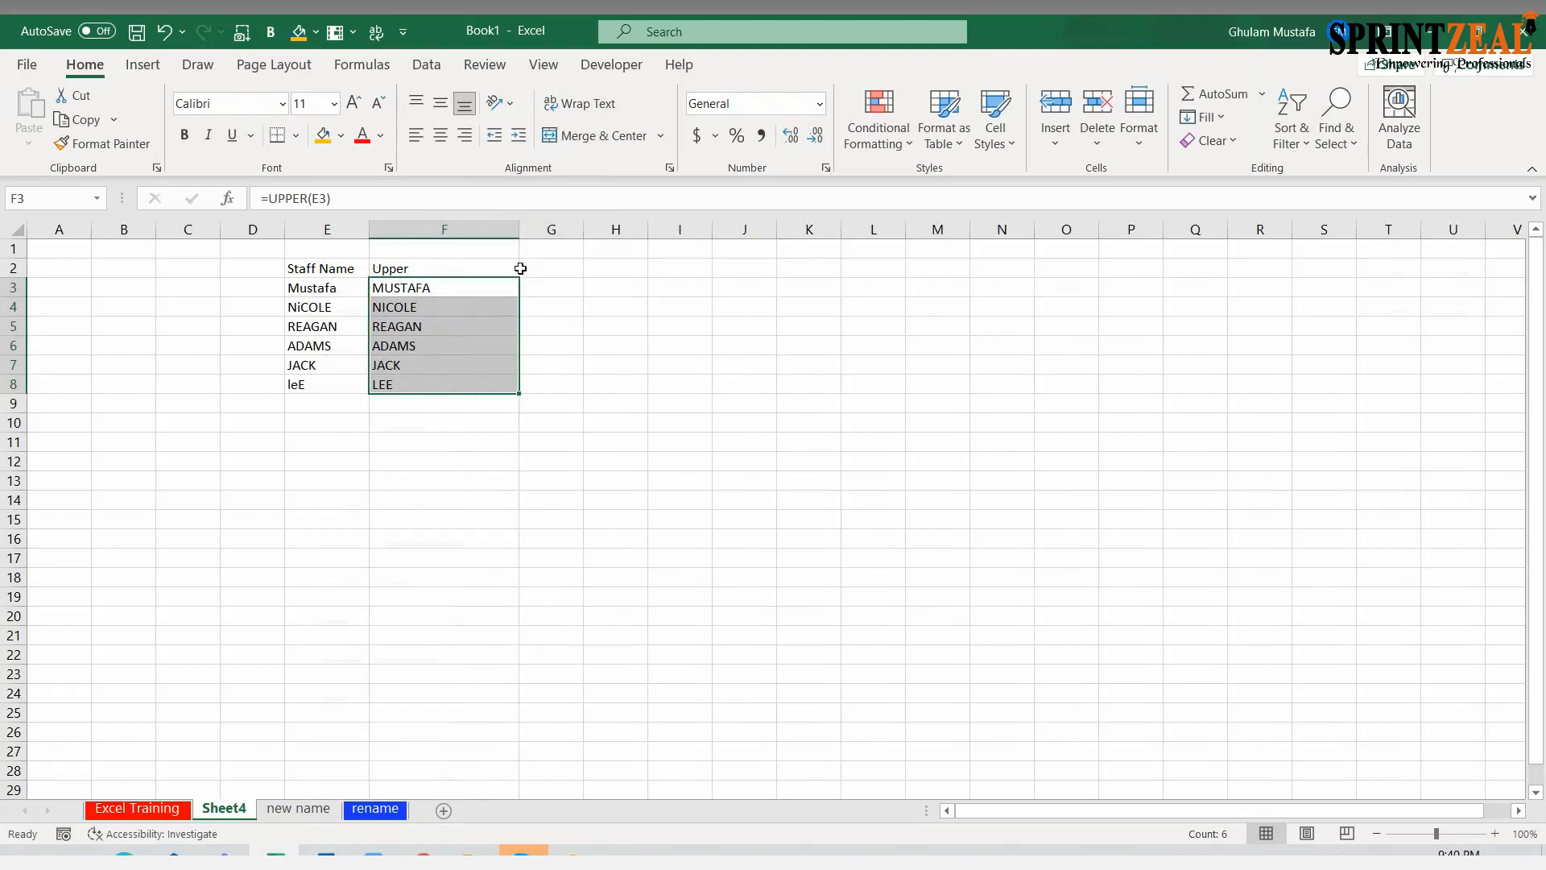
left_click(530, 286)
left_click(541, 272)
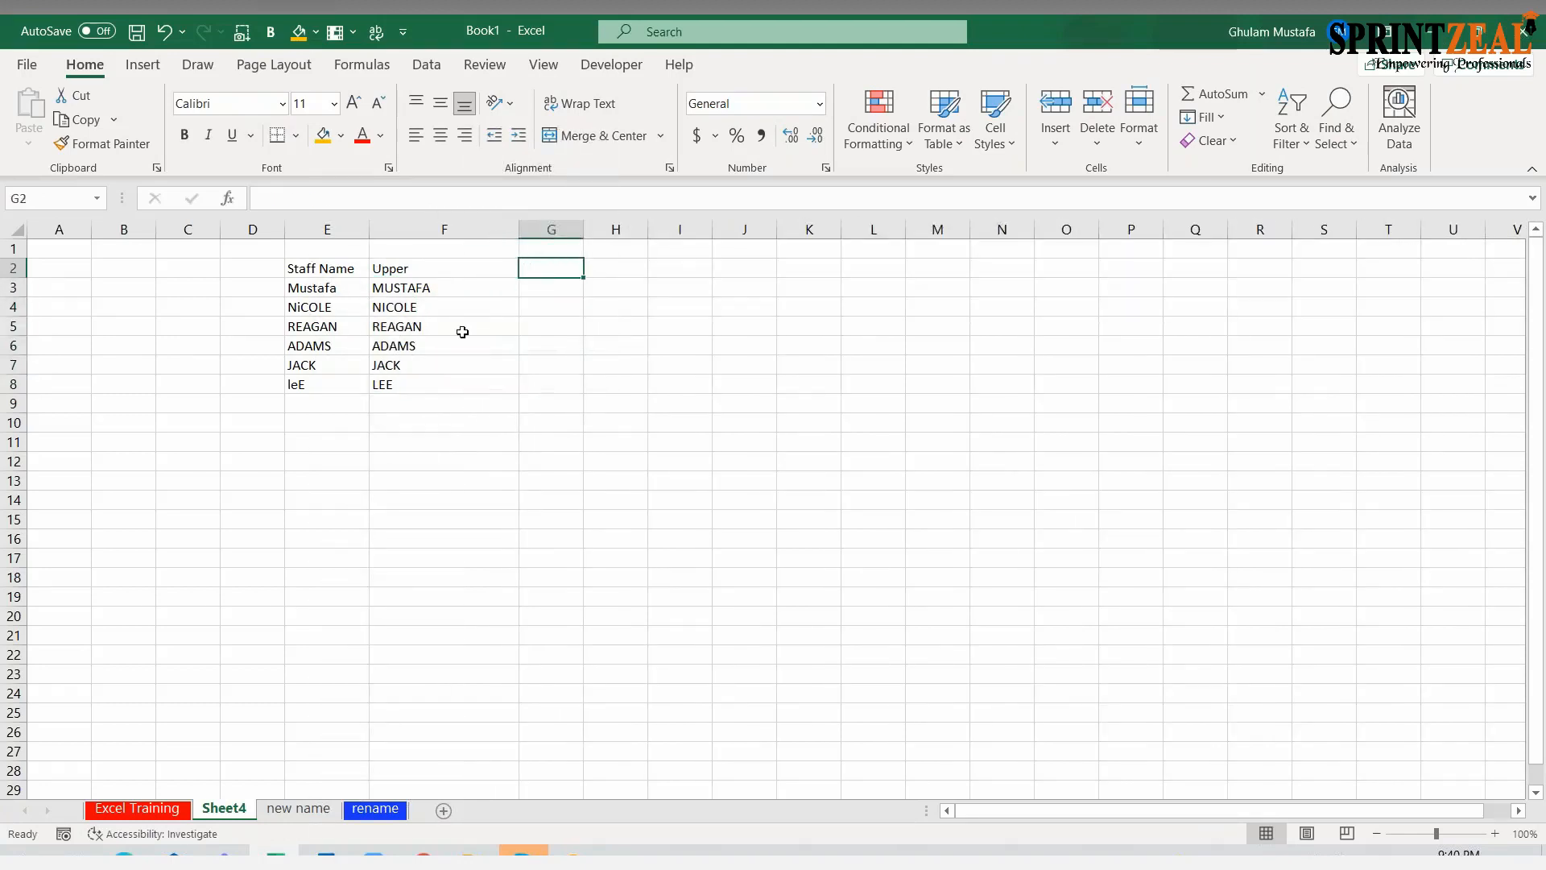
type("lower")
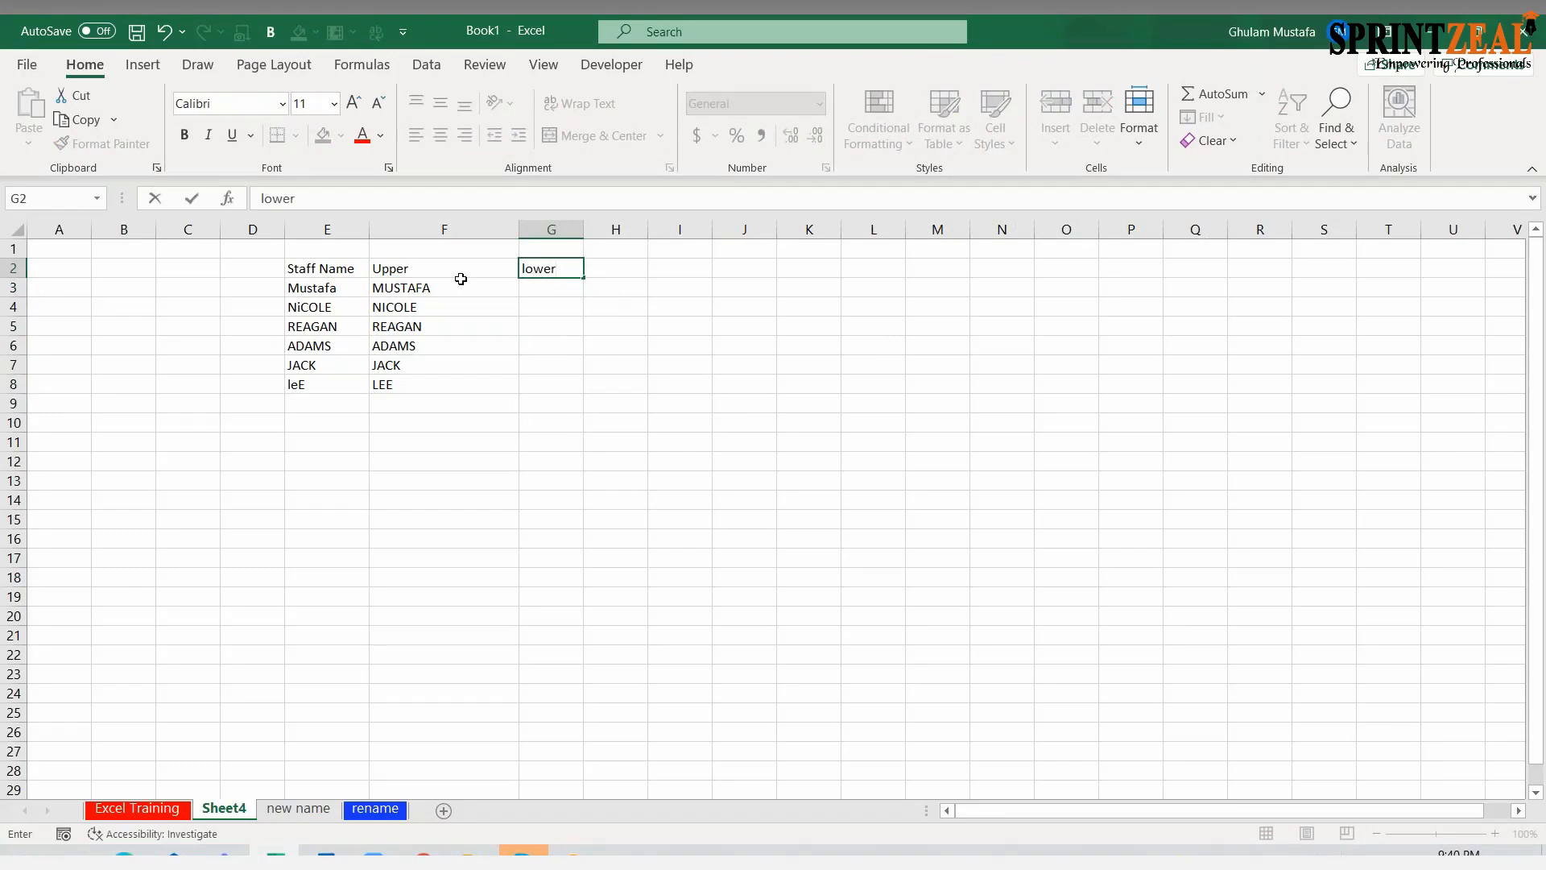
key("Return")
Enter the formula =LOWER(E3) in G3 and fill it down to G9
type("=lower")
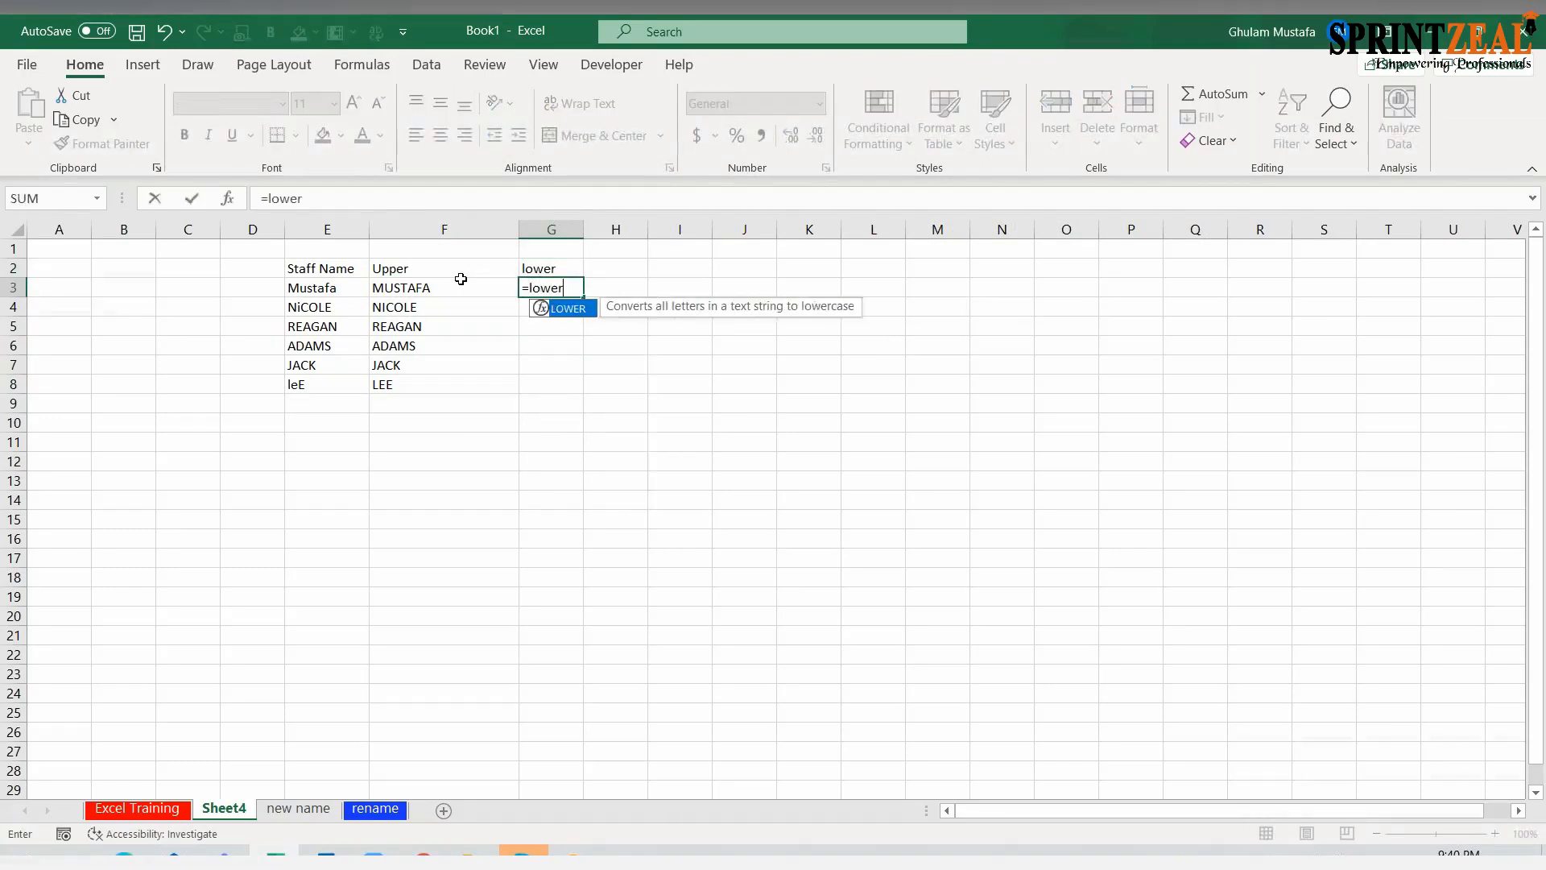
key("Tab")
left_click(326, 270)
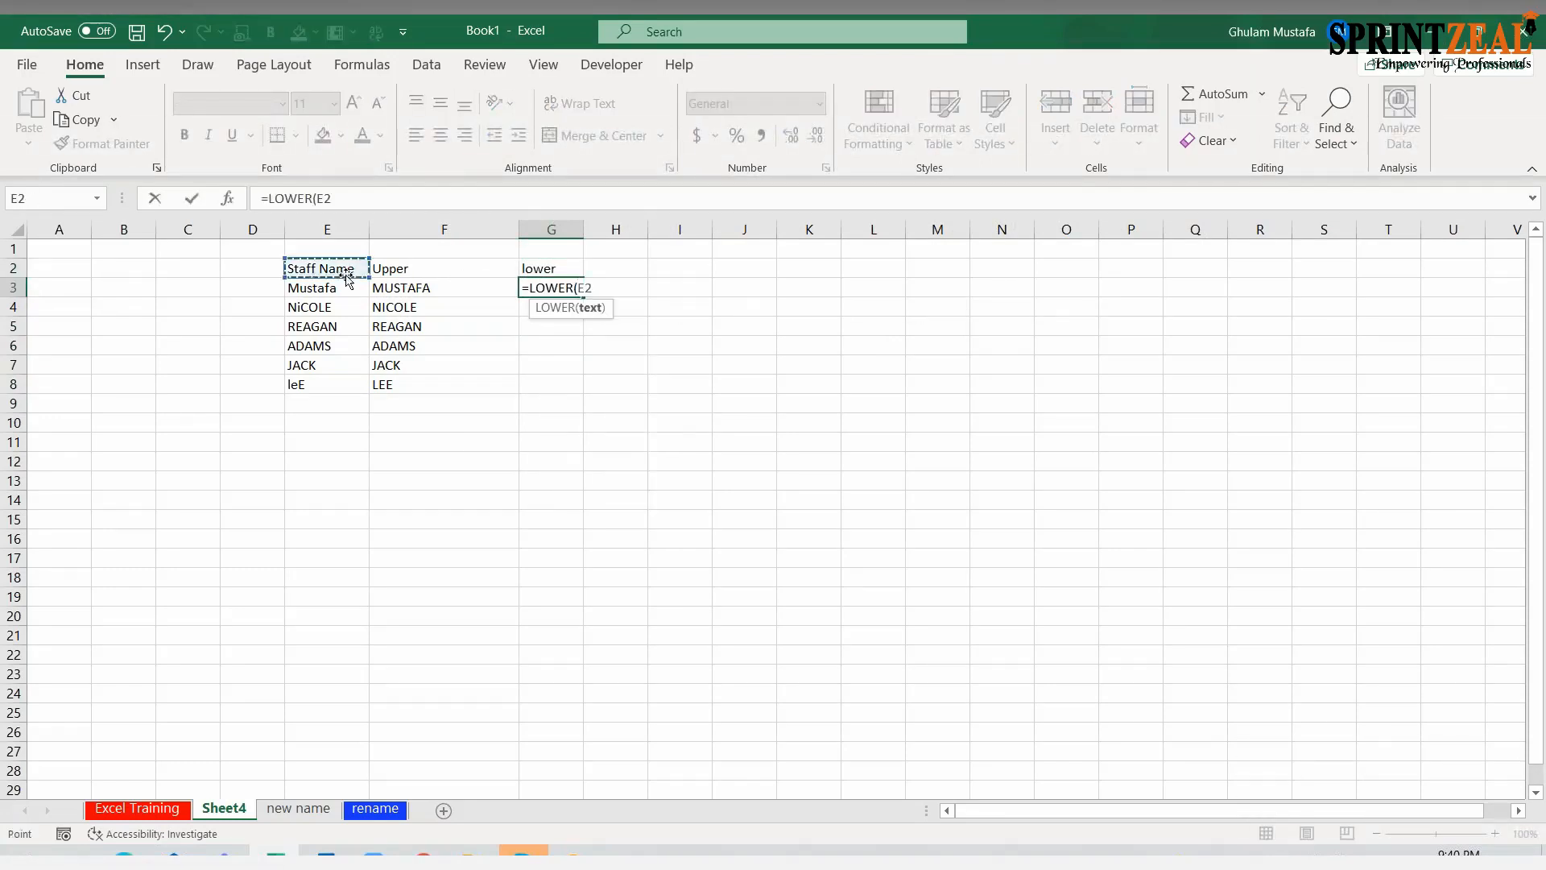
left_click(339, 290)
key("Return")
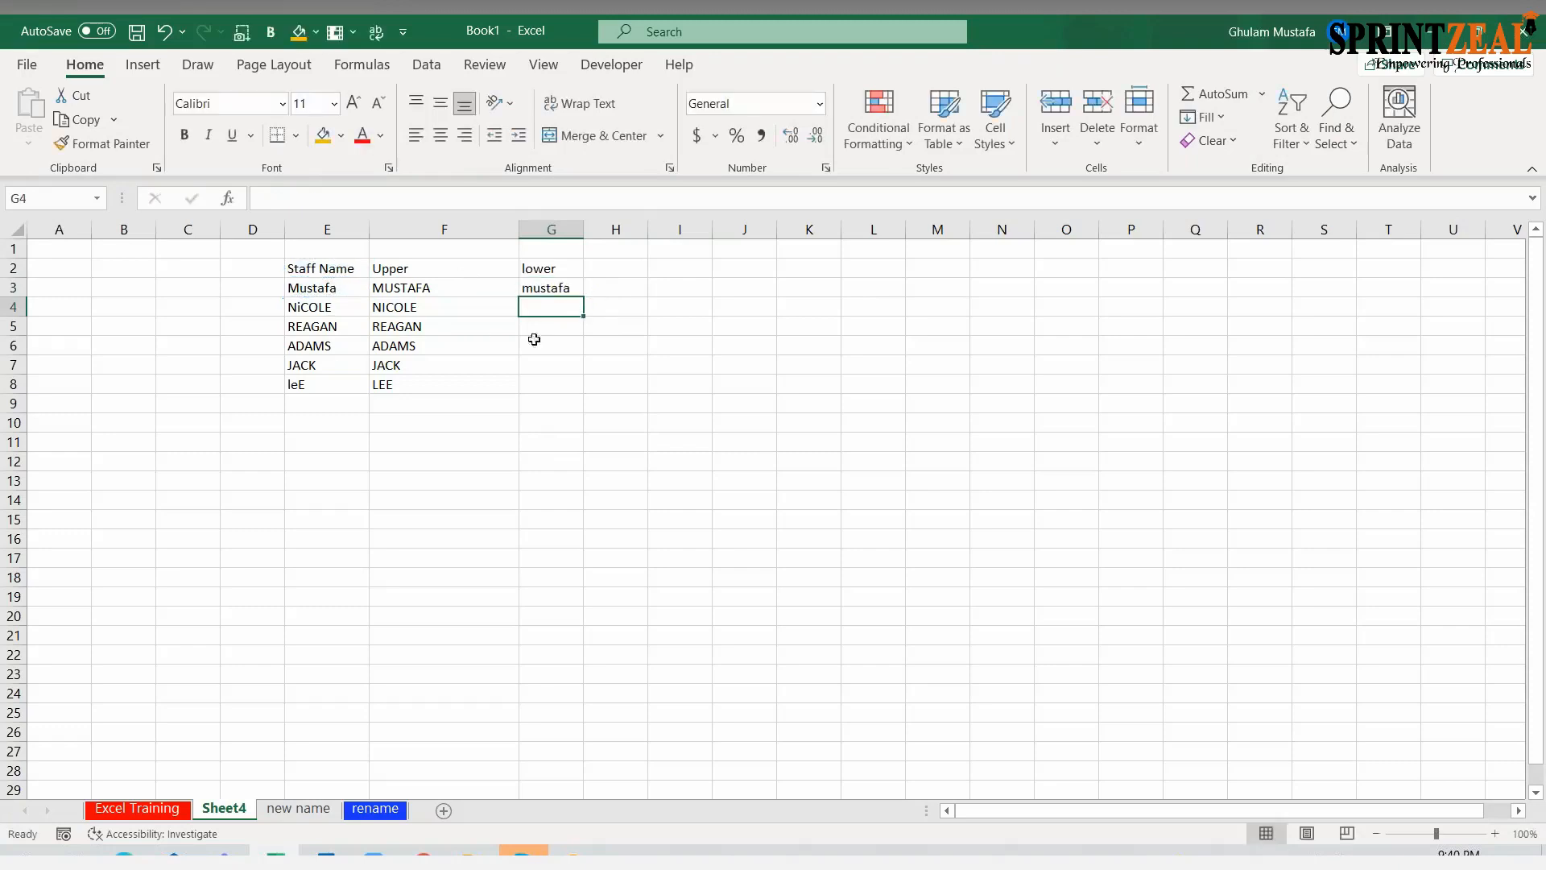
left_click(561, 281)
left_click_drag(583, 297, 590, 409)
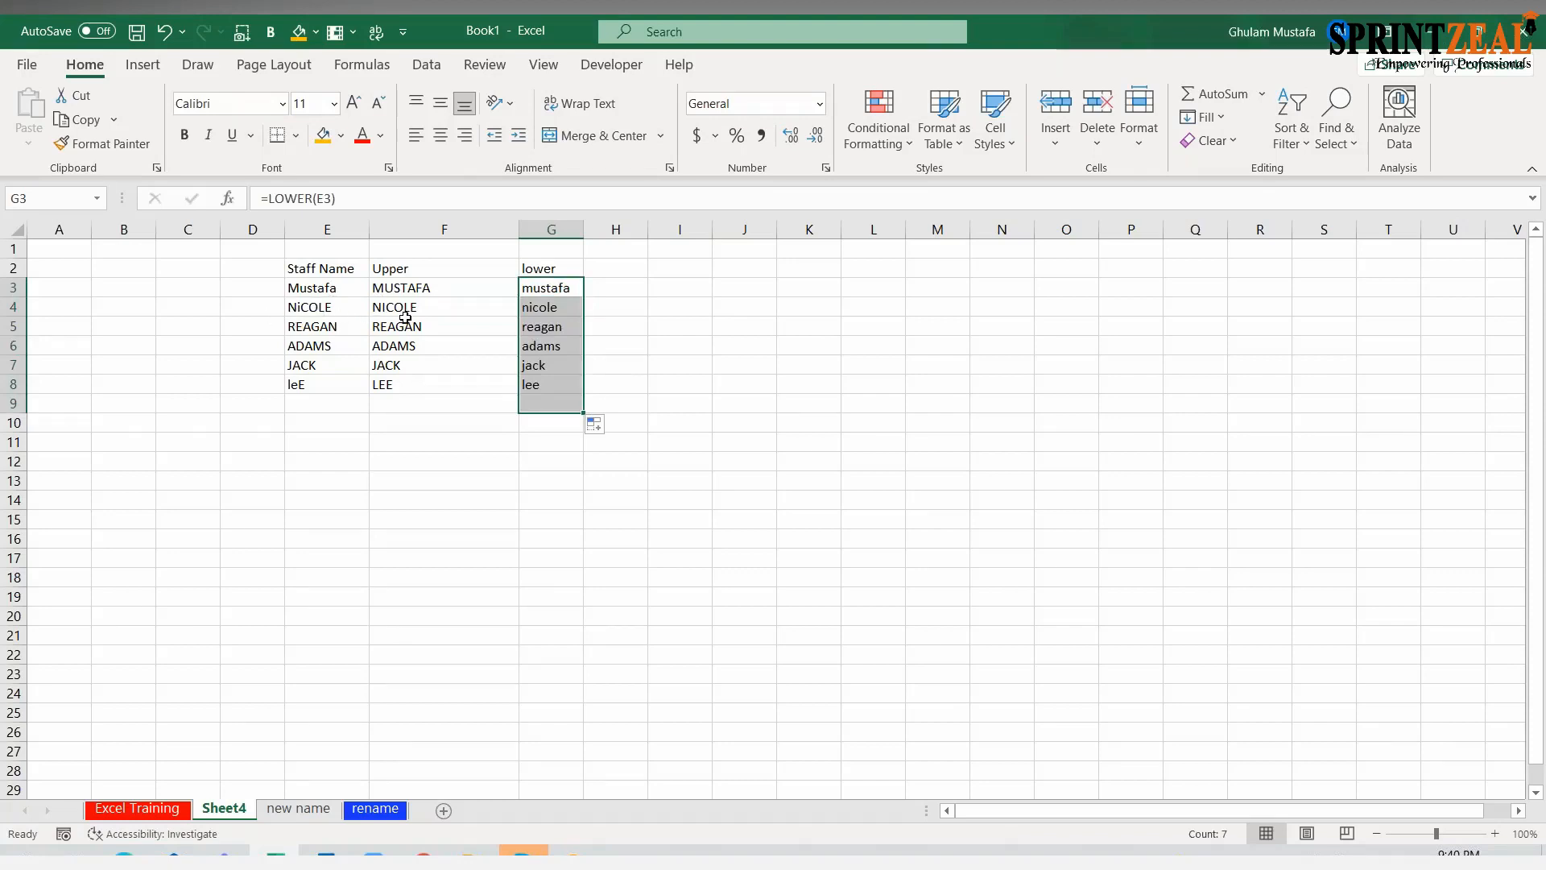
Enter the heading "proper" in H2 beside the lowercase column
left_click(614, 271)
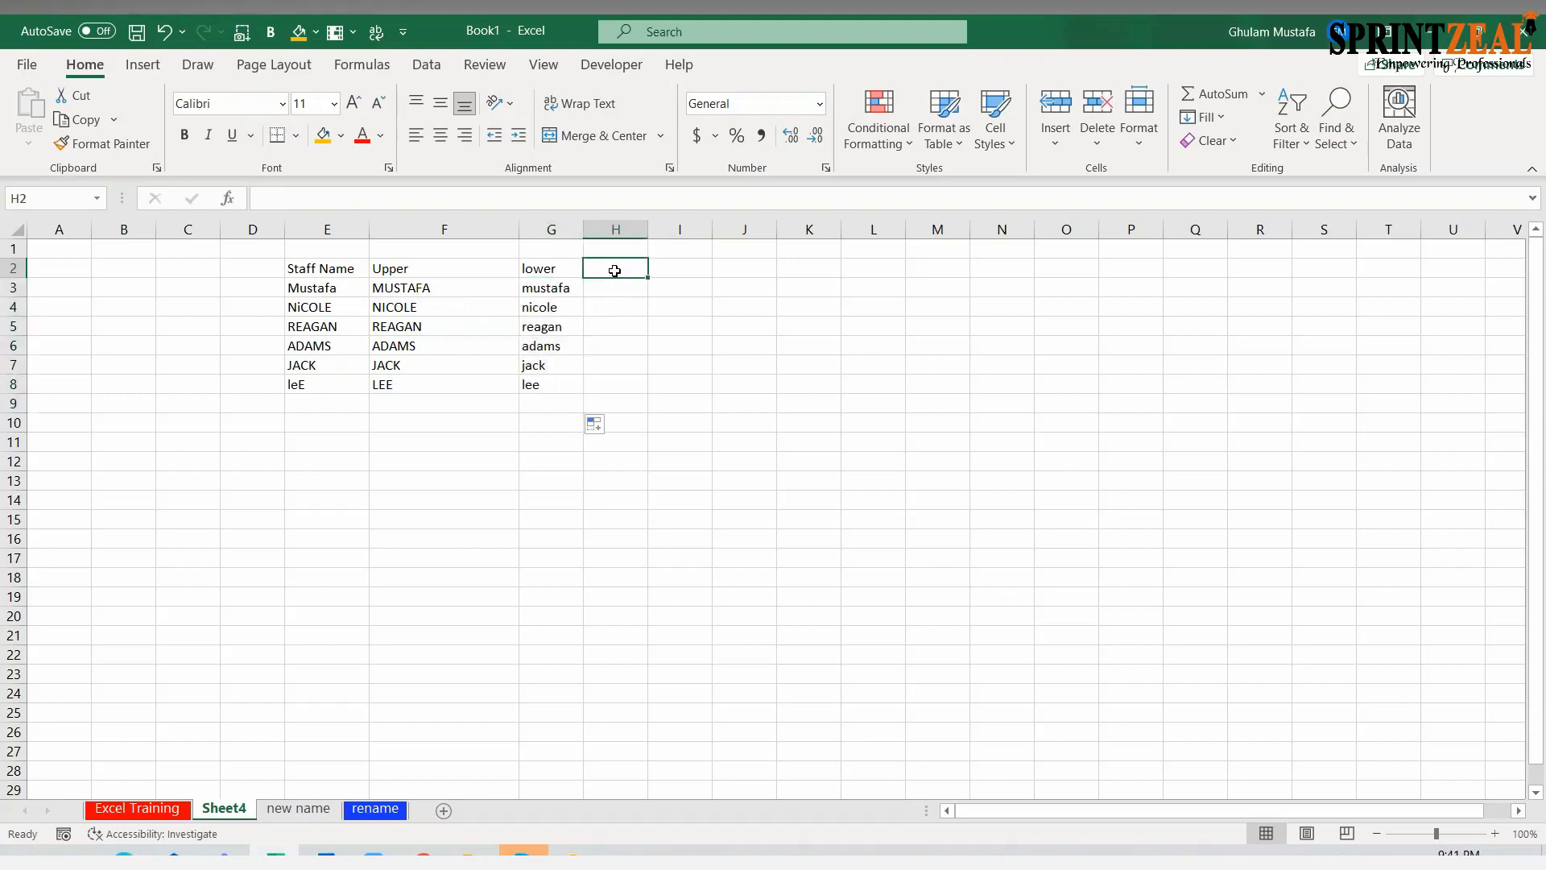
type("proper")
key("Return")
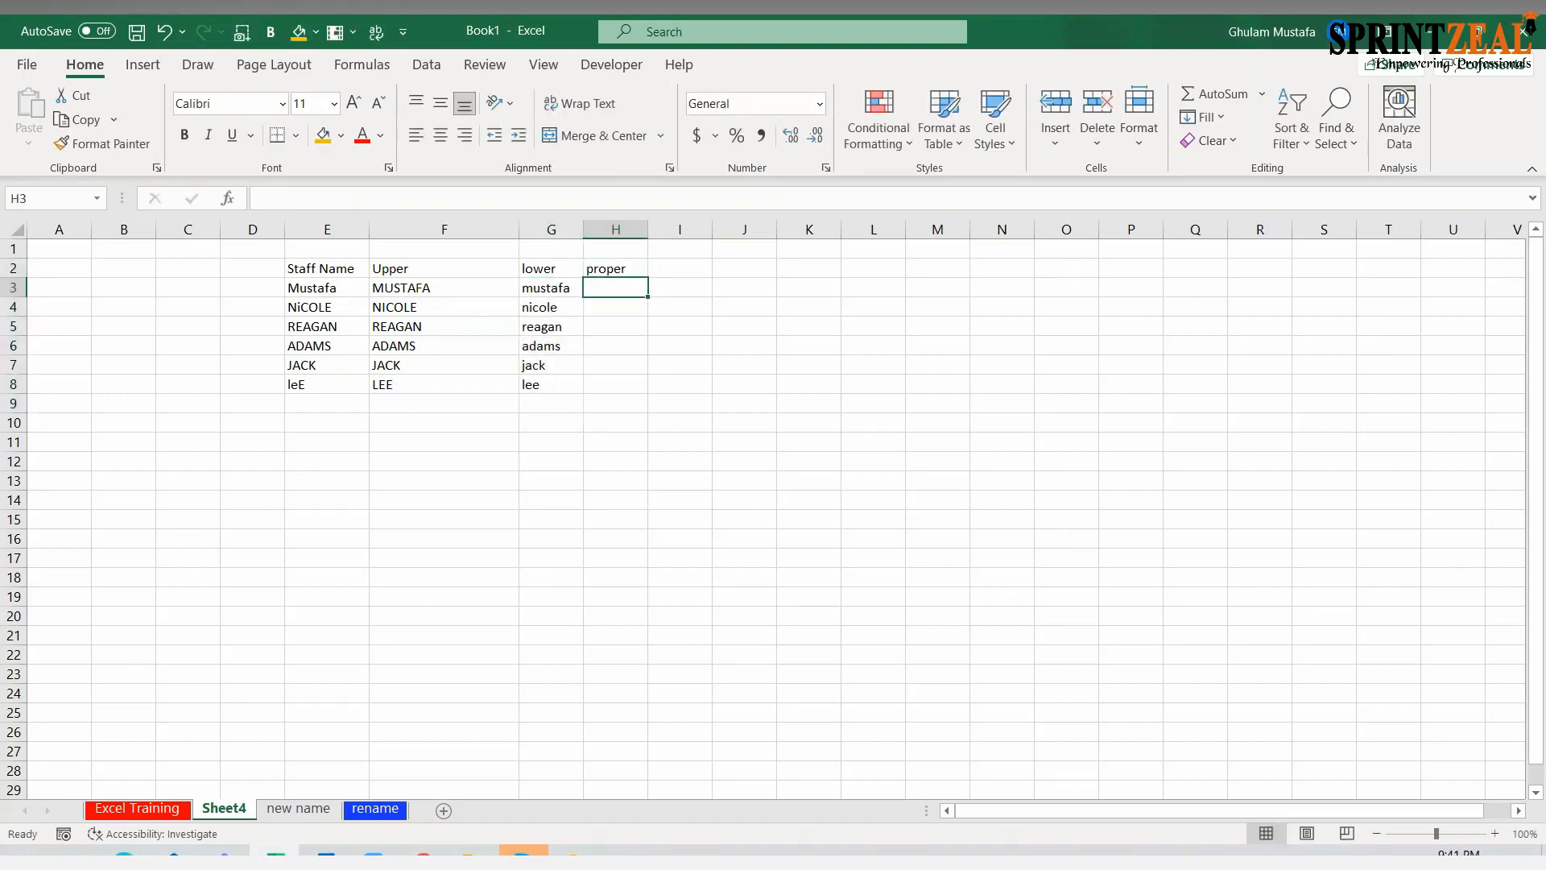
Enter the formula =PROPER(E3) in H3 and fill it down to H8
type("=prop")
key("Tab")
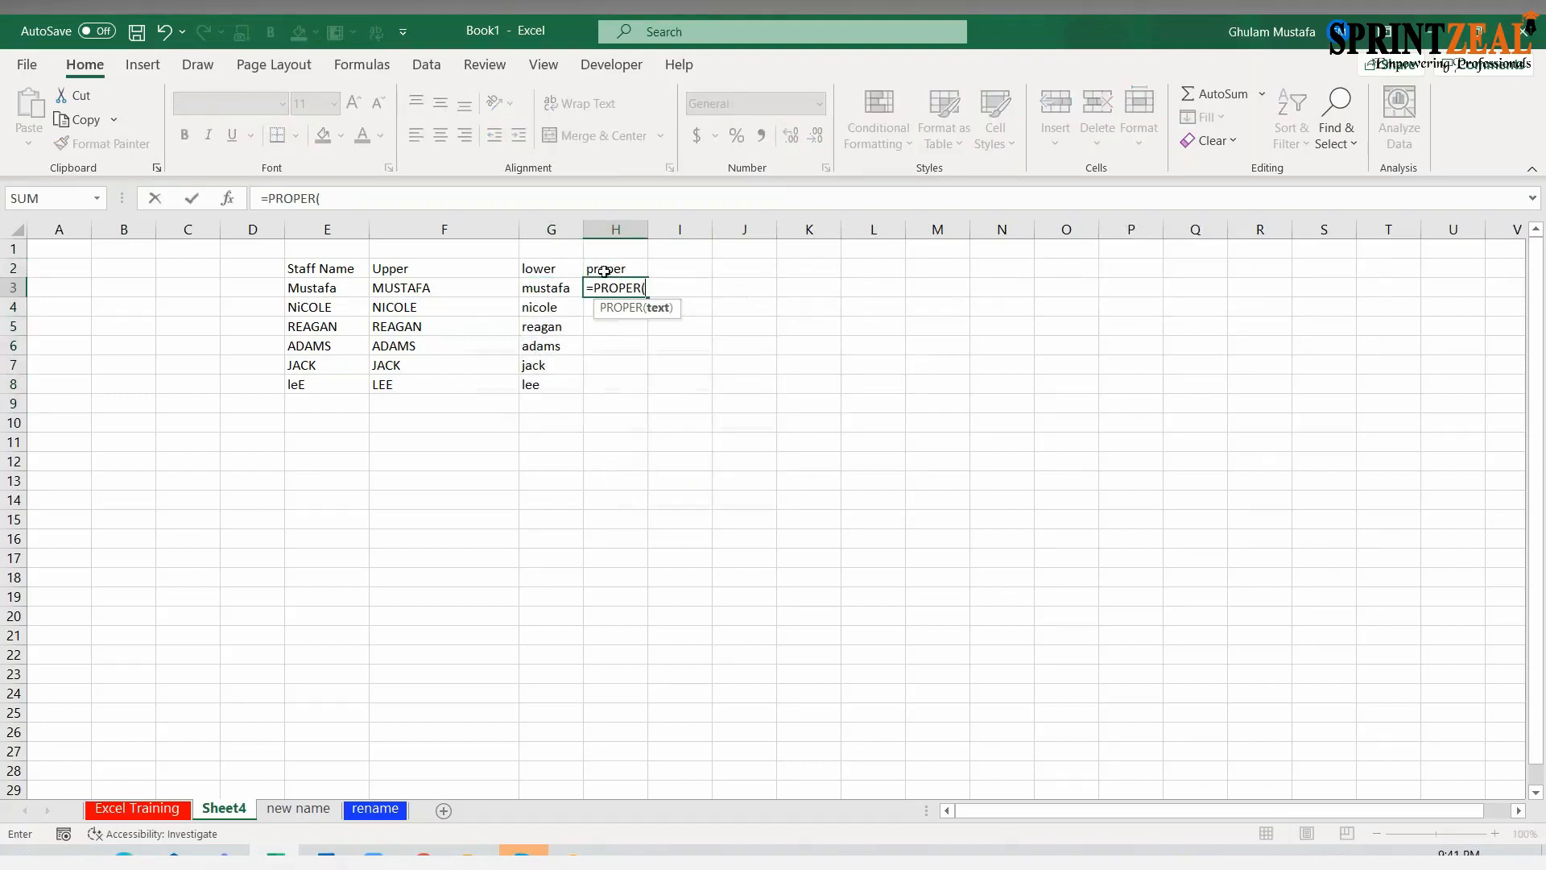
left_click(360, 287)
key("Return")
left_click(628, 288)
left_click_drag(649, 297, 650, 391)
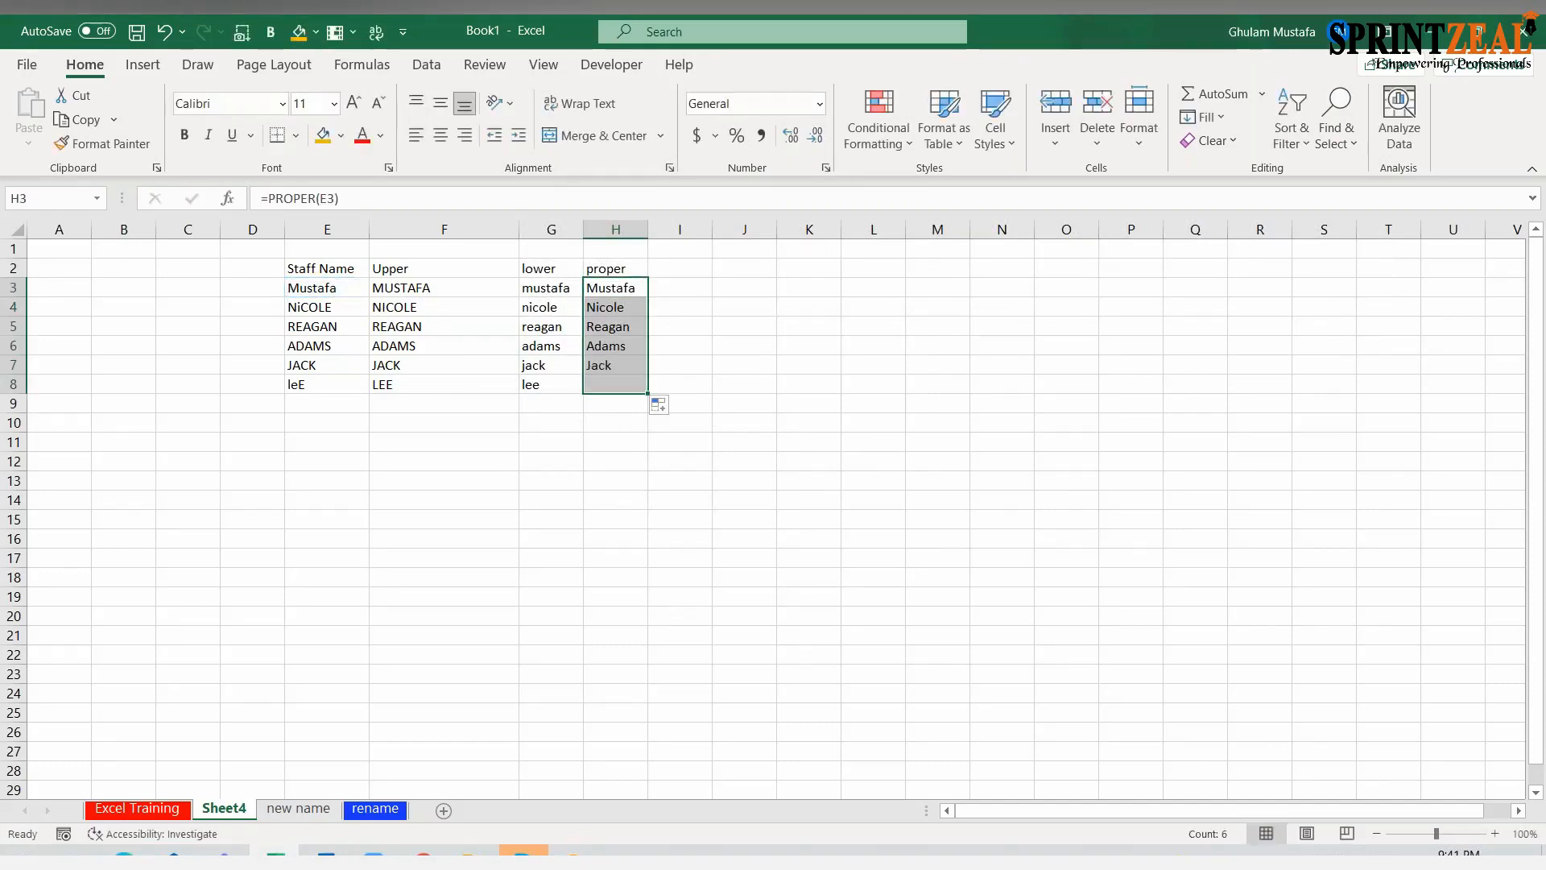
double_click(587, 288)
key("Escape")
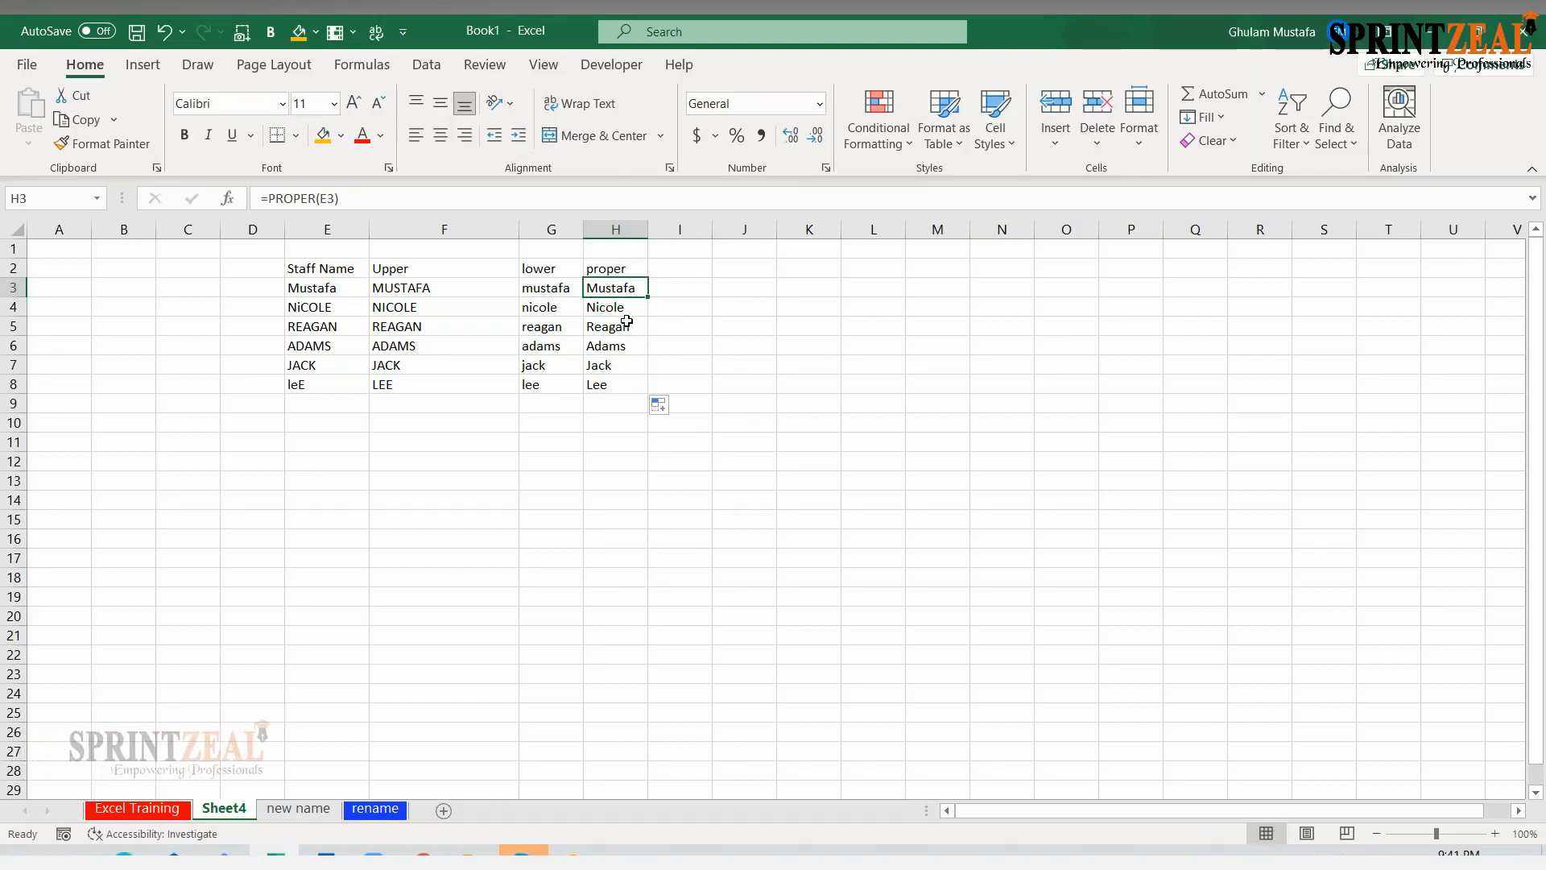
Fill the heading cells F2, G2 and H2 with orange
left_click(393, 268)
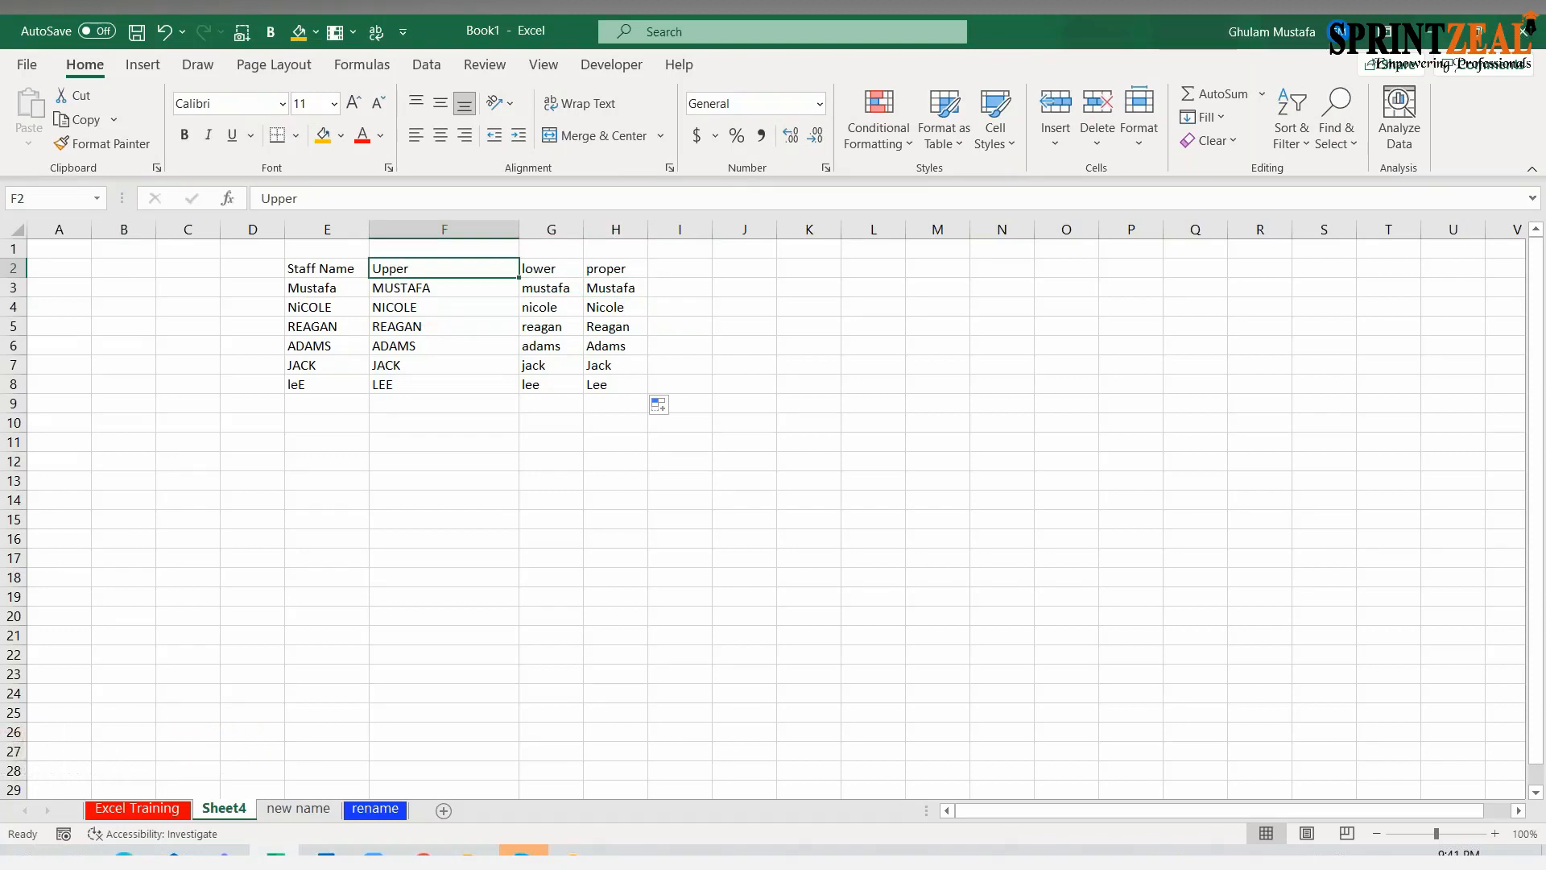
left_click(324, 135)
key("Right")
left_click(325, 135)
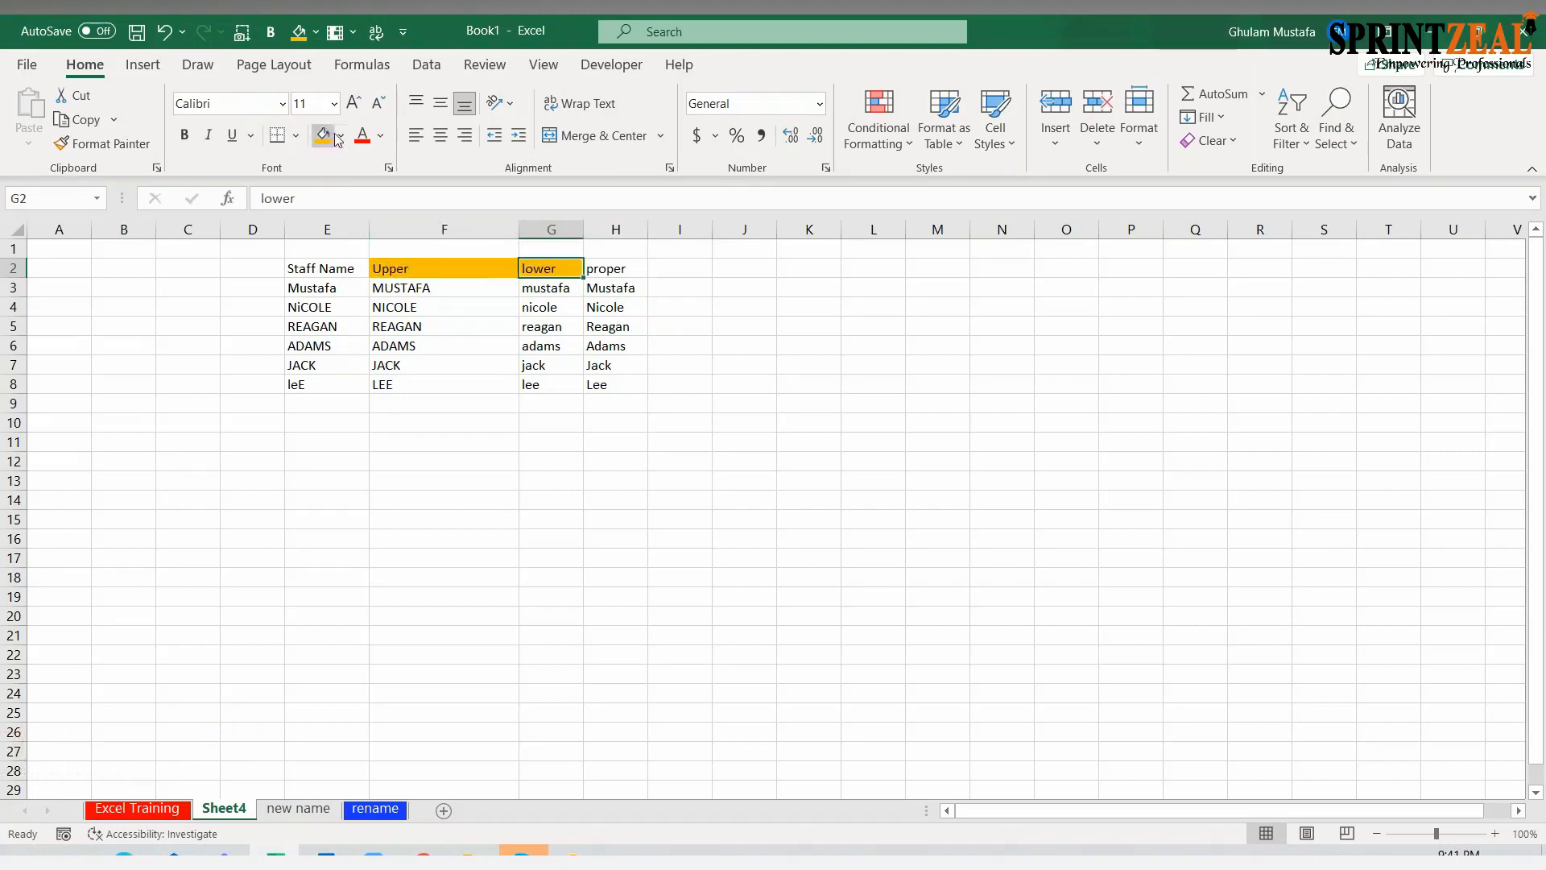
left_click(618, 273)
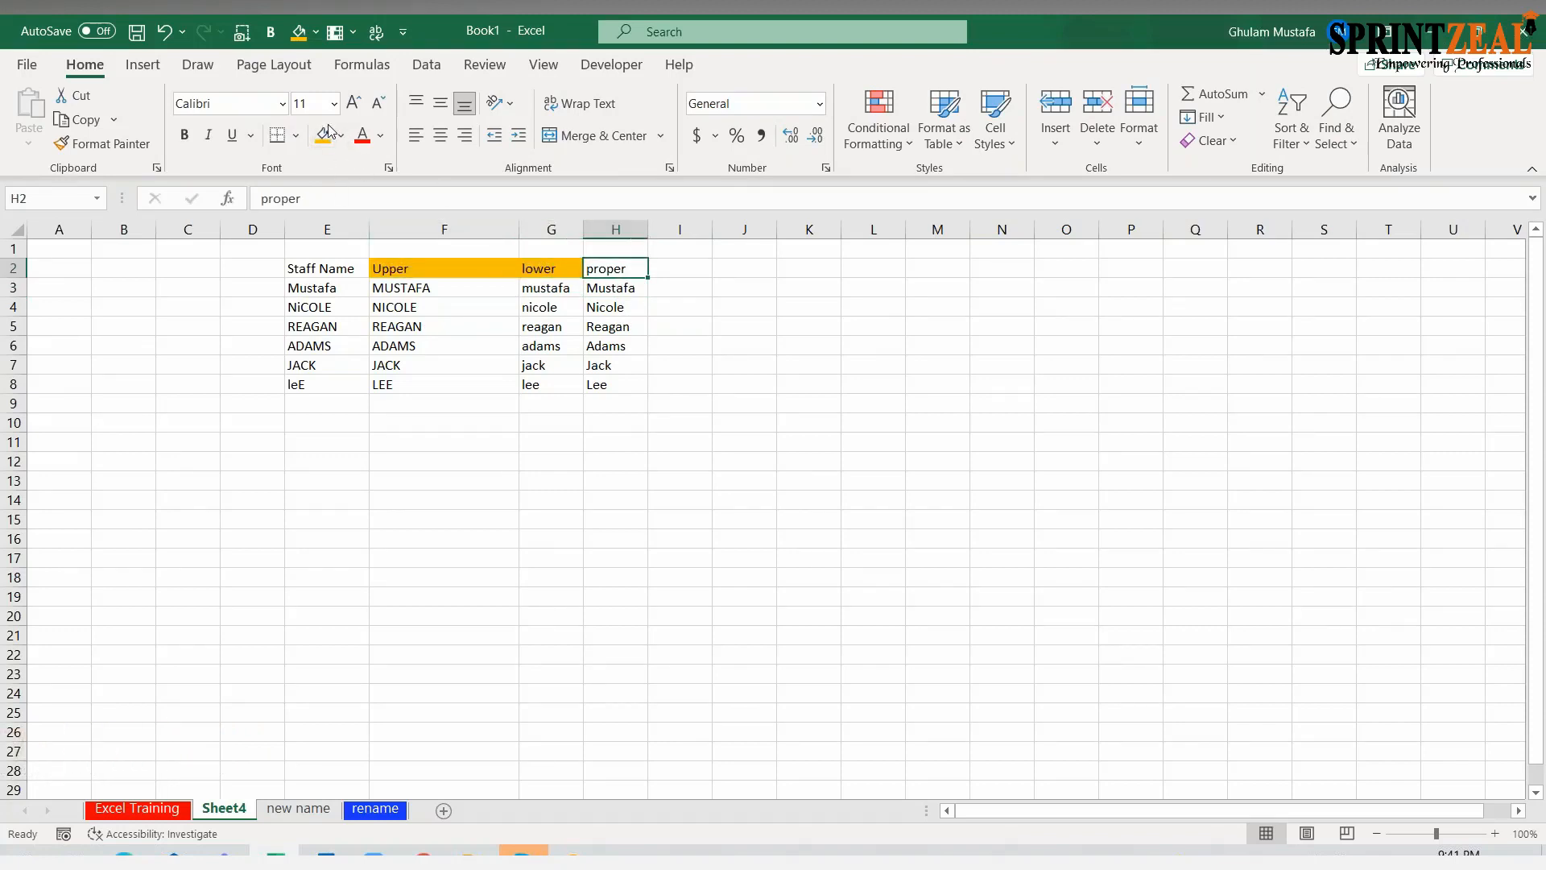
left_click(324, 134)
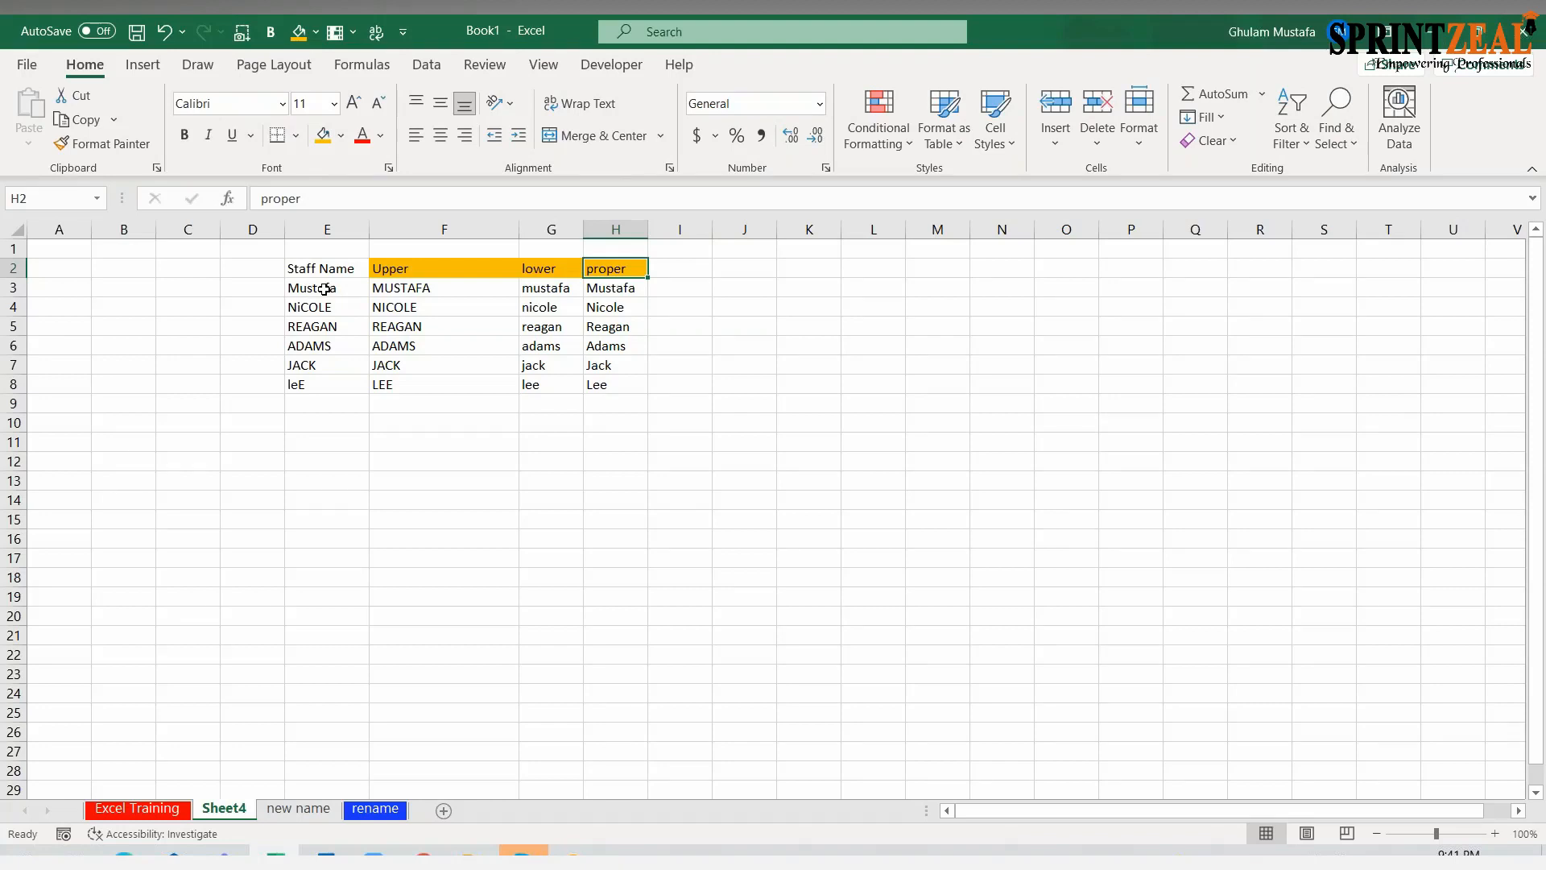
left_click(326, 445)
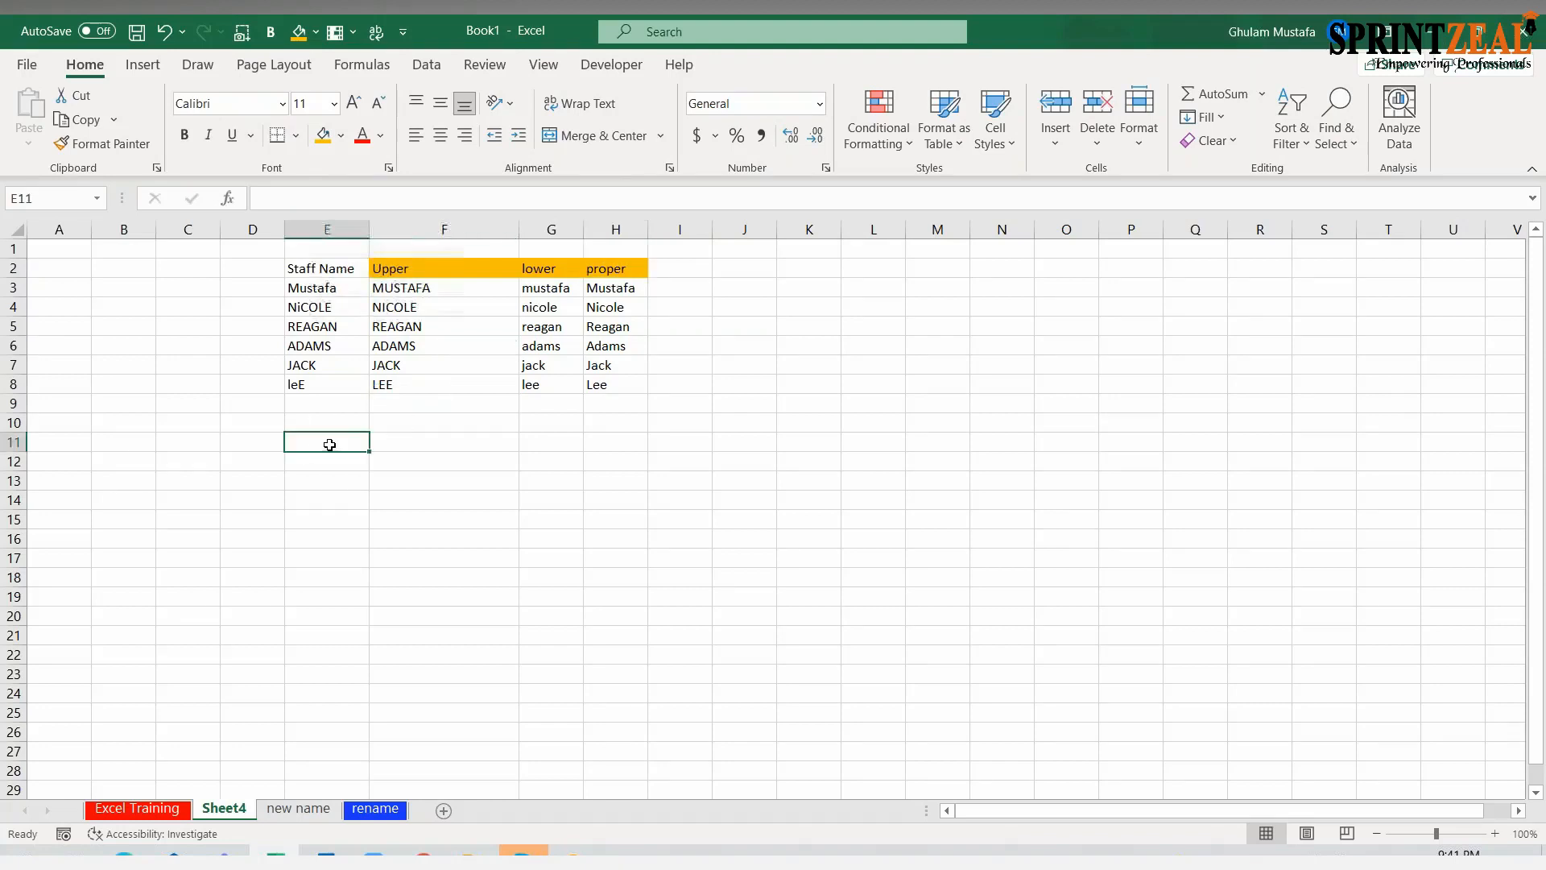
Replace the name in E3 with a full name that has several extra spaces between first name and surname
left_click(375, 267)
left_click(338, 339)
left_click(336, 287)
double_click(328, 288)
key("BackSpace")
key("BackSpace")
key("BackSpace")
key("BackSpace")
key("BackSpace")
key("BackSpace")
key("BackSpace")
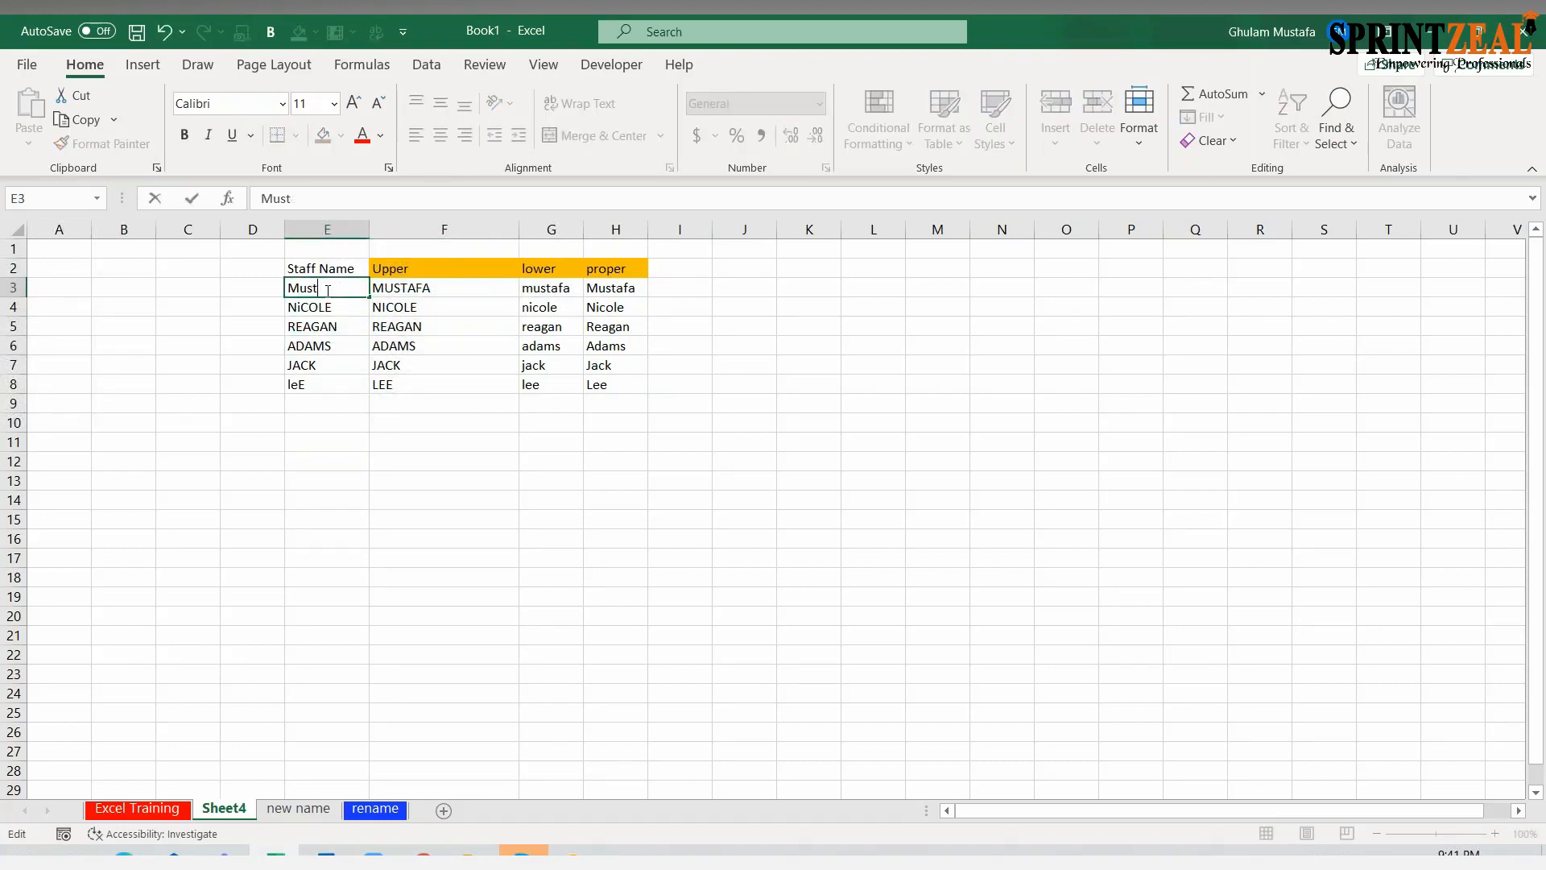
type("Ghl")
type("ual")
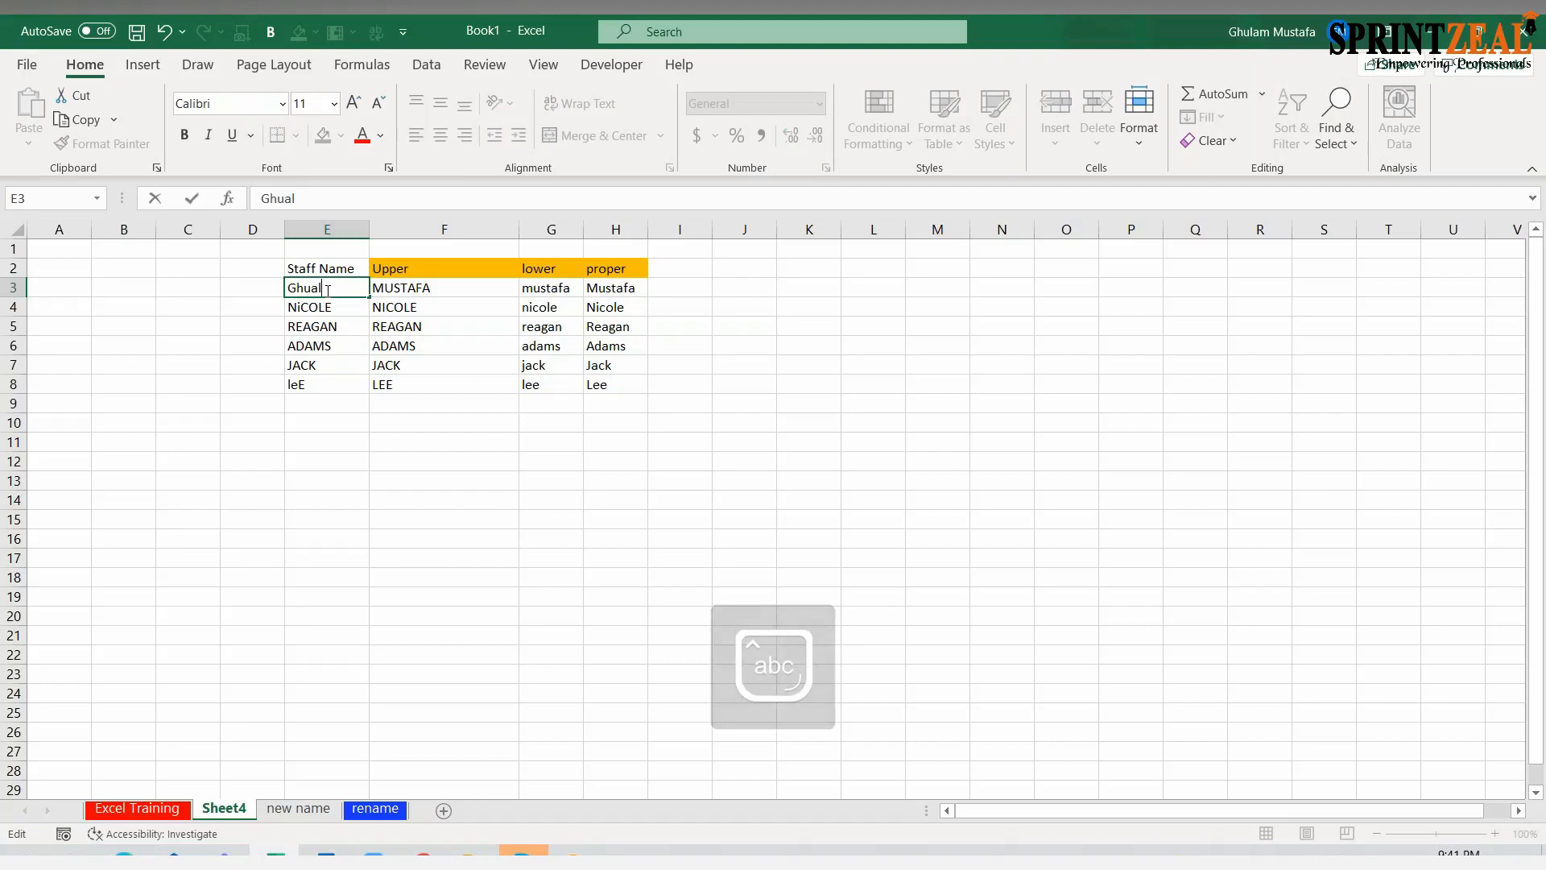
key("BackSpace")
key("BackSpace")
type("lam     Mustafa")
key("Return")
Append a surname in mixed case to the first name in E4
key("F2")
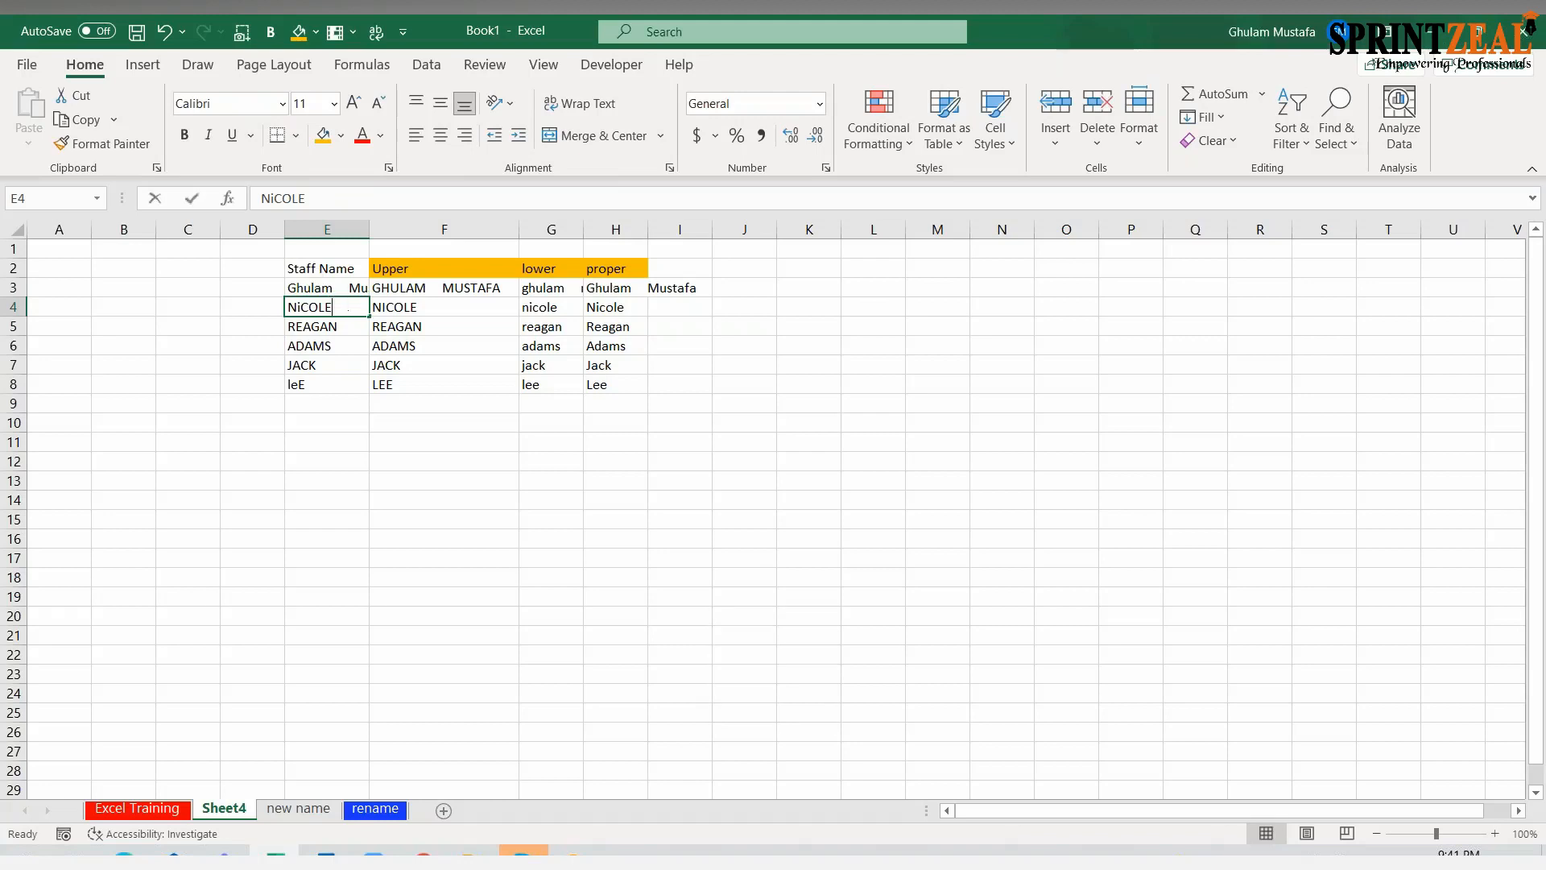
type("H")
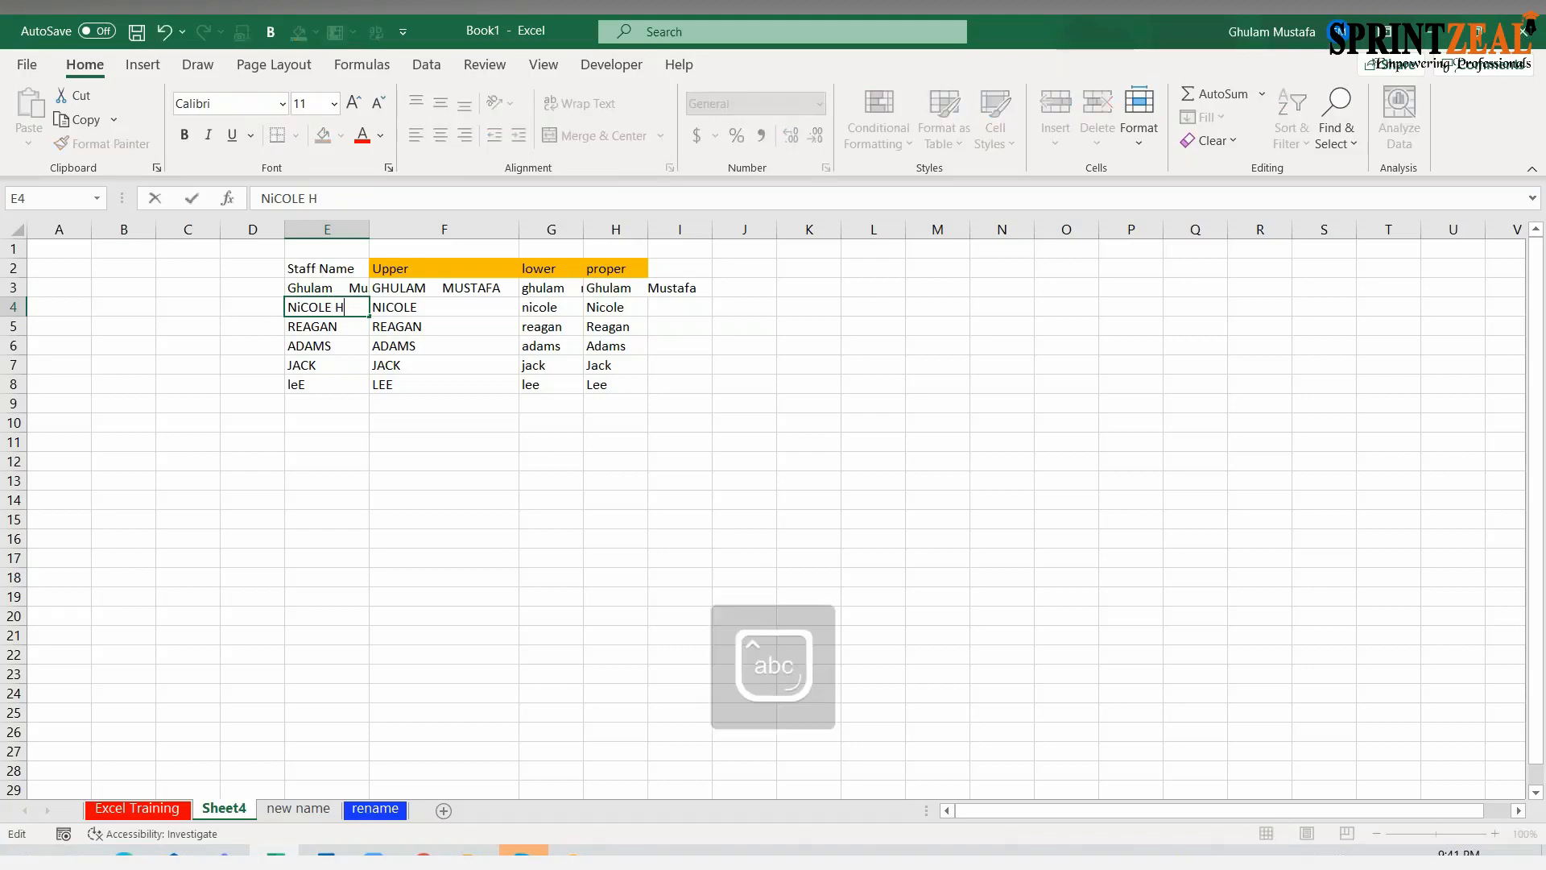
type("aNCOK")
key("BackSpace")
type("CK")
key("Return")
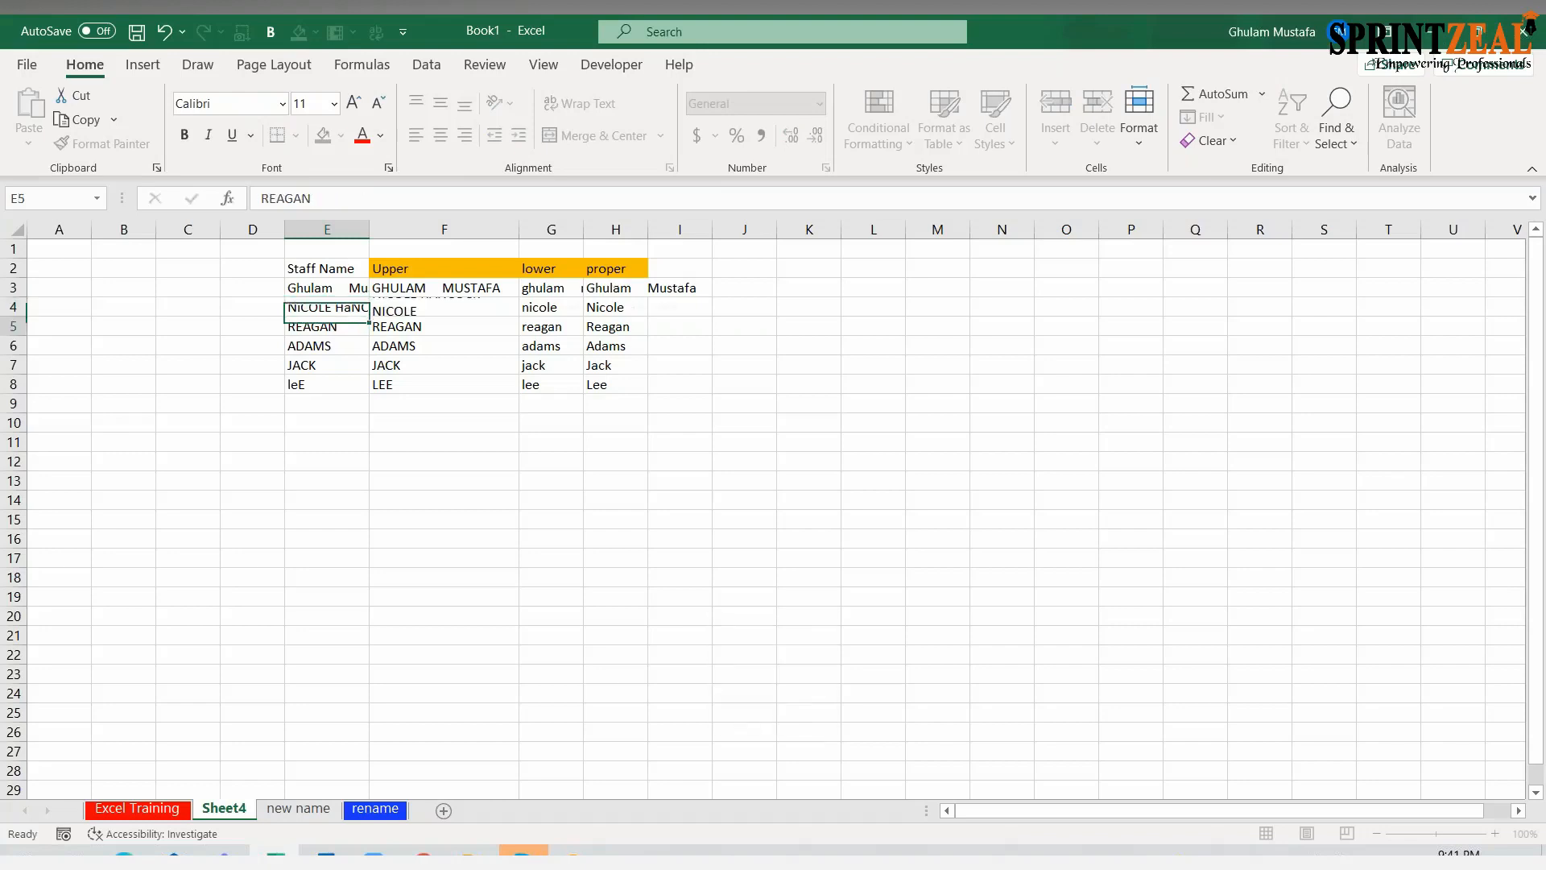
Widen column E to about twice its width and insert many extra spaces between the two names in E4
left_click_drag(370, 222, 463, 228)
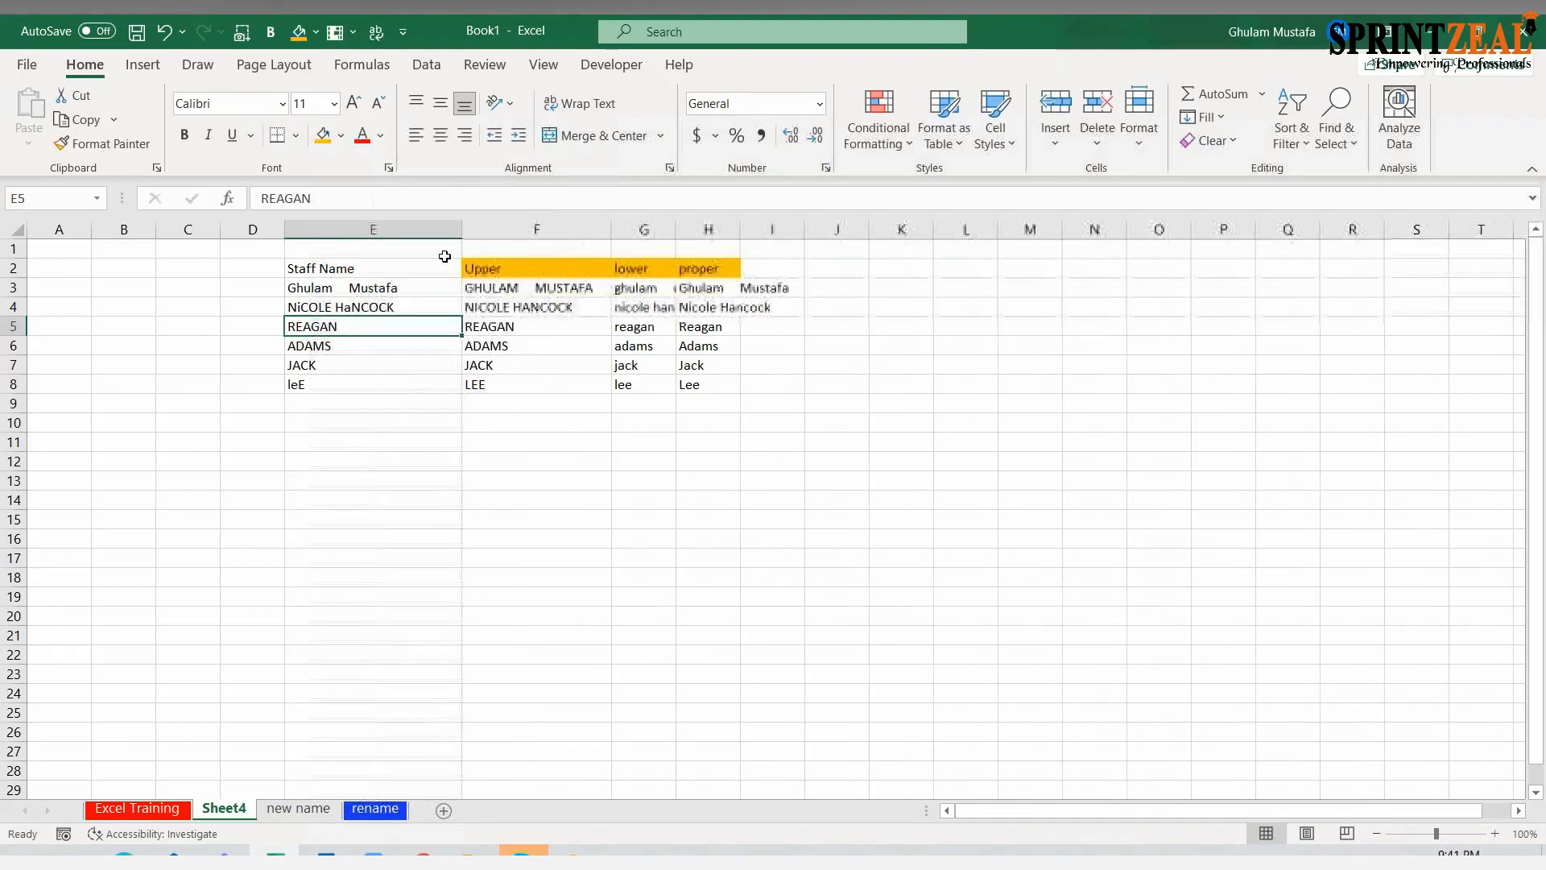
double_click(334, 307)
key("Return")
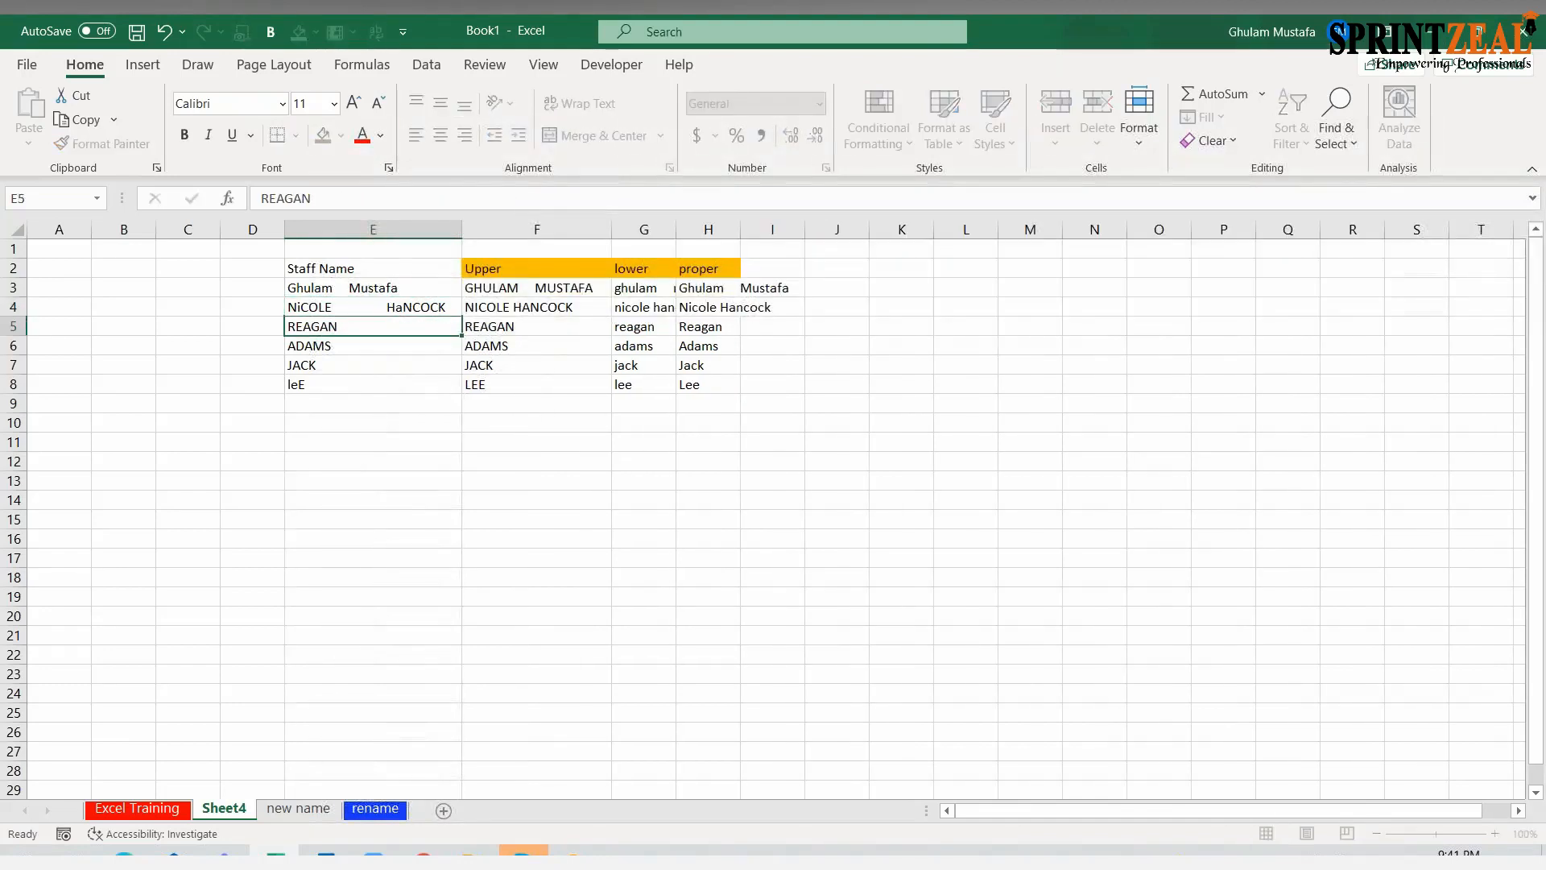
Put the title "MR." before the name in E5, with a leading space and several extra spaces after it
double_click(347, 327)
type("MR")
key("BackSpace")
type("R.")
key("Return")
Add a first name before the surname in E6 and a surname after the name in E7, with extra spaces between them
type("JIMMY")
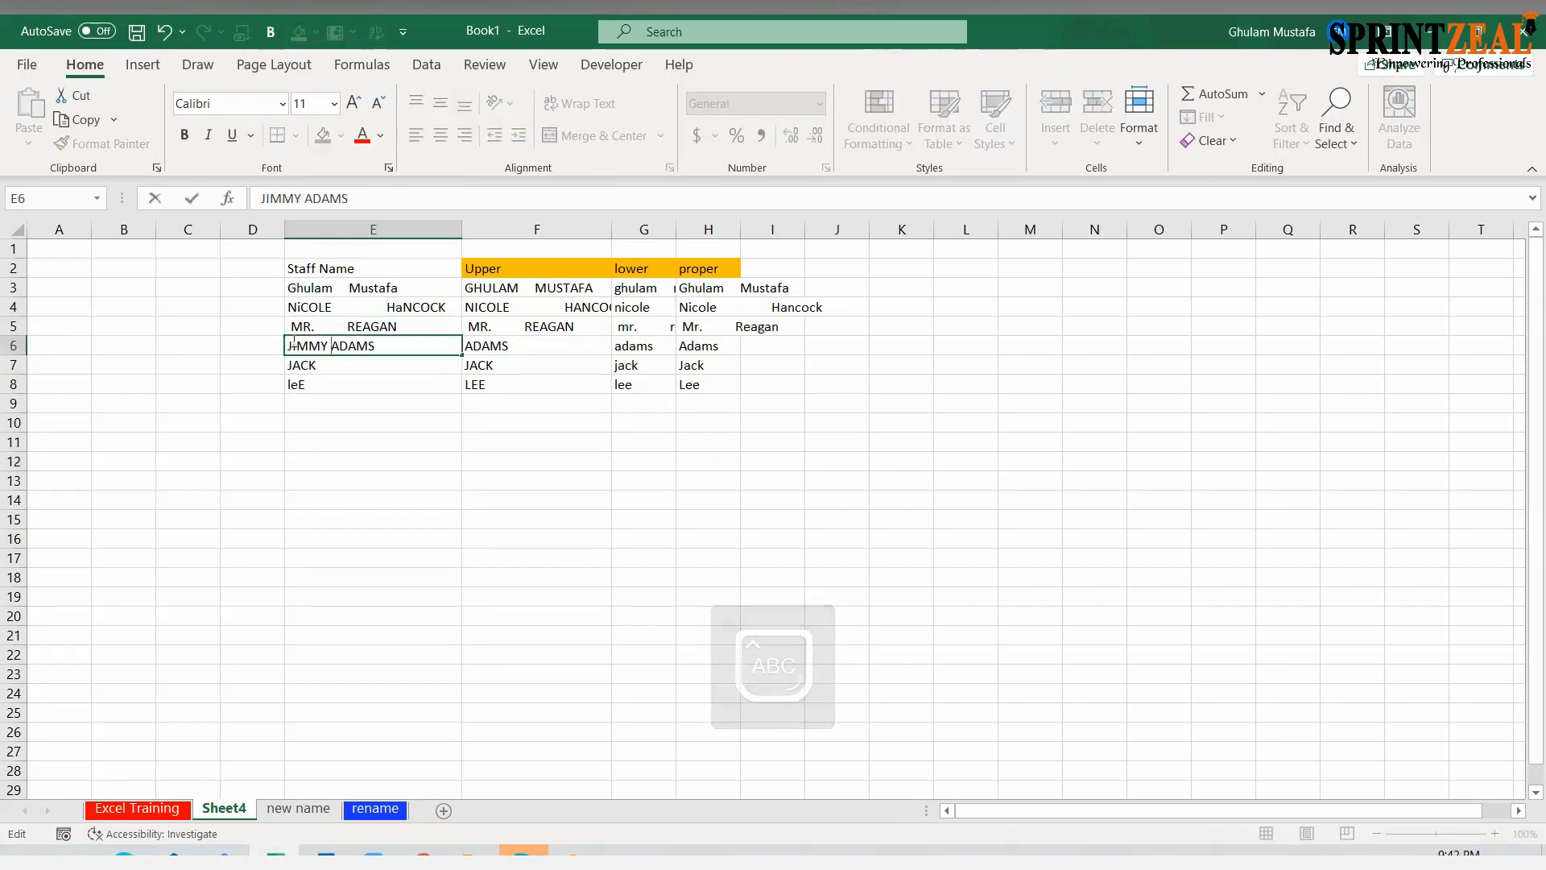
left_click(320, 424)
double_click(341, 365)
type("LEEEE")
left_click(320, 360)
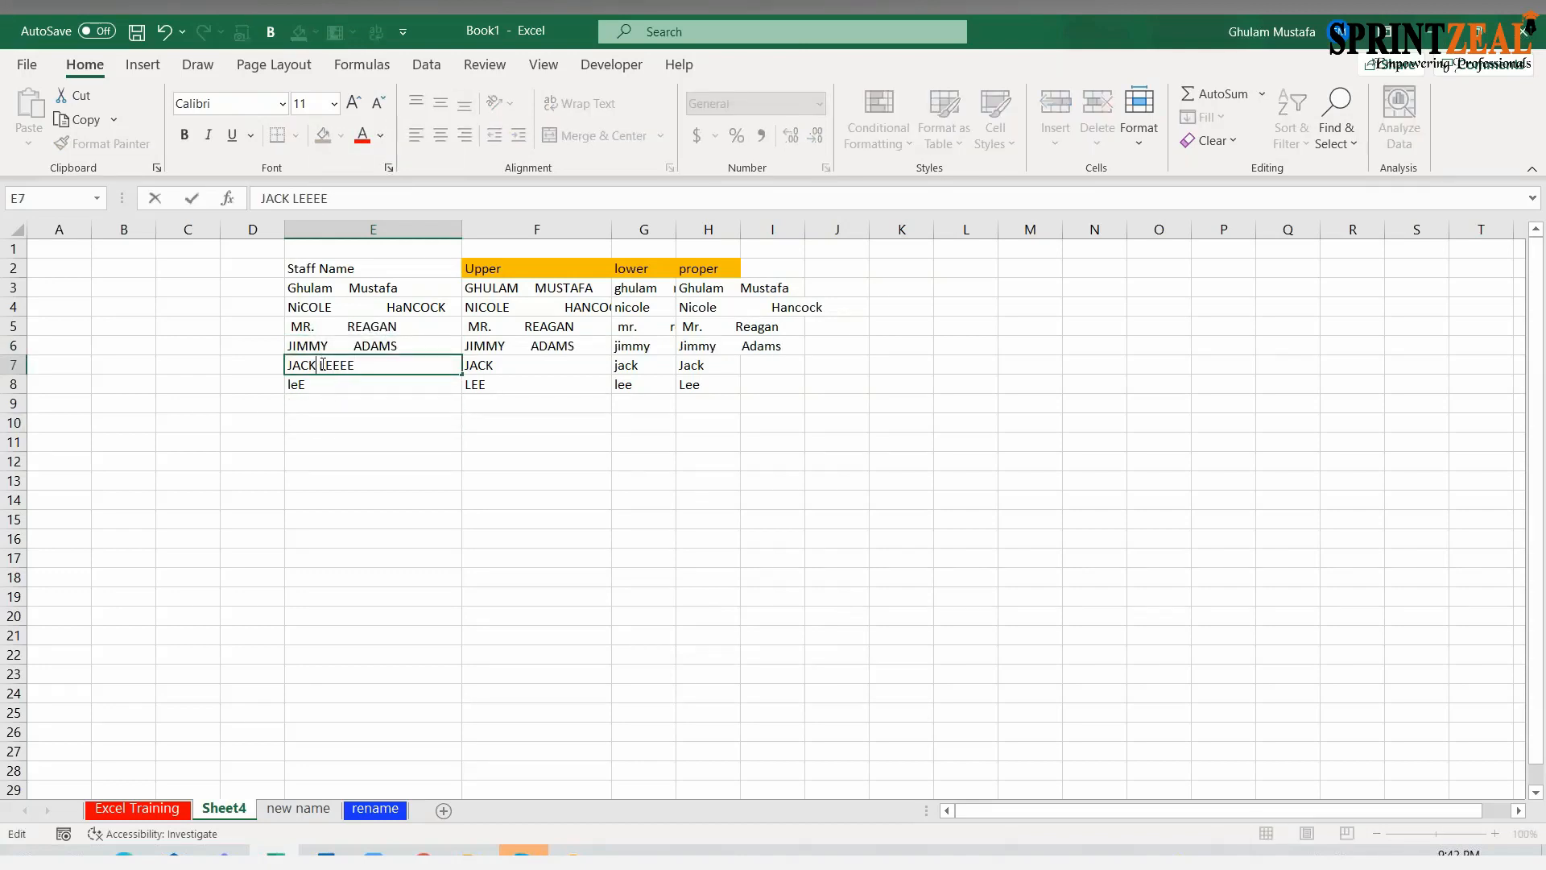
left_click(322, 423)
left_click(337, 389)
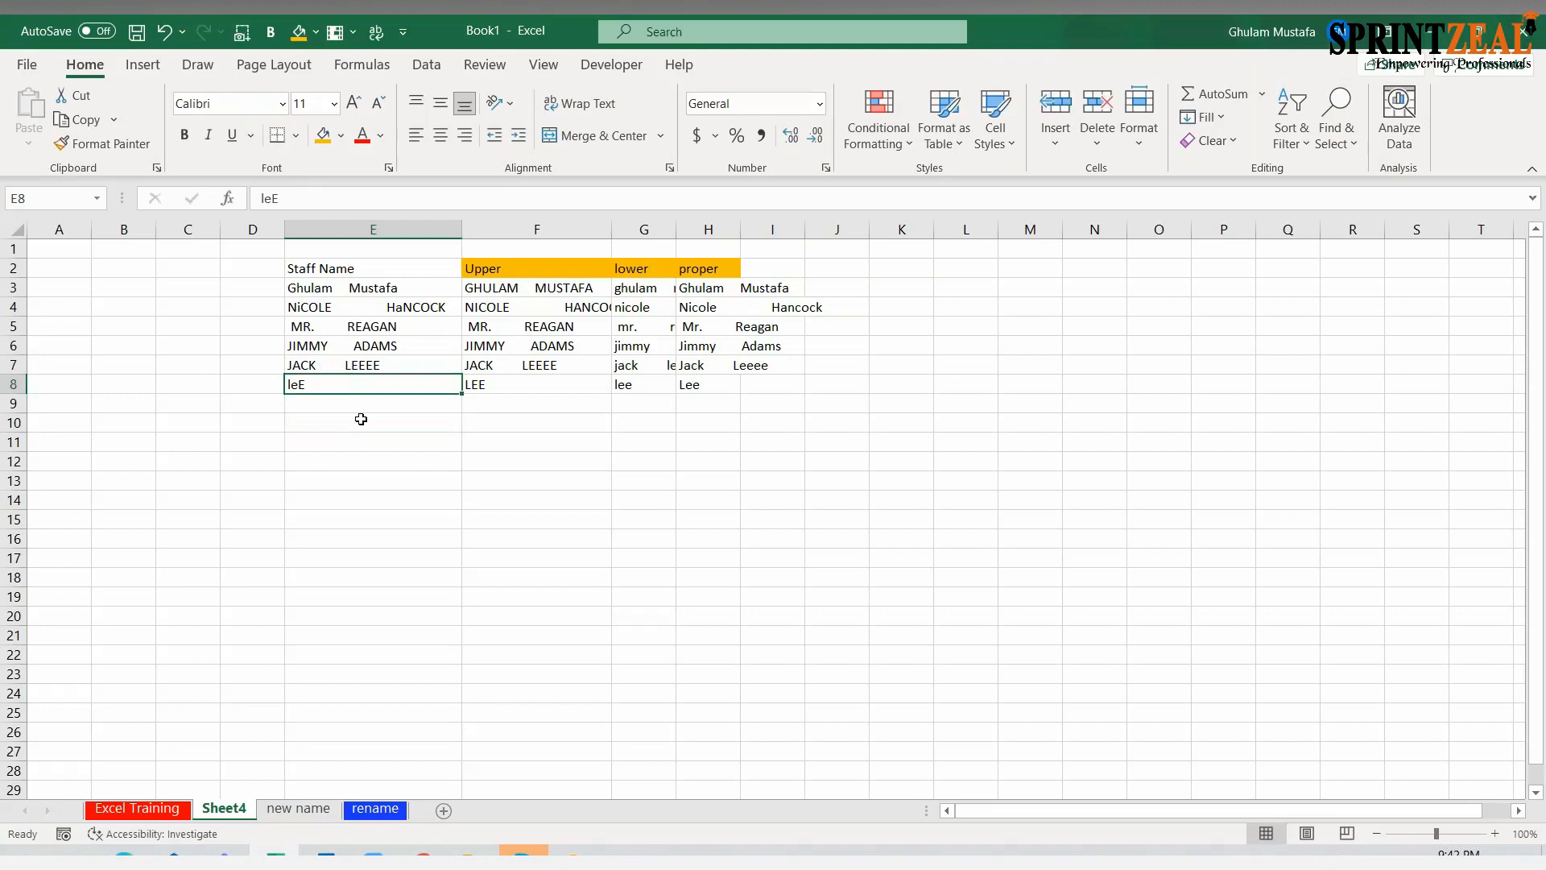
Fit the widths of columns G and H to their contents
left_click(568, 288)
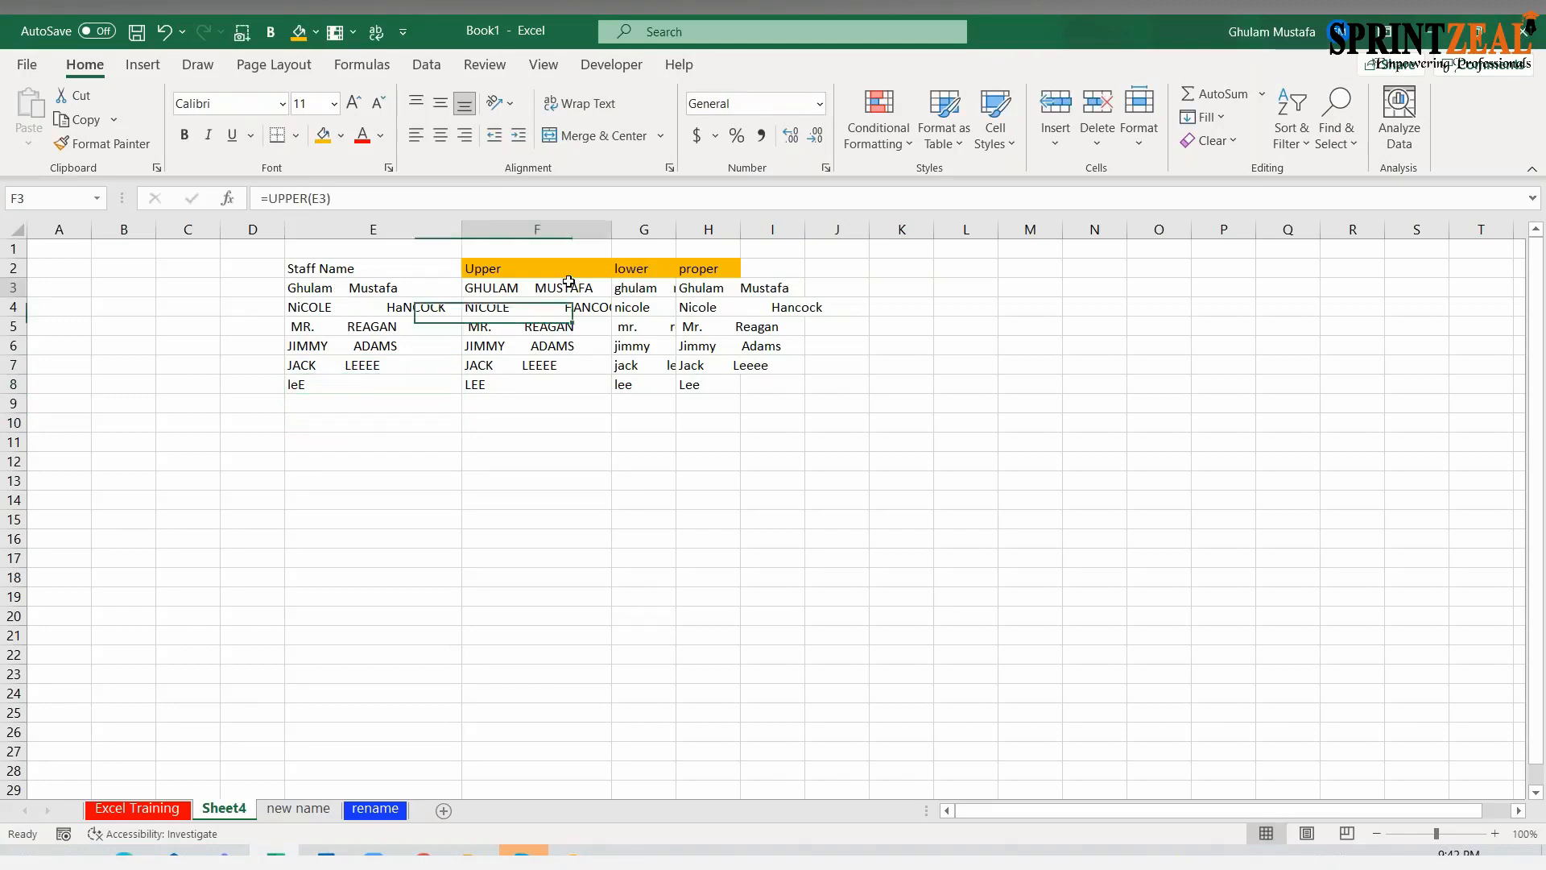
left_click(662, 286)
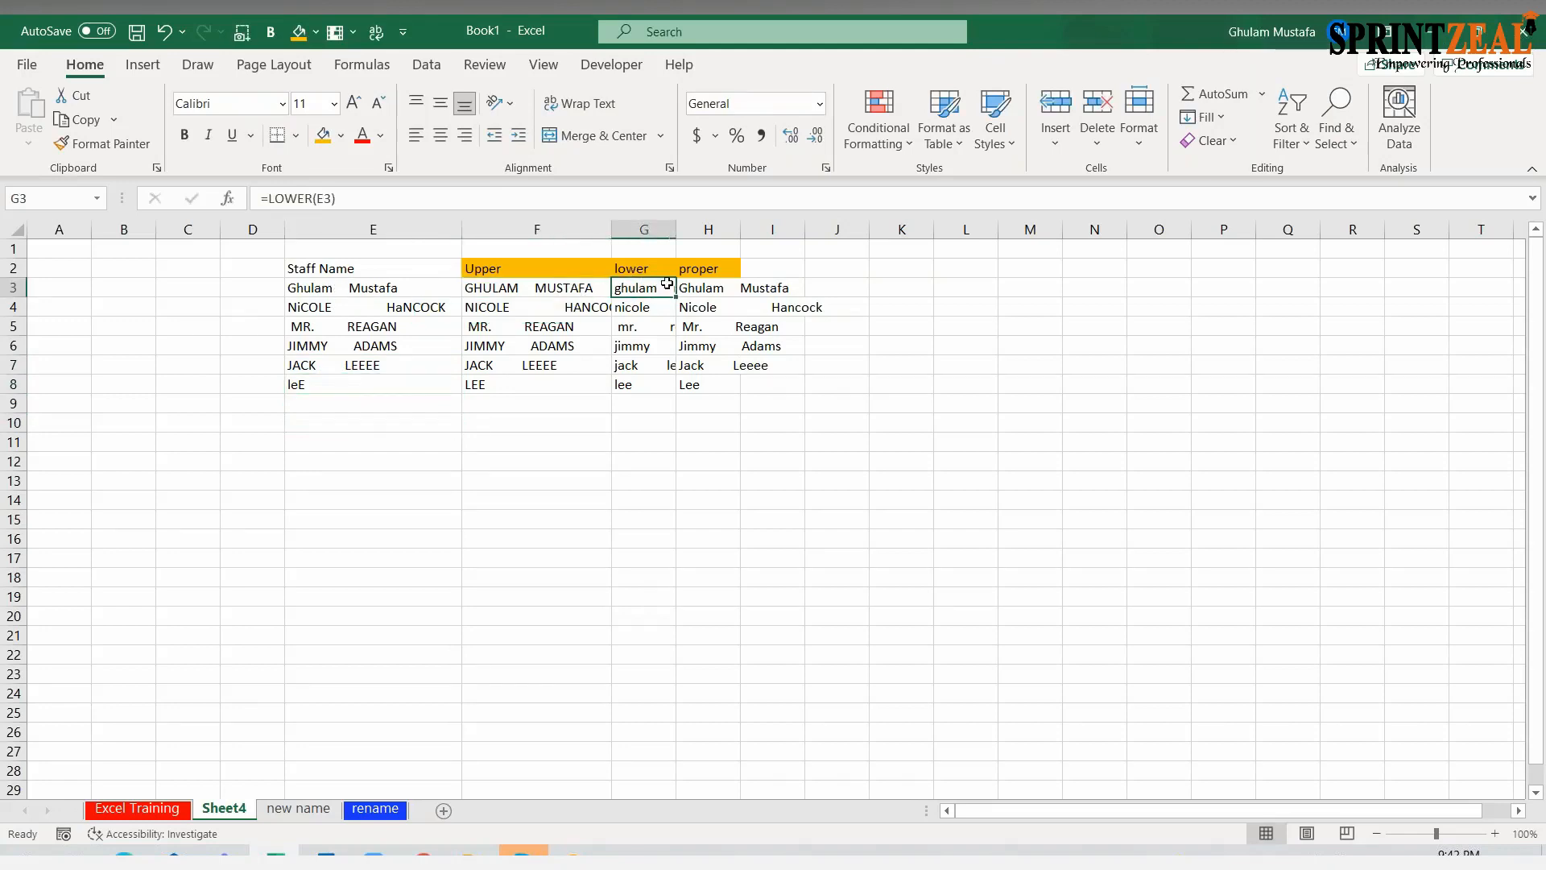
double_click(675, 229)
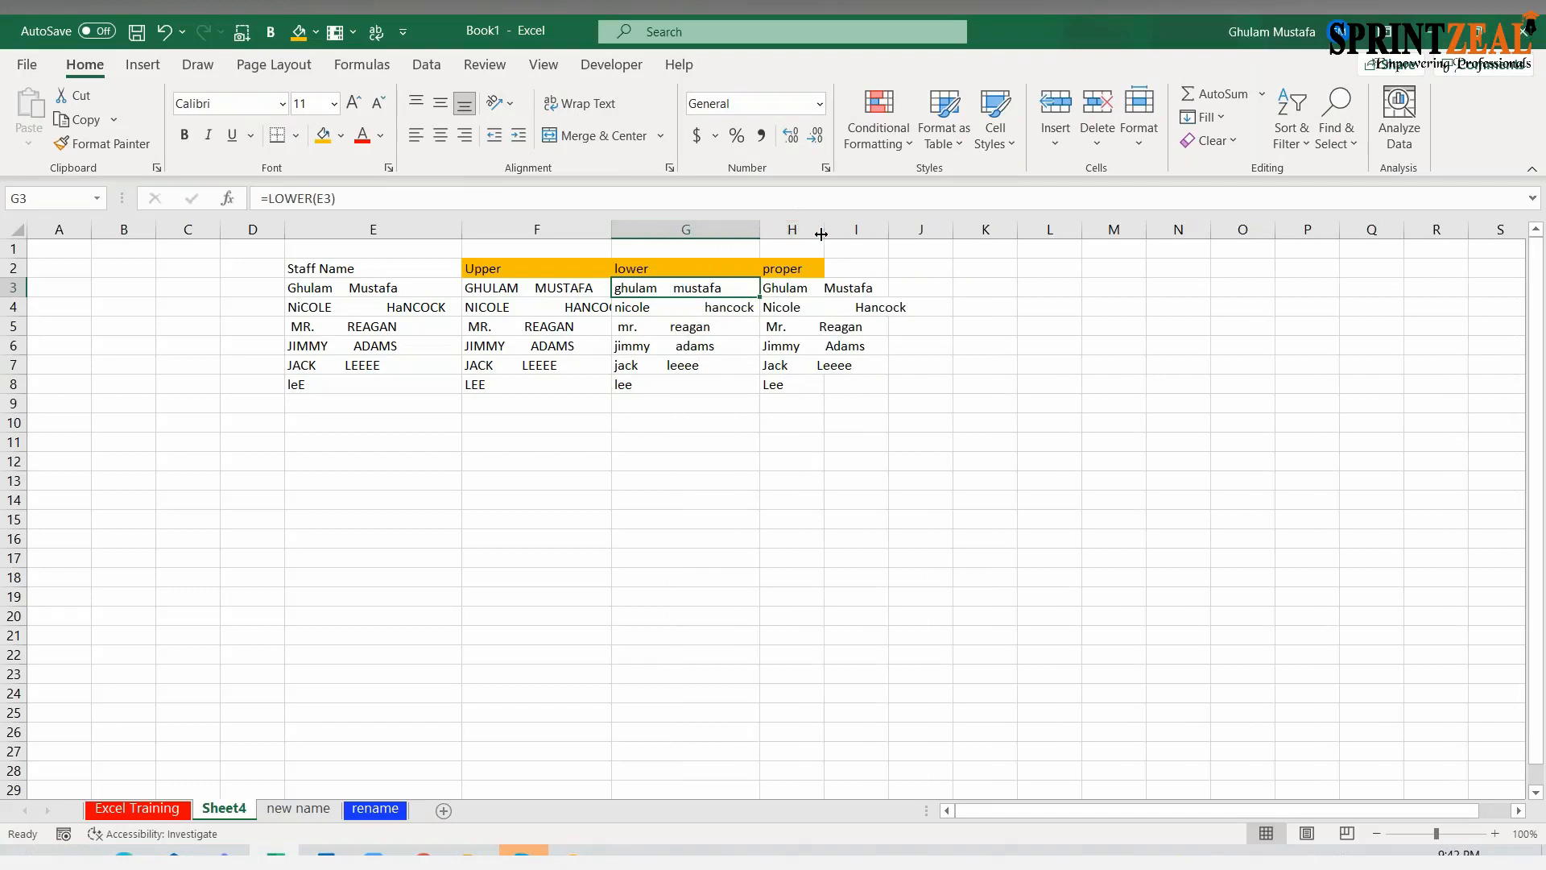
double_click(824, 229)
left_click(368, 291)
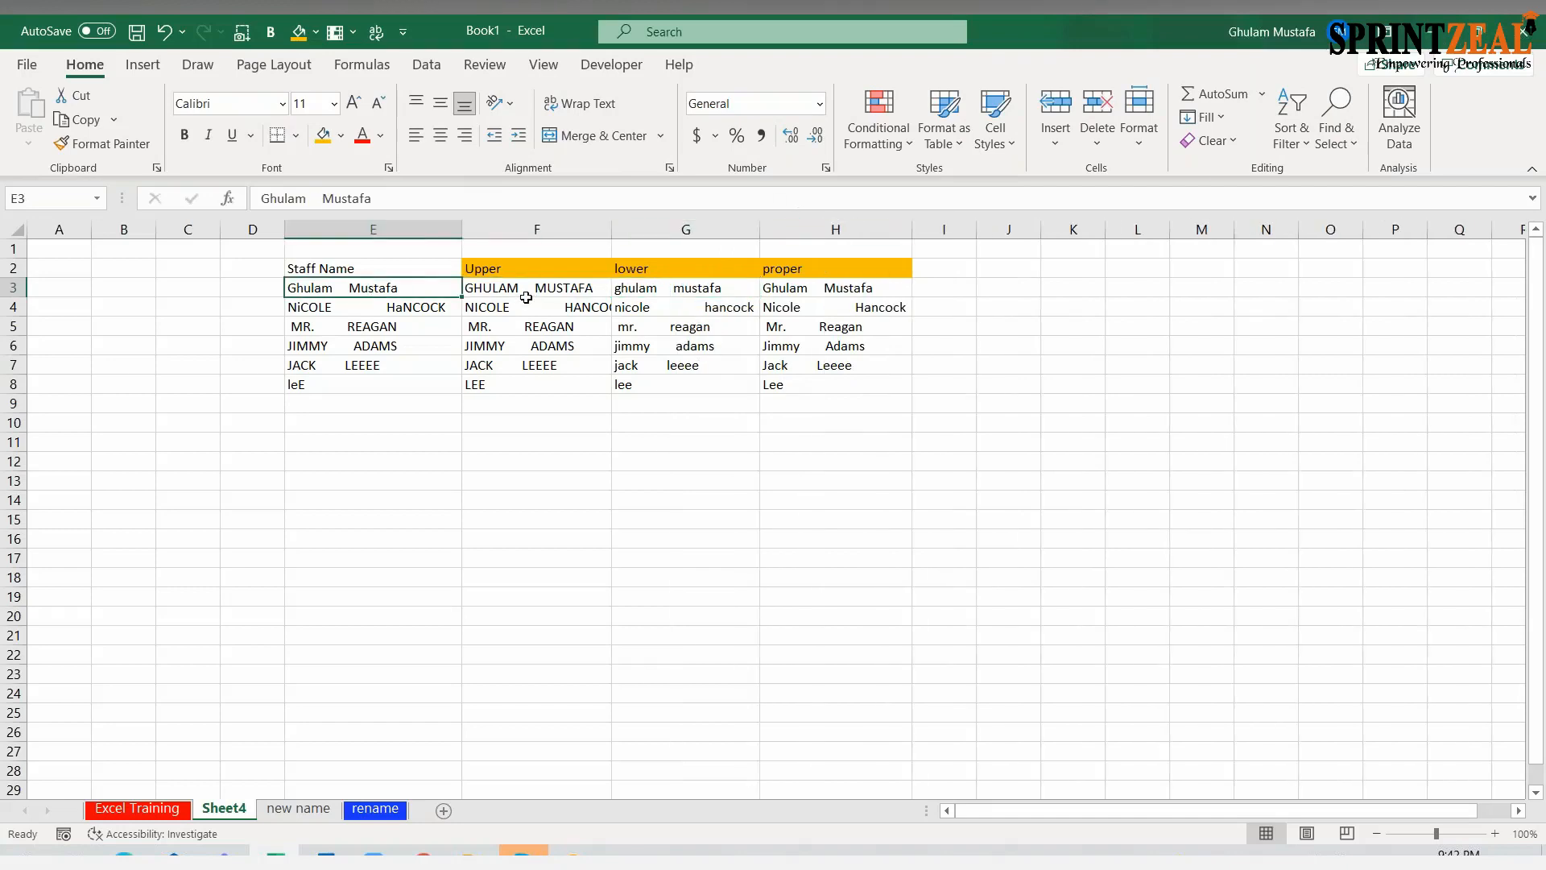
left_click(531, 309)
left_click_drag(570, 276, 568, 371)
left_click(510, 439)
left_click_drag(548, 288, 547, 402)
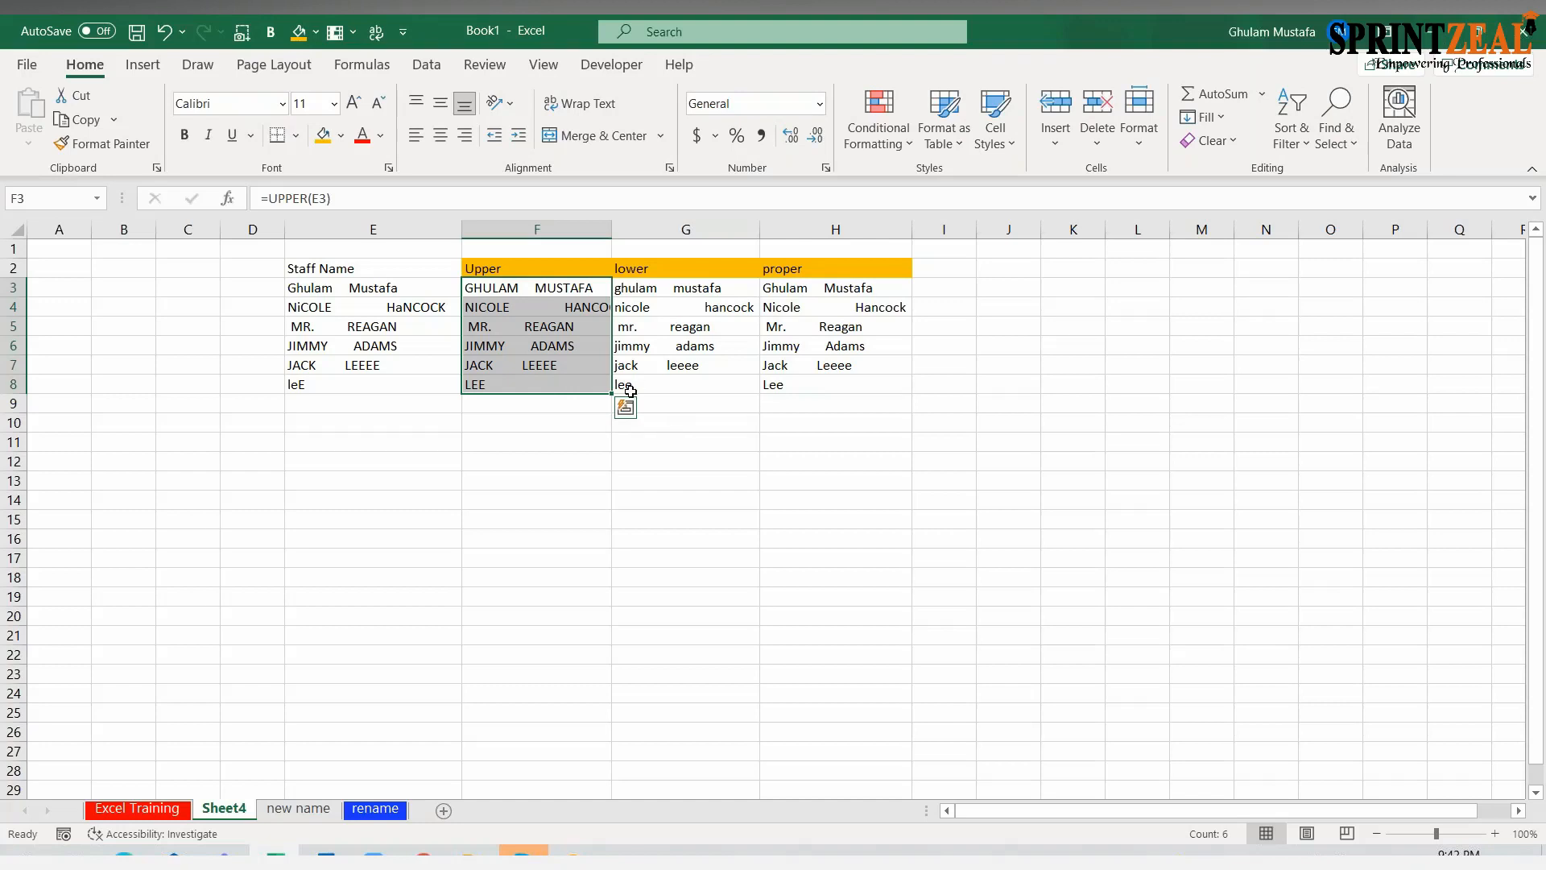
Widen column I to more than twice its width and enter the heading "trim" in I2
left_click_drag(976, 230, 1068, 230)
left_click(931, 269)
type("trim")
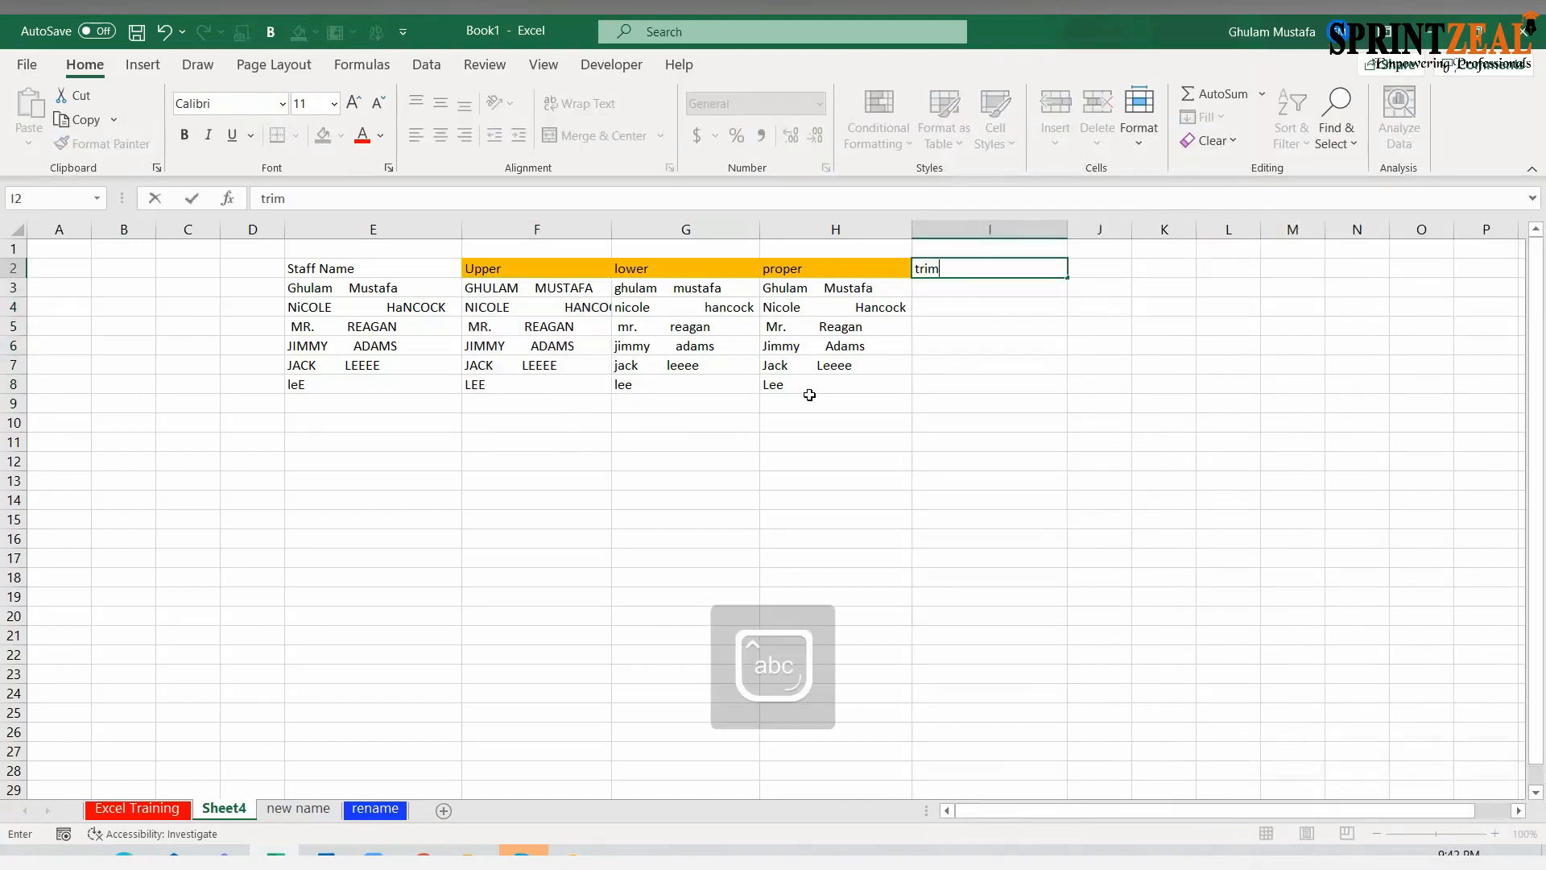
key("Return")
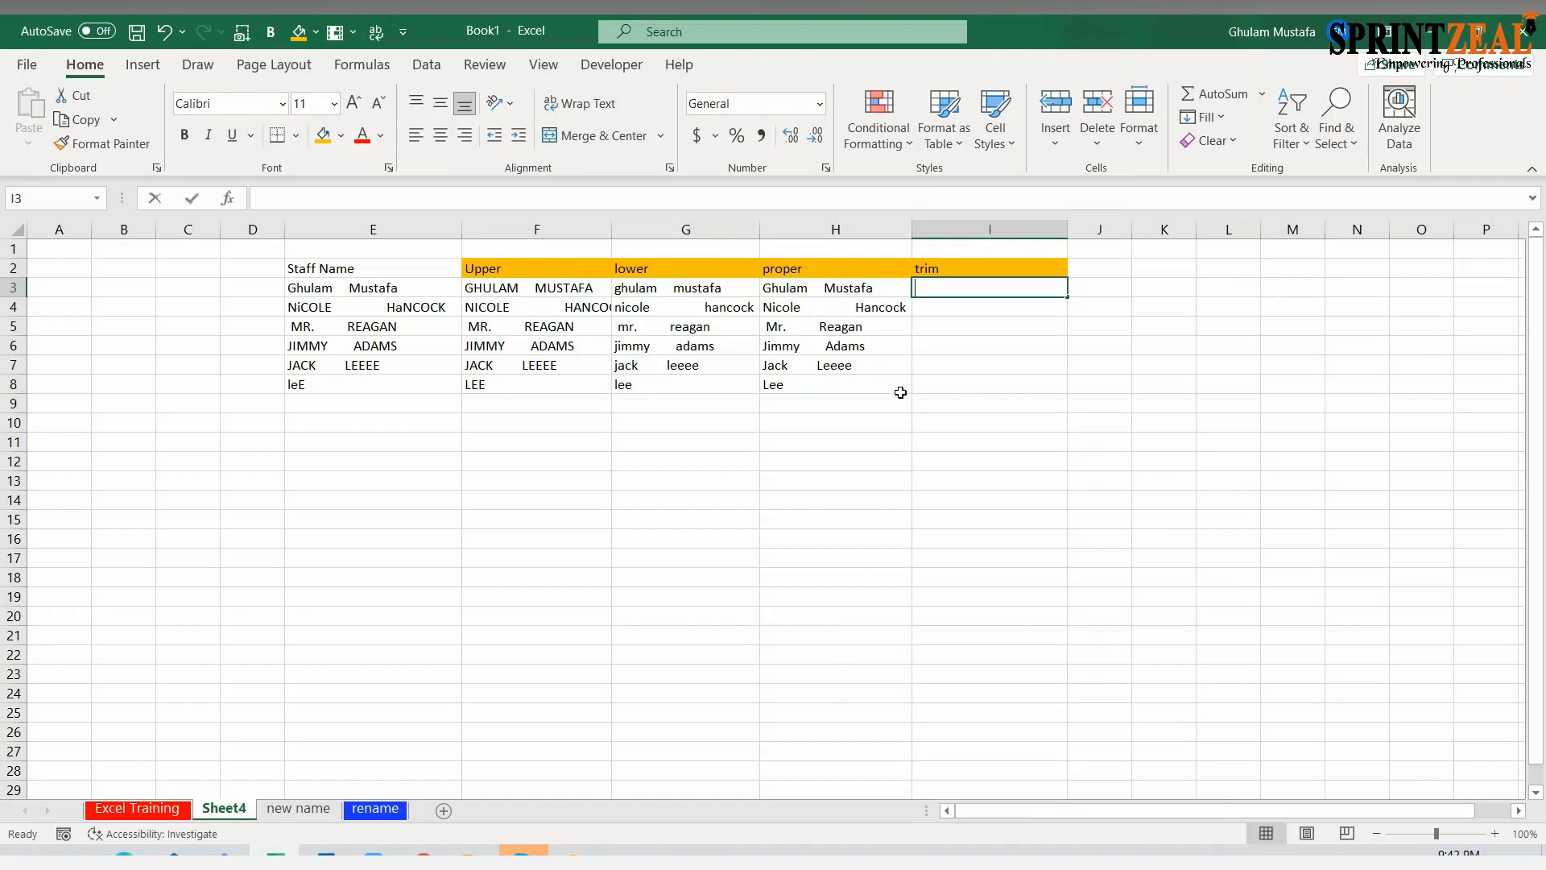
Enter the formula =TRIM(E3) in I3 and fill it down to I9
type("=trim(")
left_click(406, 290)
type(")")
key("Return")
left_click(1030, 290)
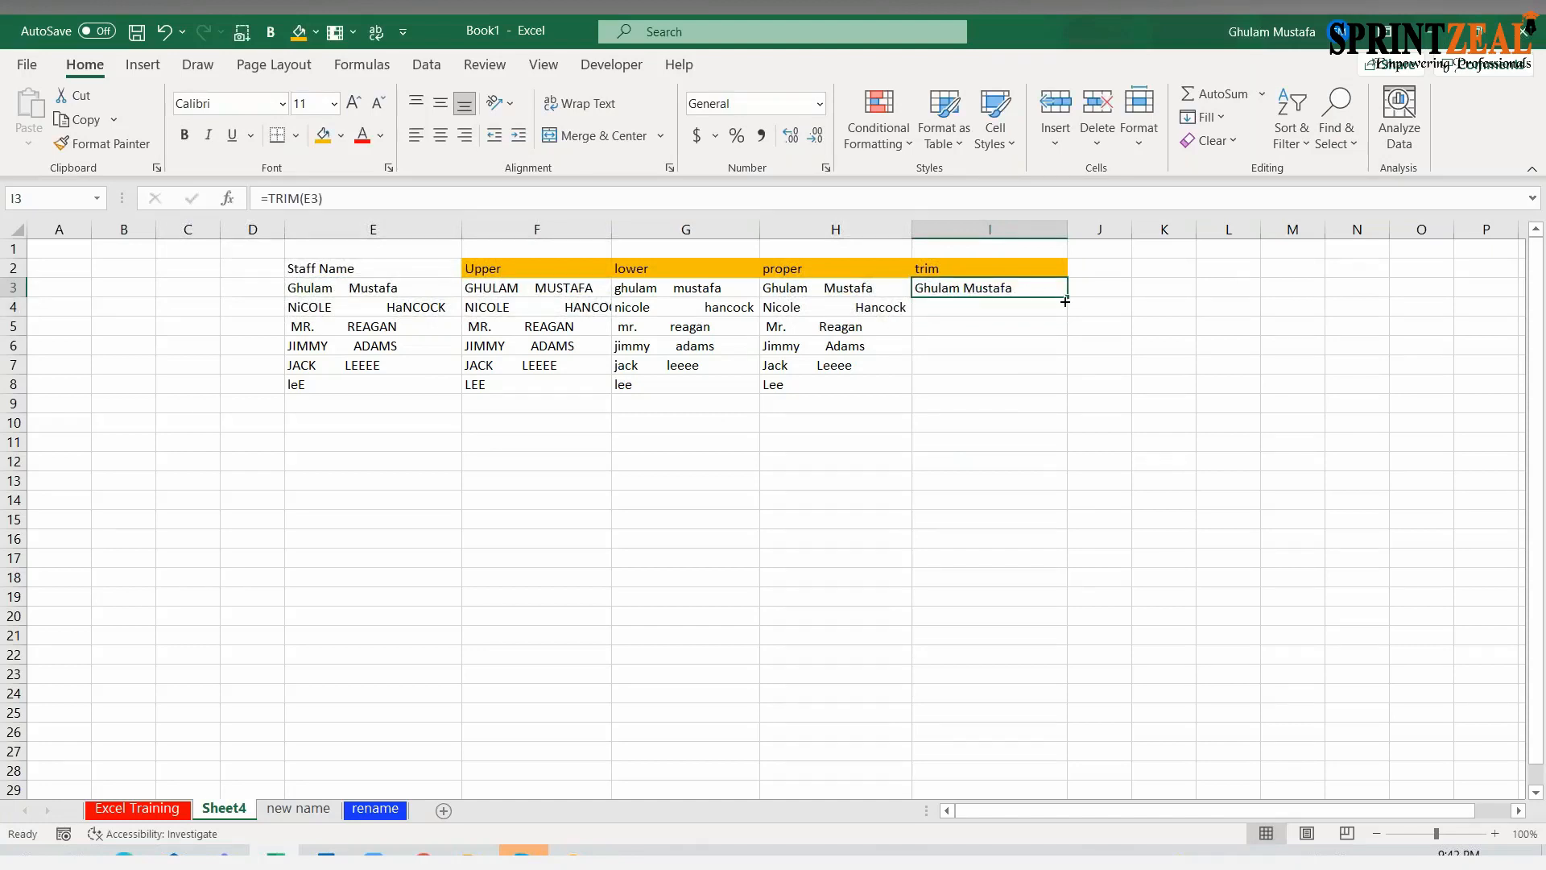
left_click_drag(1065, 301, 1067, 409)
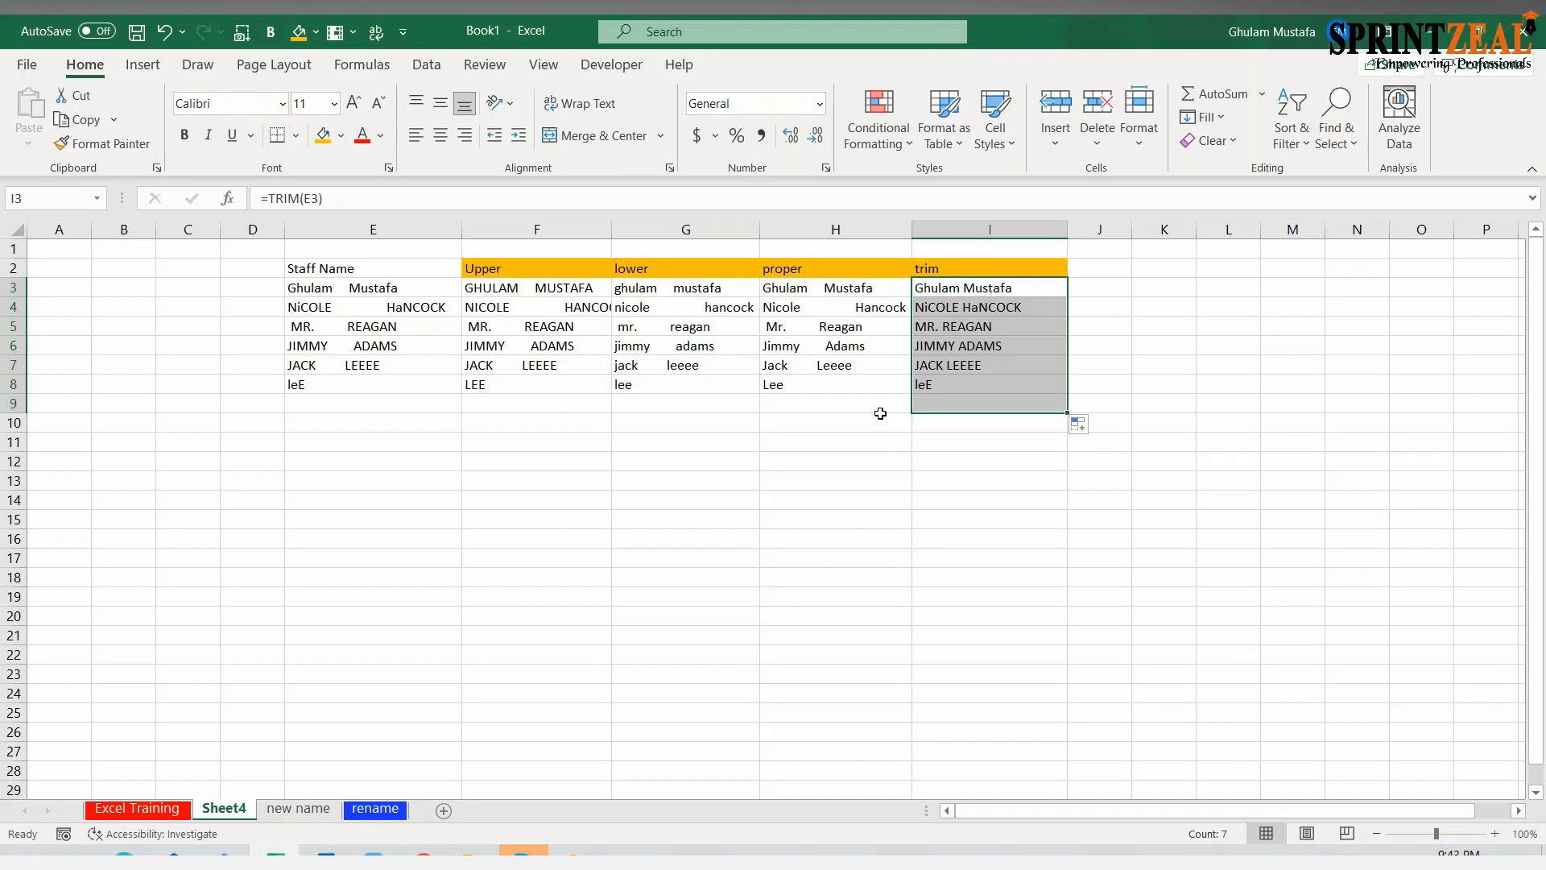
Remove two of the extra spaces between the first name and surname in E3
left_click_drag(311, 290, 343, 385)
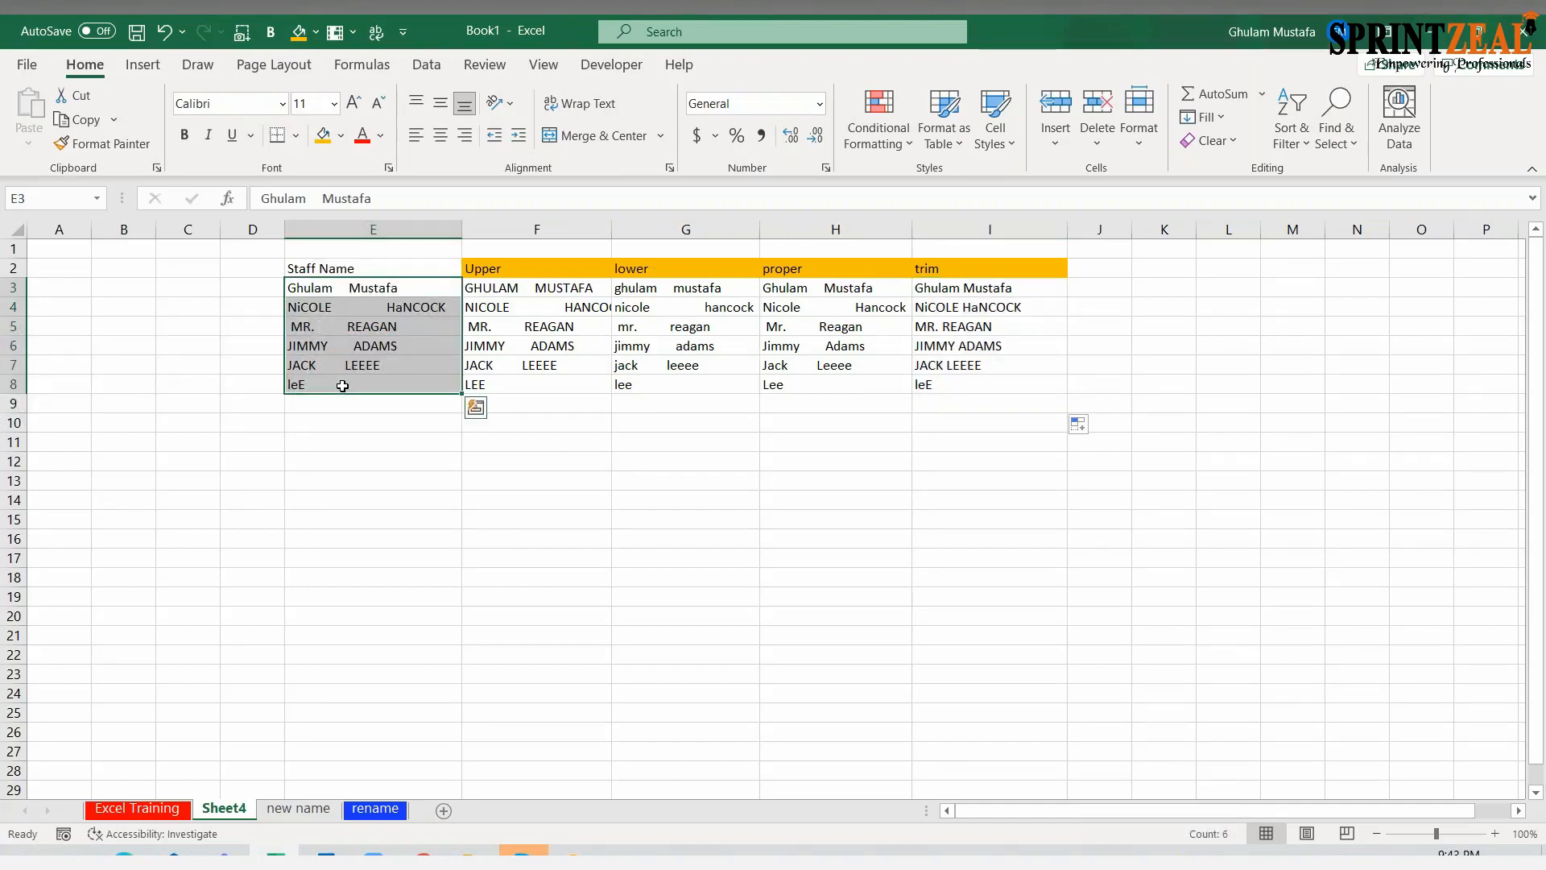
left_click(330, 296)
key("ctrl+Down")
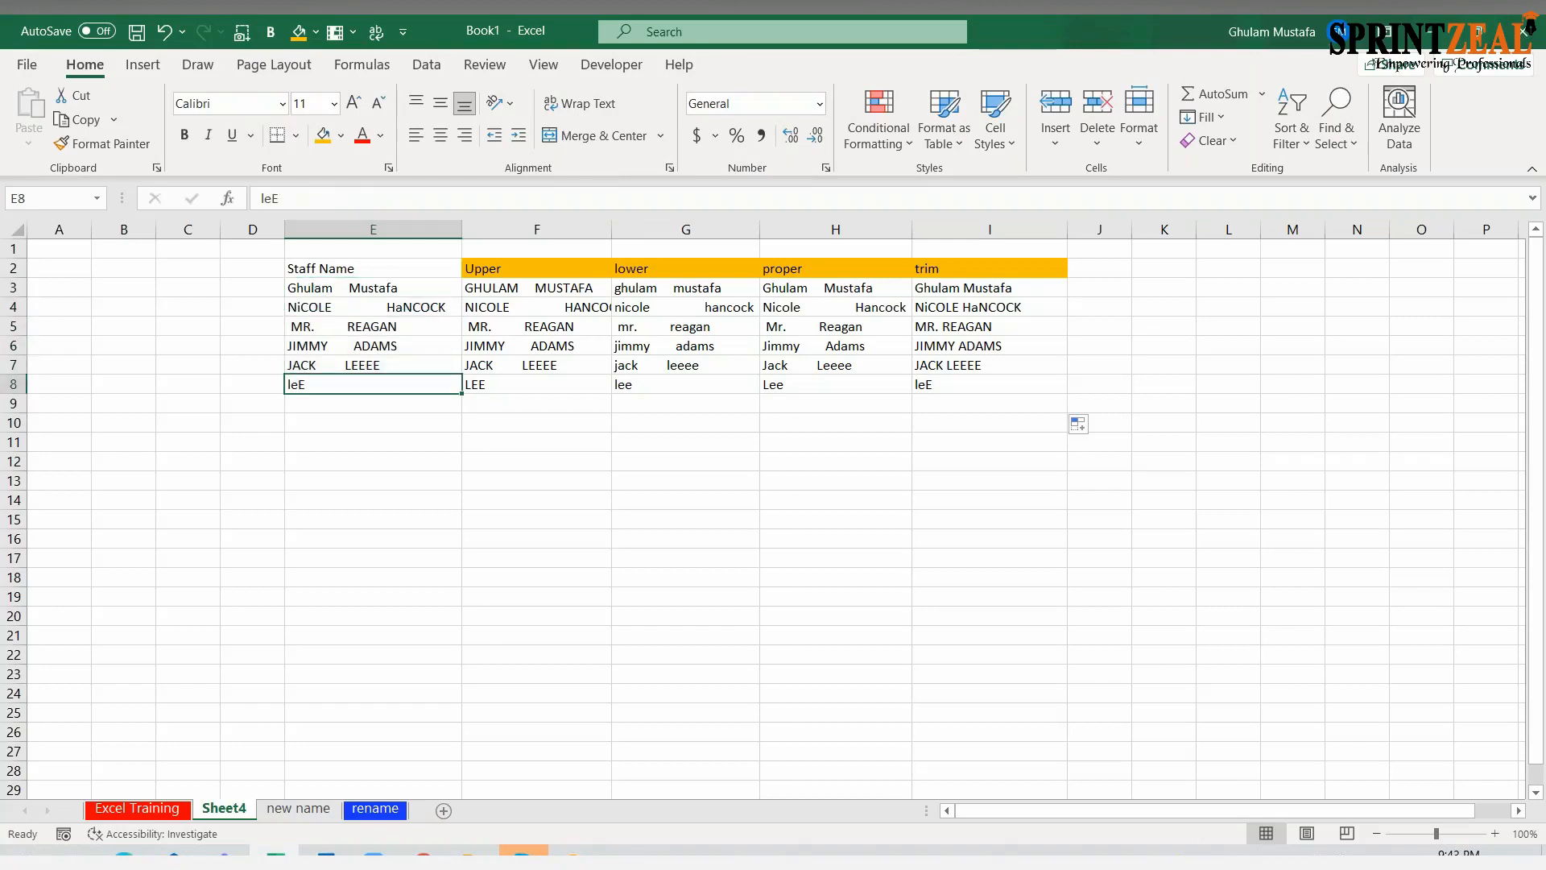
double_click(343, 289)
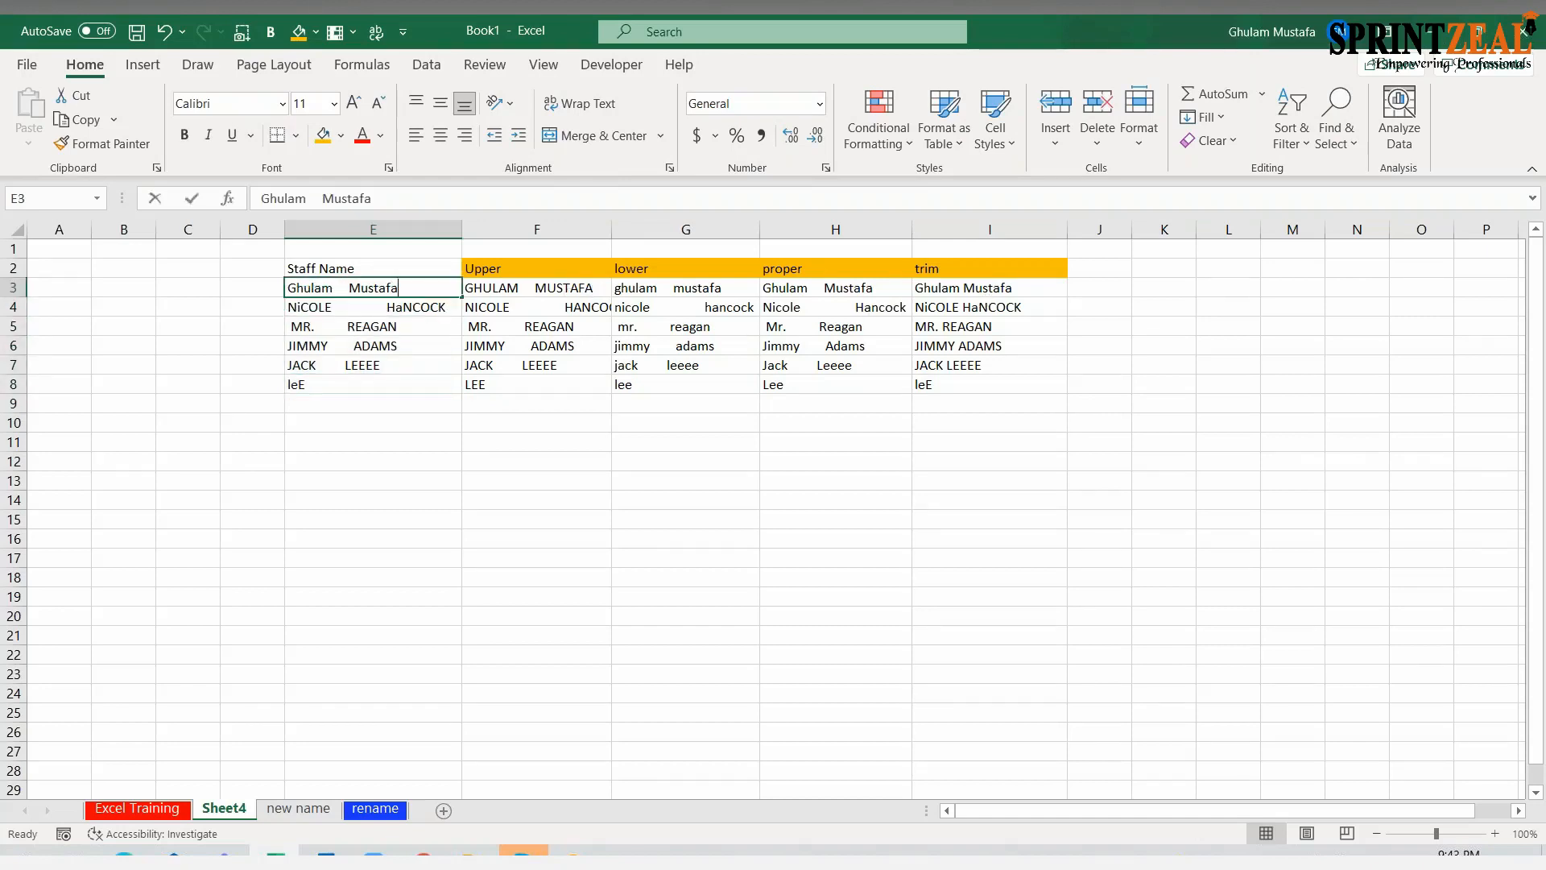
key("Delete")
key("Delete")
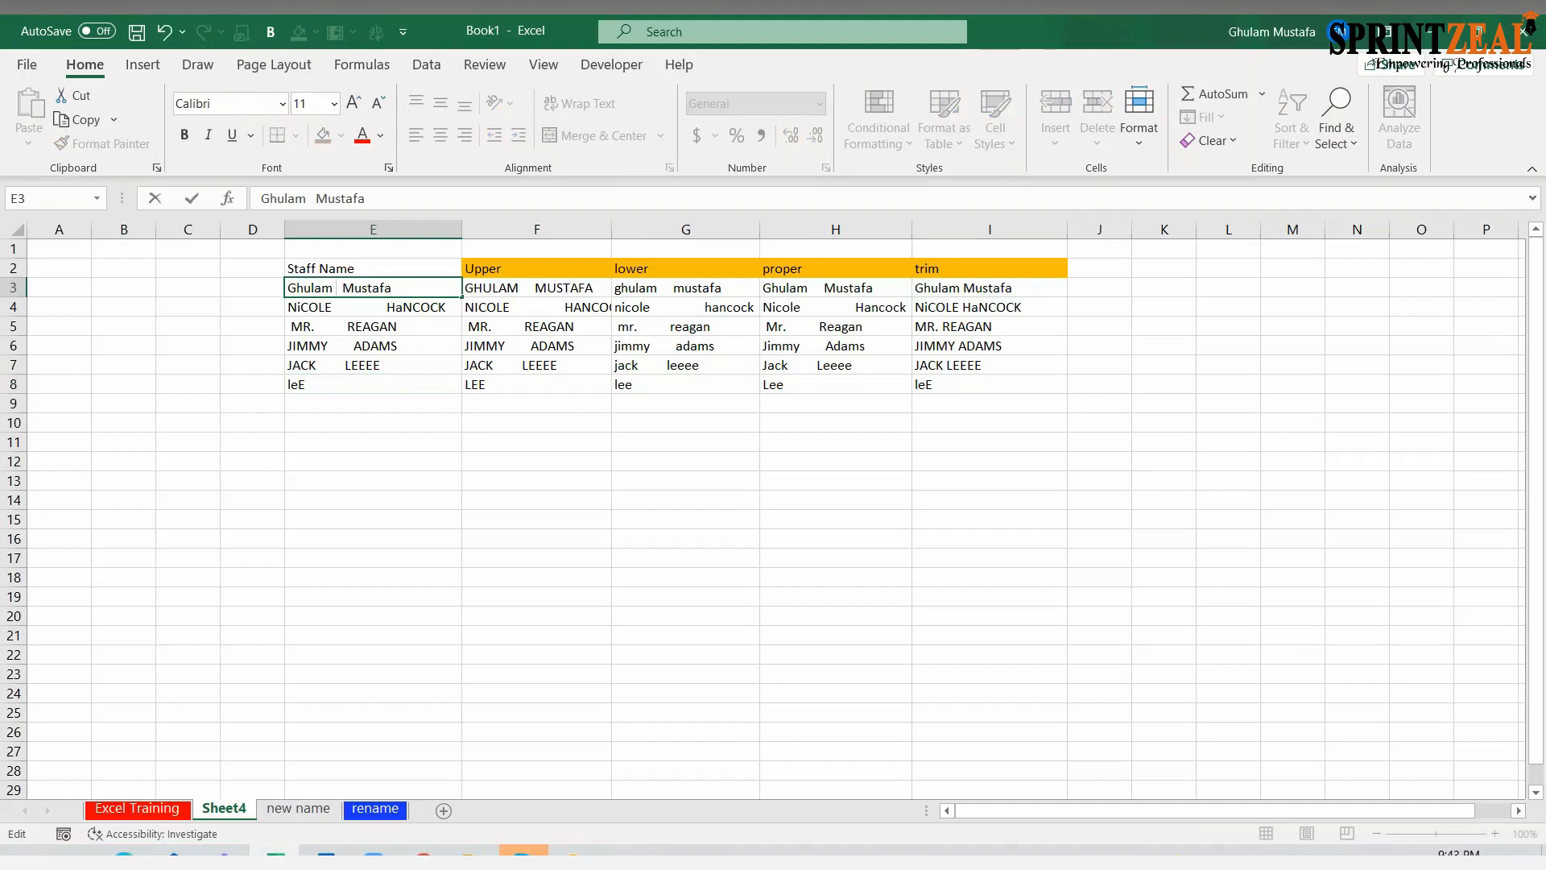
key("ctrl+Return")
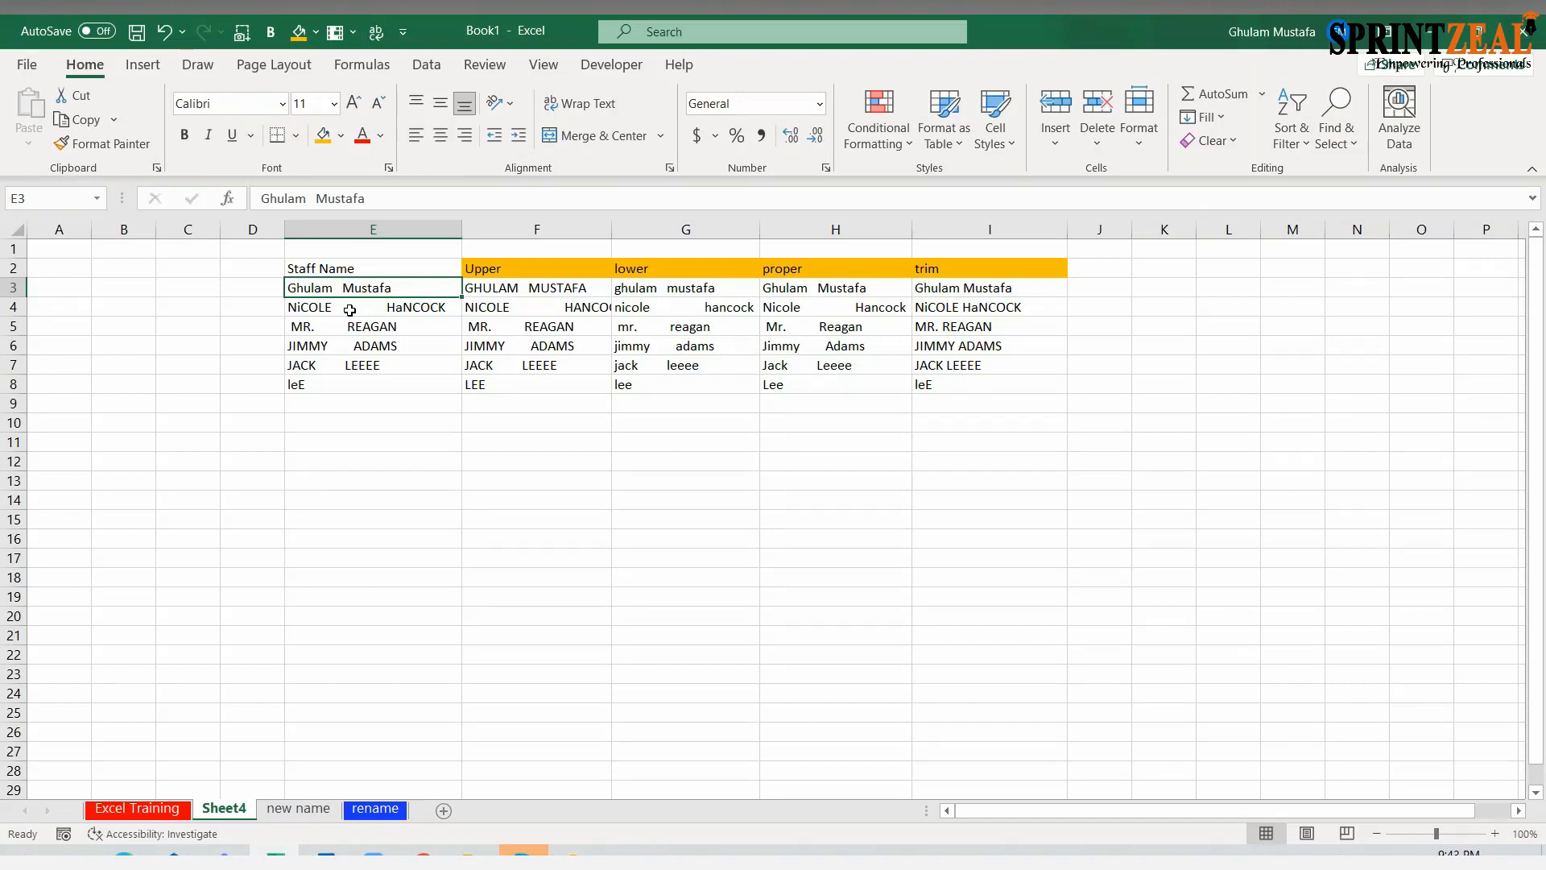
Examine the TRIM formulas in I3 and I4 and compare their results with the original staff names
left_click_drag(349, 310, 838, 249)
left_click(980, 328)
key("Up")
key("Up")
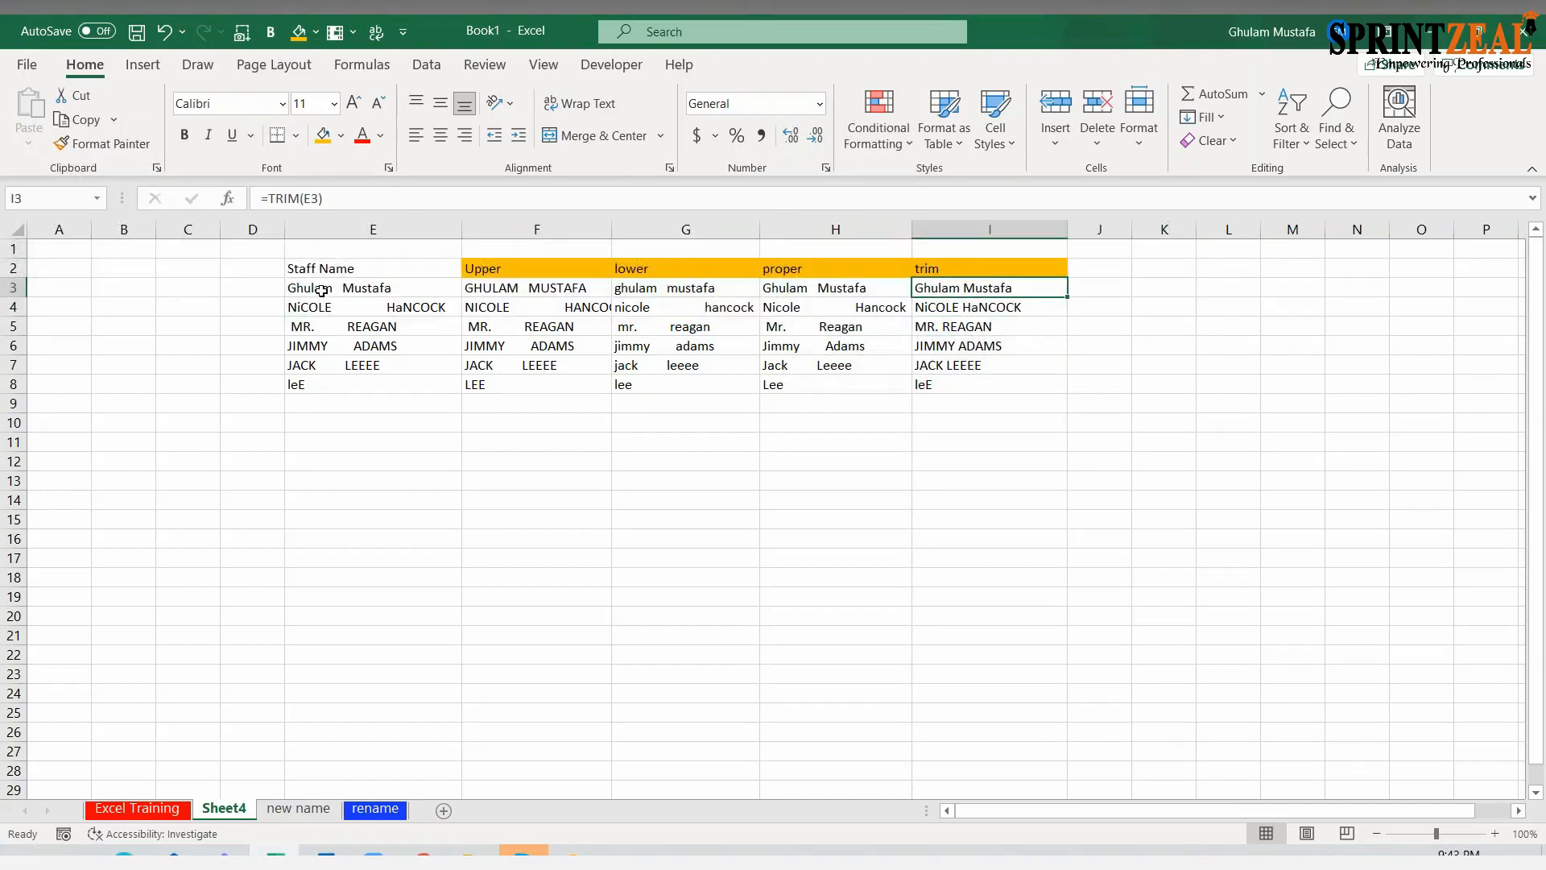
left_click(974, 499)
left_click(984, 288)
left_click(972, 310)
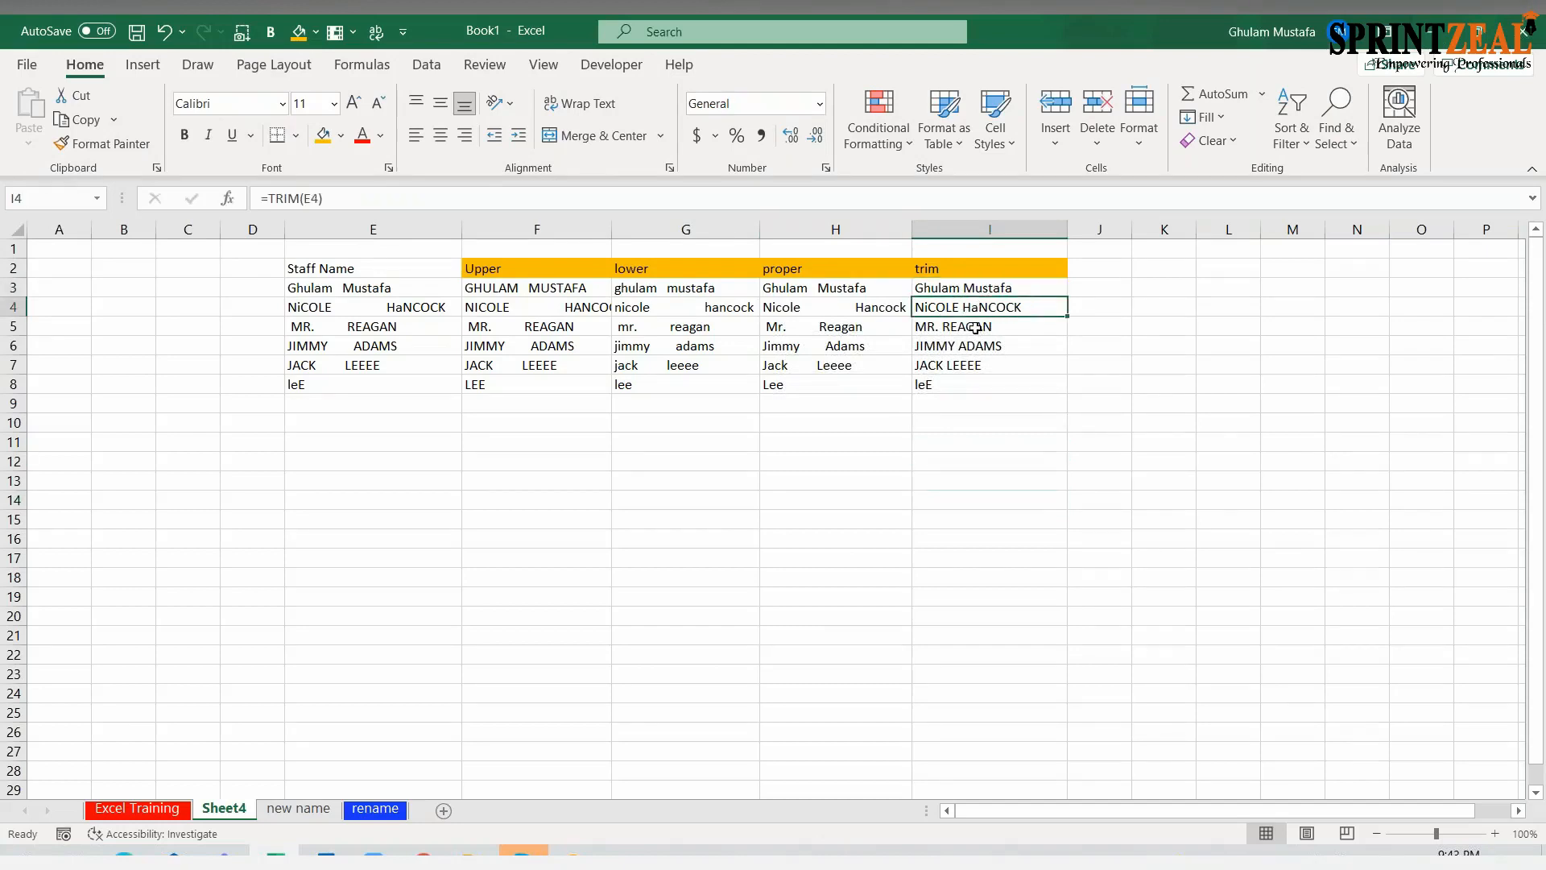
Delete the three empty columns B to D in front of the staff names
left_click(124, 230)
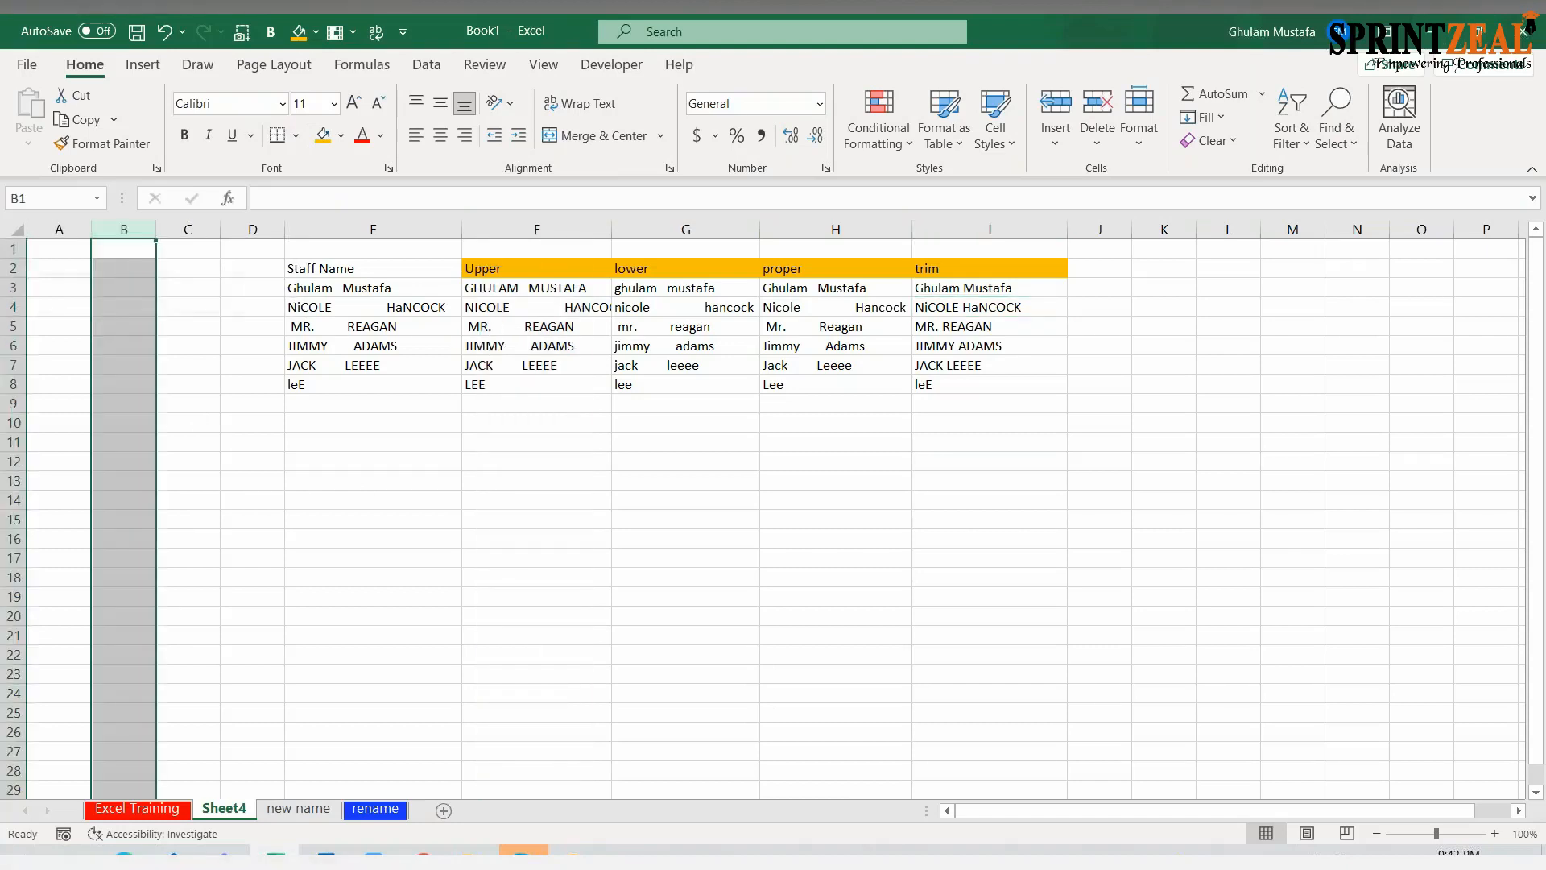
key("ctrl+minus")
key("ctrl+minus")
key("ctrl+minus")
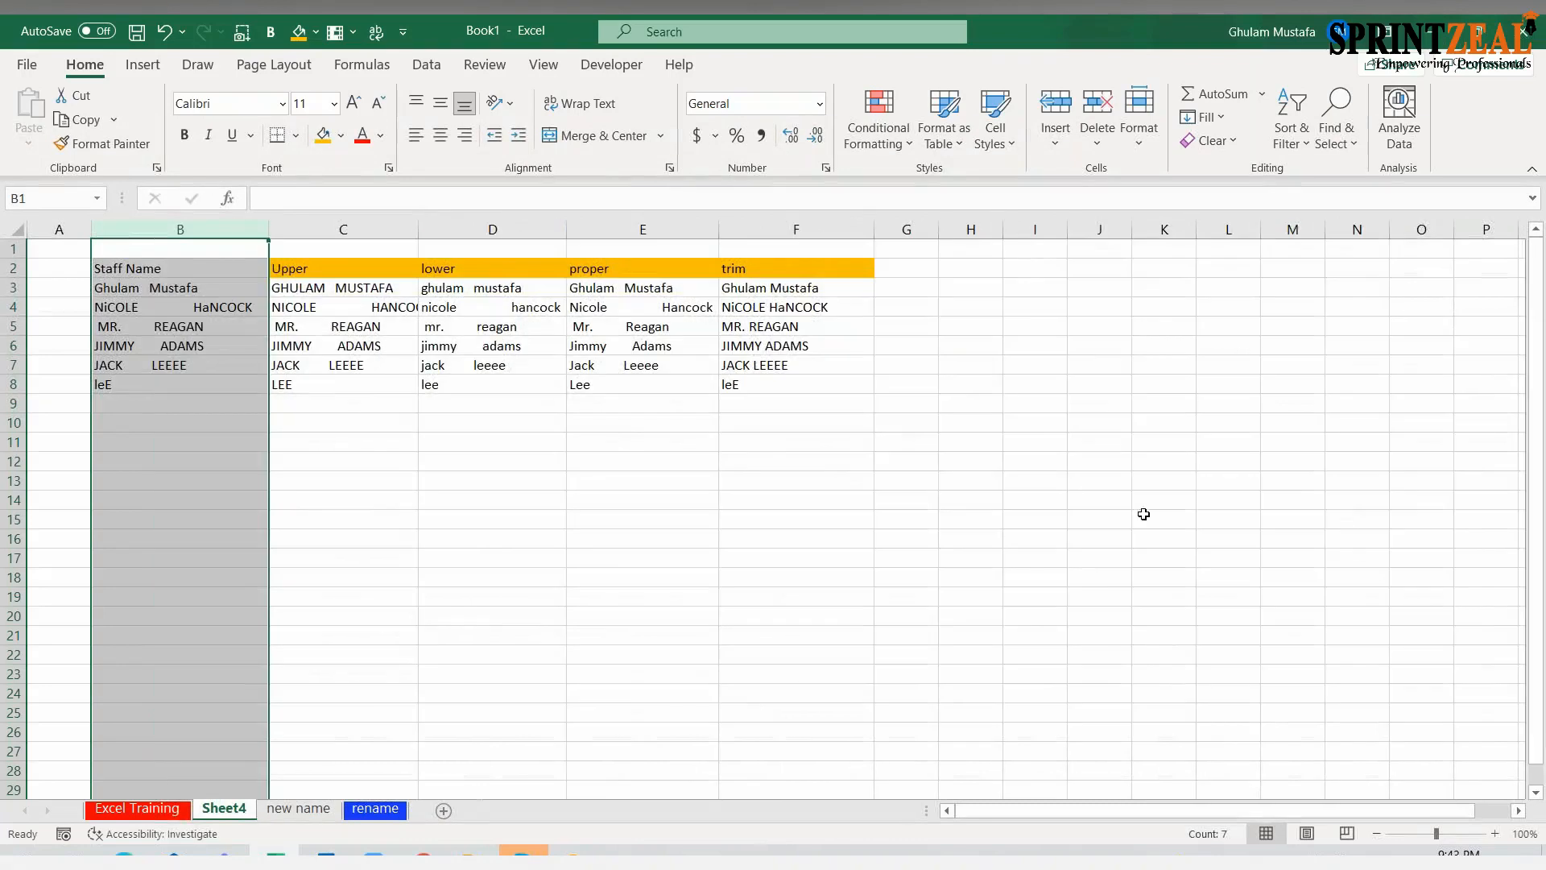
Enter the heading "Trim(upper)" in G2 beside the trim column
left_click(918, 273)
type("Trim(upper))")
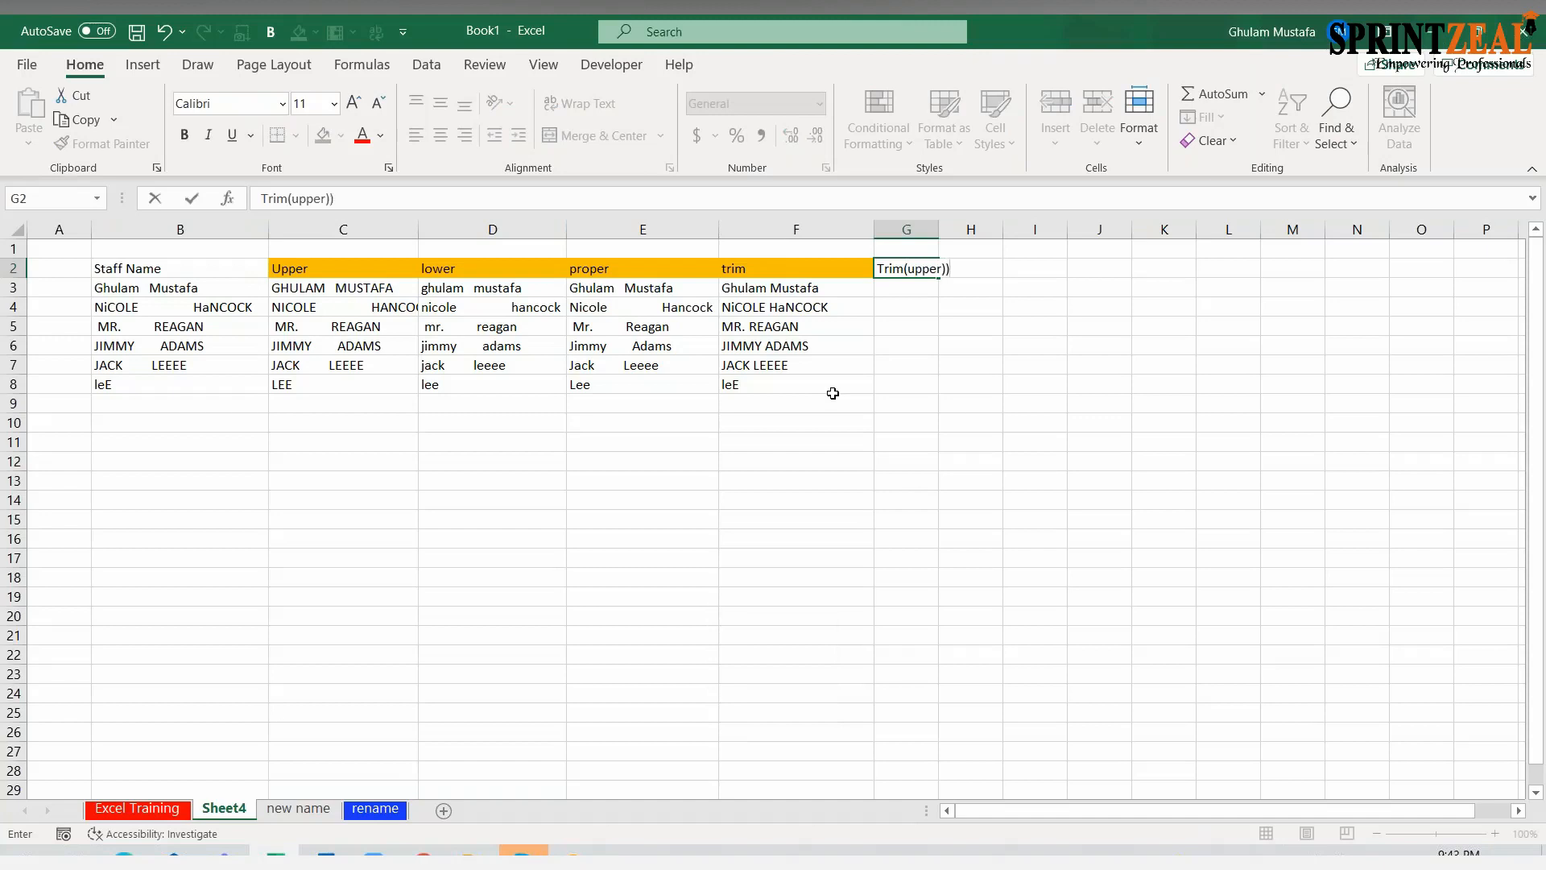
key("BackSpace")
key("Return")
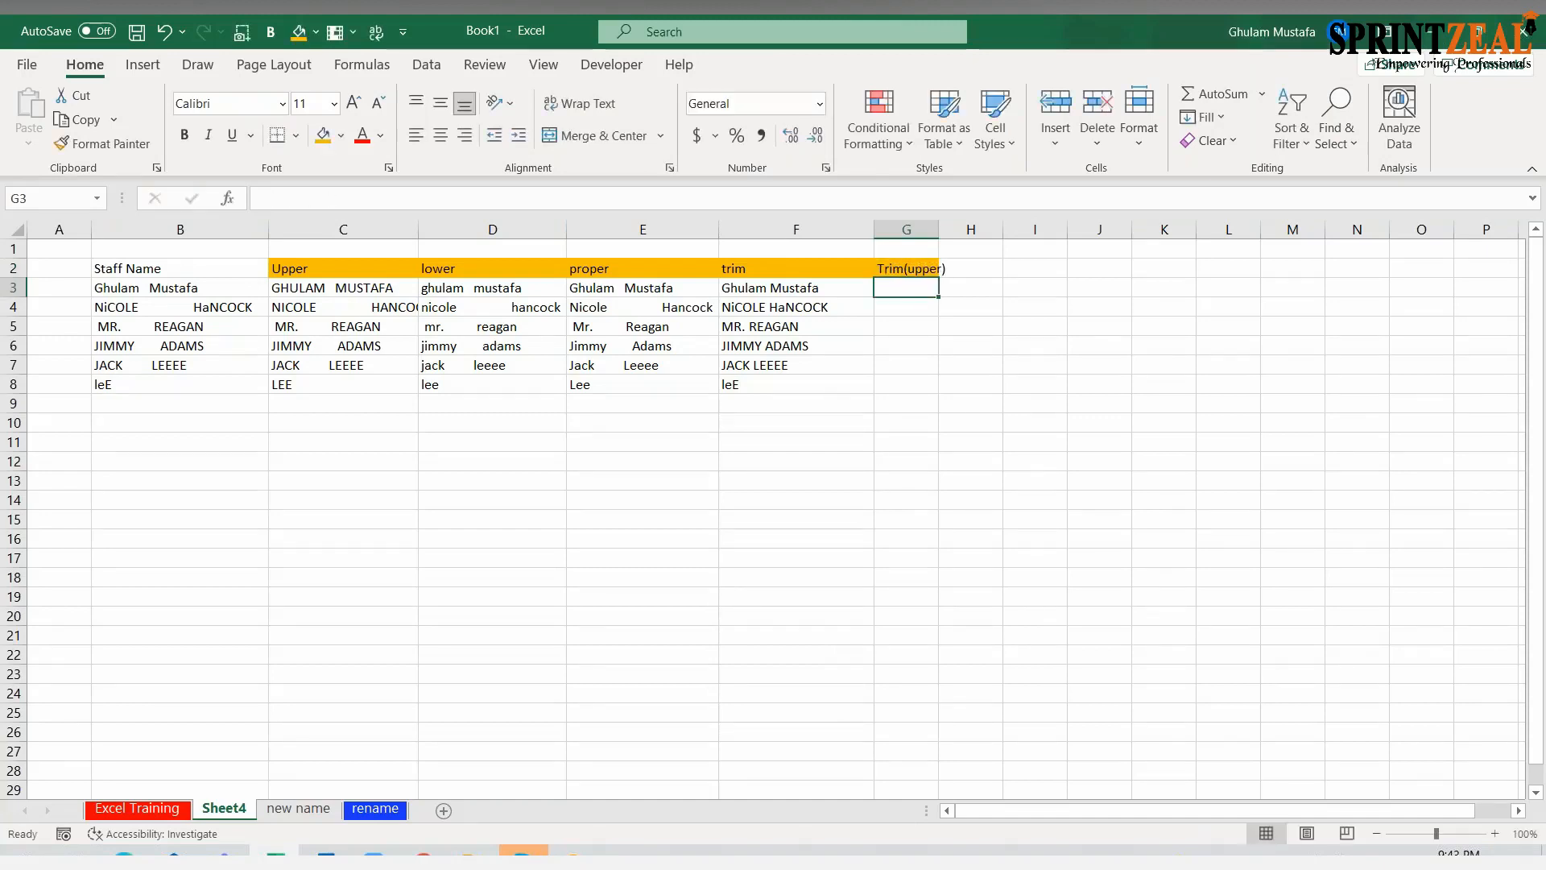
Enter =TRIM(UPPER(B3)) in G3 to remove extra spaces and capitalize the first staff name
type("=trim")
key("Tab")
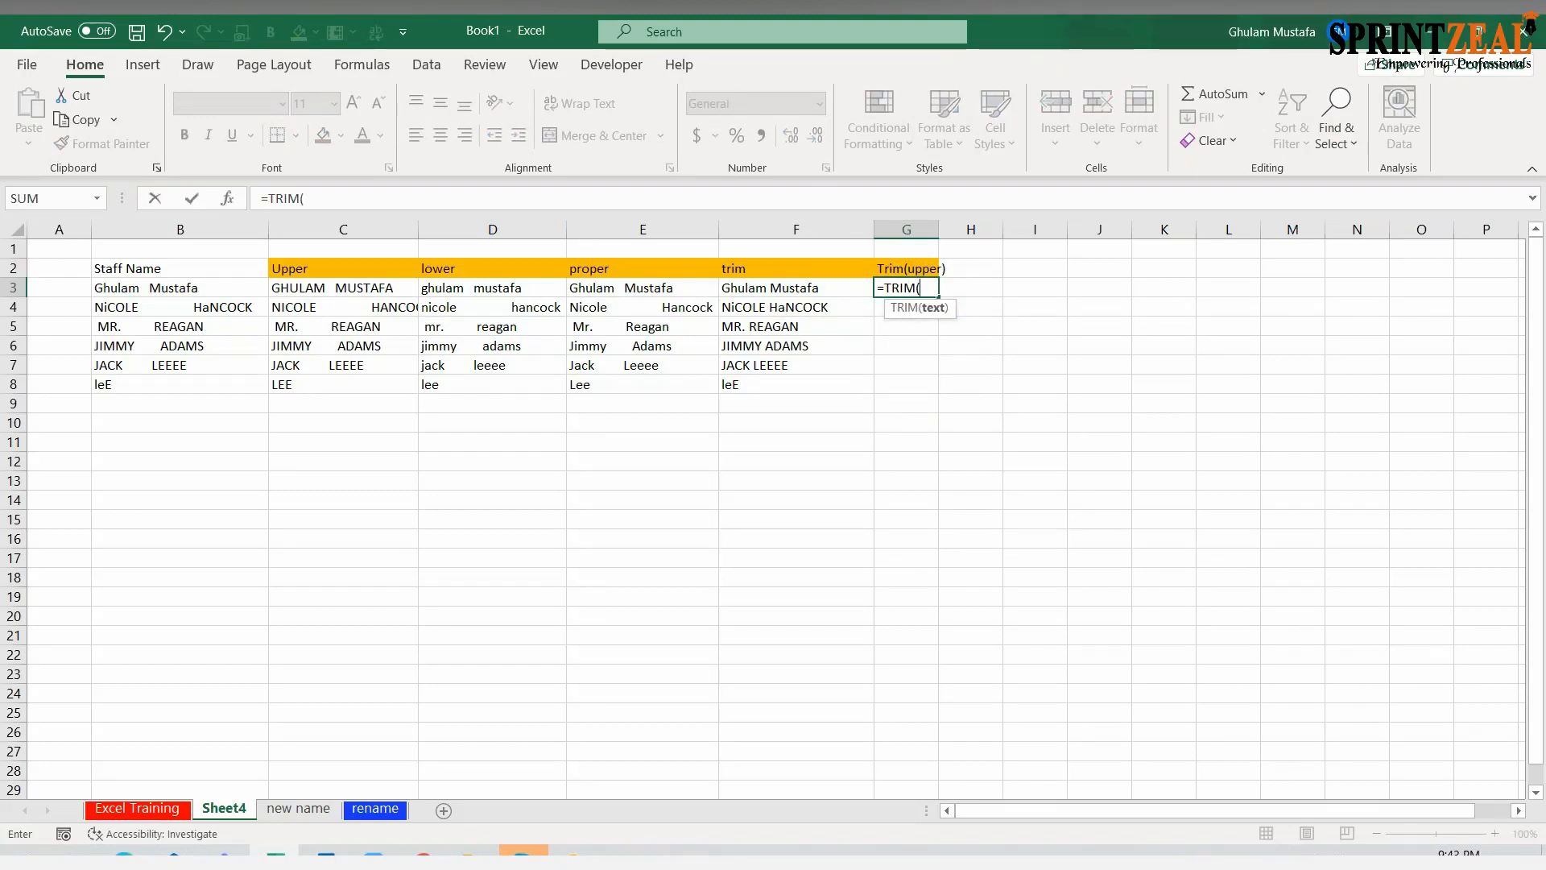
type("upp")
key("Tab")
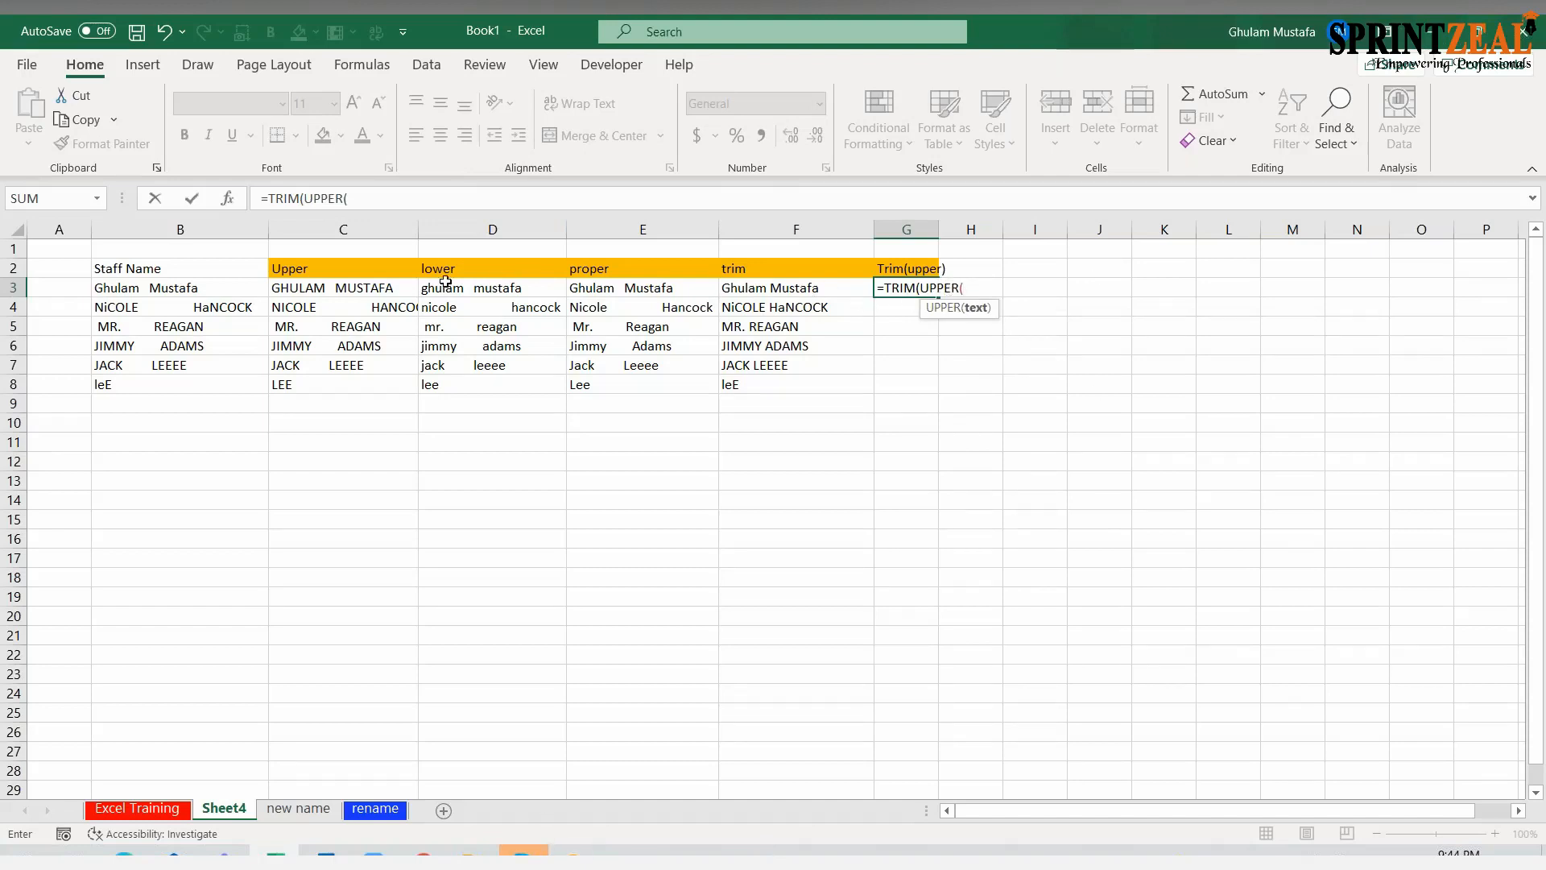
left_click(199, 289)
type(")")
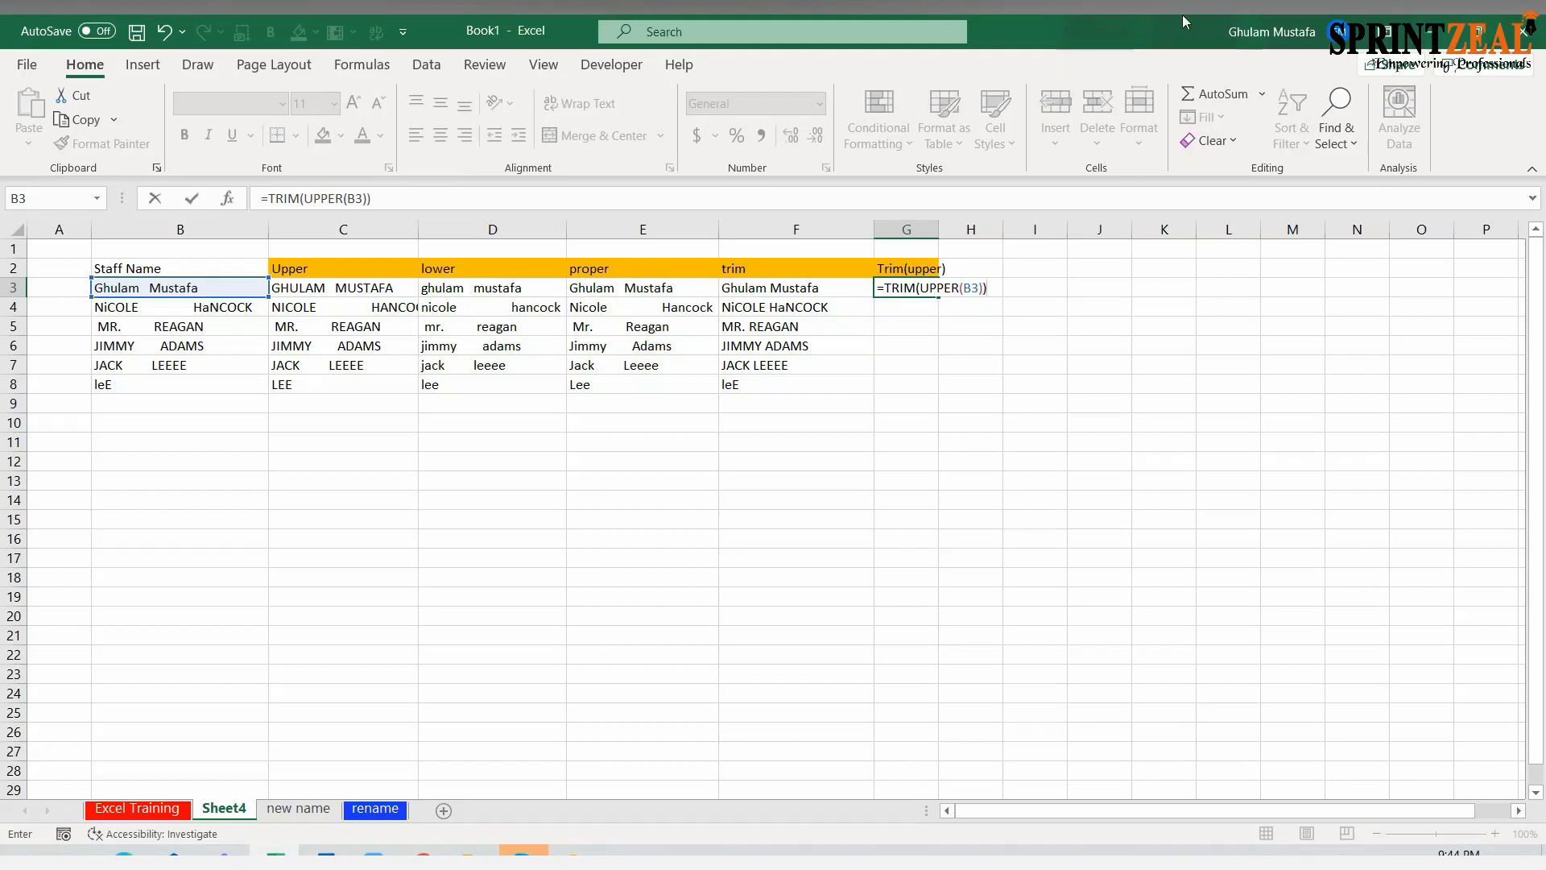
key("Return")
Compare G3 with the original name in B3, and add more spaces between the first name and surname in B3
left_click(920, 292)
left_click(171, 293)
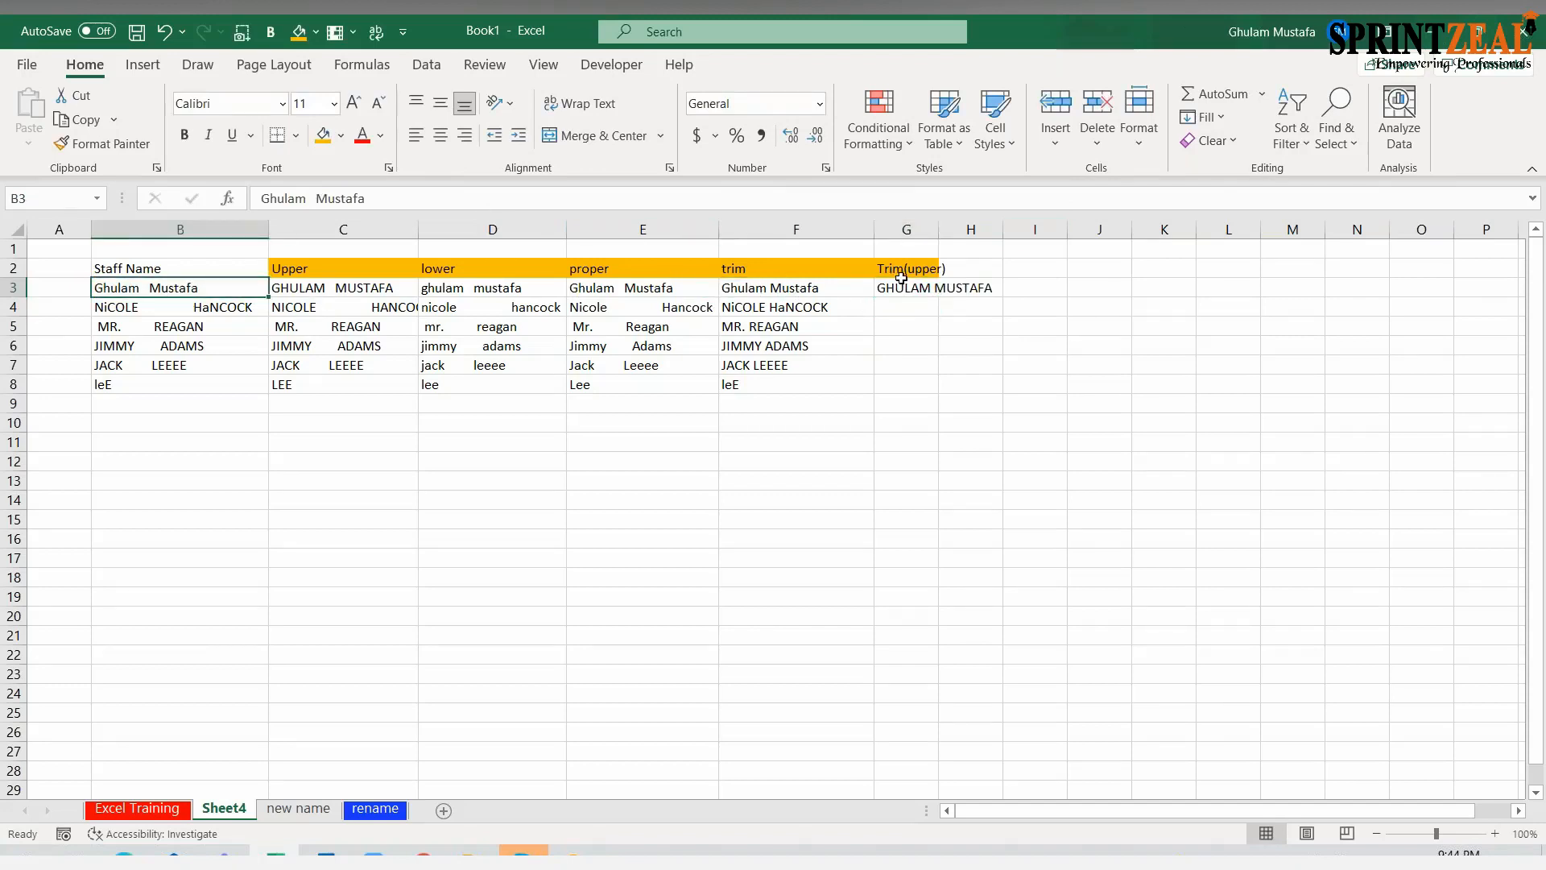
left_click(896, 283)
double_click(146, 297)
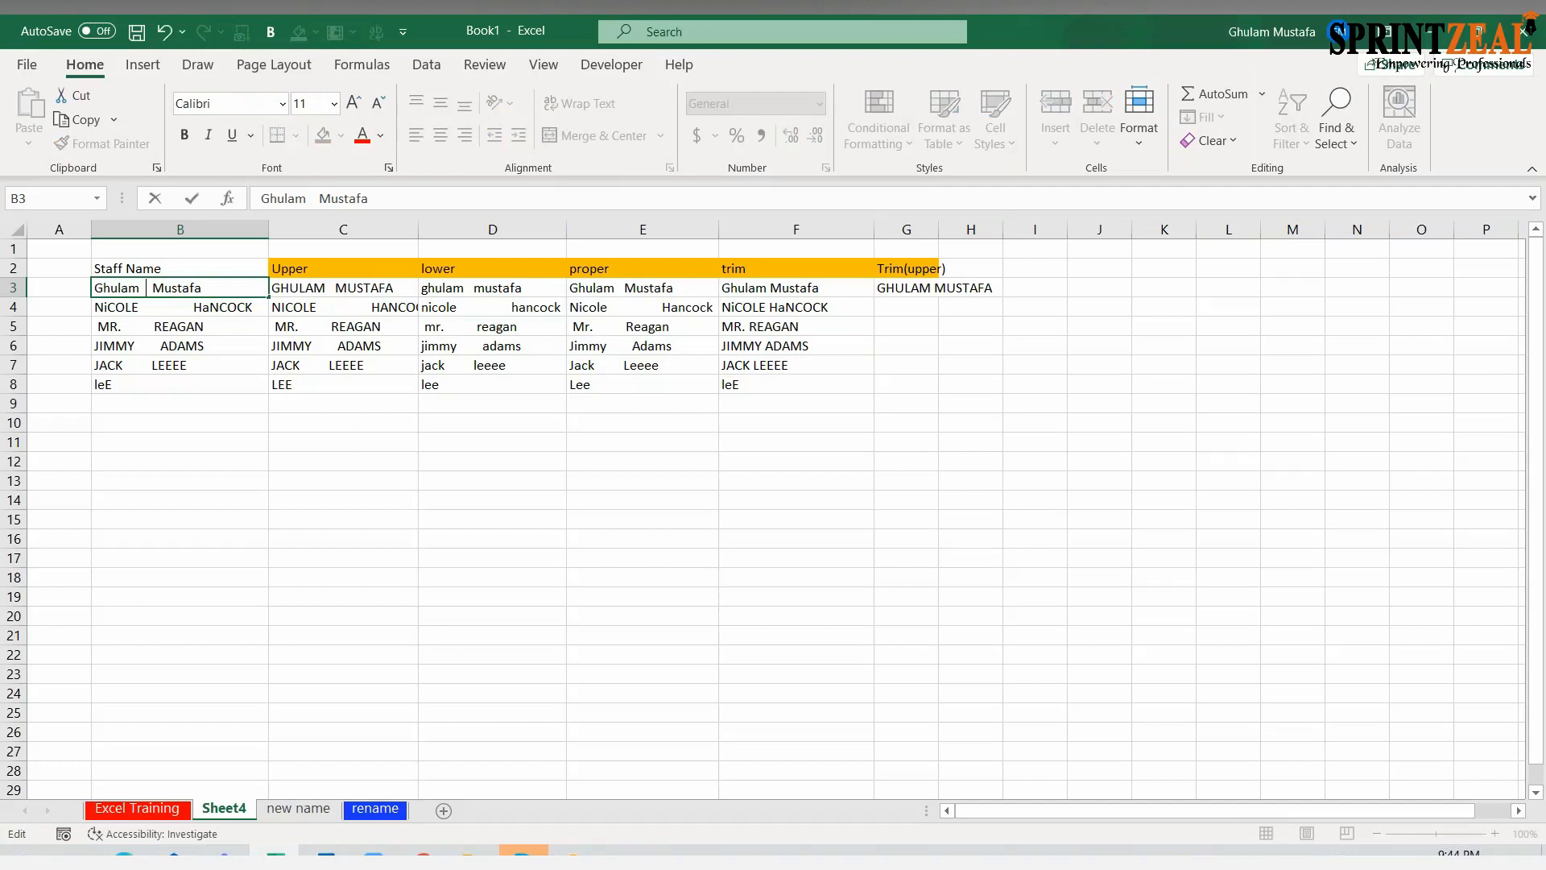
left_click(881, 331)
Fill the TRIM and UPPER formula from G3 down through G8 and widen column G for the names
left_click(917, 288)
left_click_drag(938, 296, 940, 390)
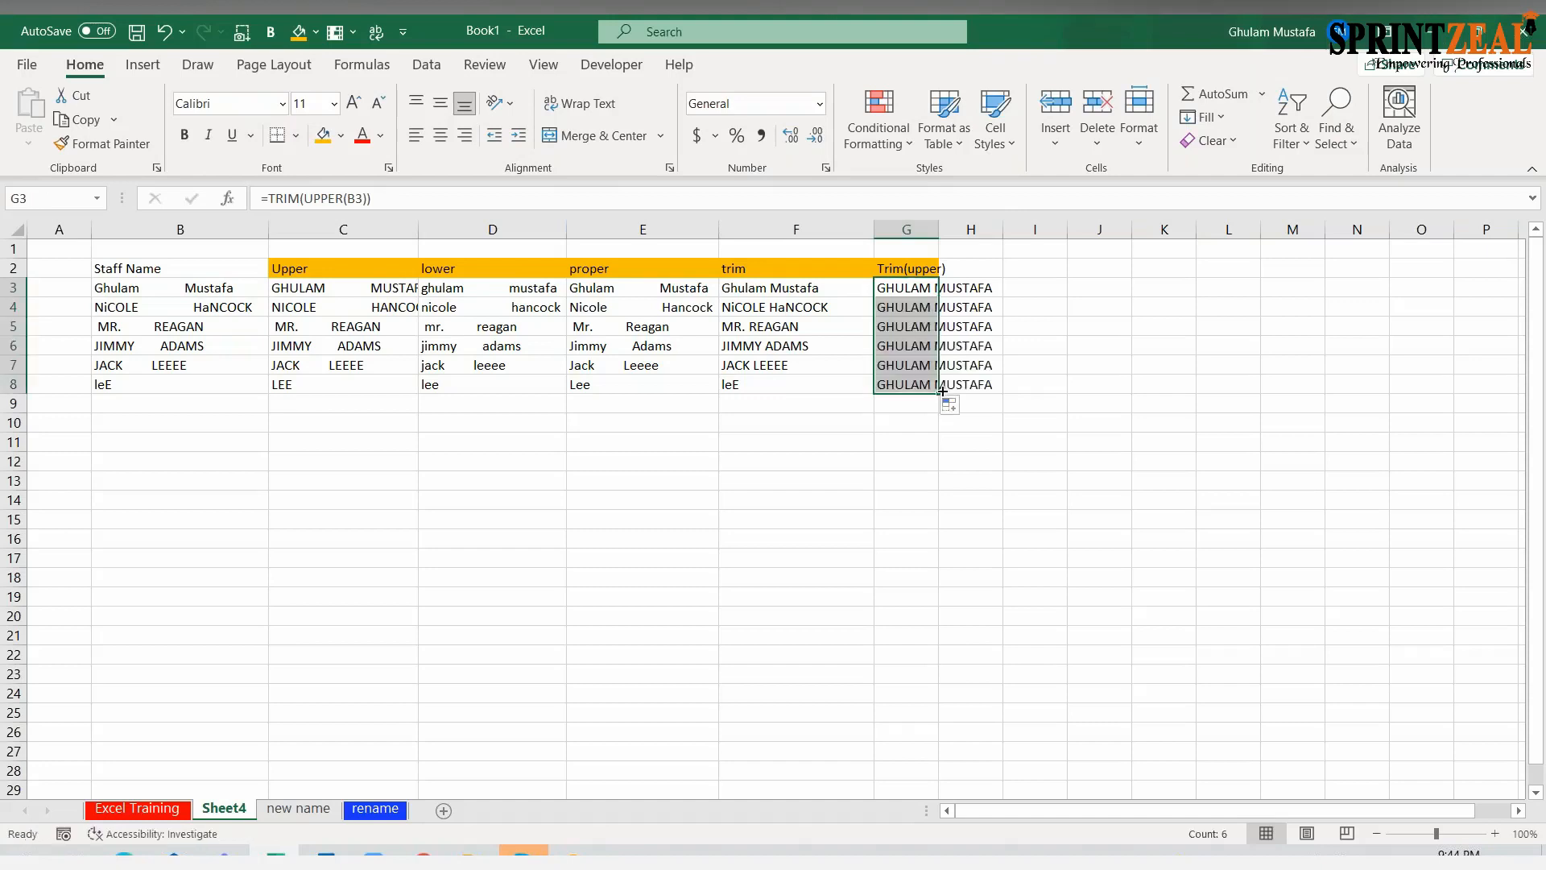
left_click(913, 332)
left_click_drag(939, 229, 973, 229)
left_click(930, 306)
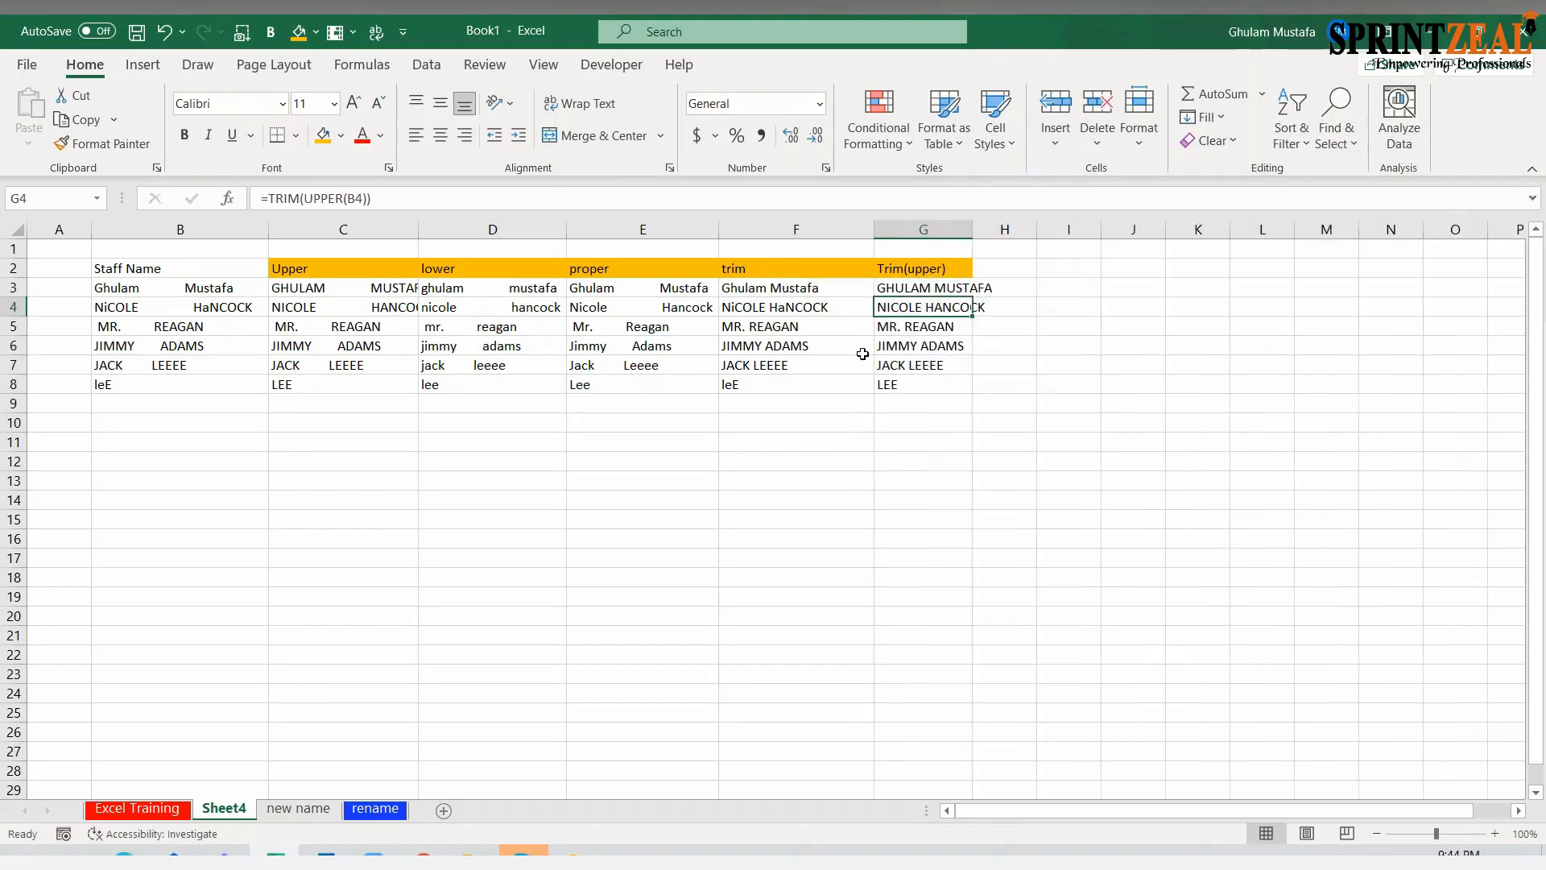
left_click(225, 306)
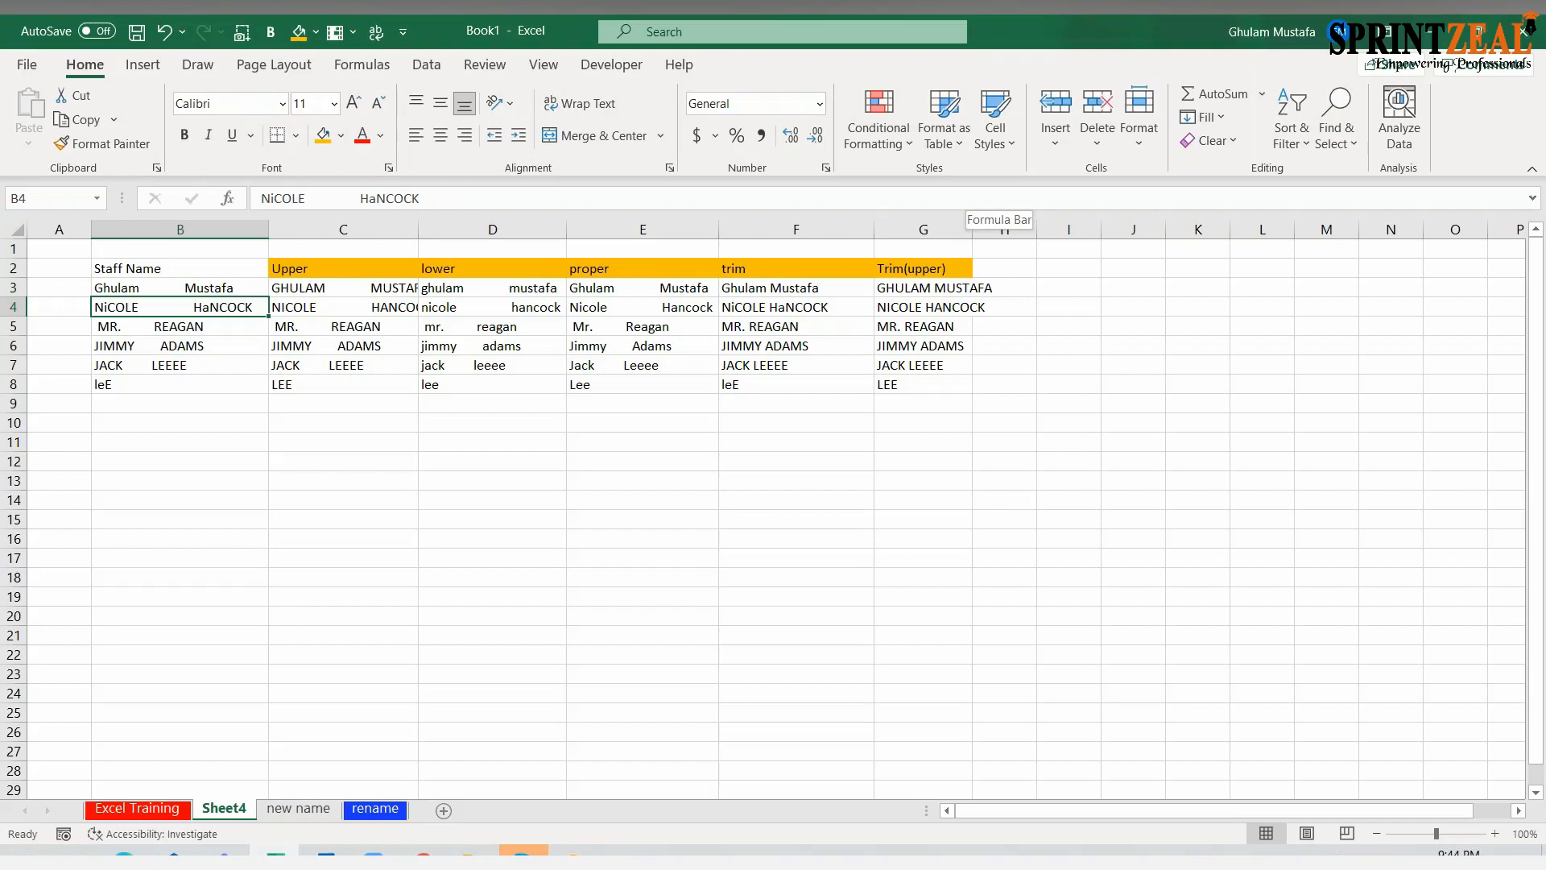
Undo the recent actions back to before the trim heading was entered in I2
left_click(342, 365)
left_click(305, 274)
left_click_drag(304, 273, 920, 380)
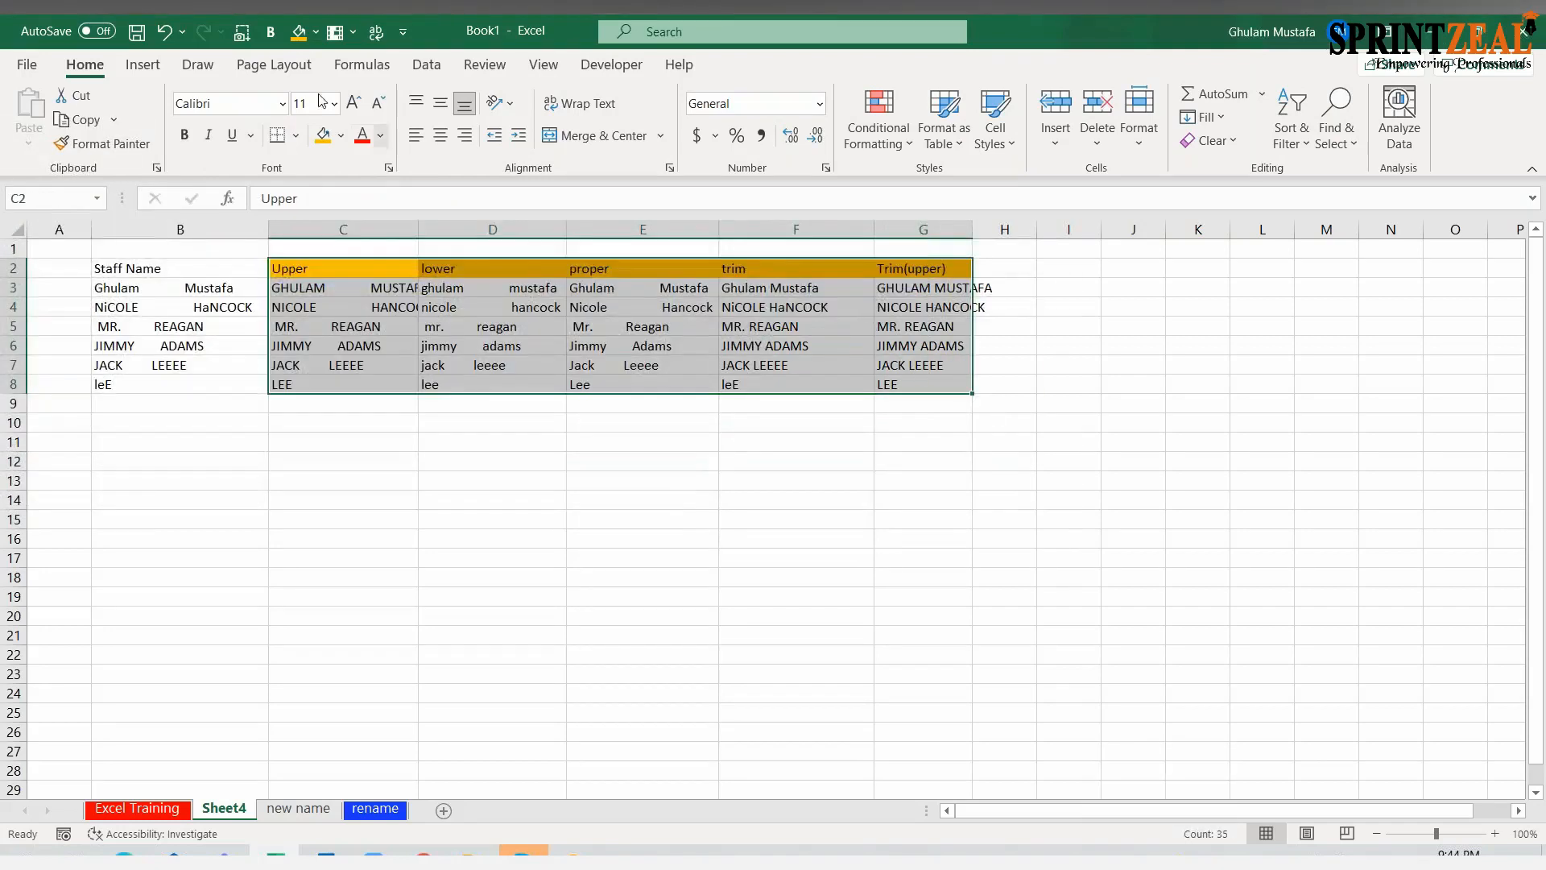
left_click(184, 33)
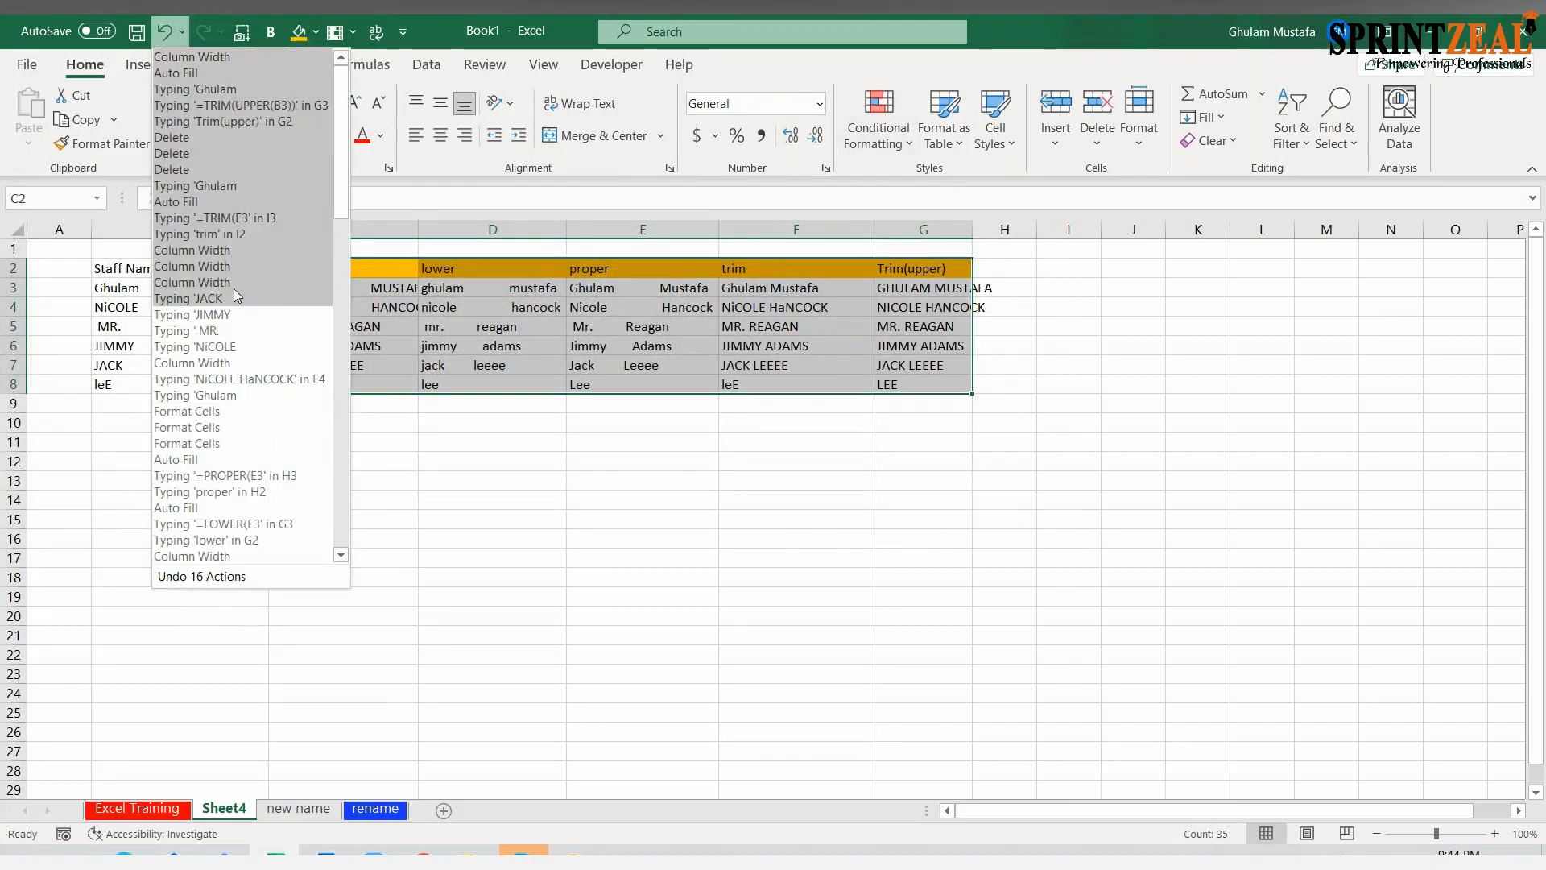
left_click(239, 241)
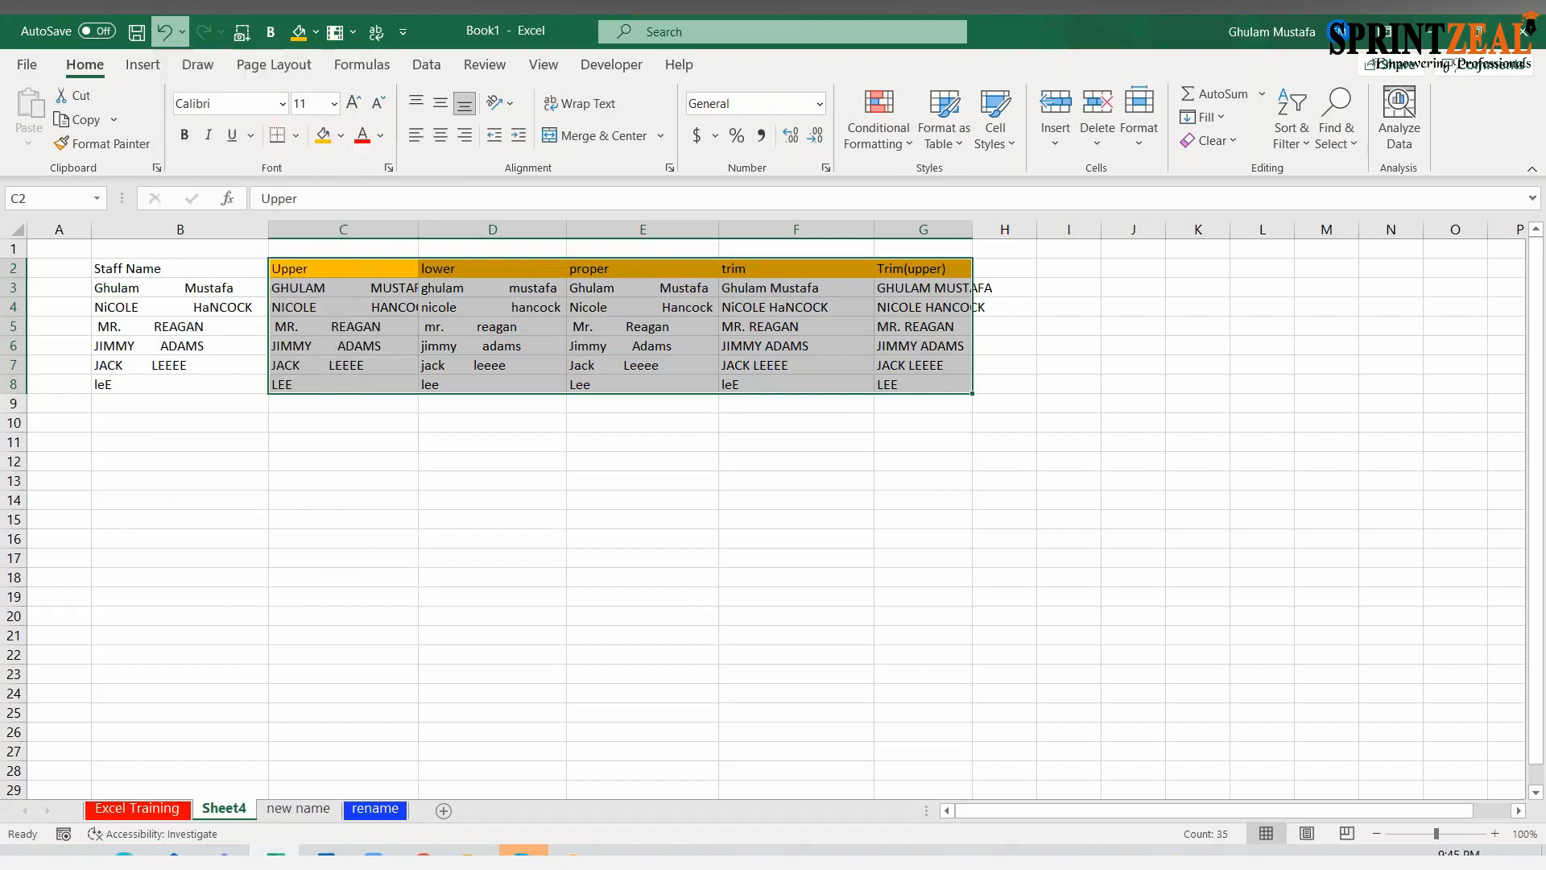
Clear the headings and formulas from F2:I8, and make the Staff Name heading in E2 bold
left_click_drag(563, 266, 983, 385)
key("Delete")
left_click(573, 292)
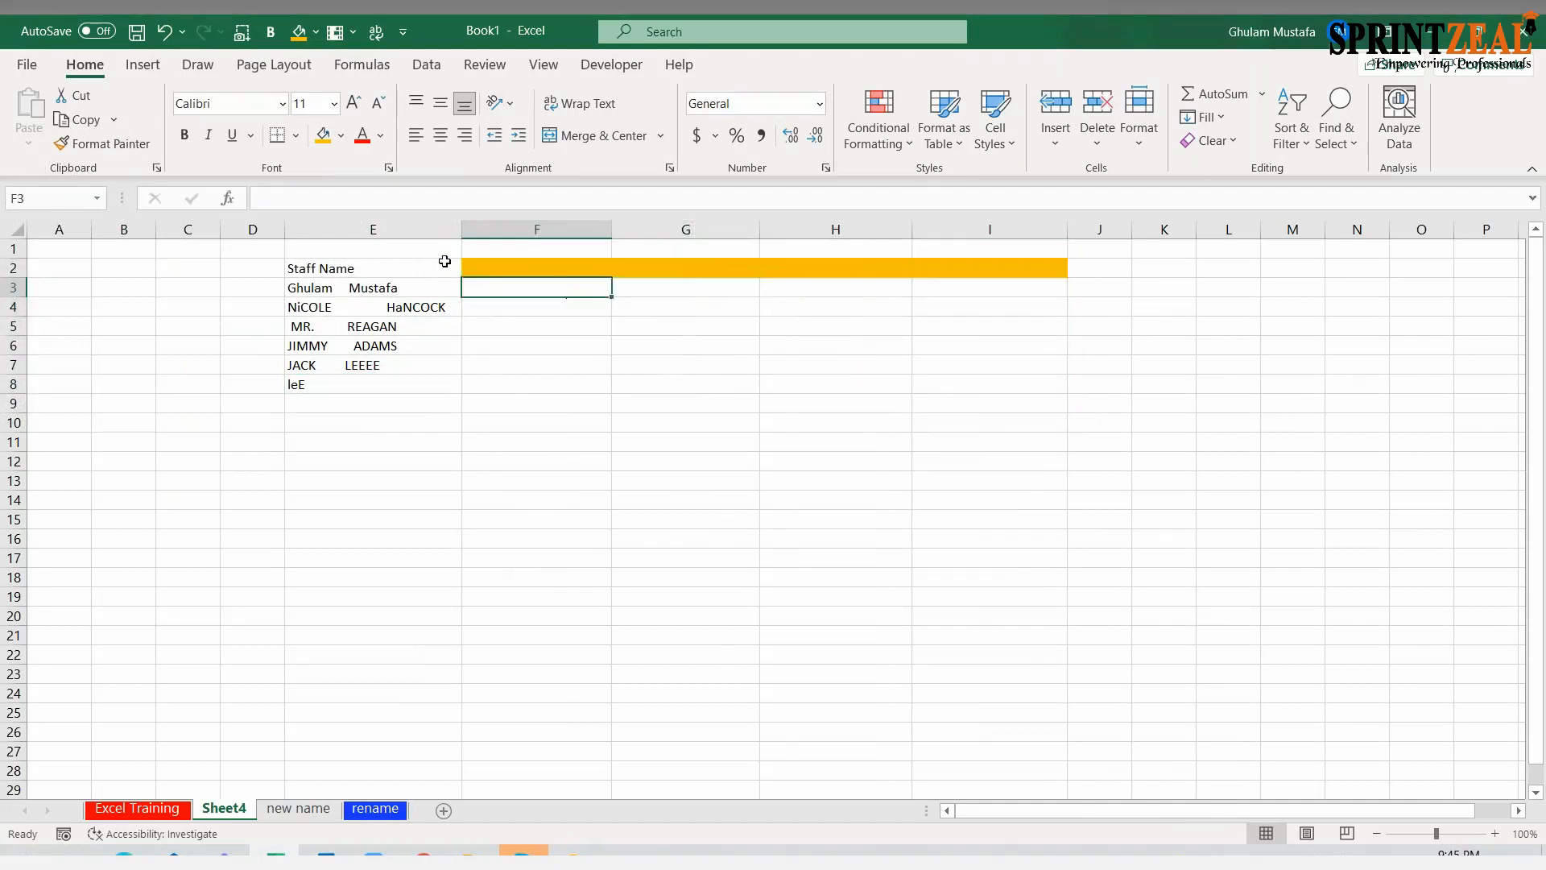
left_click(399, 267)
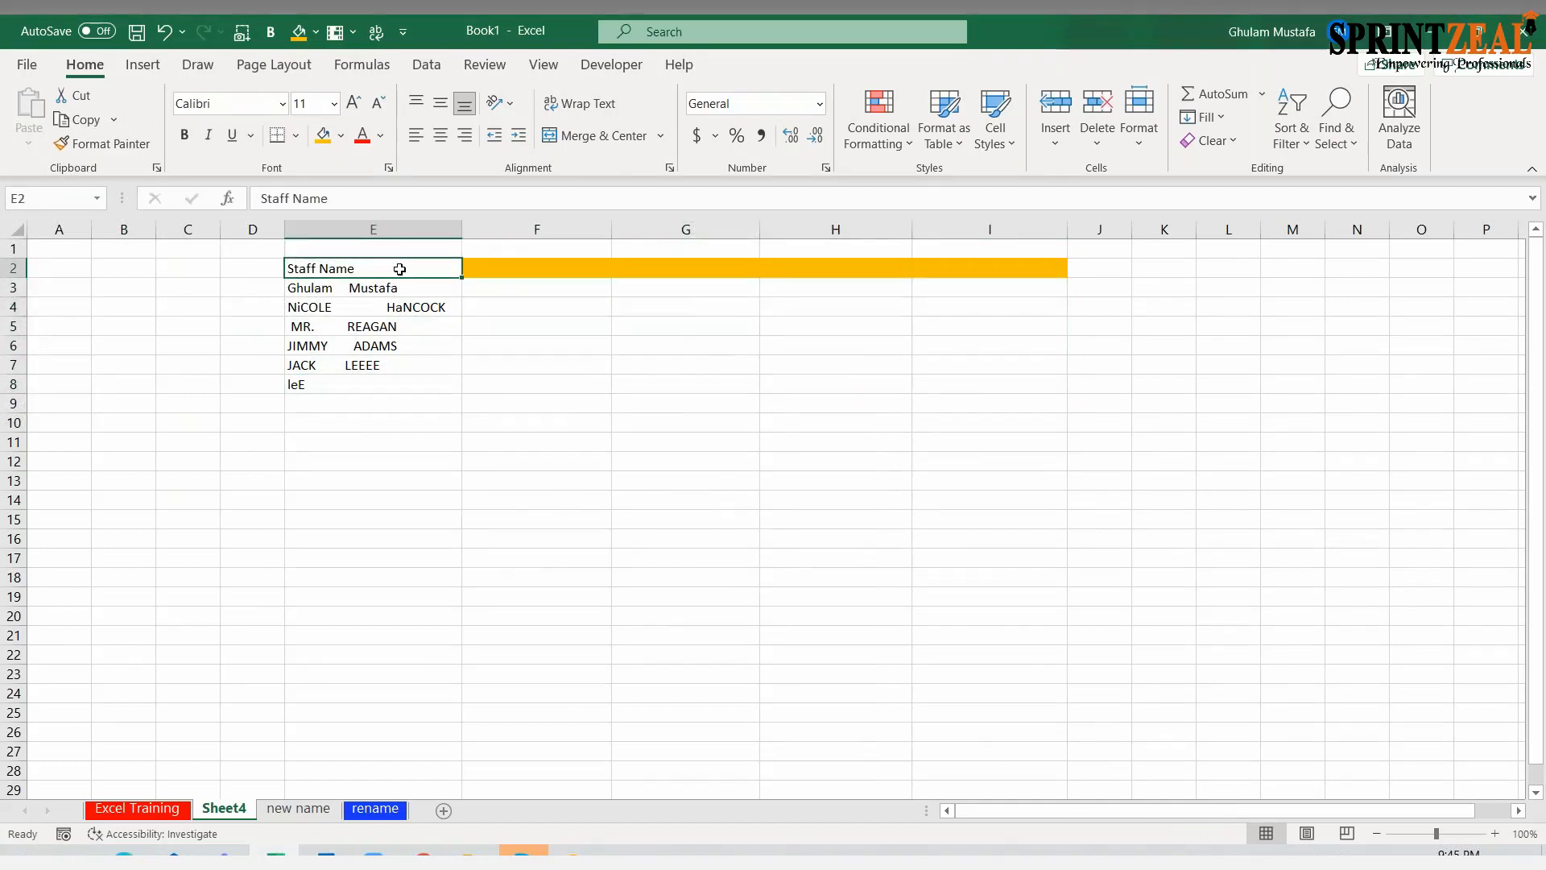
left_click(183, 134)
Examine the extra spaces within the staff names in E3 to E6
left_click(382, 293)
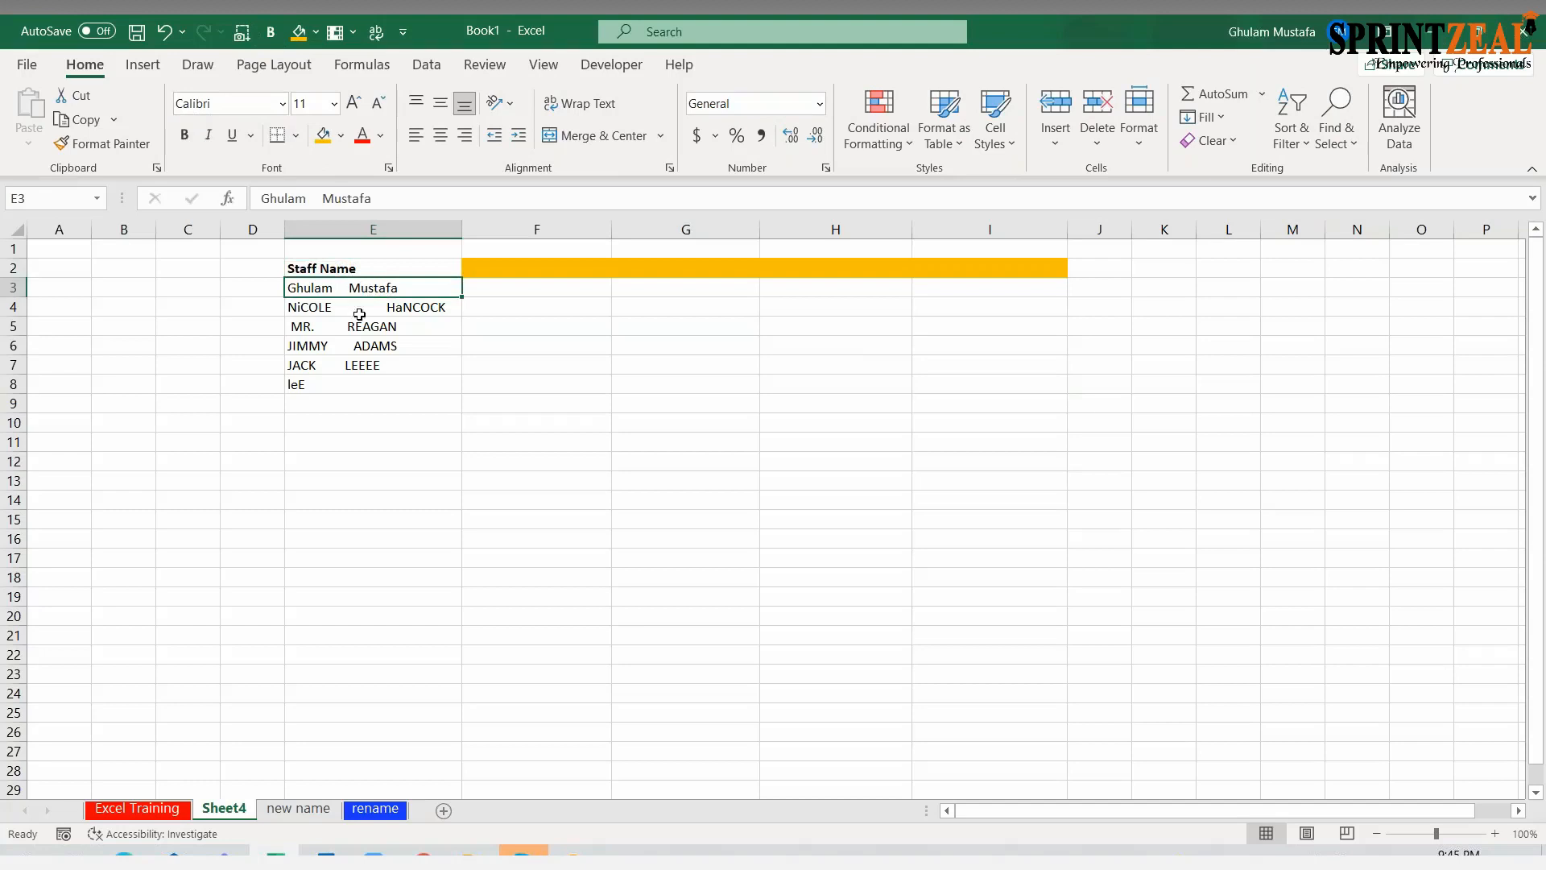
double_click(340, 288)
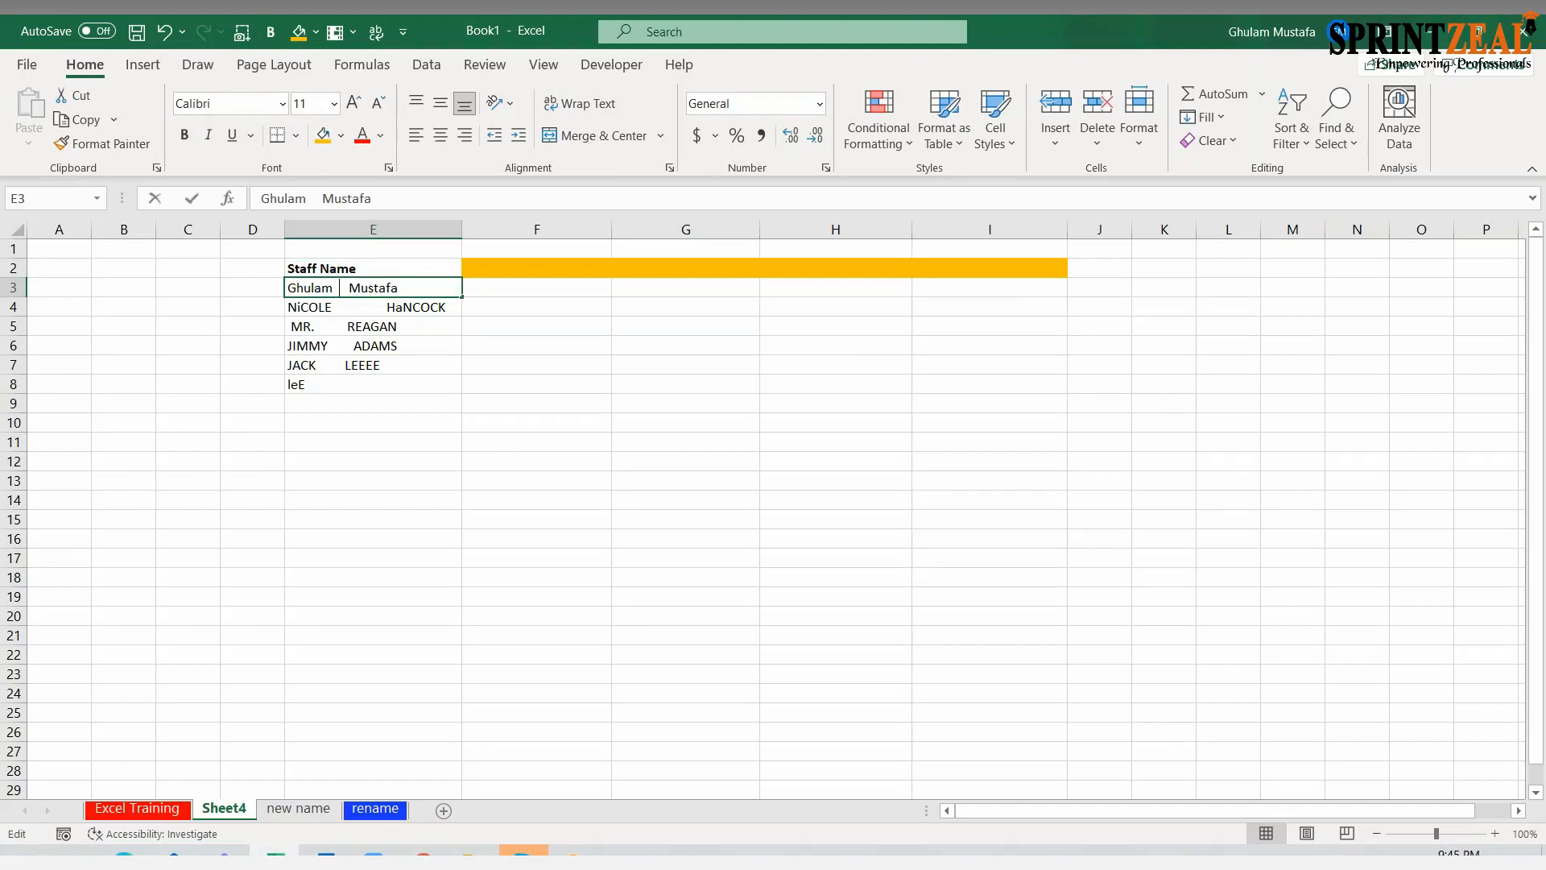
left_click(357, 309)
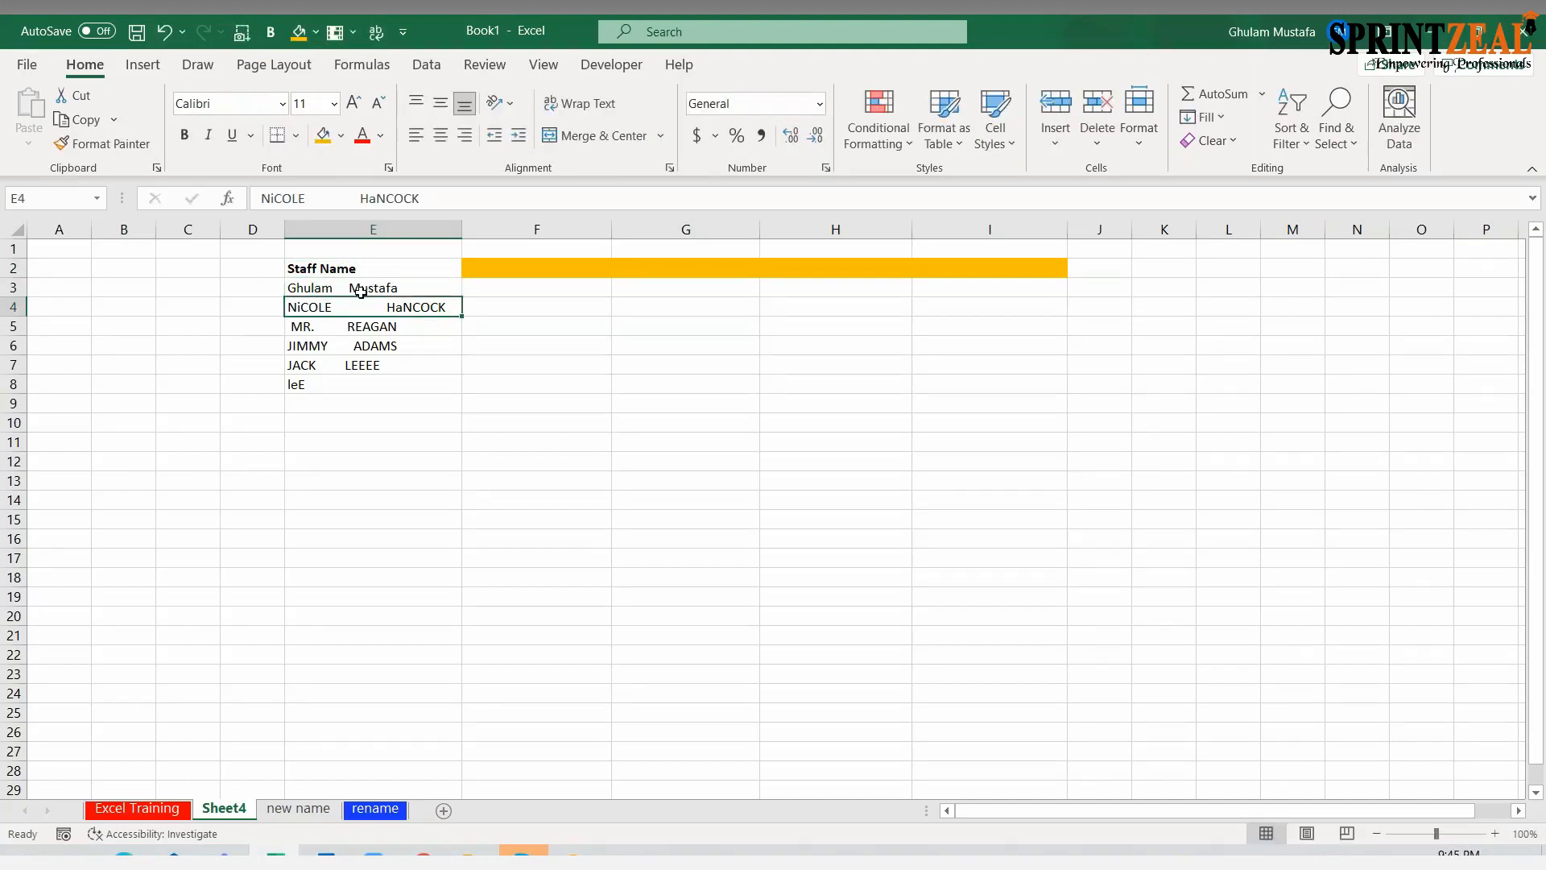
left_click(318, 290)
double_click(342, 290)
left_click(394, 309)
left_click(370, 332)
double_click(348, 348)
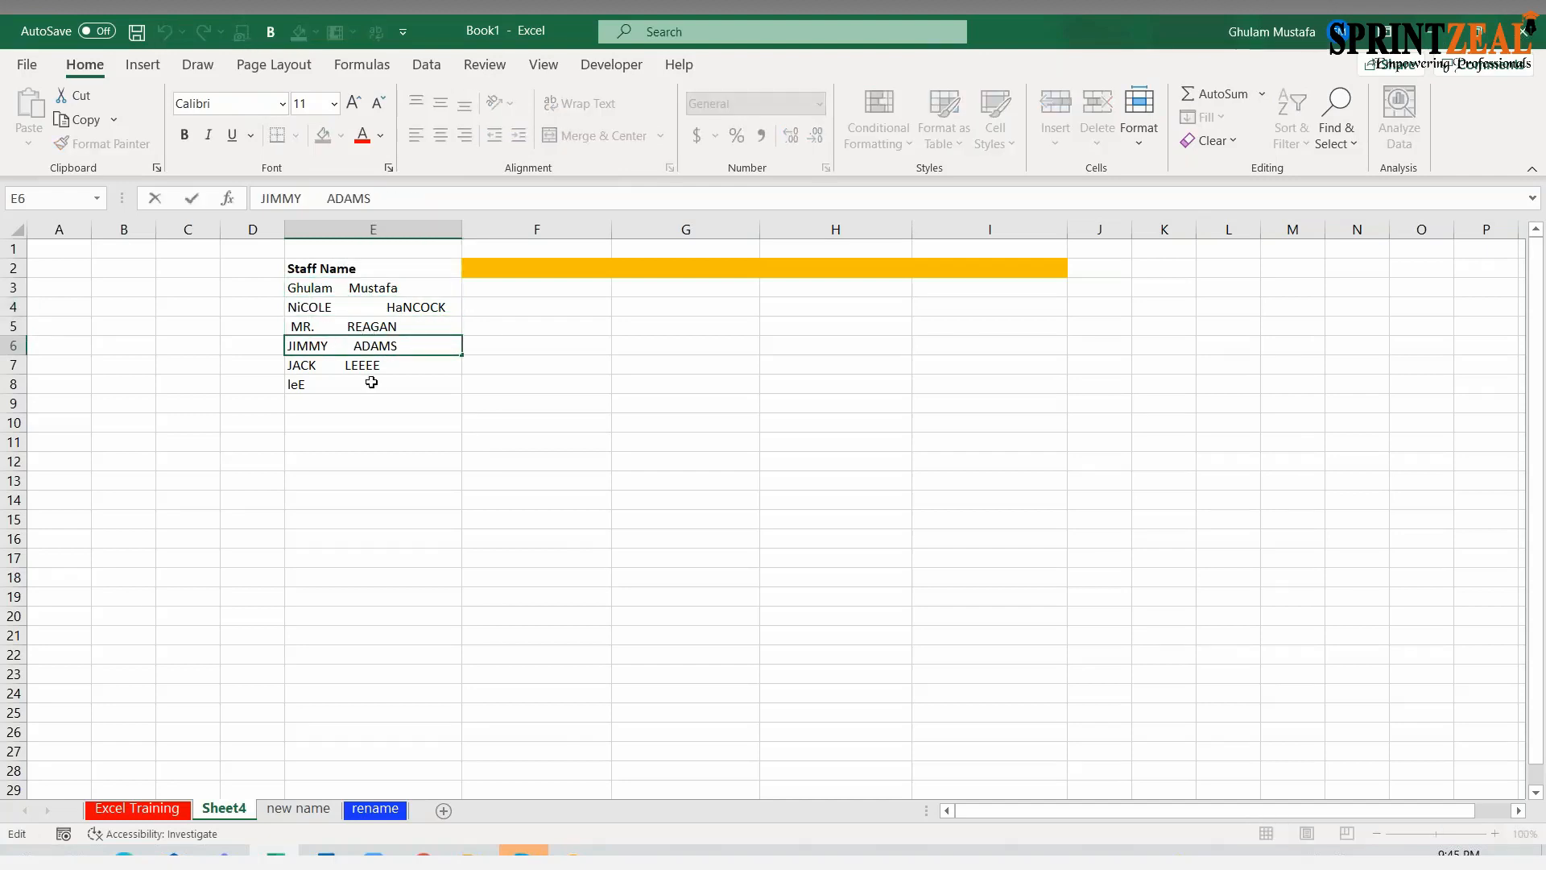
Enter the headings UPPER, PROPER, LOWER and TRIM in F2 to I2
left_click(539, 266)
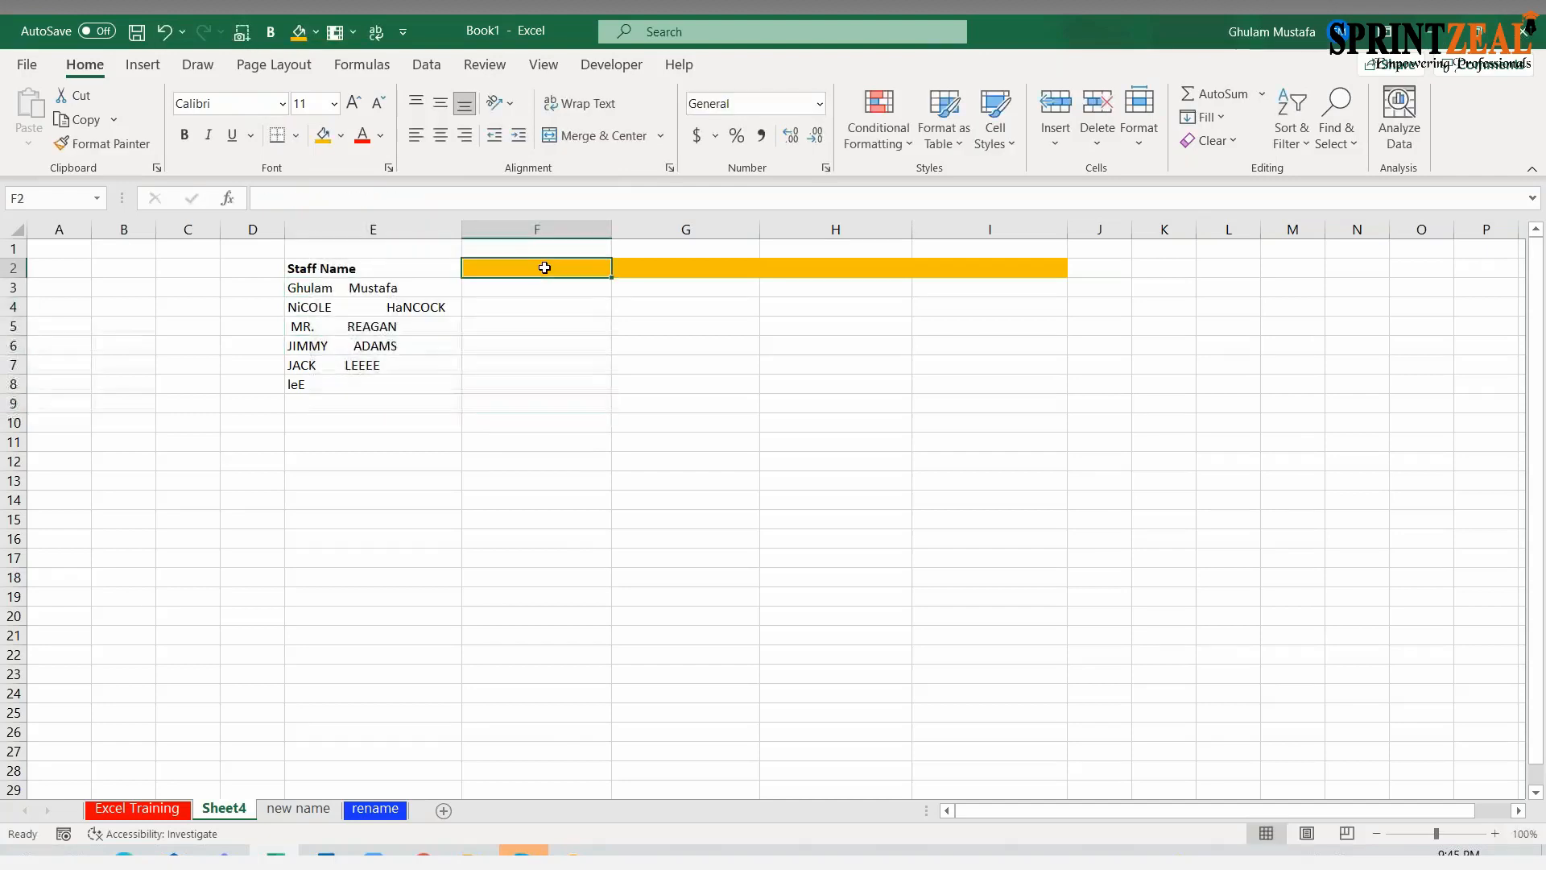
key("Caps_Lock")
type("U")
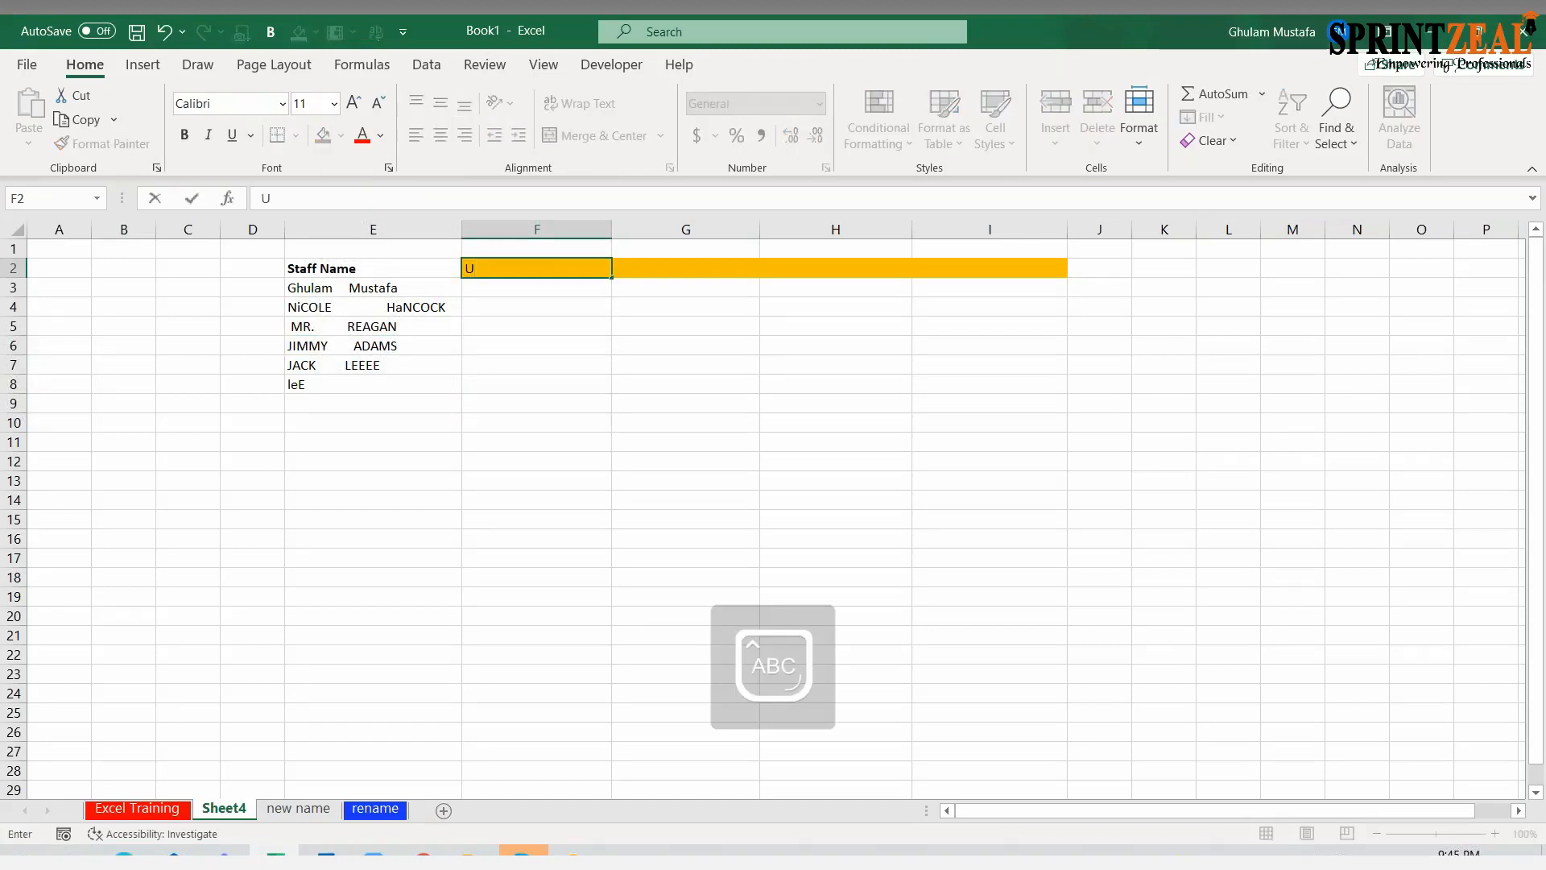
type("PPER")
key("Tab")
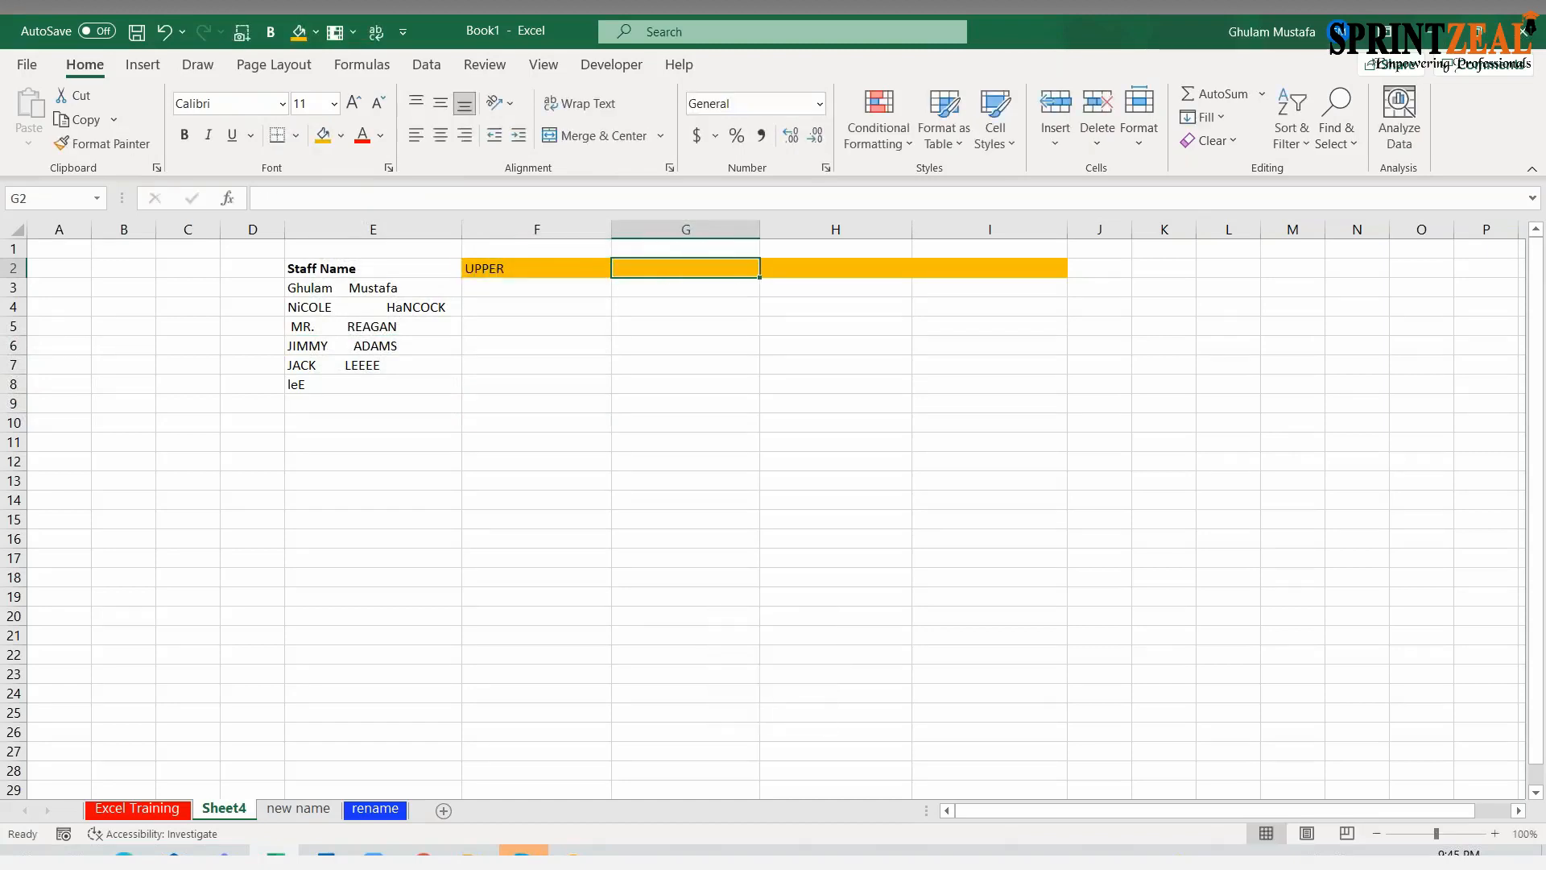
type("PROPER")
key("Tab")
type("LOWER")
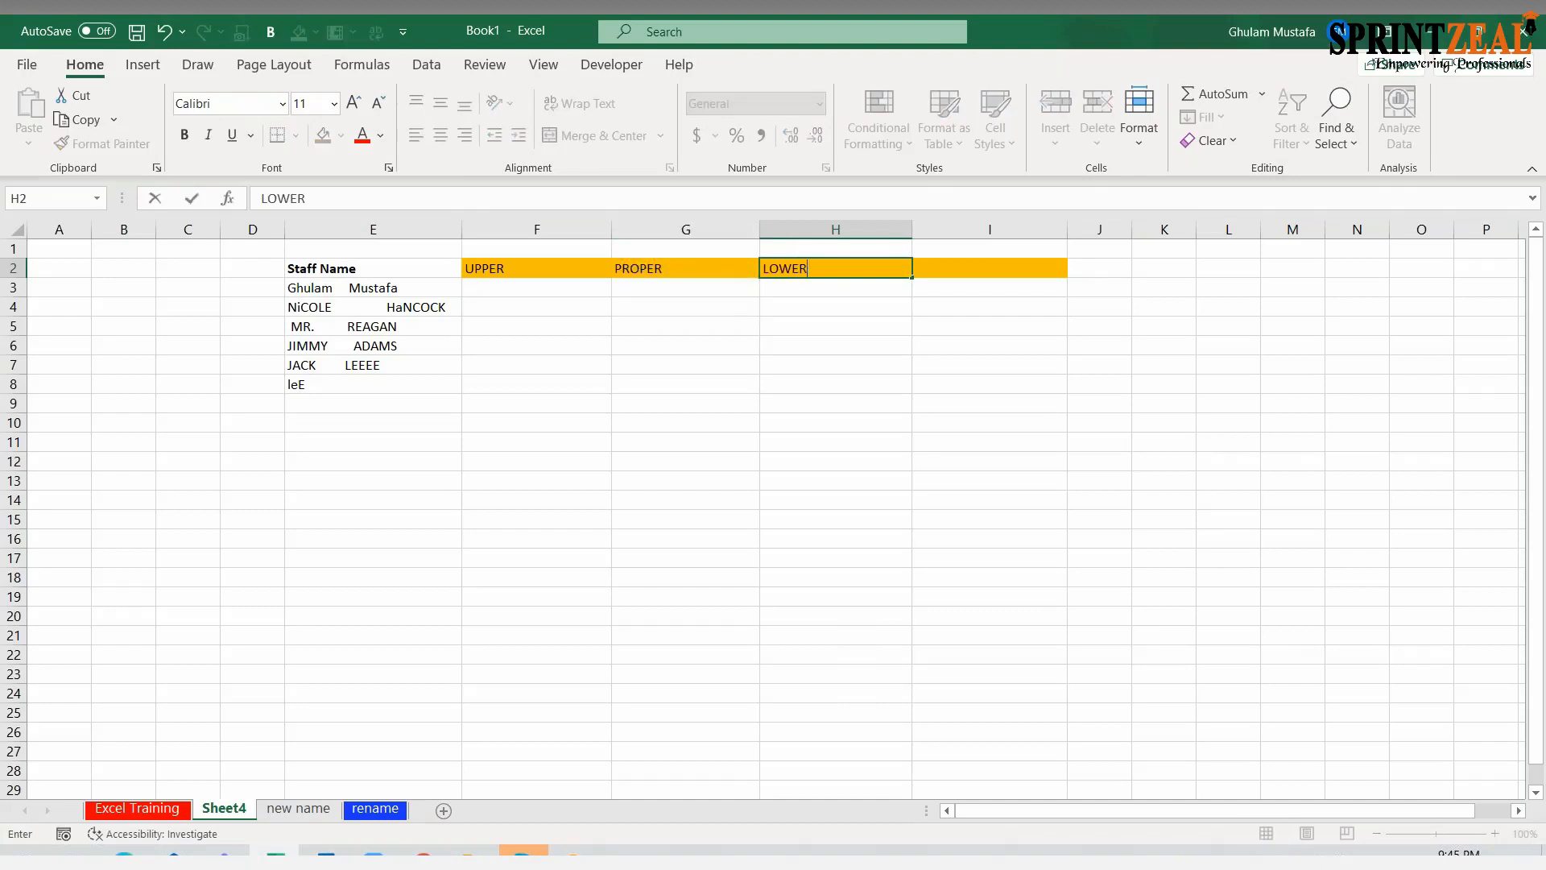
key("Tab")
type("TRIM")
key("Return")
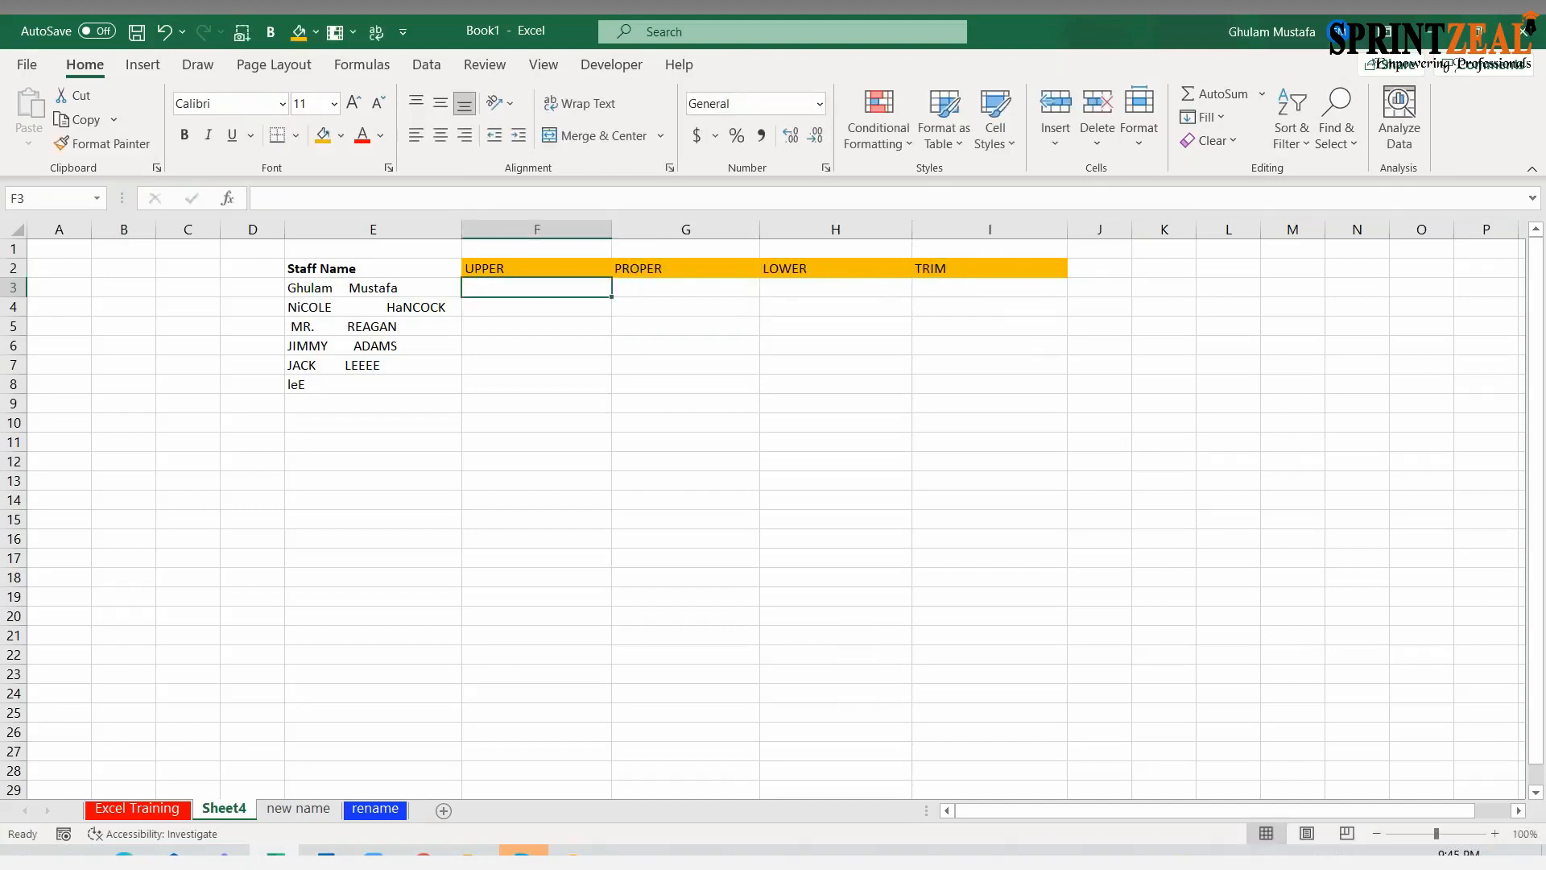
Enter =UPPER(E3) in F3 to capitalize the first staff name
left_click(347, 288)
left_click(484, 292)
type("=")
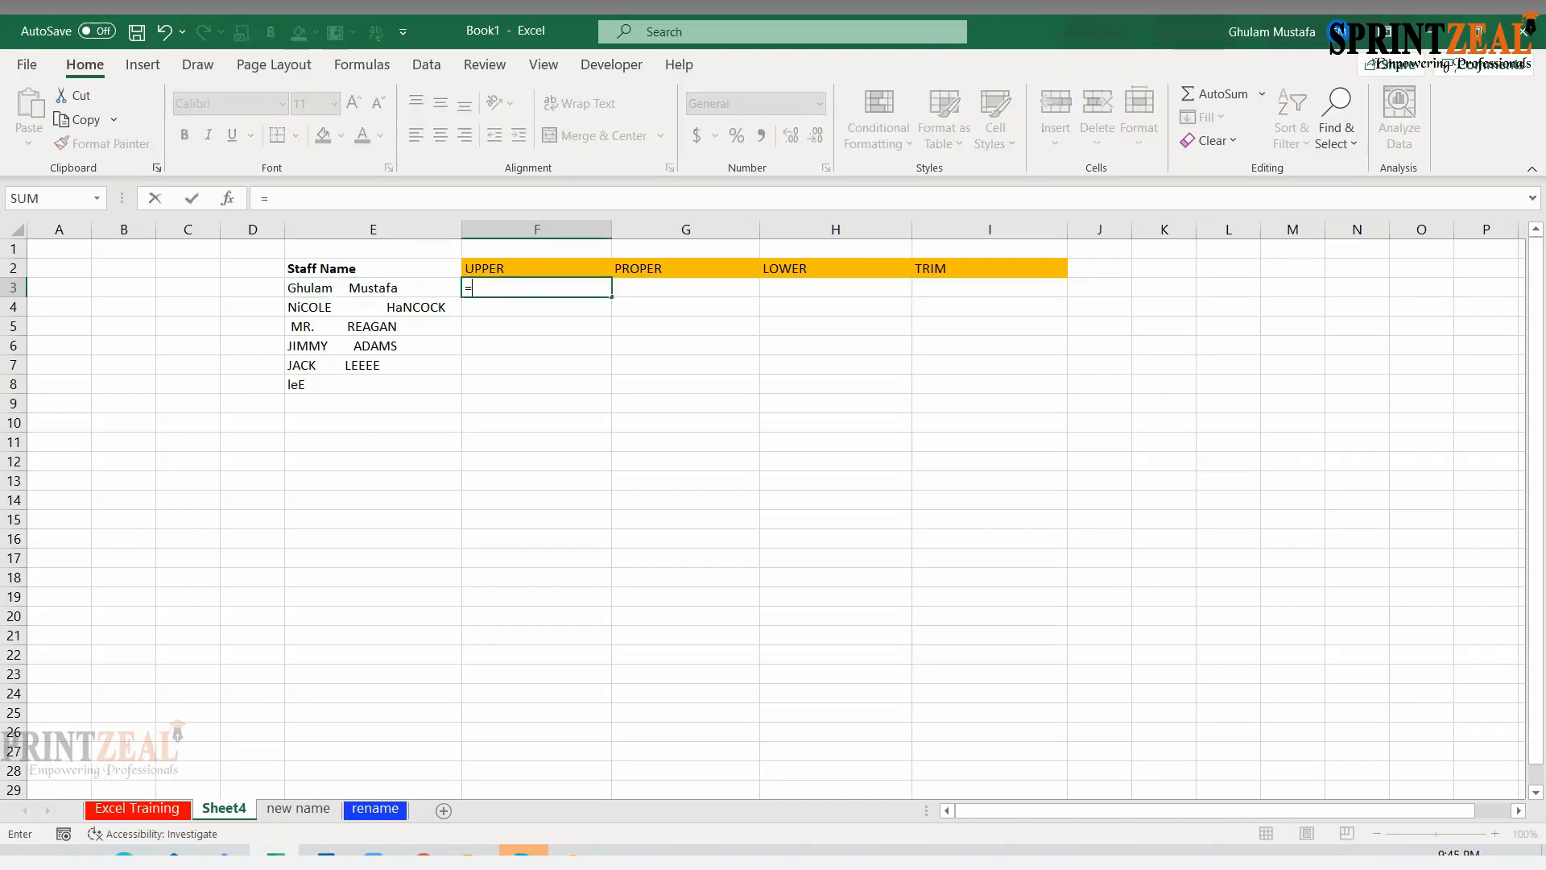
type("UPPER(")
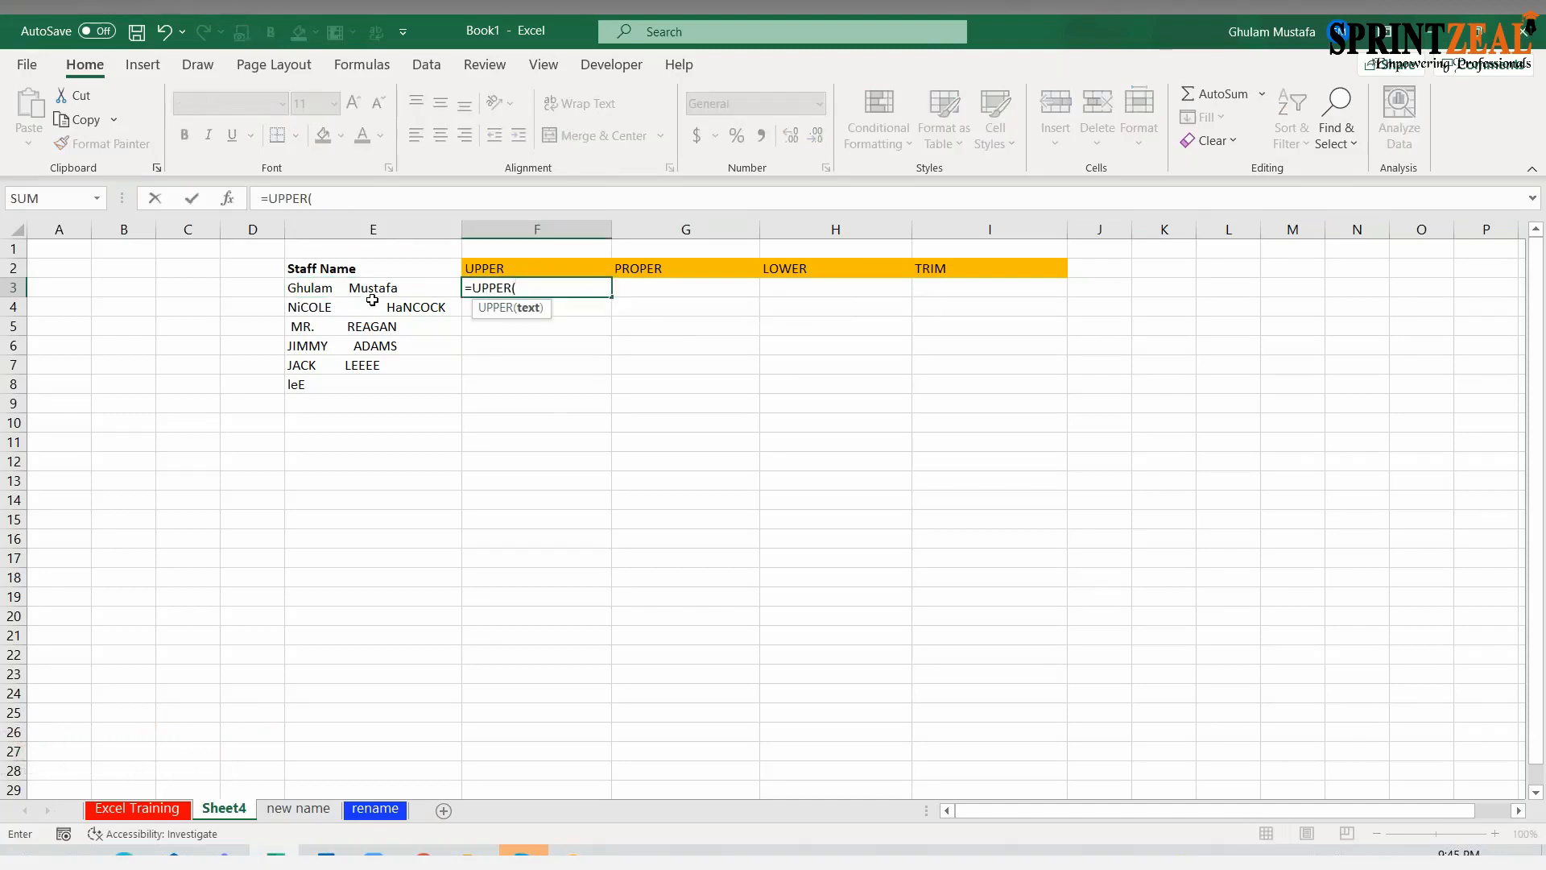
left_click(372, 292)
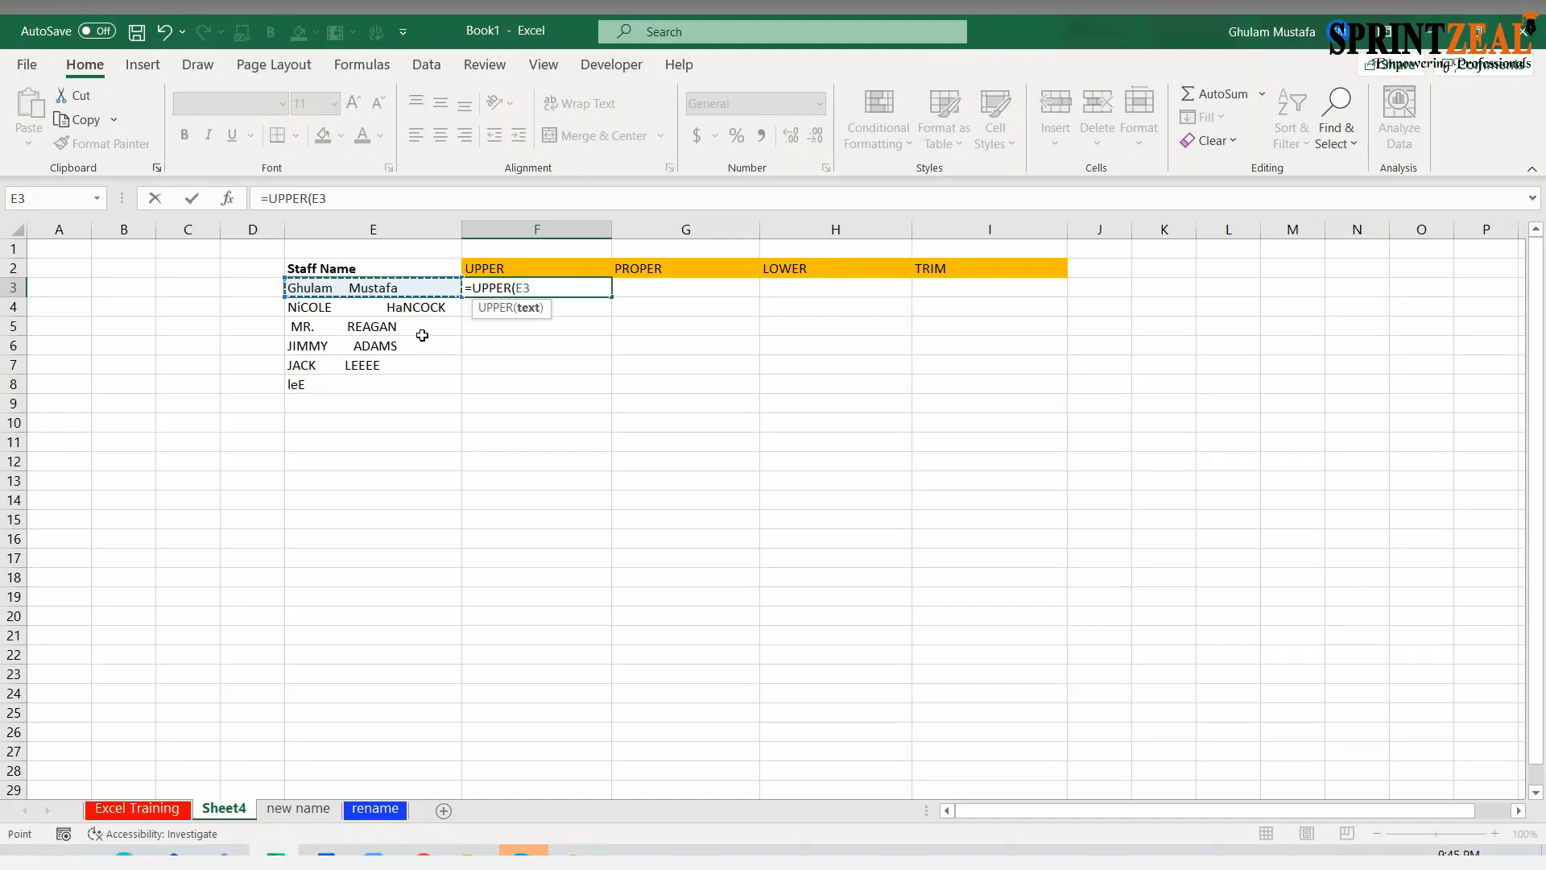
key("Return")
Fill the UPPER formula from F3 down through F8 and widen column F to fit the names
left_click(591, 289)
left_click_drag(607, 296, 608, 395)
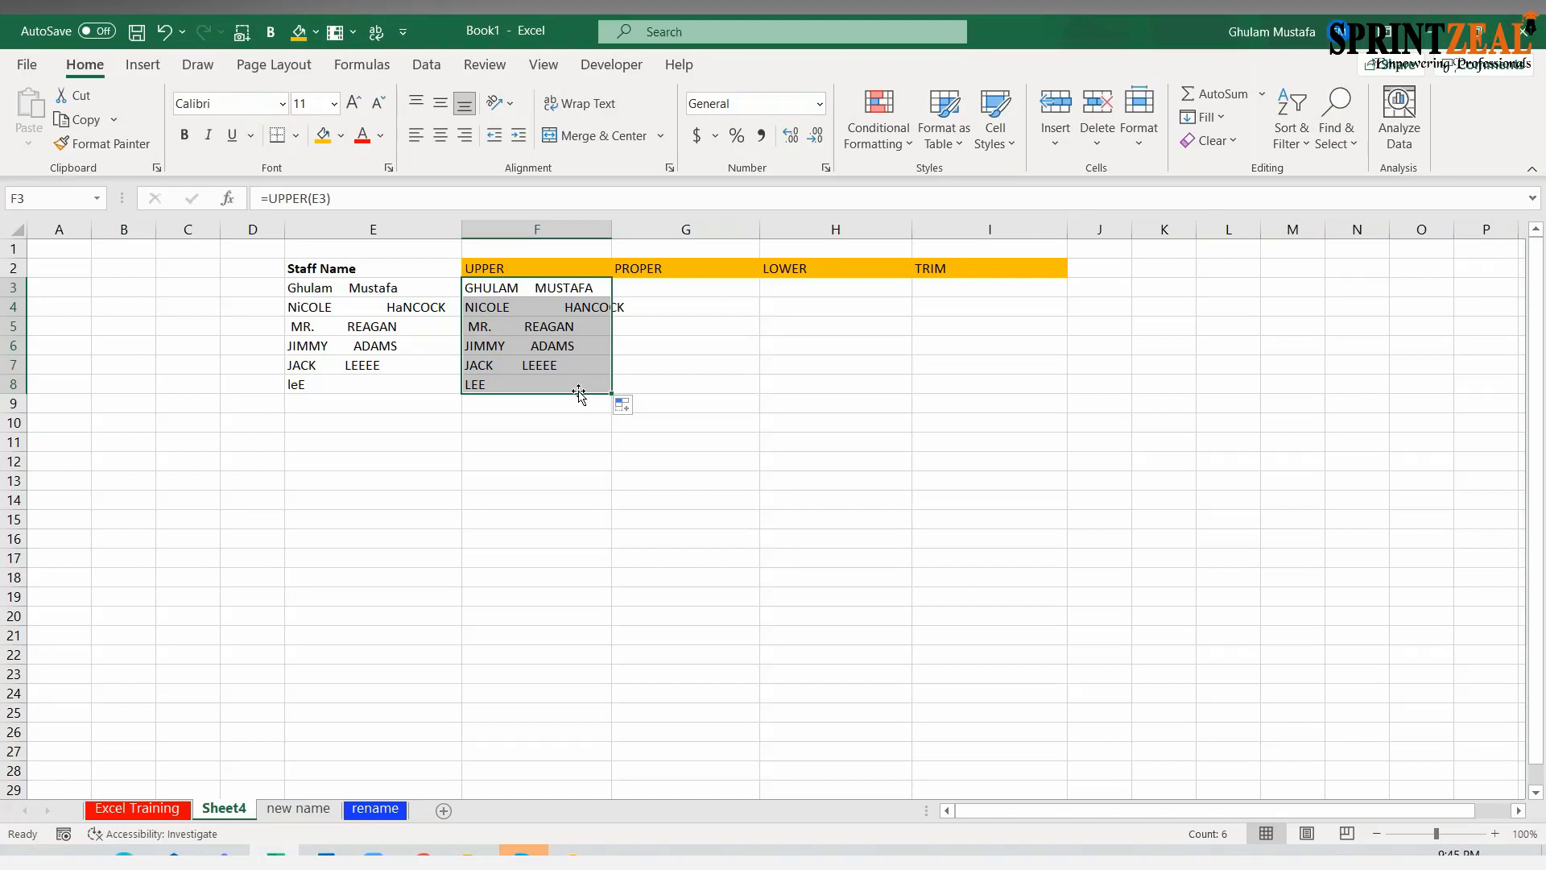
left_click_drag(612, 229, 648, 224)
Enter =PROPER(E3) in G3 and fill it down through G8 for all staff names
left_click(722, 287)
type("=PRP")
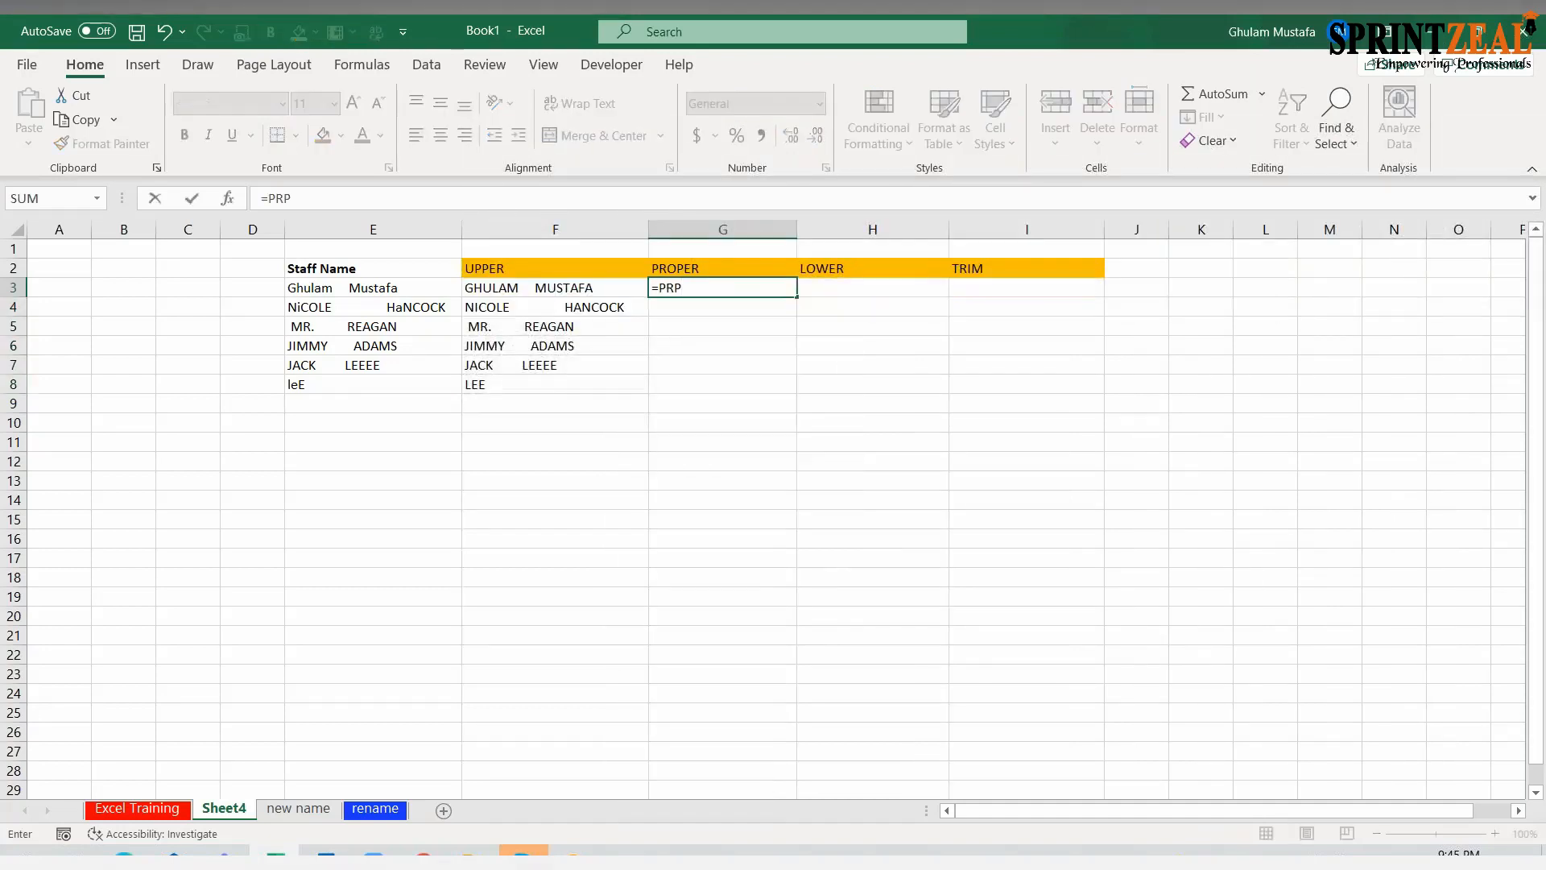
key("BackSpace")
type("OB(")
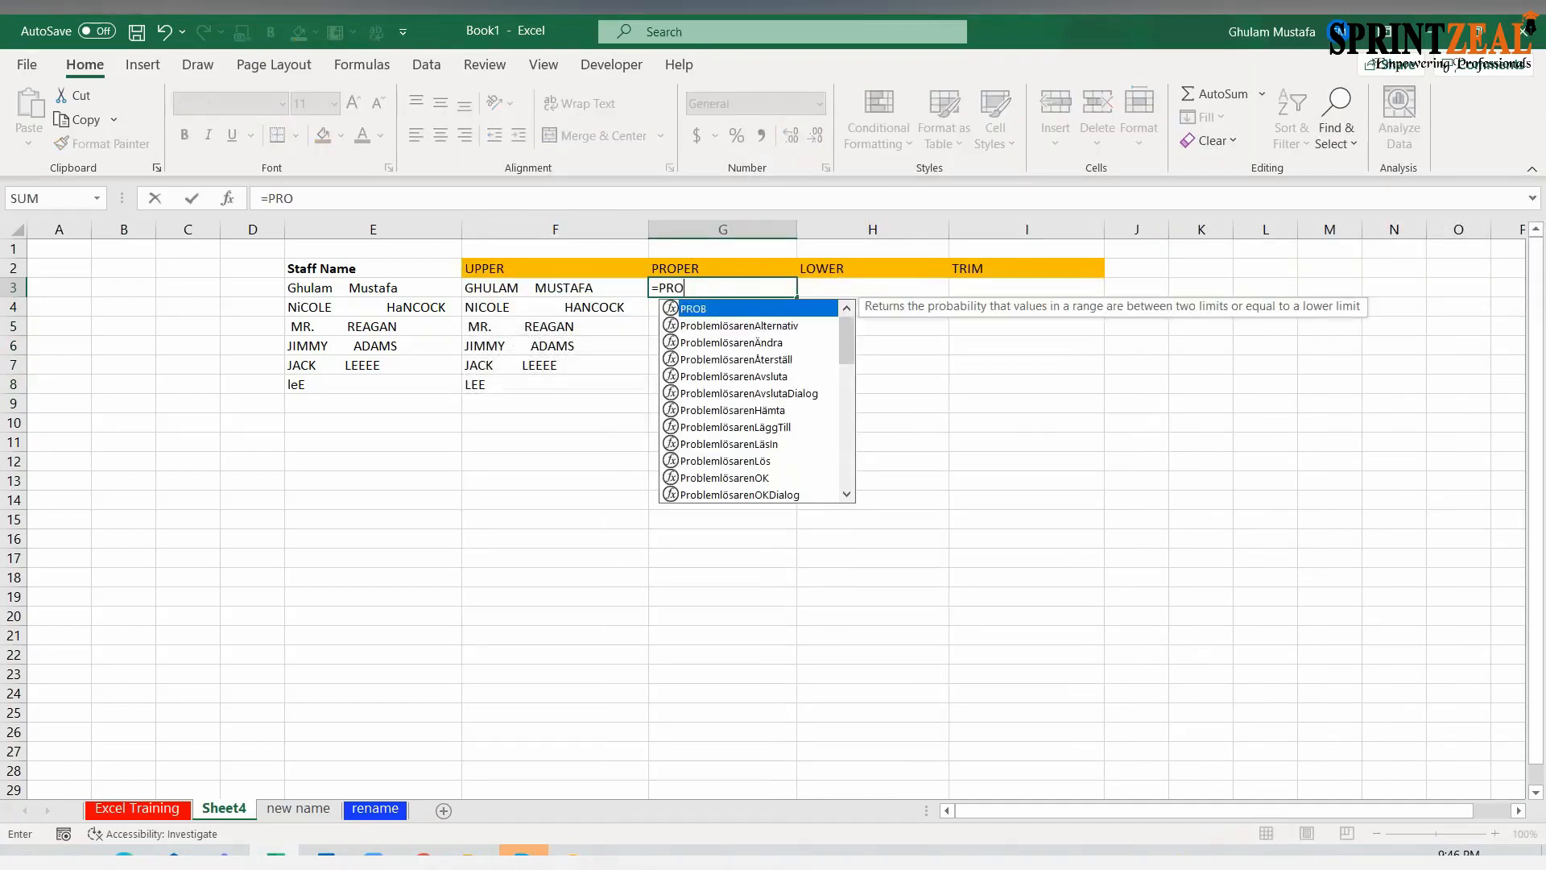
key("BackSpace")
key("BackSpace")
type("PER(")
left_click(412, 291)
key("Return")
left_click(782, 287)
left_click_drag(795, 294, 793, 393)
Enter =LOWER(E3) in H3 to convert the first staff name to lowercase
left_click(853, 298)
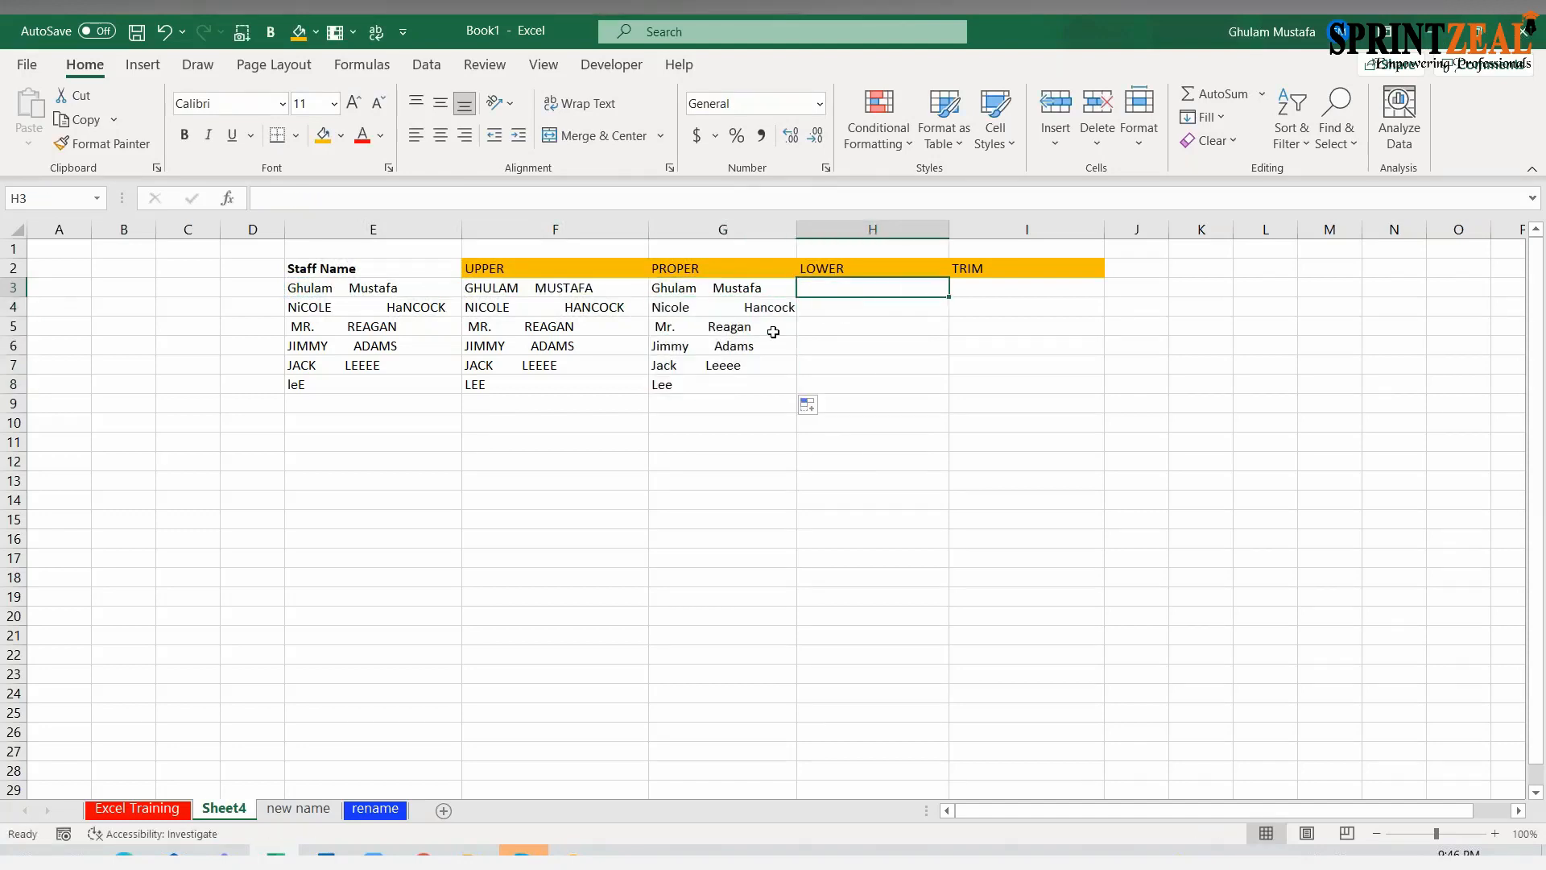
type("=O")
key("BackSpace")
type("IMPOWER(")
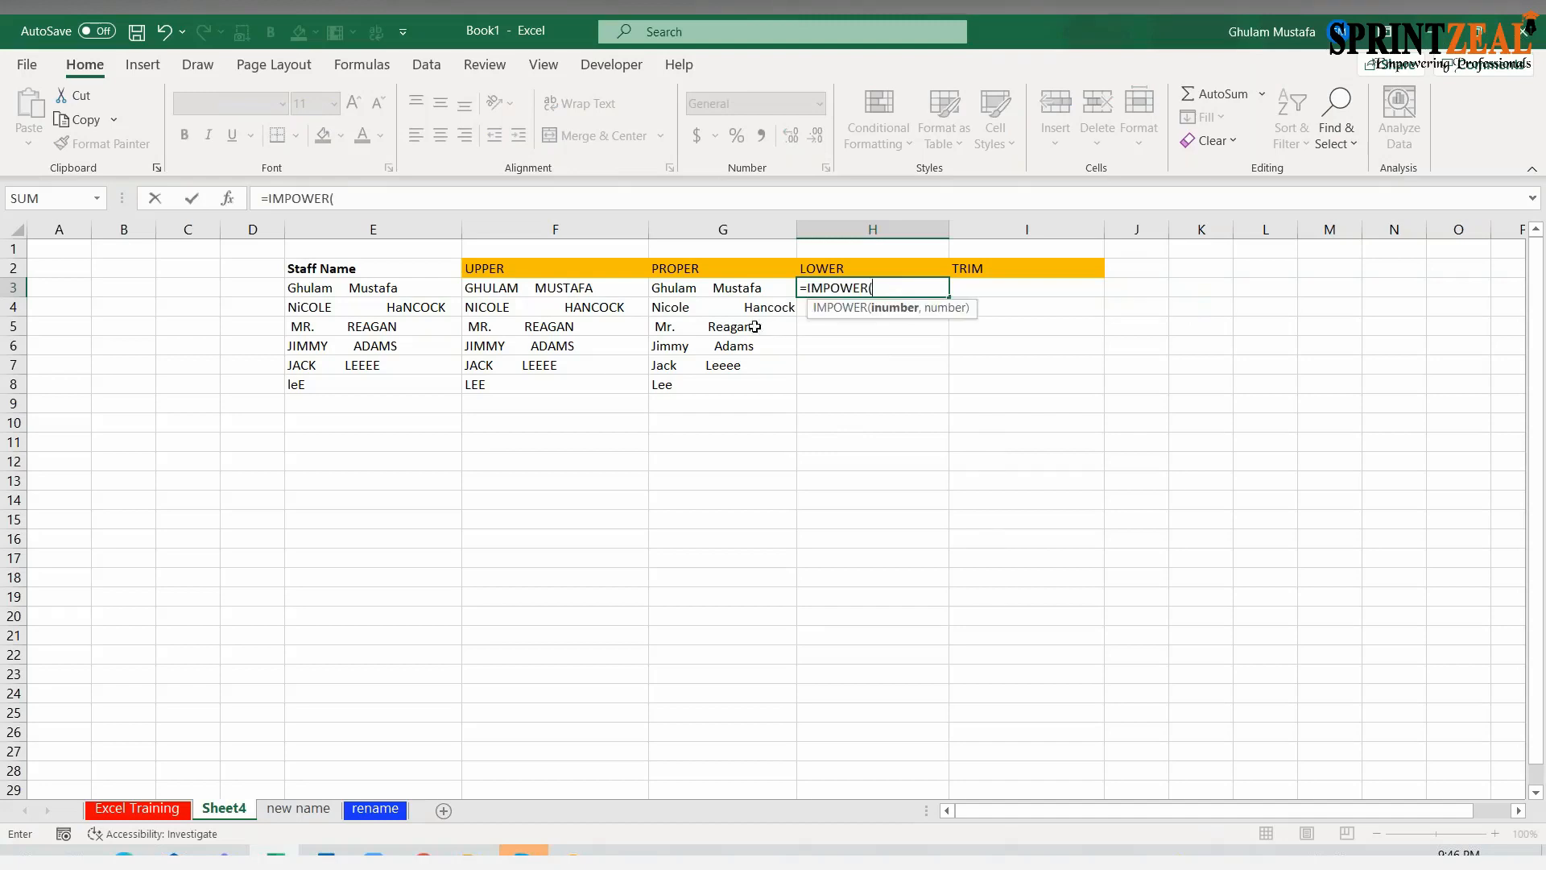
key("BackSpace")
key("BackSpace")
key("BackSpace")
key("BackSpace")
key("BackSpace")
key("BackSpace")
key("BackSpace")
key("BackSpace")
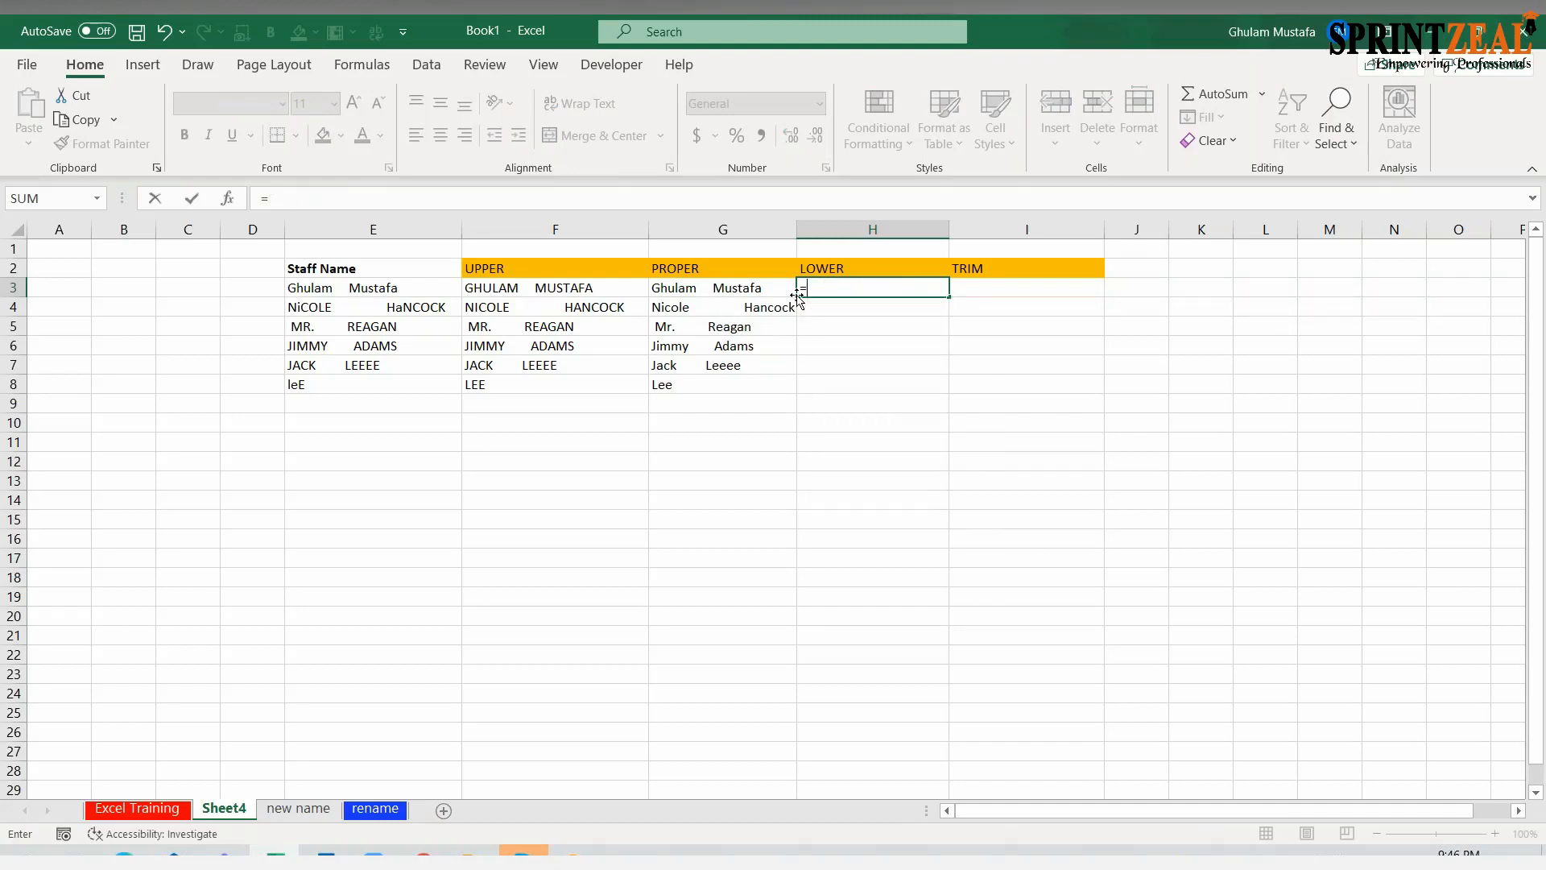
type("LOWER(")
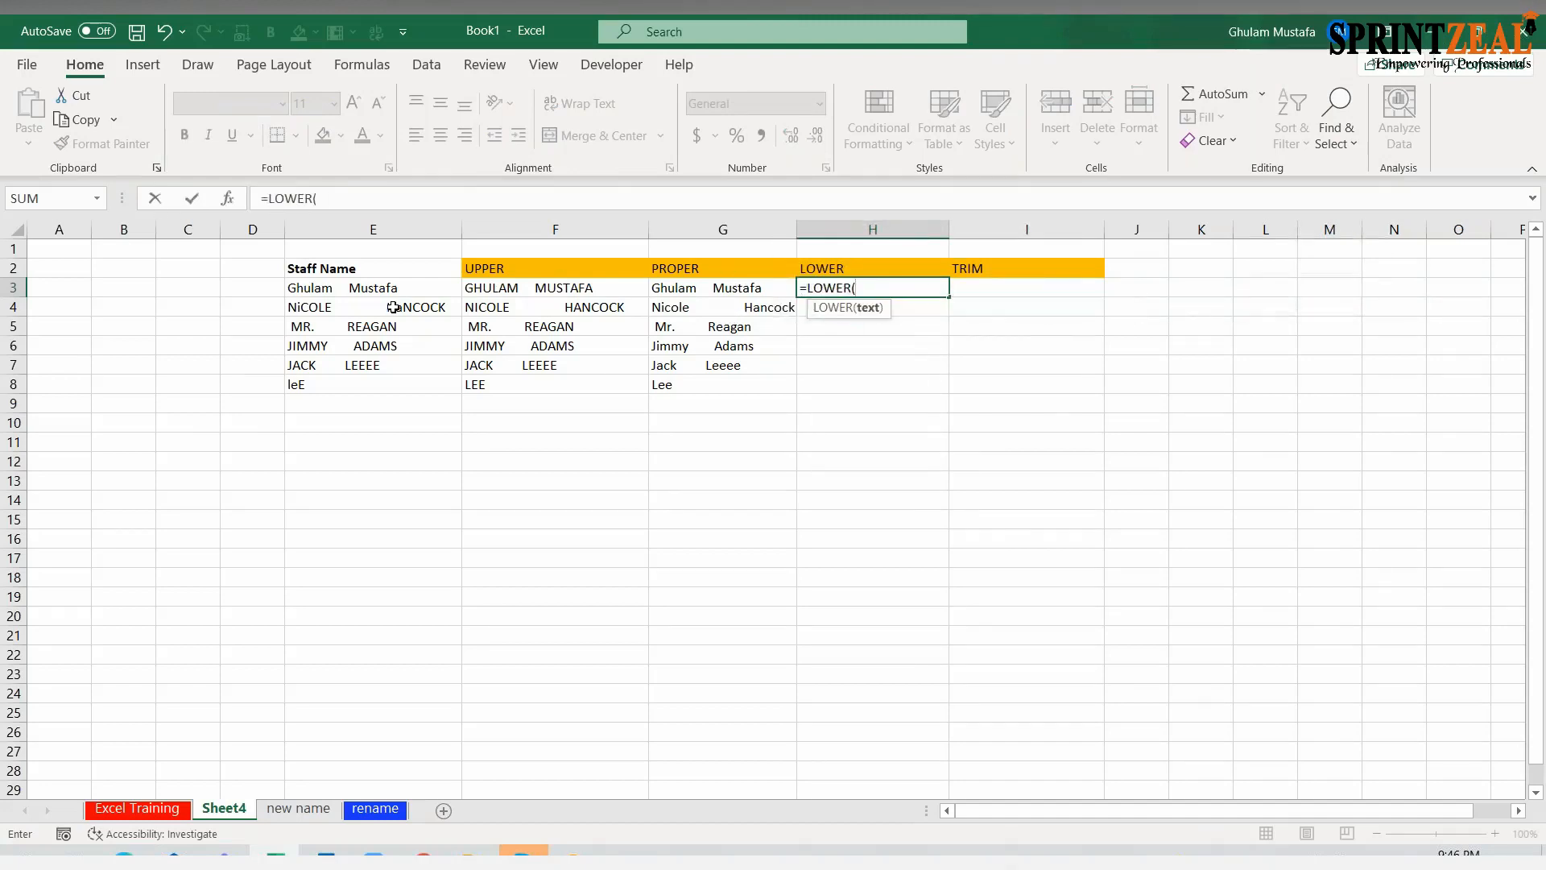
left_click(383, 286)
key("Return")
Fill the LOWER formula from H3 down through H8, and check the UPPER and PROPER formulas in row 6
left_click(934, 292)
left_click_drag(949, 297, 932, 392)
left_click(749, 481)
left_click(524, 350)
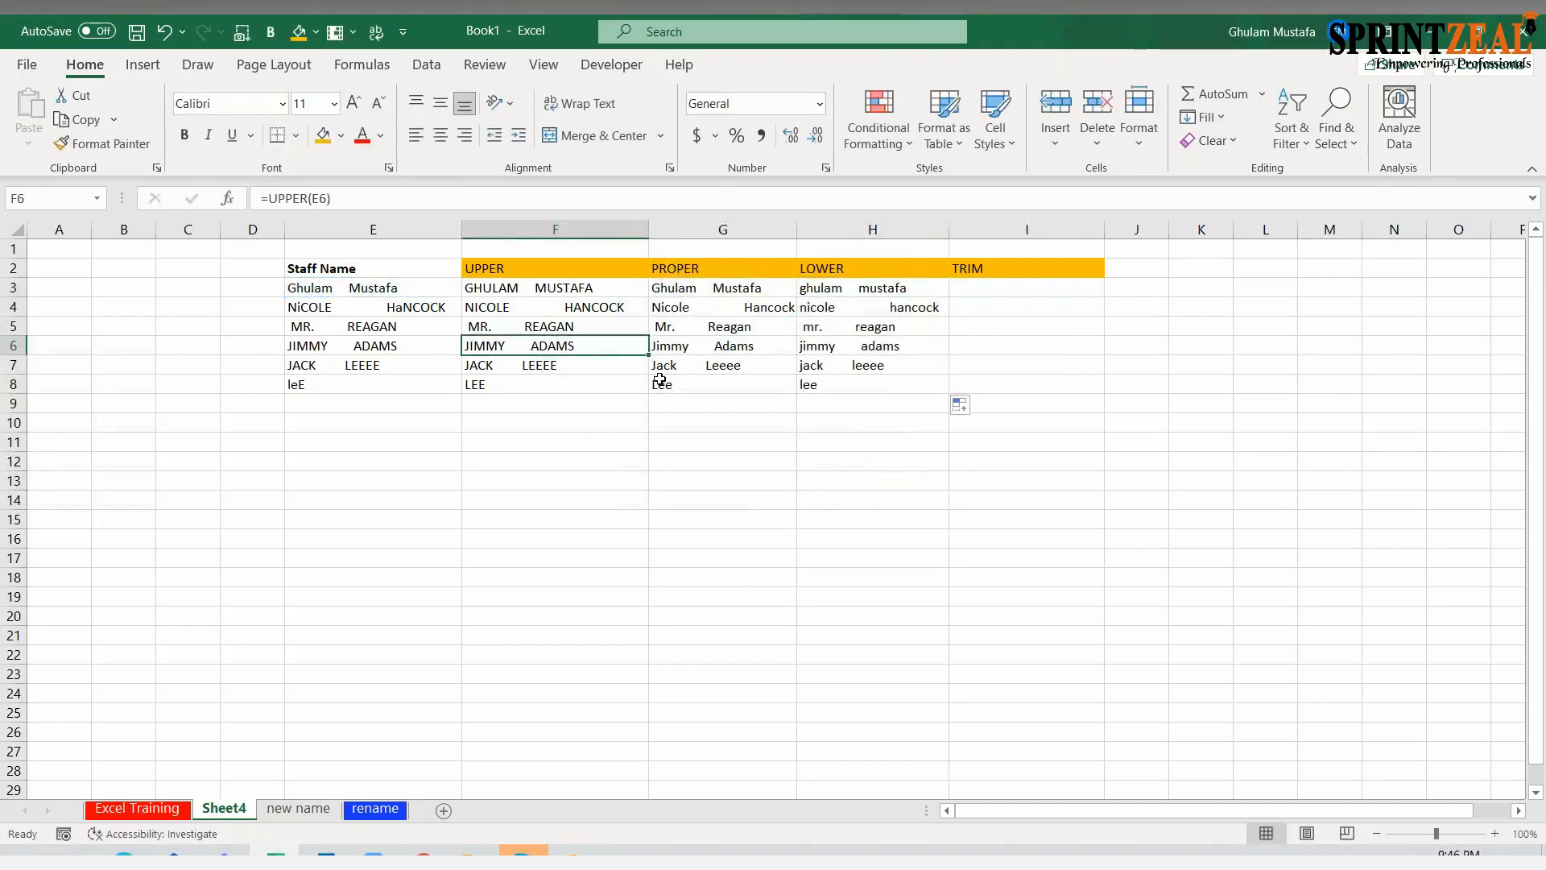
left_click(711, 350)
Enter =TRIM(E3) in I3 to remove the extra spaces from the first staff name
left_click(999, 287)
type("=")
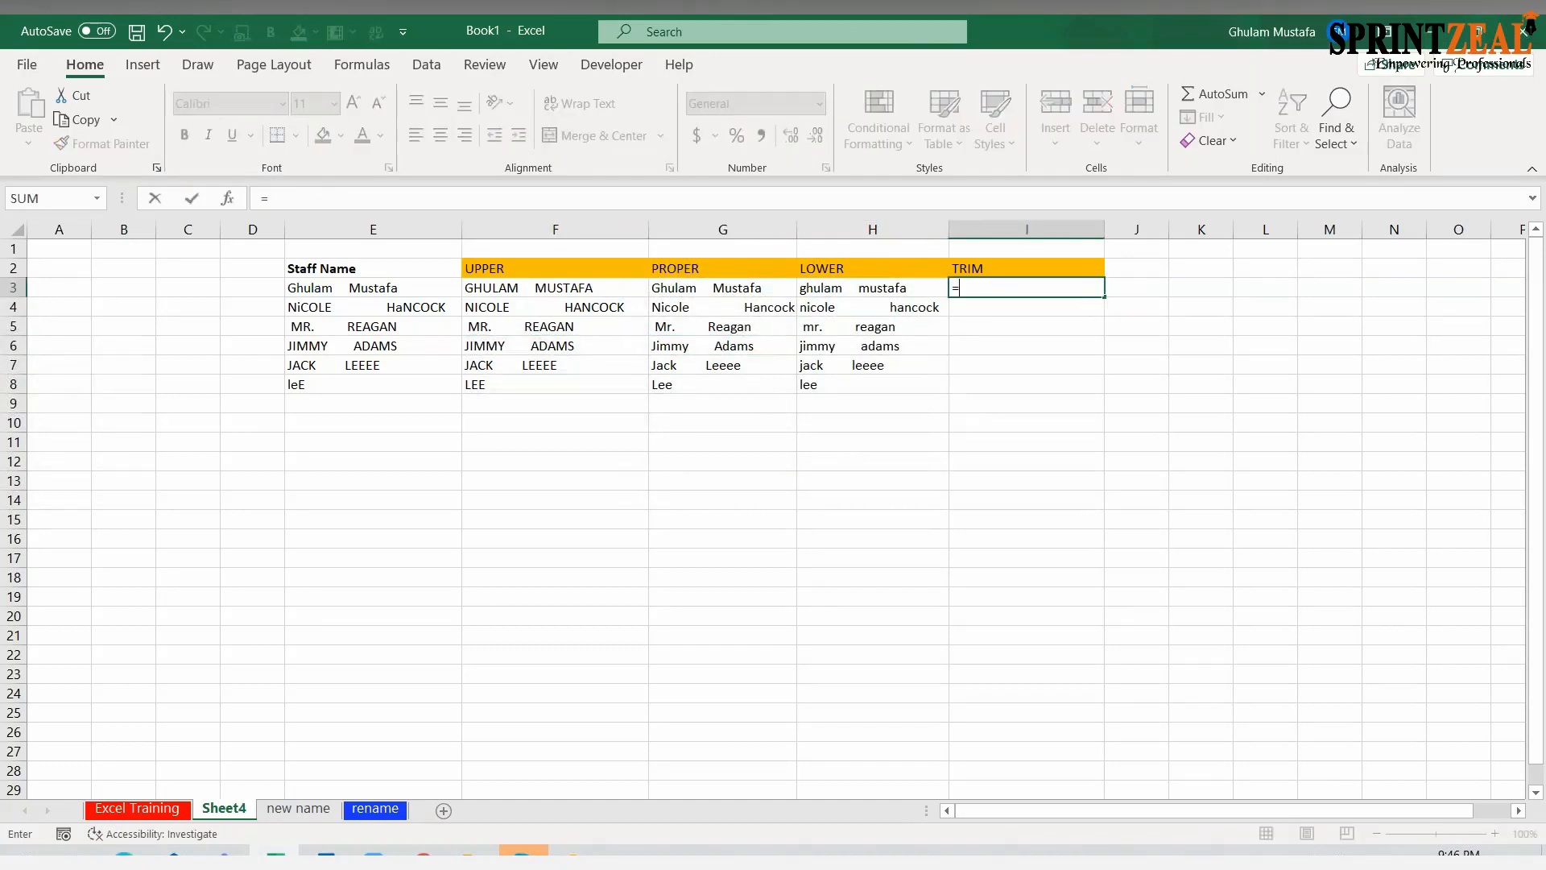
type("TRIM(")
left_click(385, 286)
key("Return")
Fill the TRIM formula from I3 down through I8
left_click(1094, 287)
left_click_drag(1105, 305, 1083, 399)
left_click_drag(994, 817, 1024, 815)
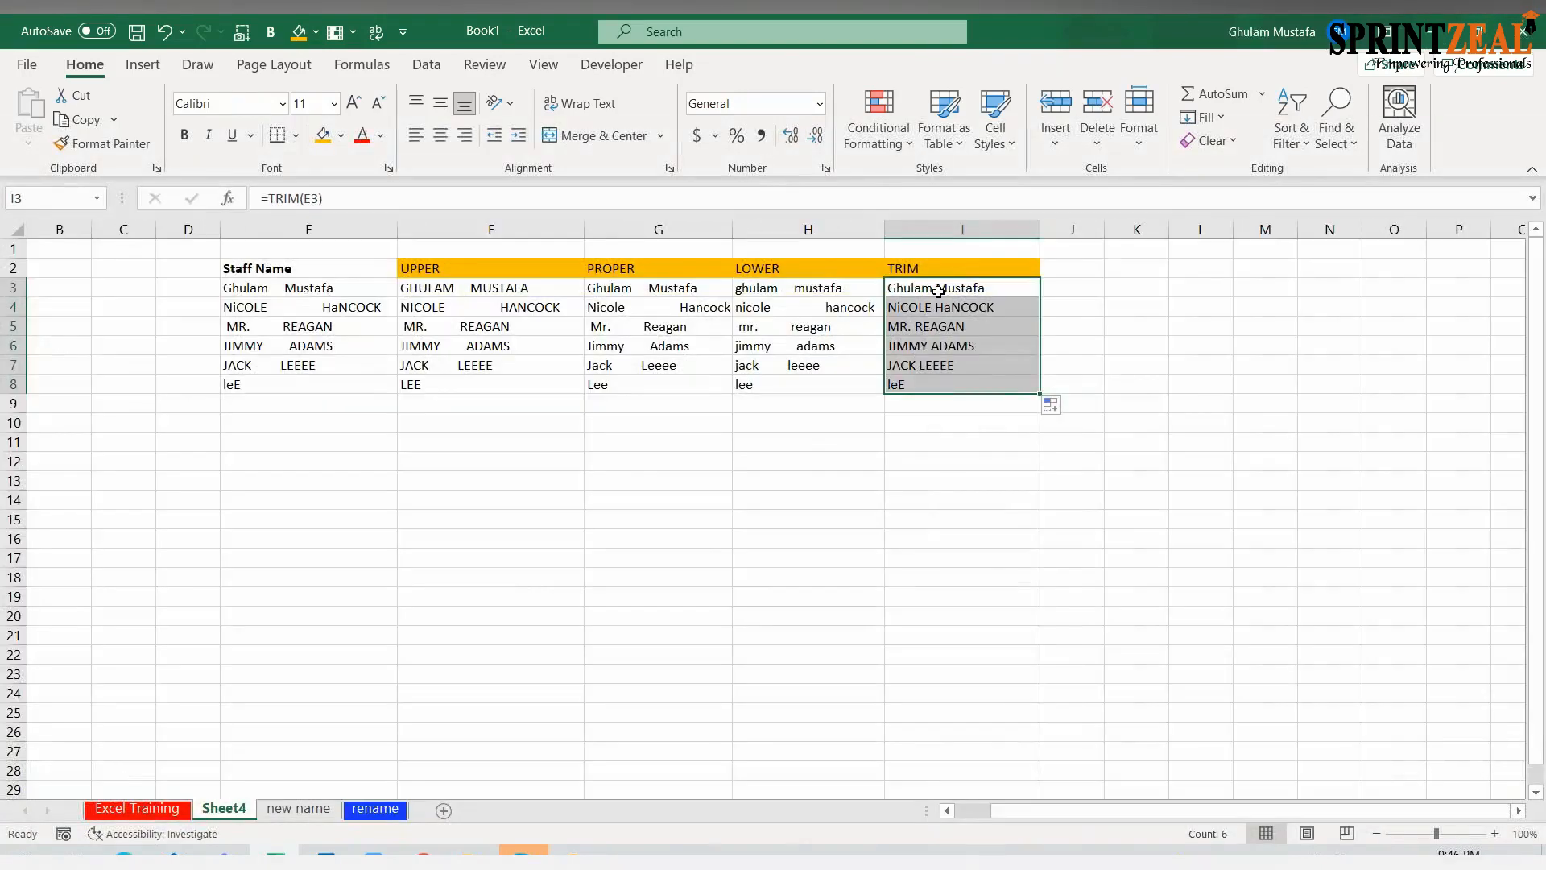
Add the column header TRIM+UPPER in J2
left_click(1064, 271)
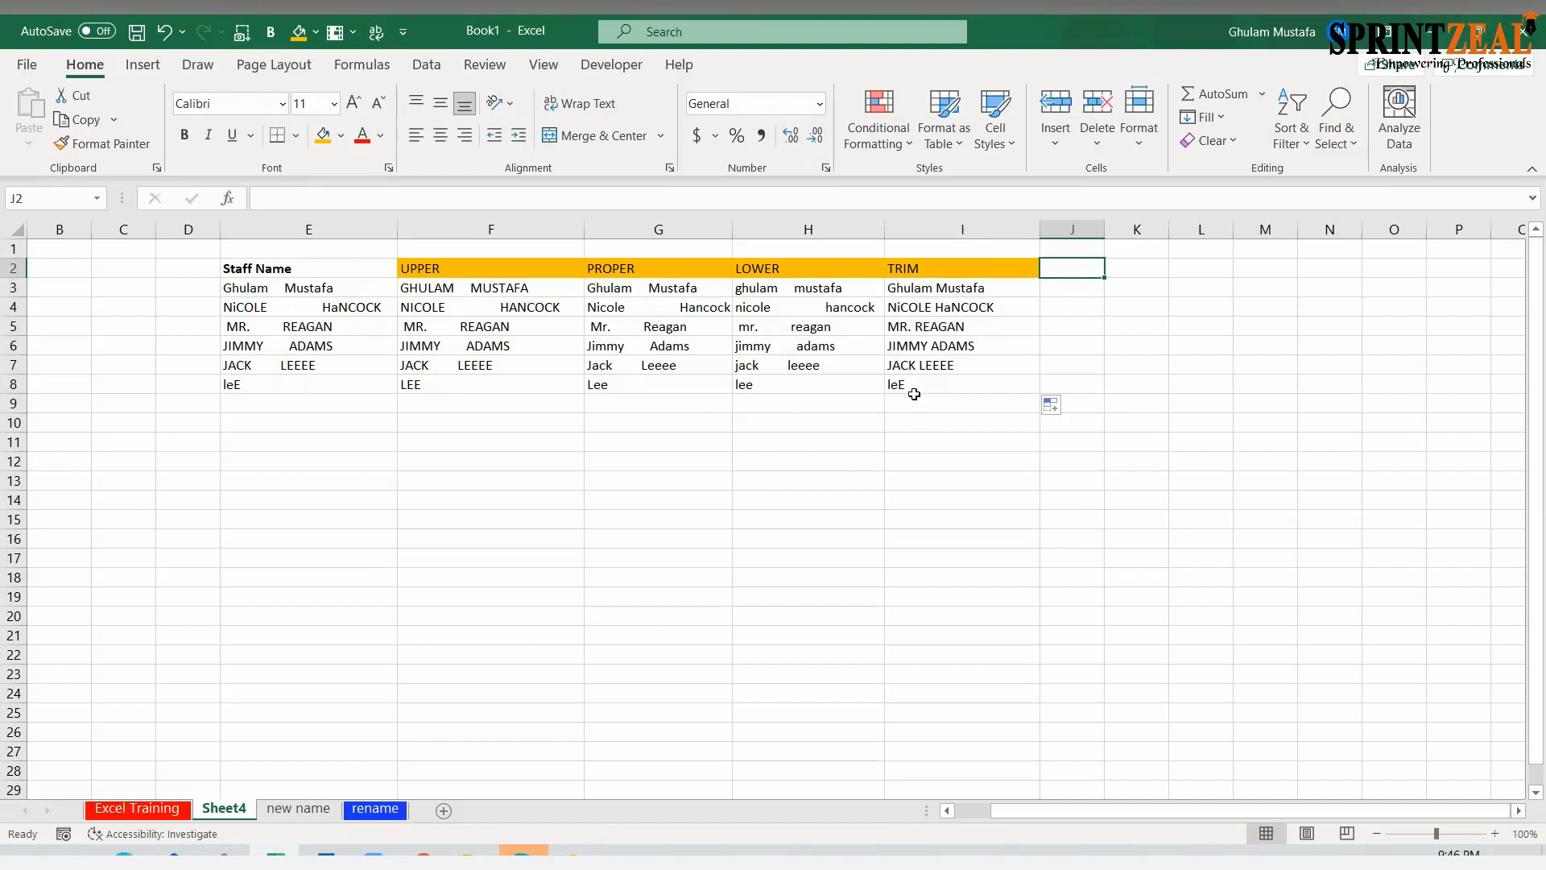
type("TRIM+")
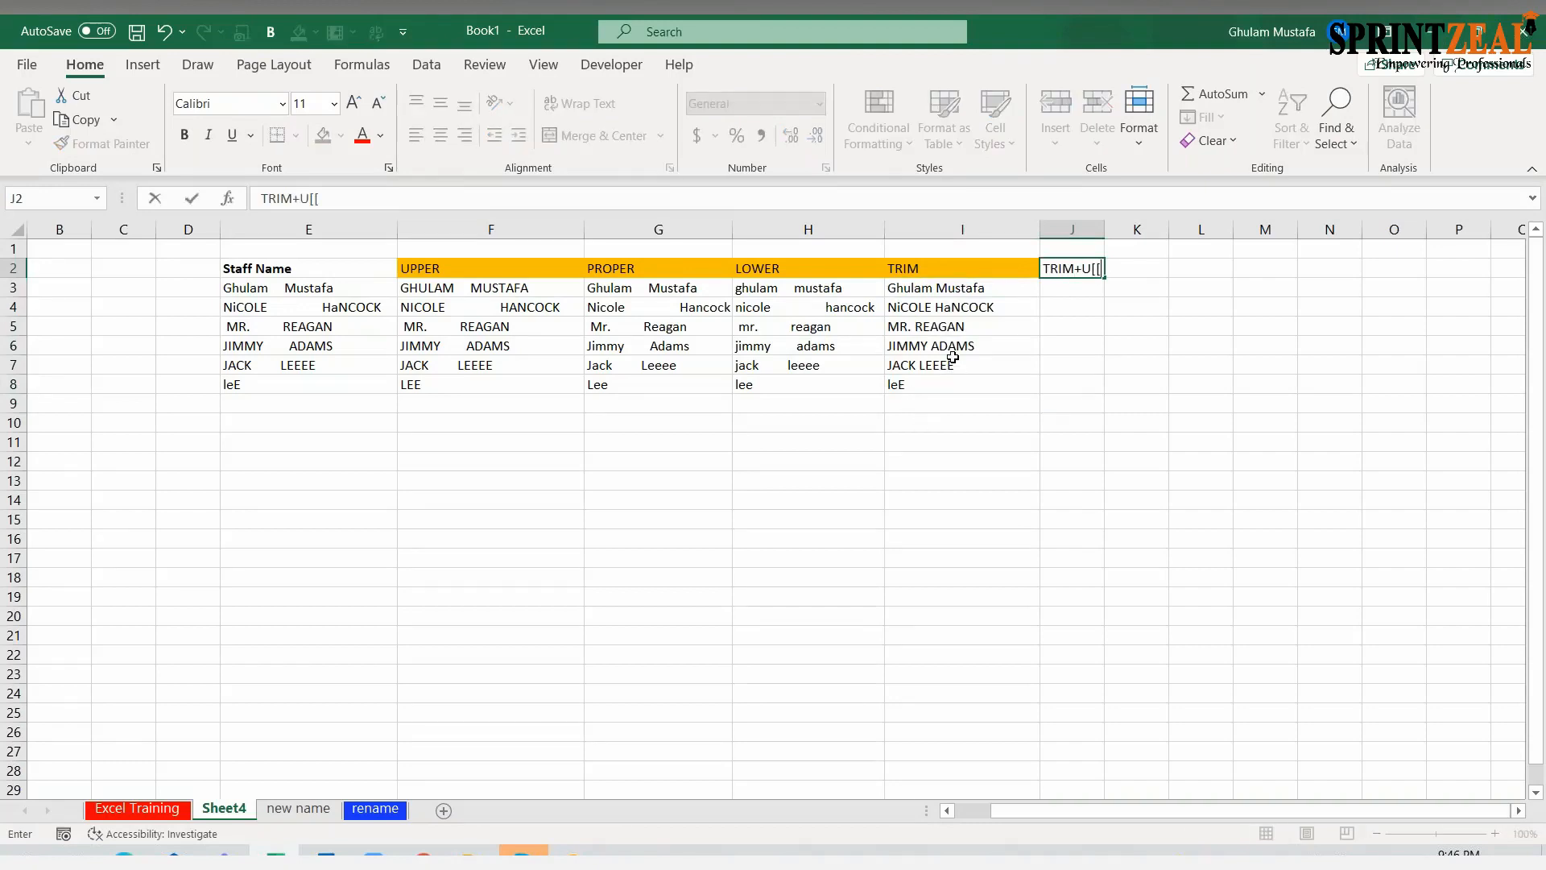
type("UPPER")
key("Return")
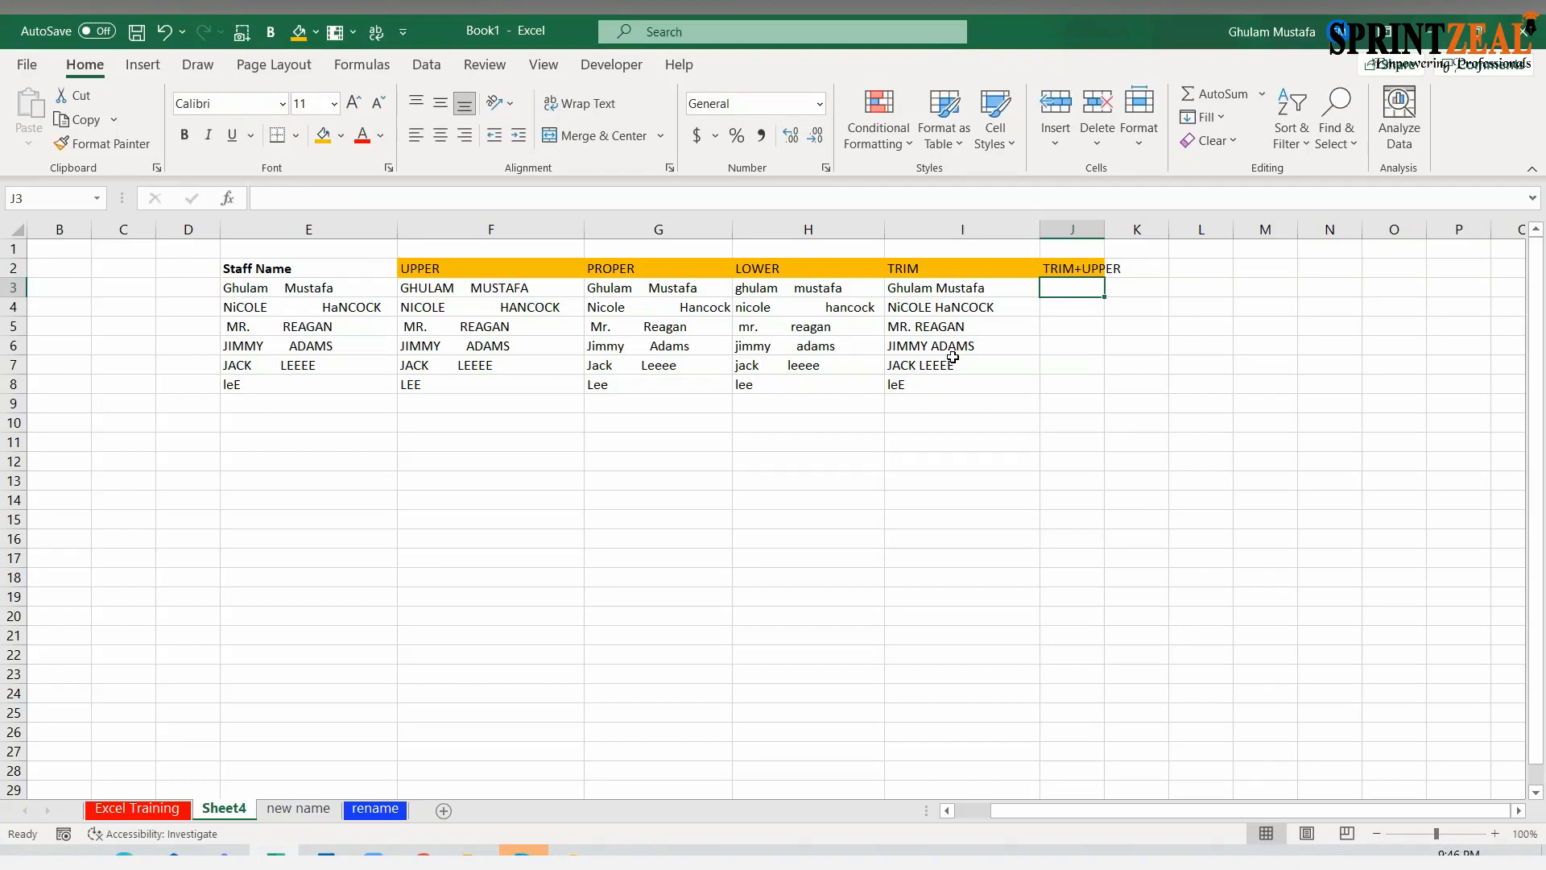
Enter =TRIM(UPPER(E3)) in J3 to remove the extra spaces and capitalise the first staff name
type("=")
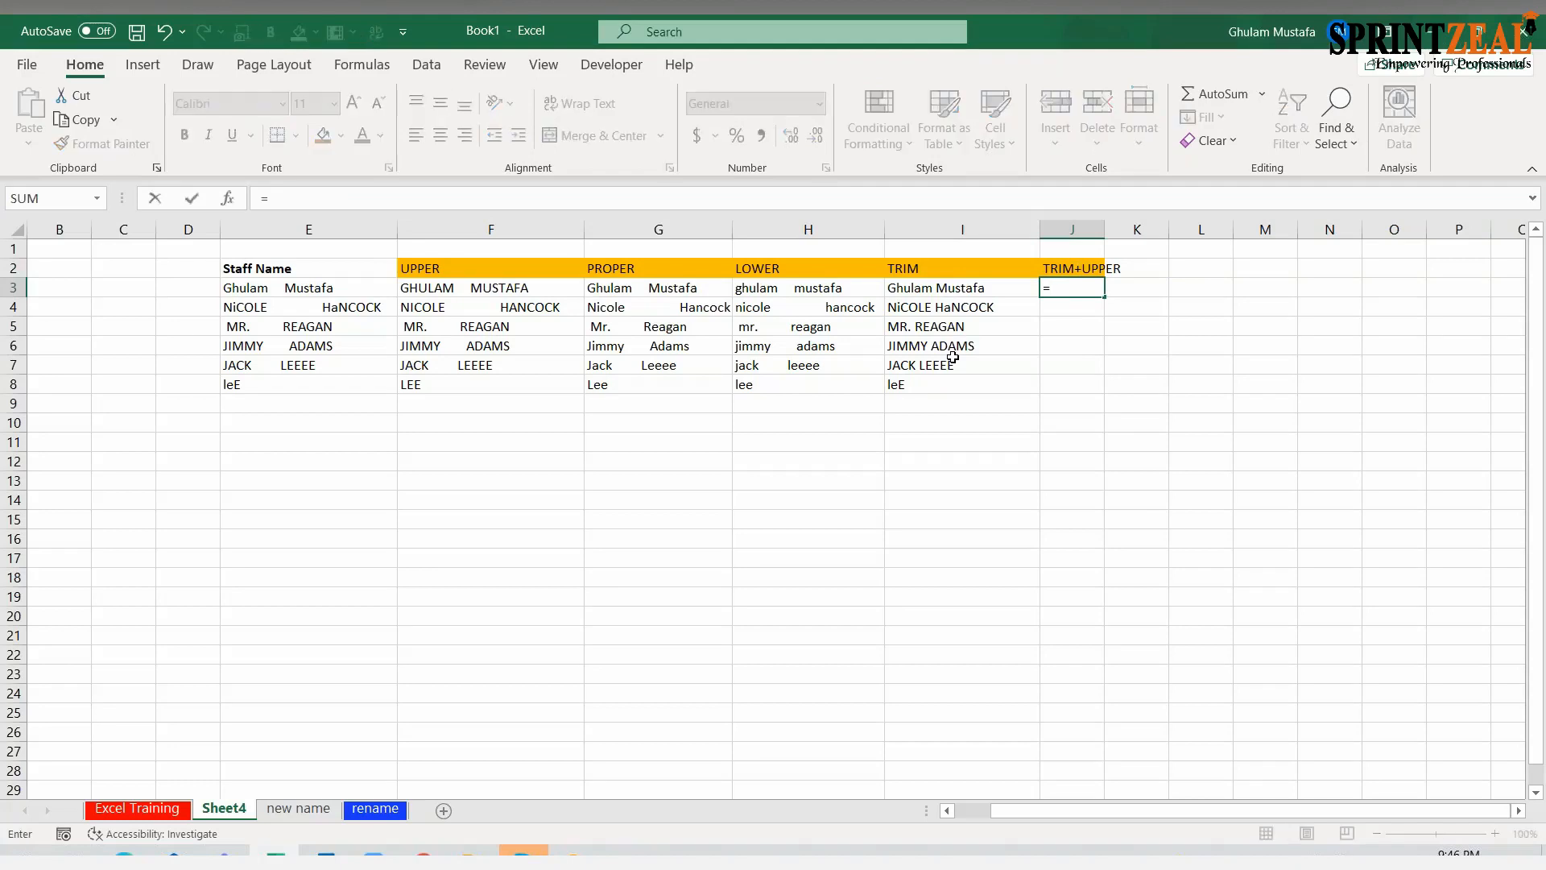
type("TRIM(")
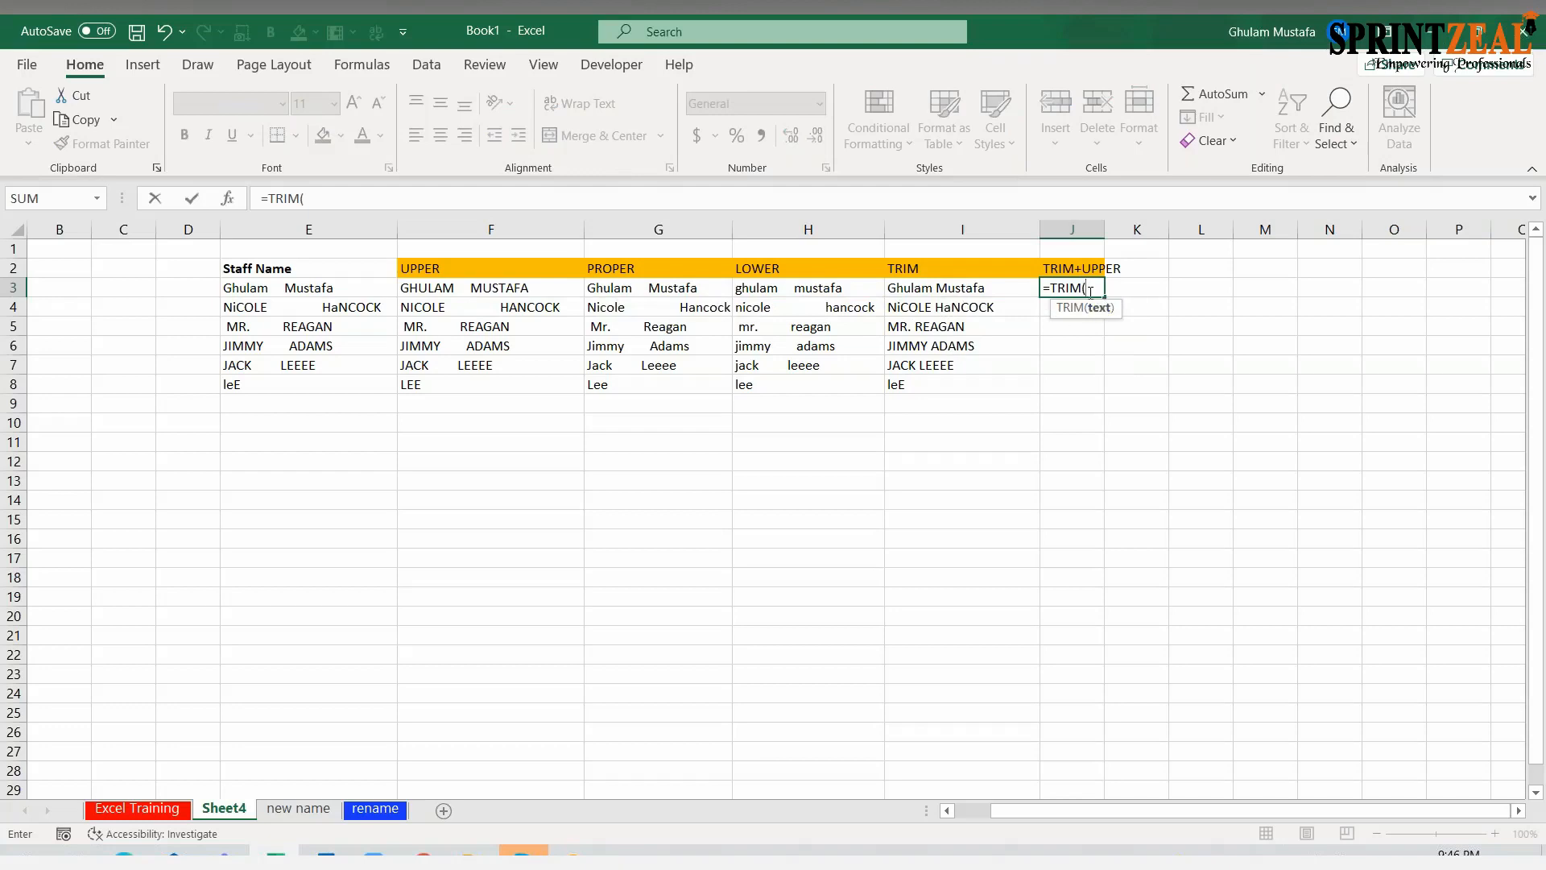
type("UPP")
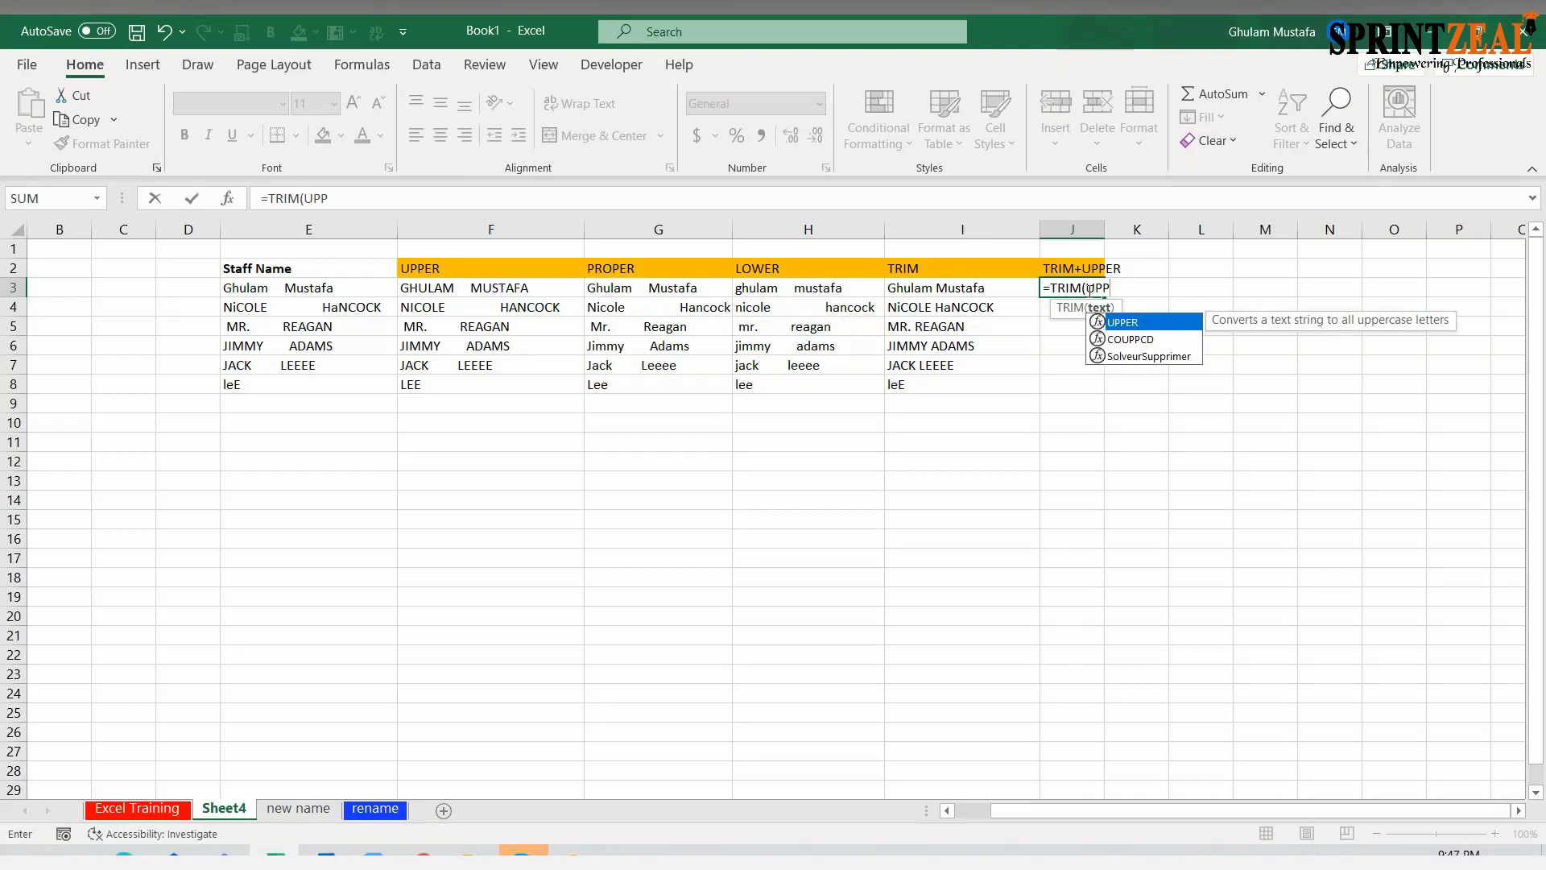
key("Tab")
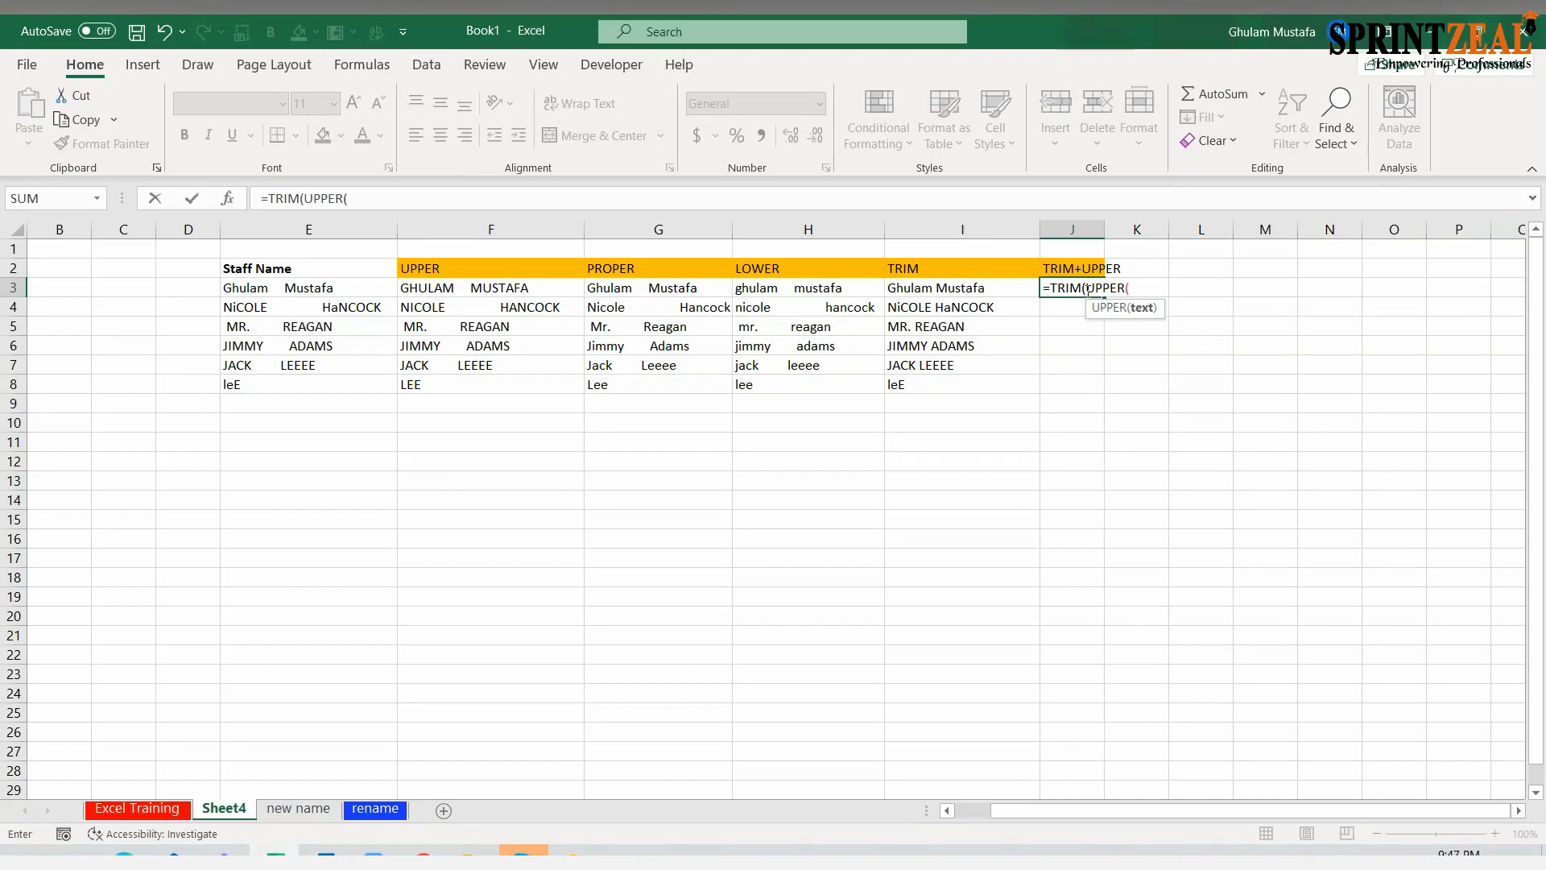
left_click(358, 198)
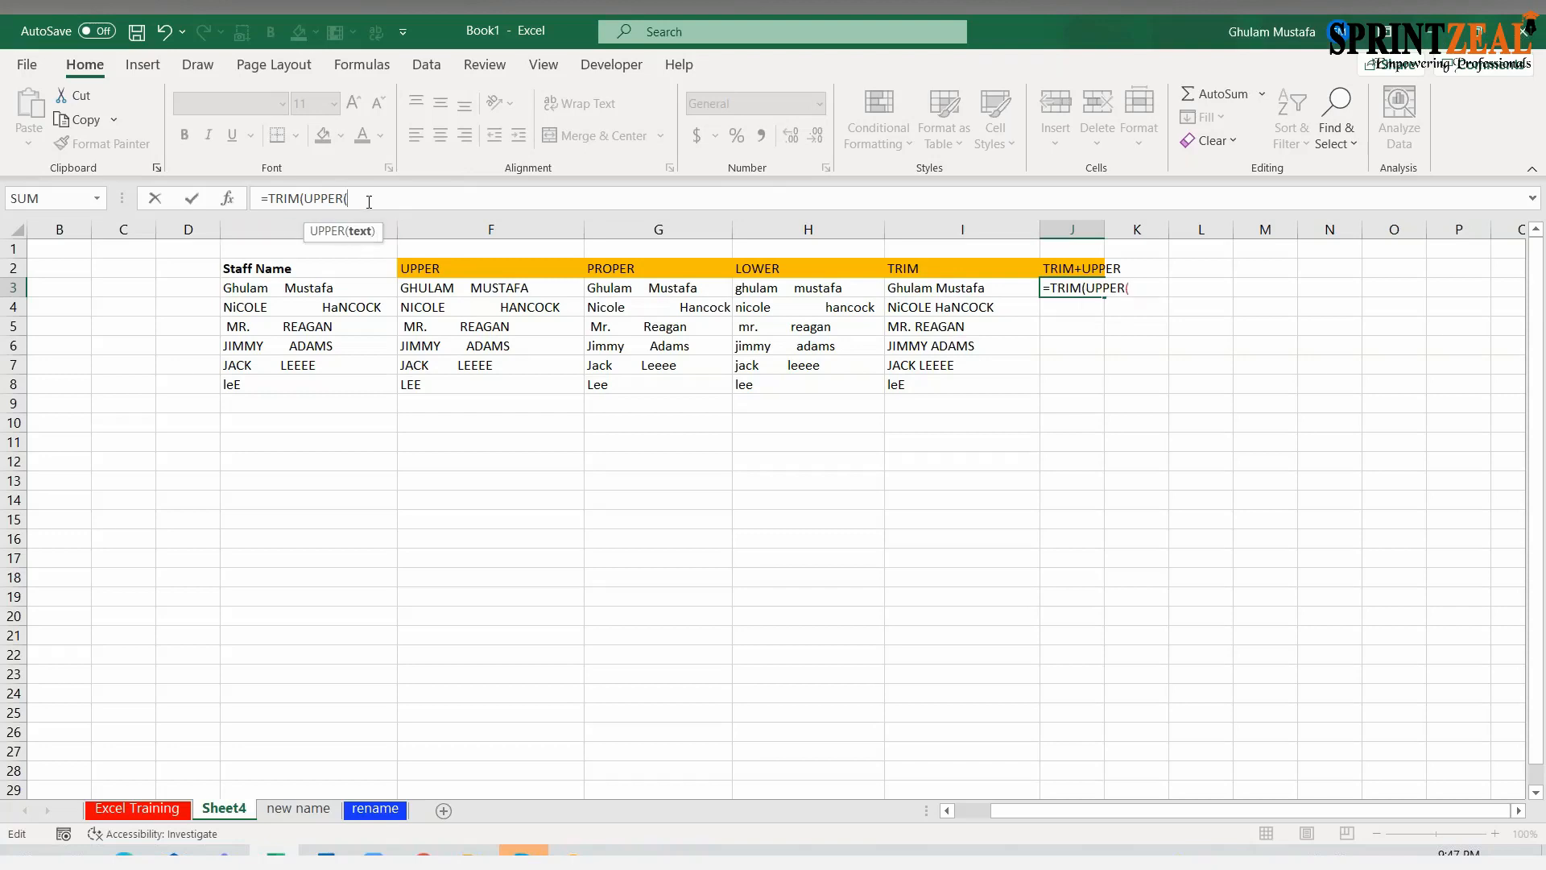
left_click(361, 288)
type("))")
key("Return")
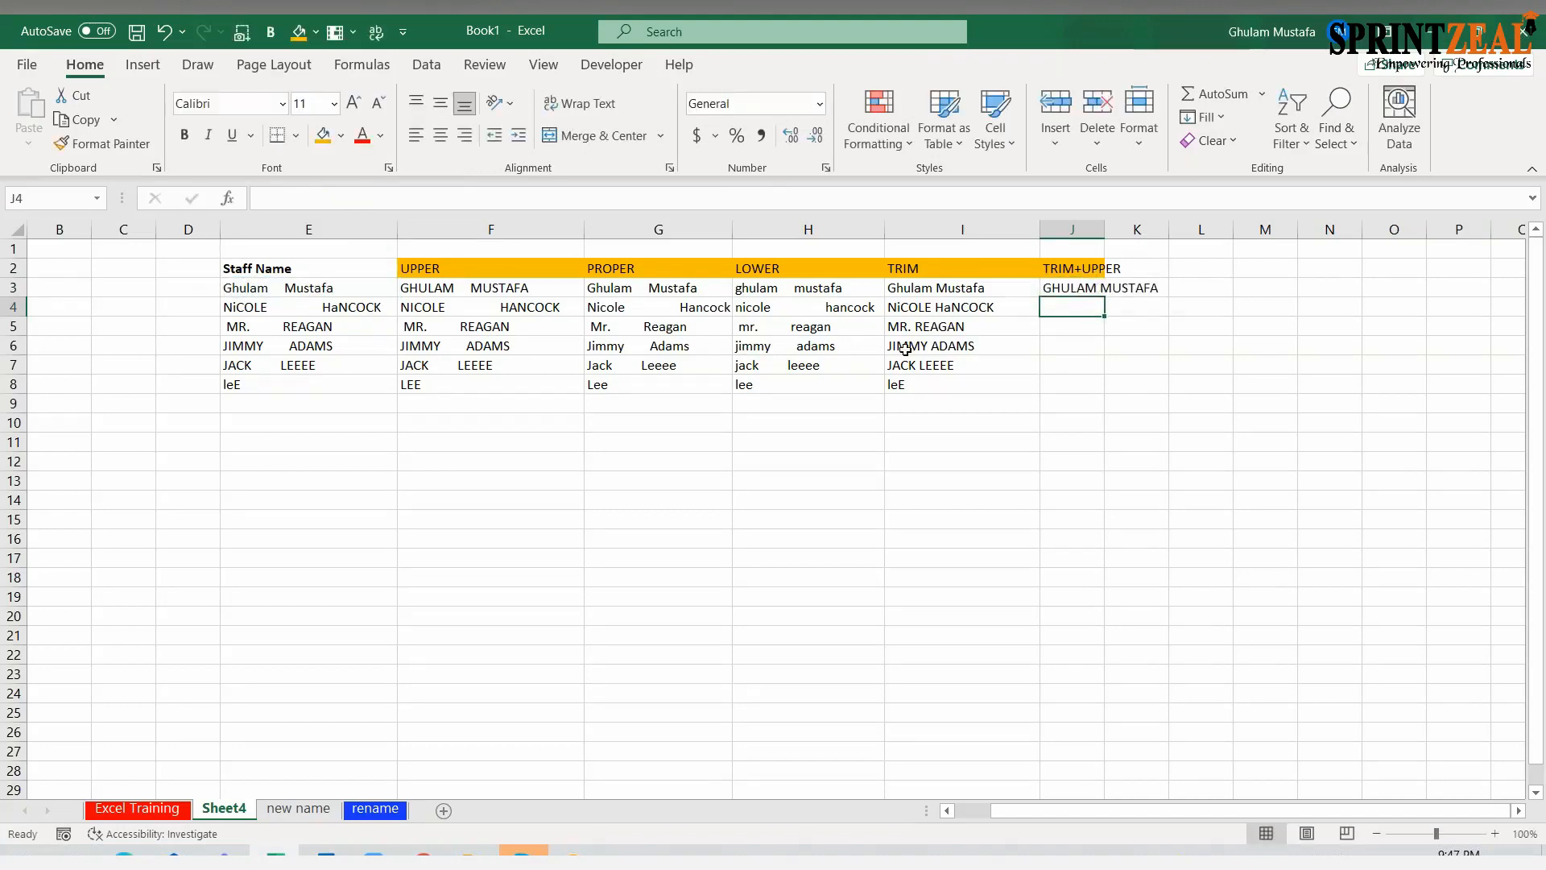
Check how the nested TRIM and UPPER functions in J3 are built and fill the formula down through J8
left_click(1100, 289)
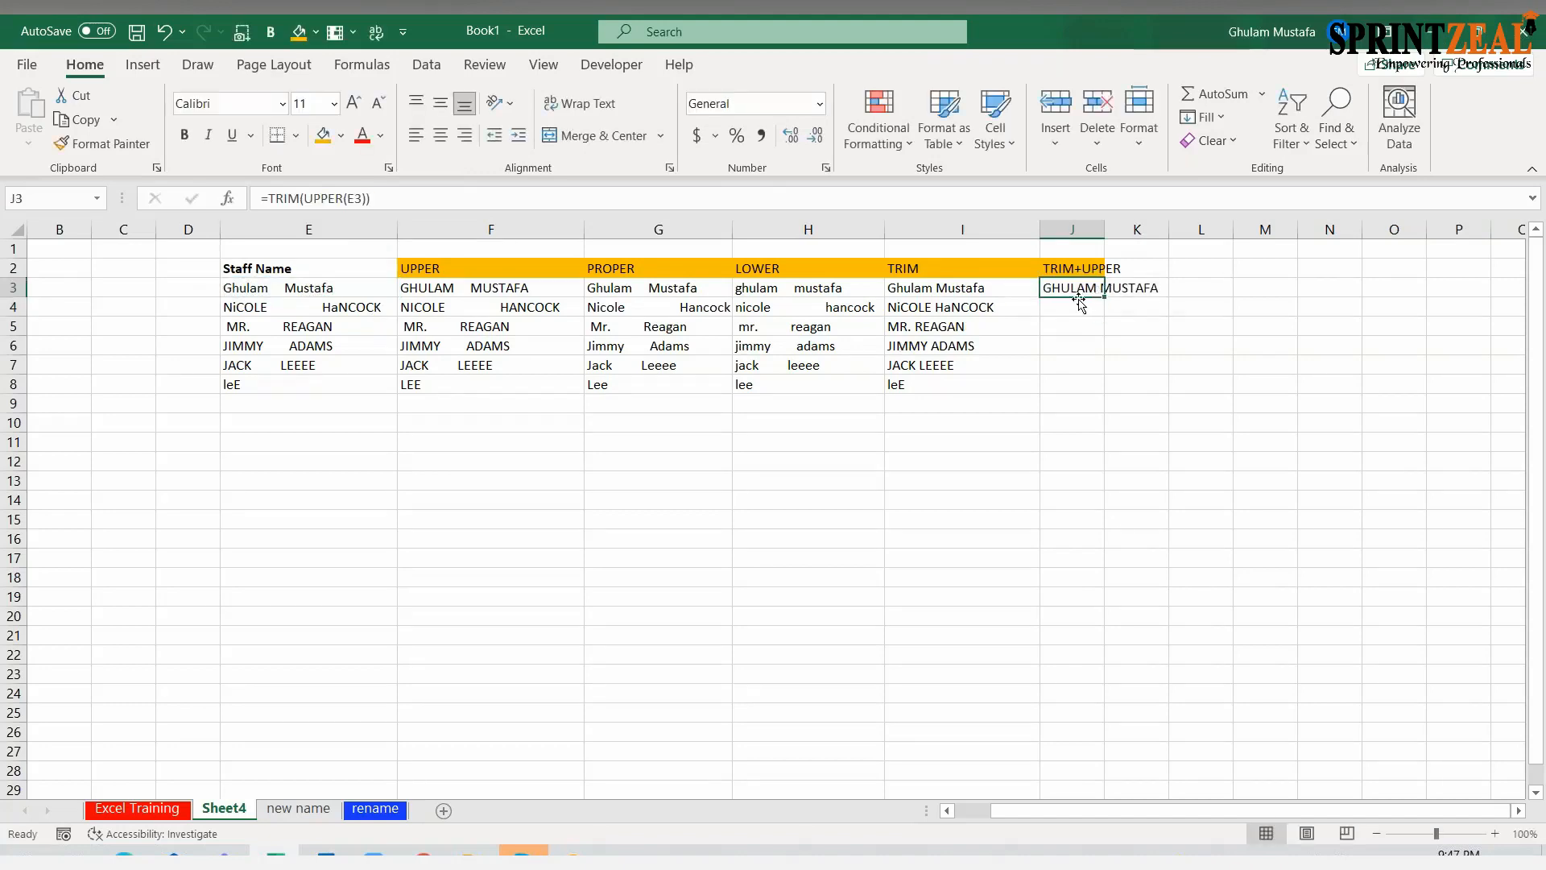
left_click(316, 202)
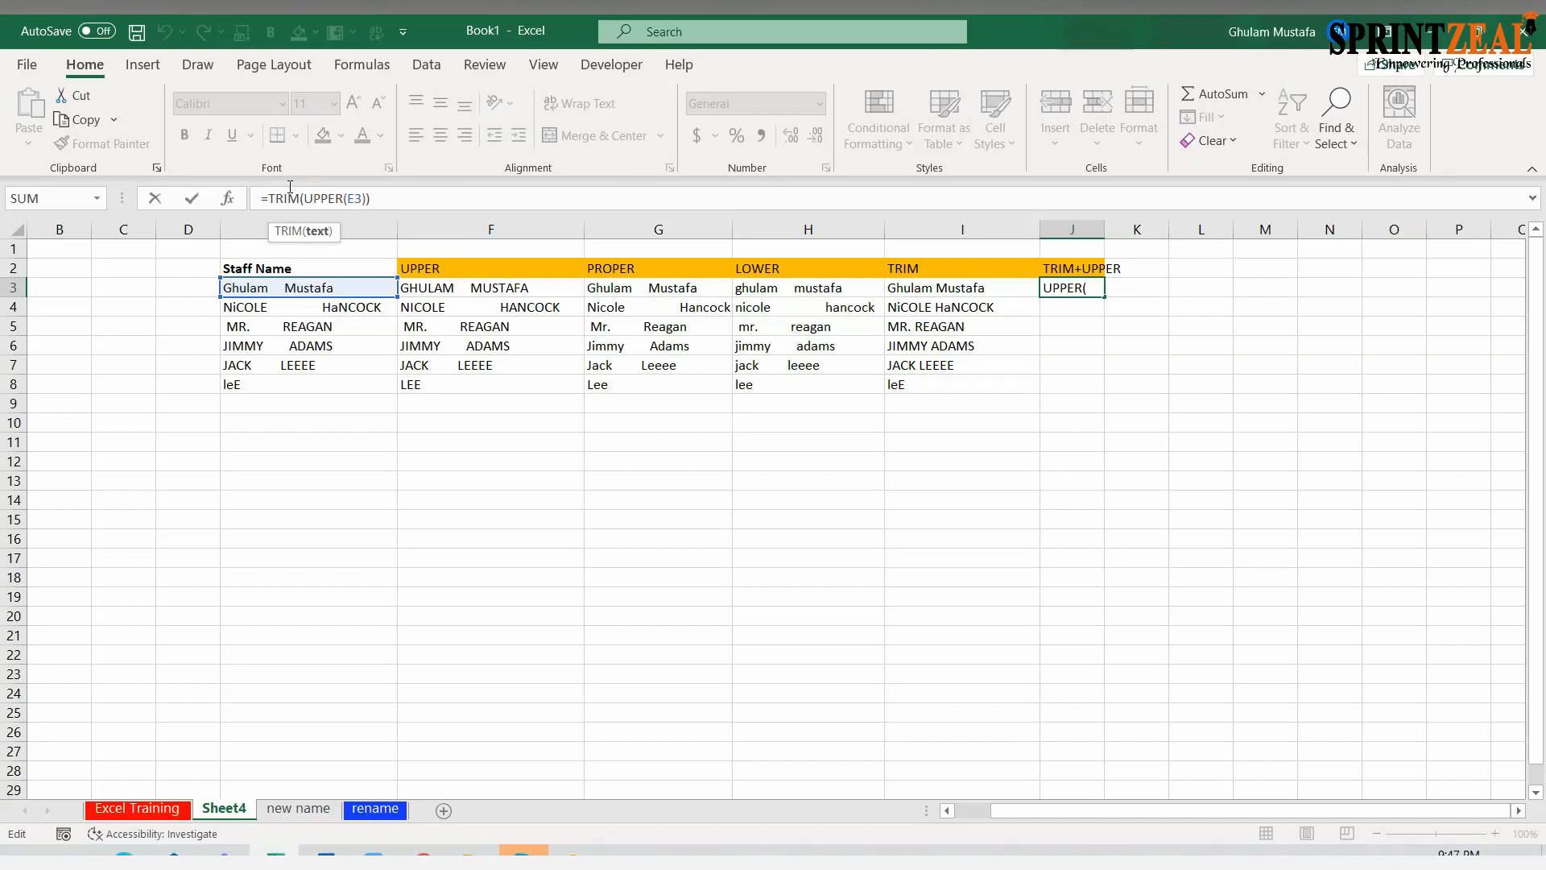
left_click(283, 201)
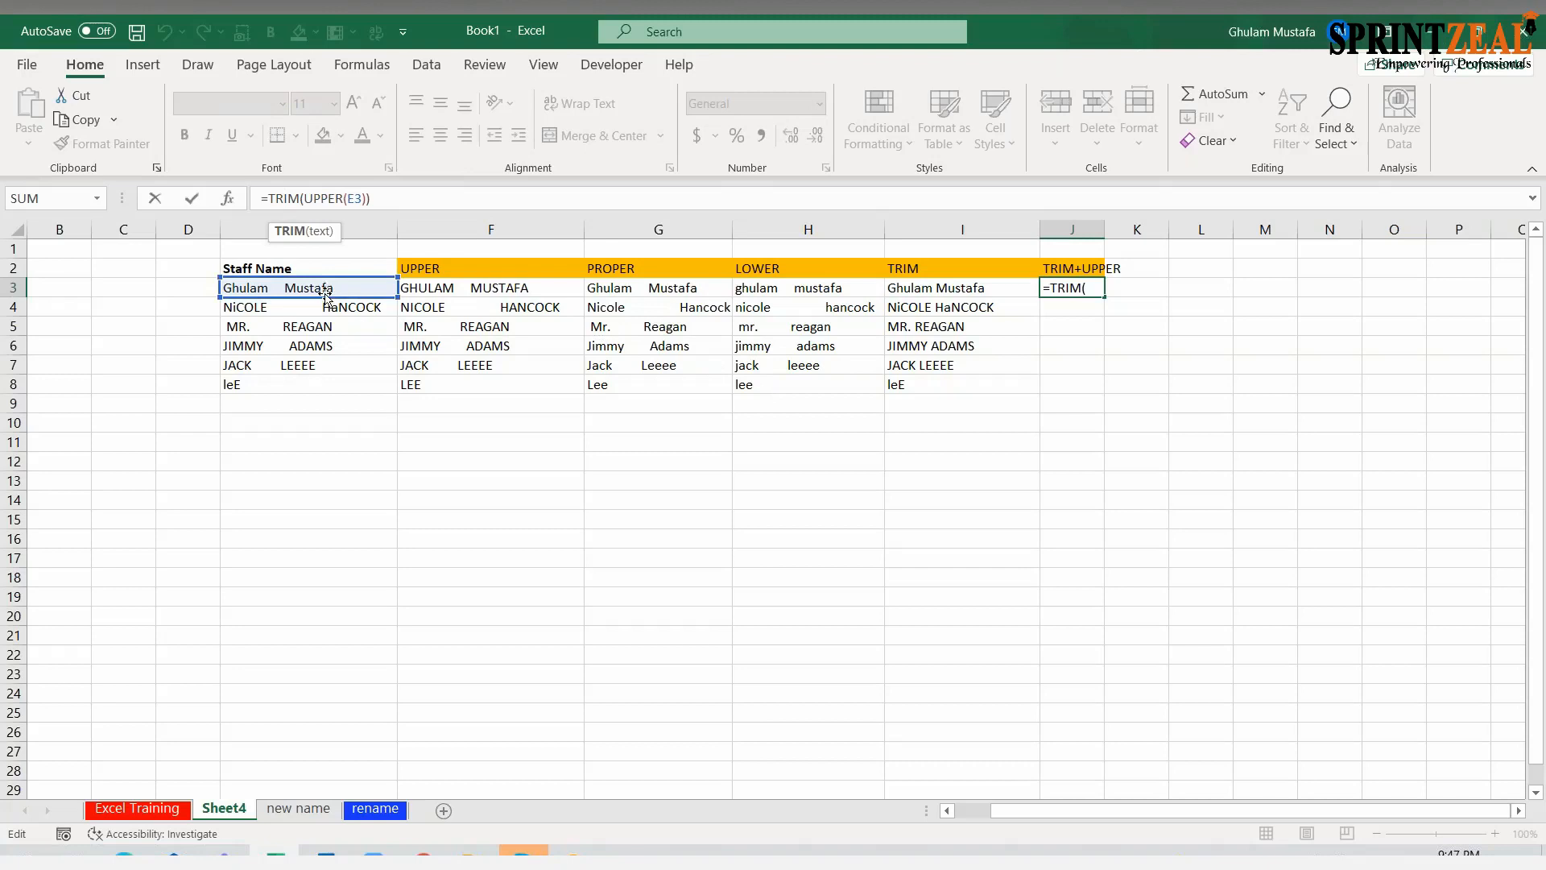
key("Escape")
left_click_drag(1104, 297, 1123, 394)
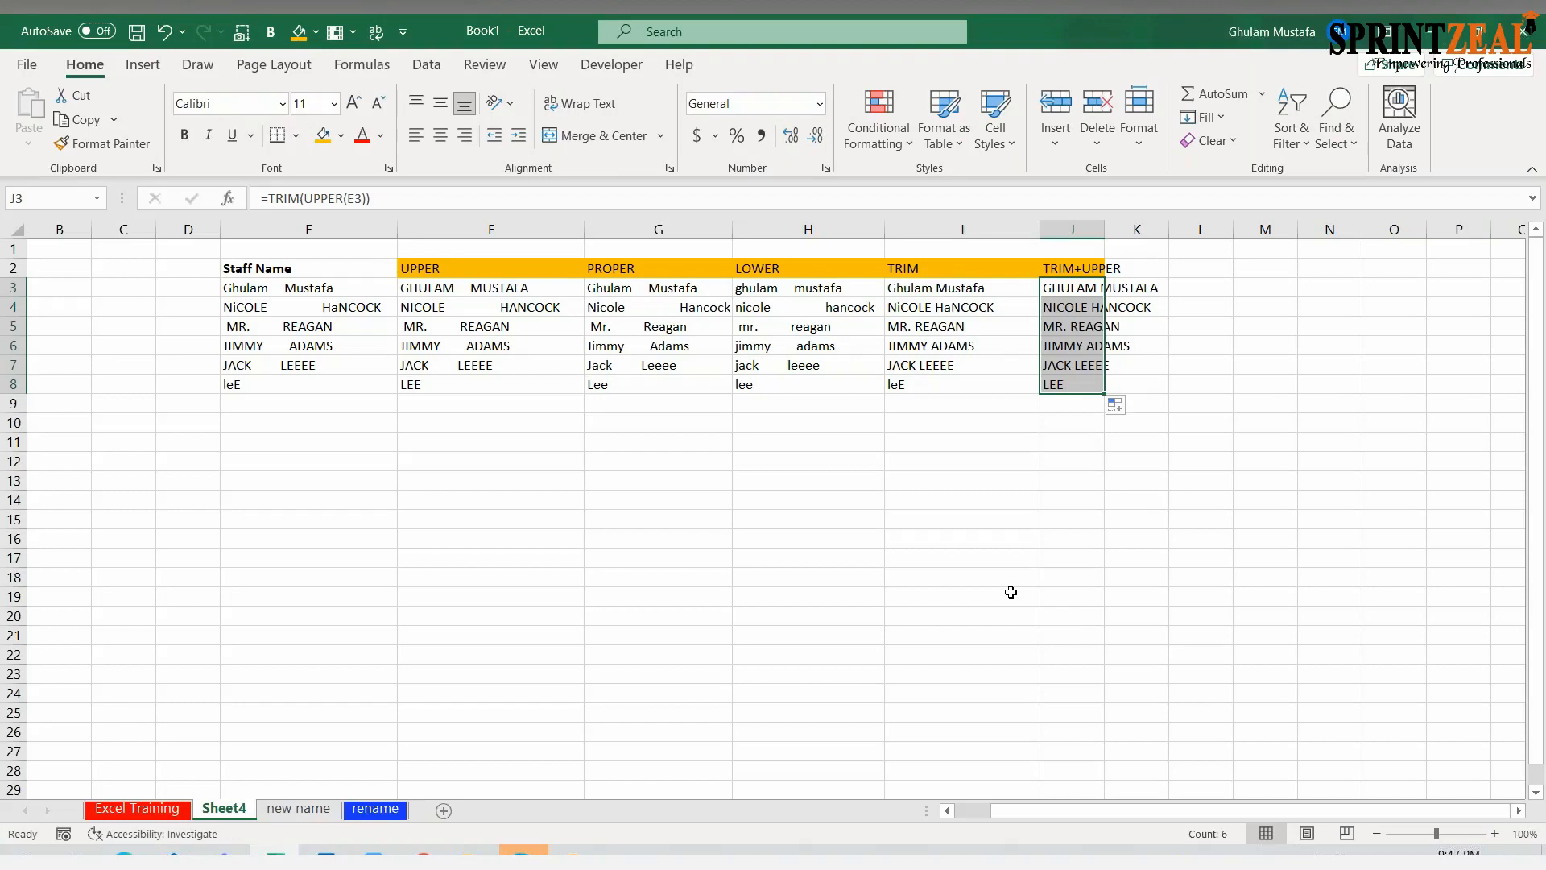
left_click(846, 540)
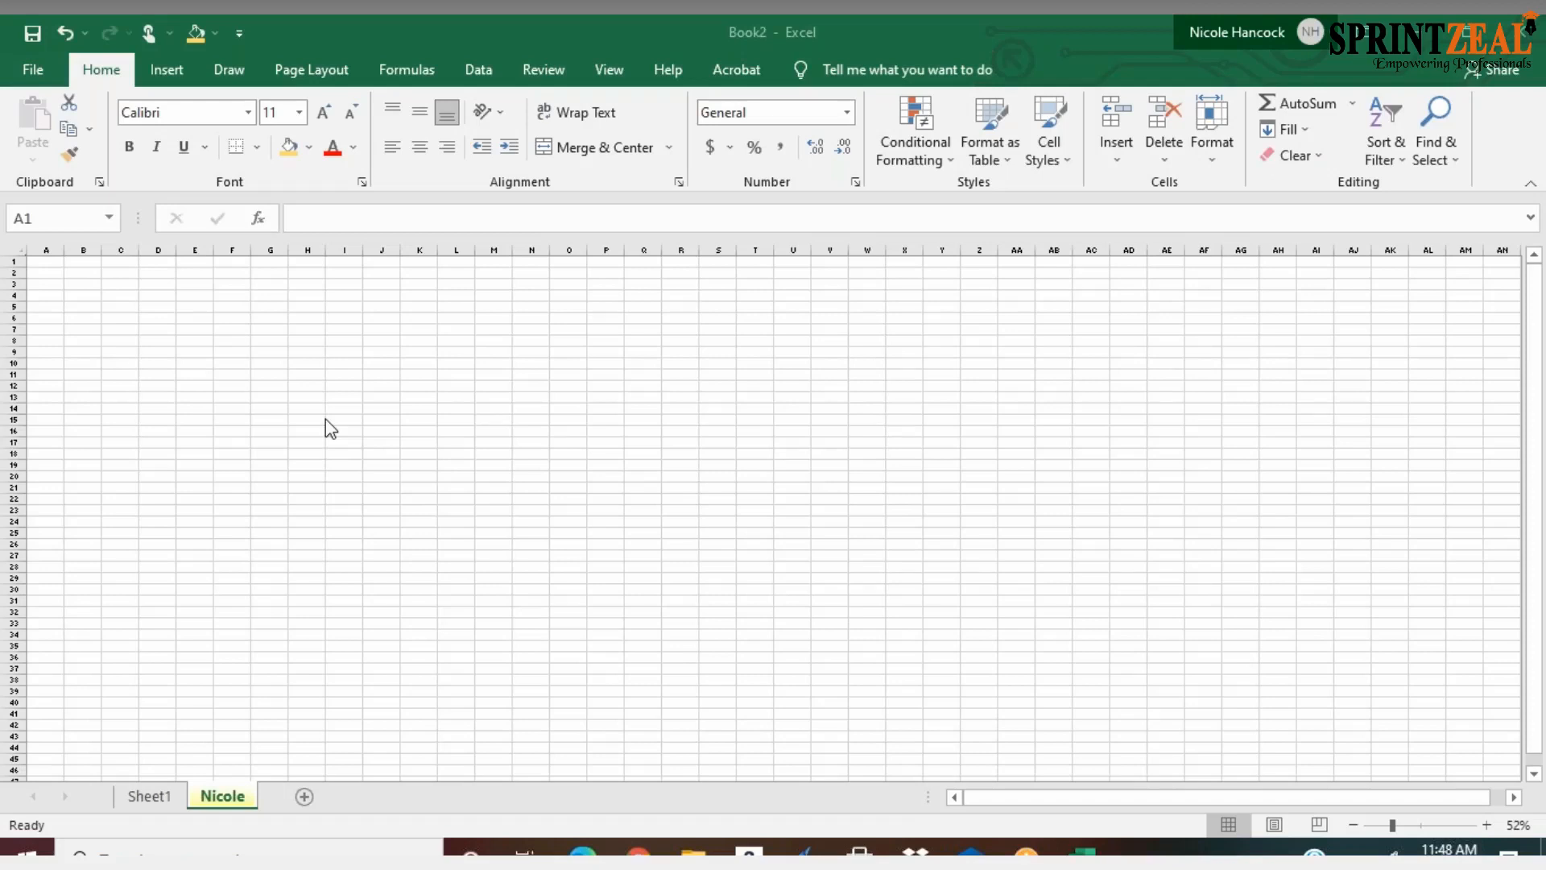
Enter a single name for each of three people in A8, A9 and A10 of the empty sheet
scroll(325, 418, "up", 1)
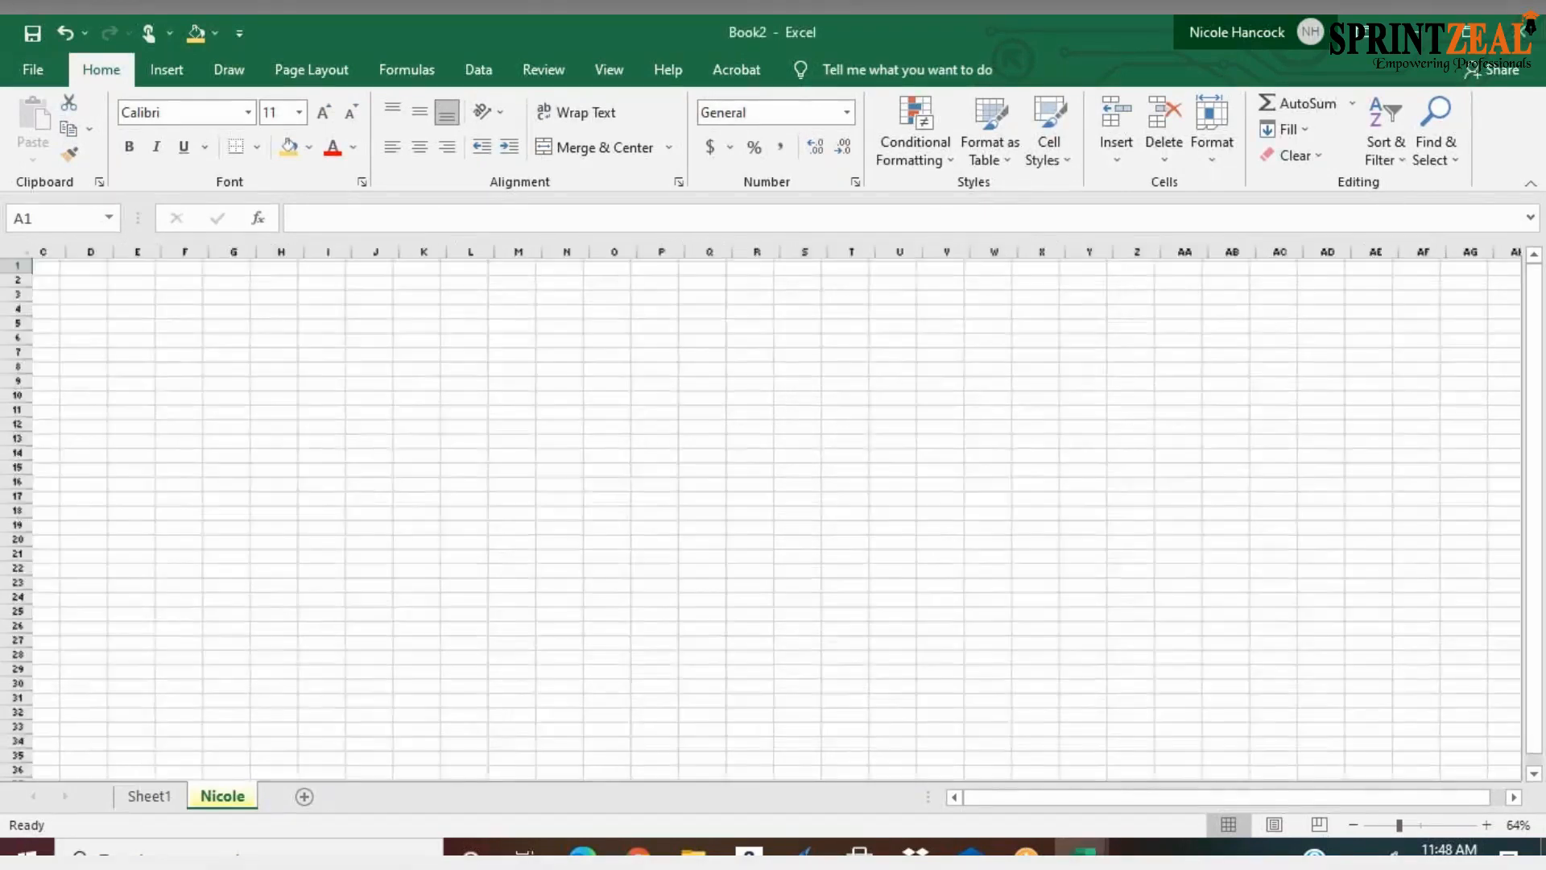
scroll(325, 418, "up", 2)
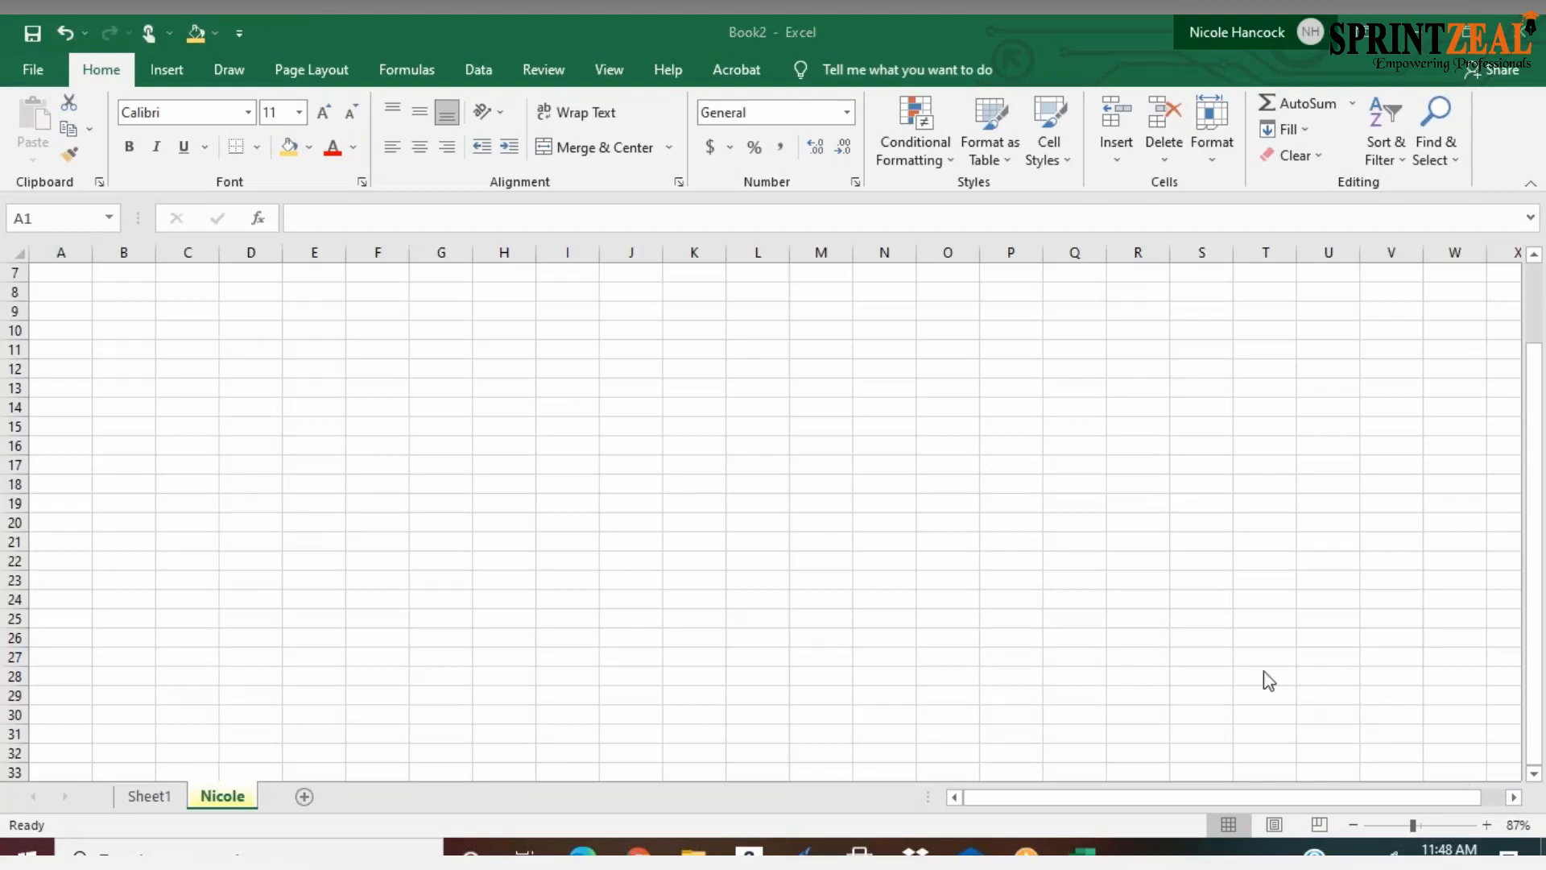
left_click(51, 292)
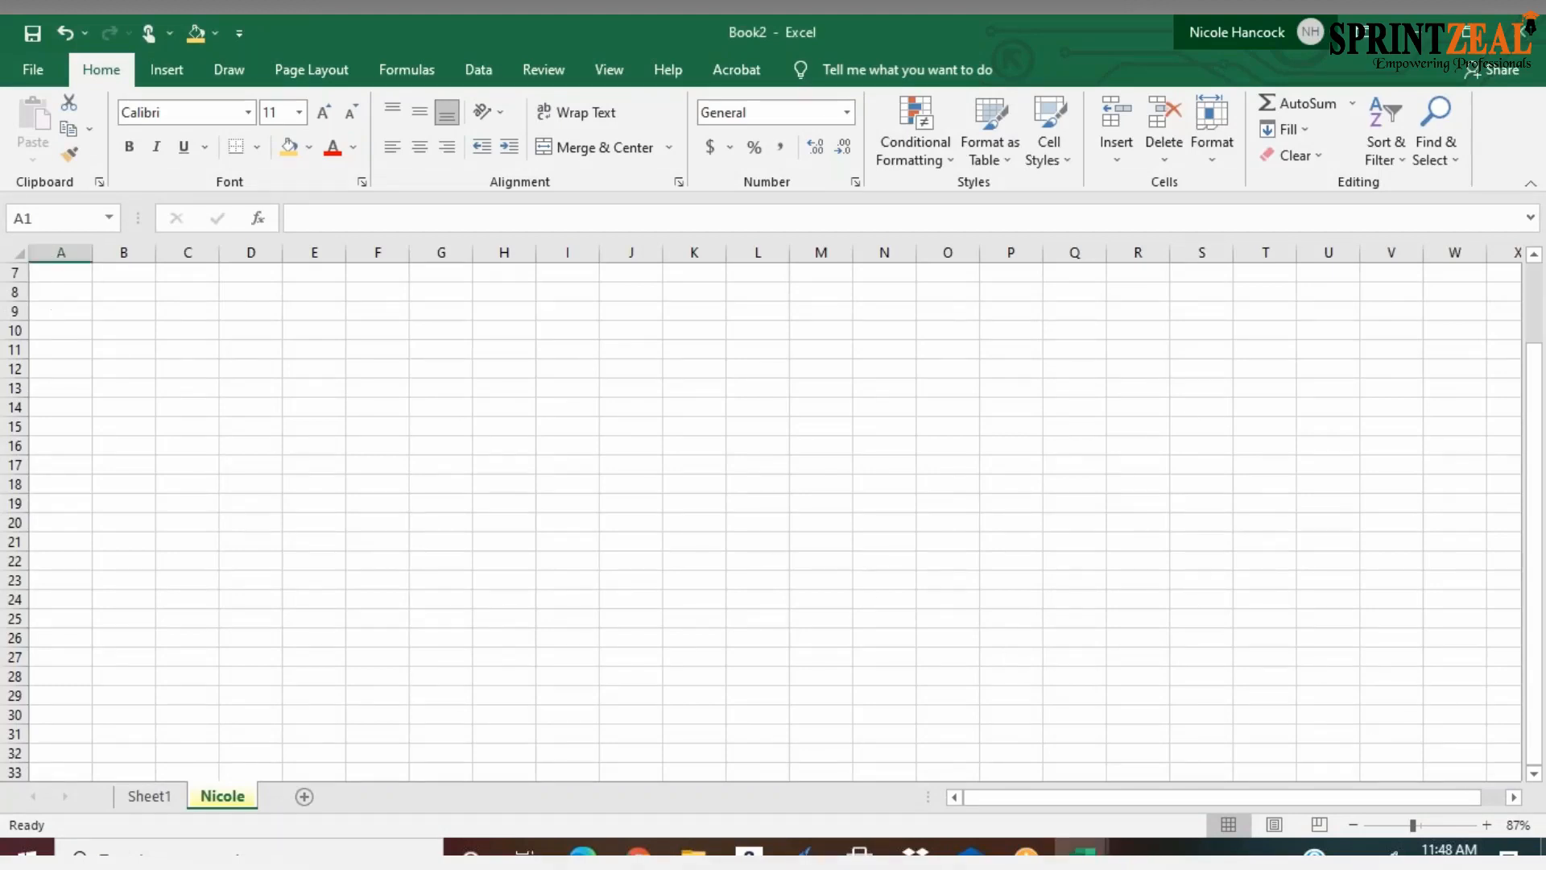
left_click(52, 292)
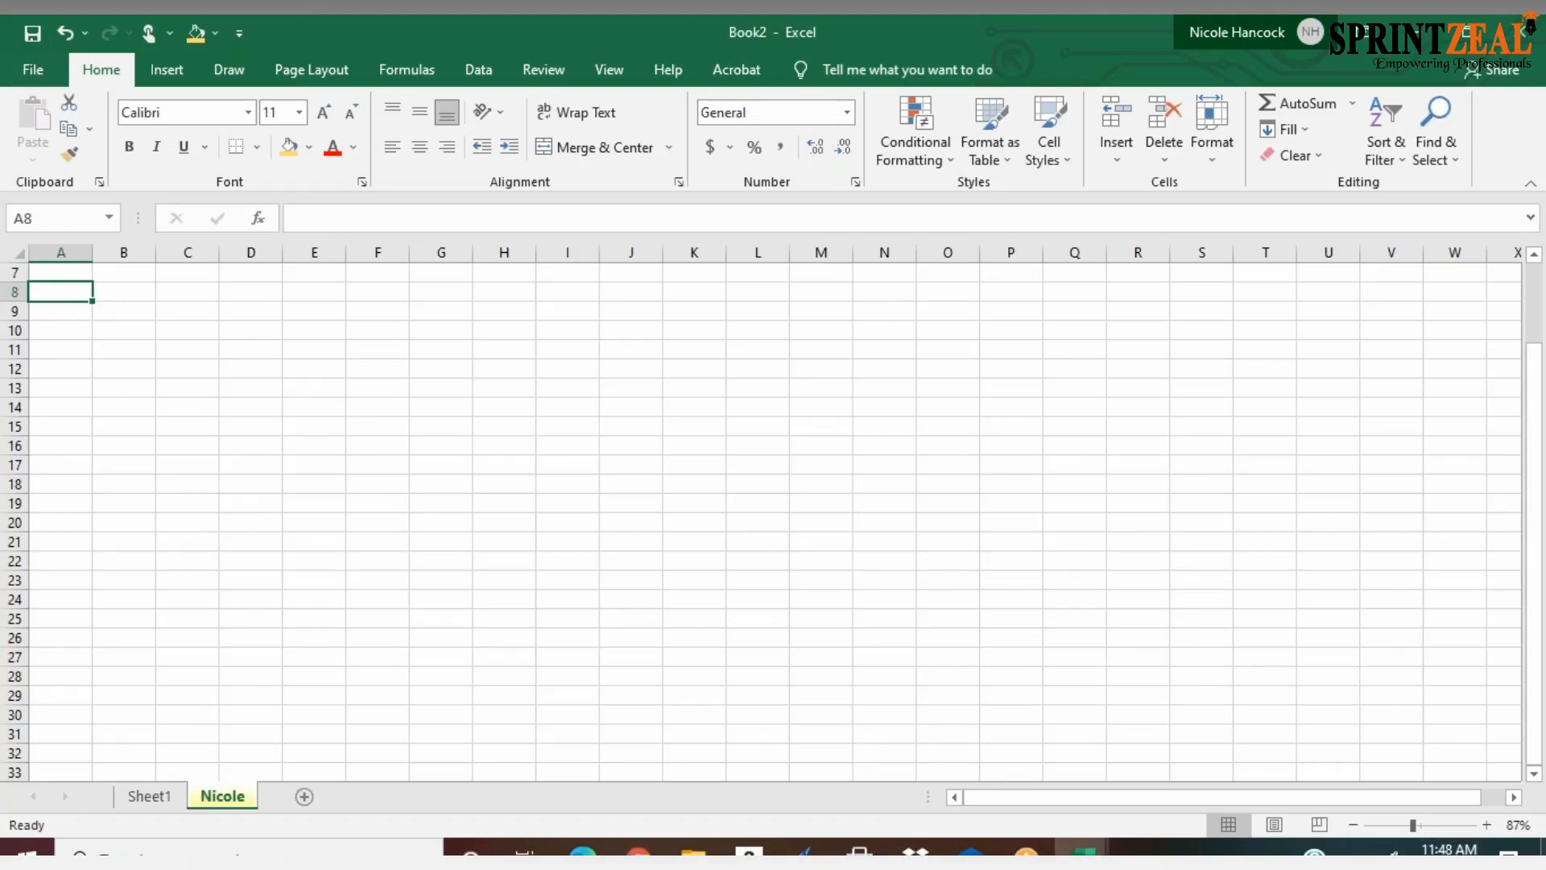
type("Nicole")
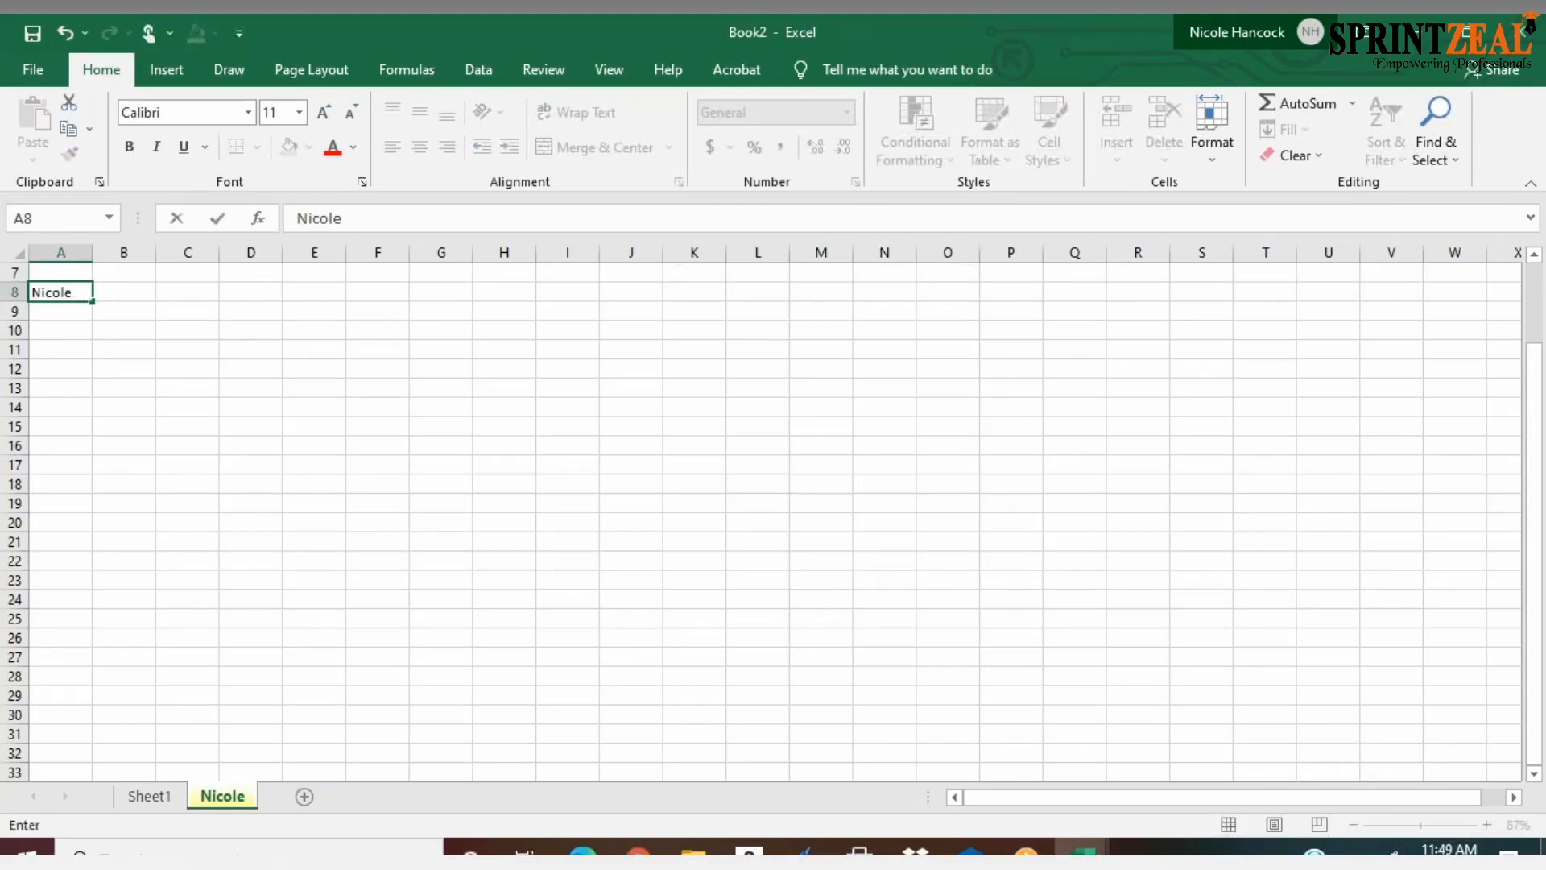
key("Return")
type("Reagan")
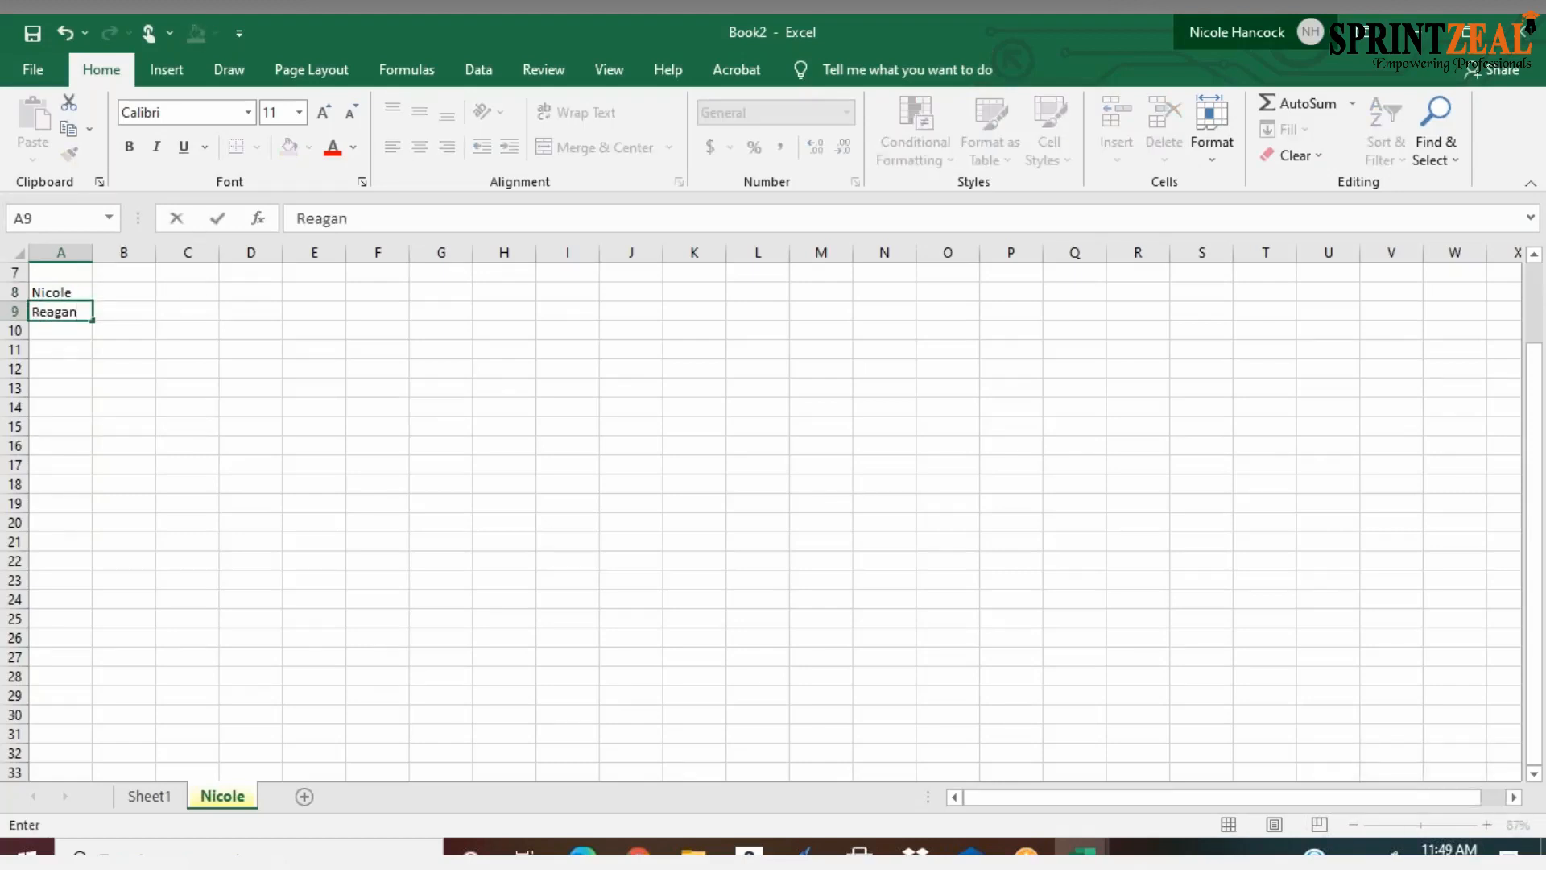
key("Return")
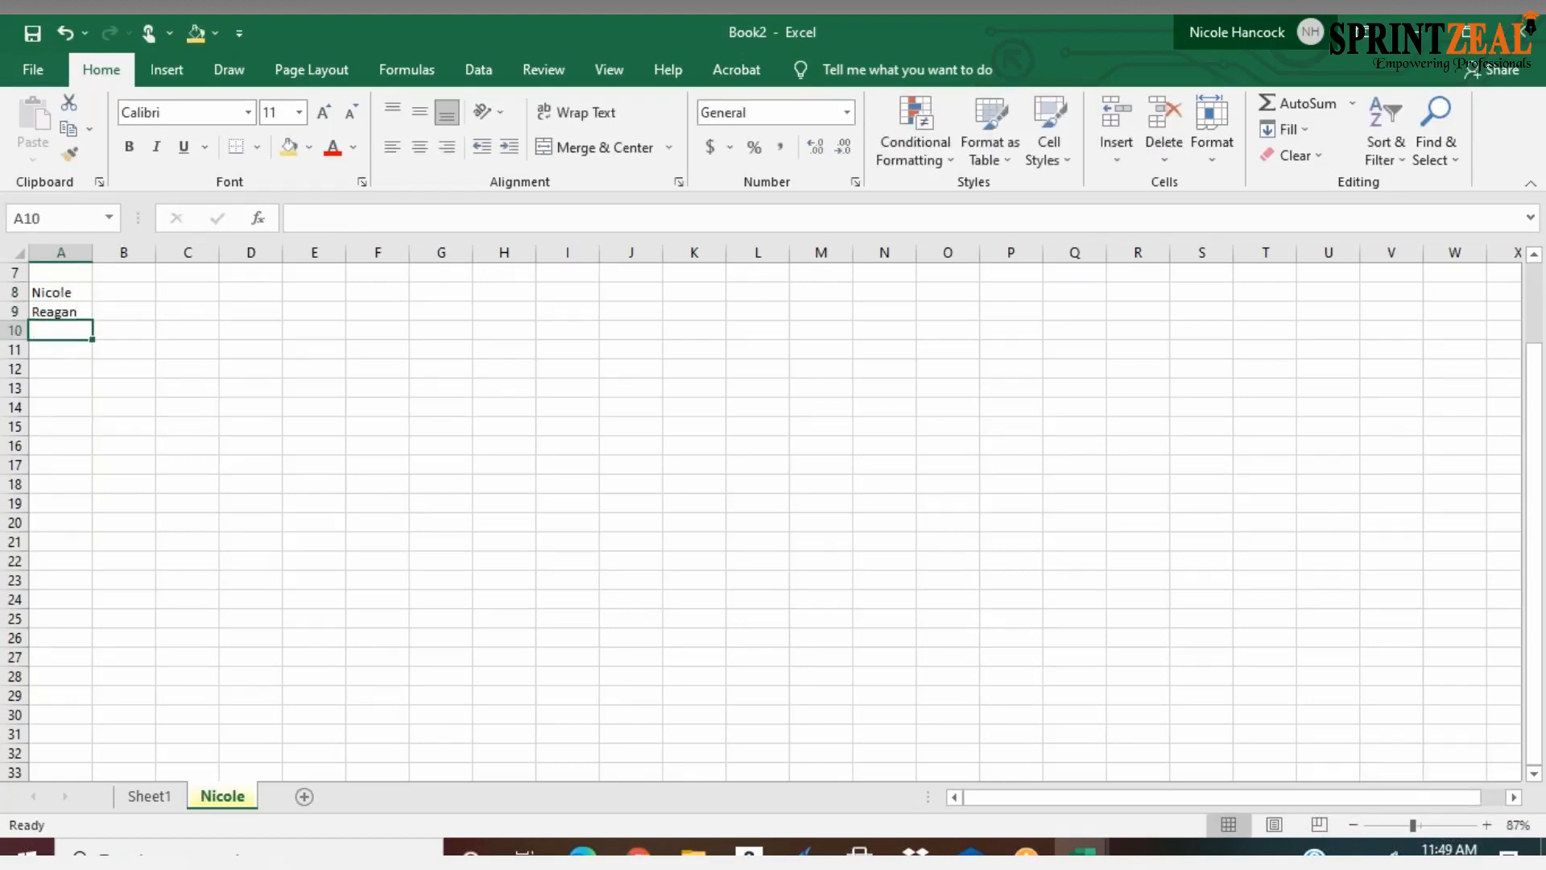
type("M")
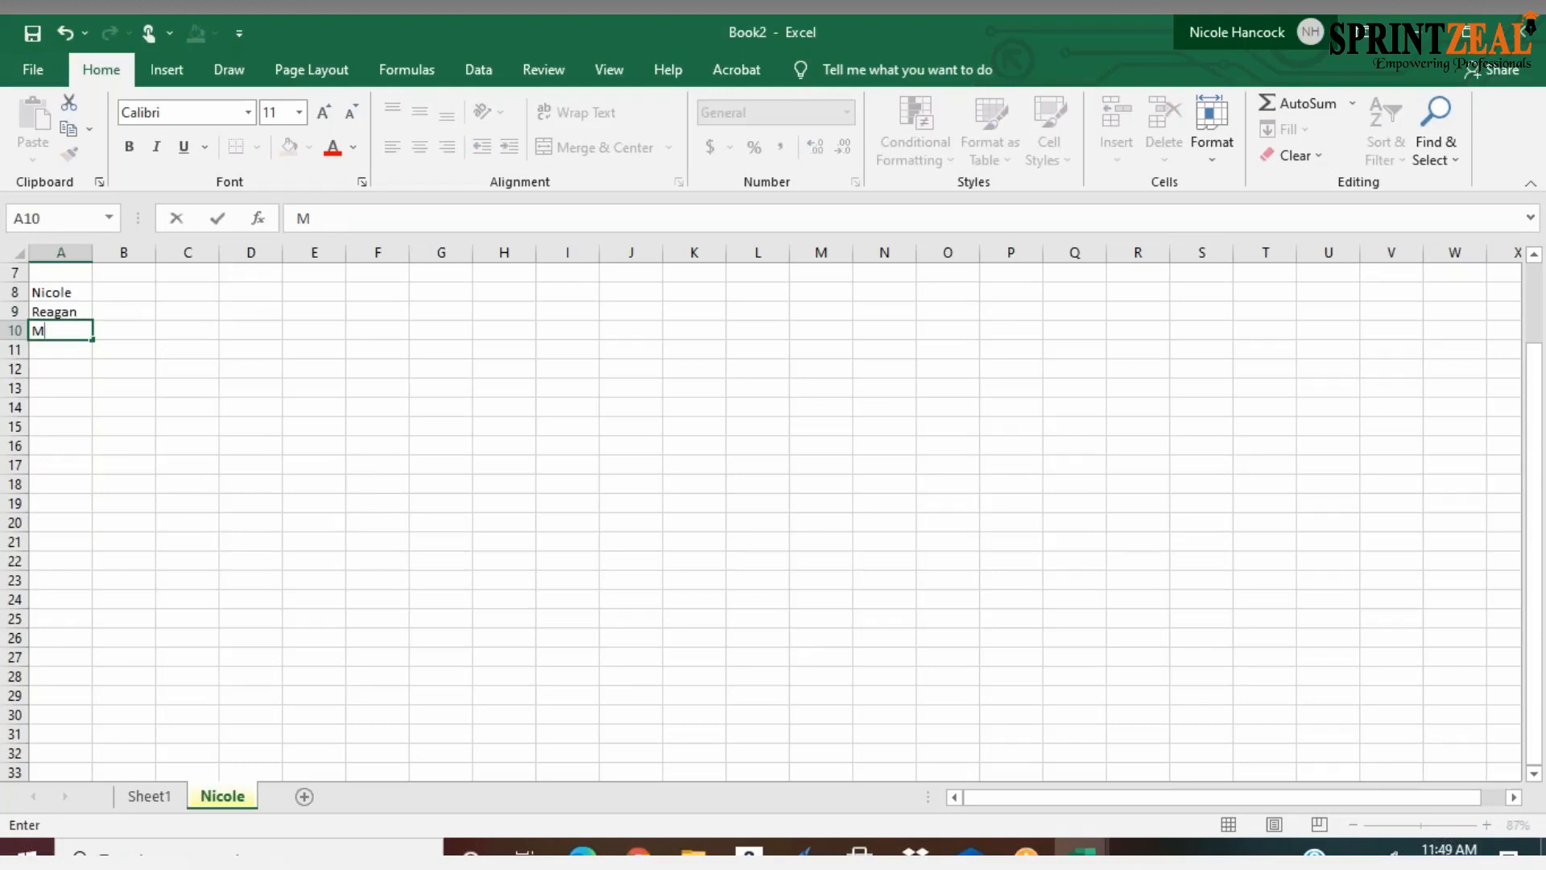
type("ustaga")
key("BackSpace")
key("BackSpace")
type("fa")
key("ctrl+Return")
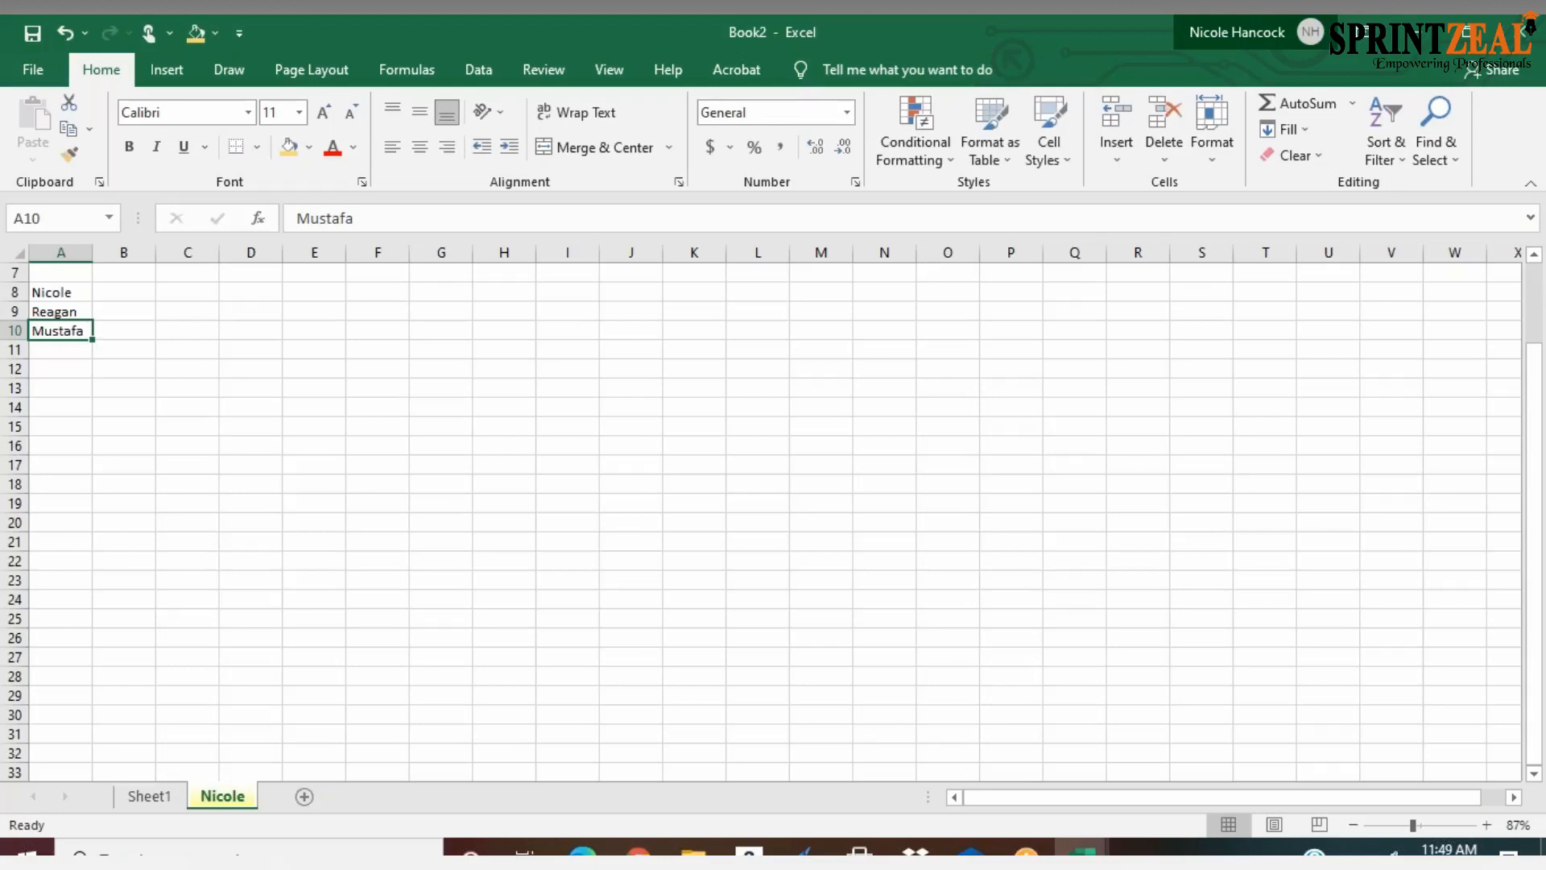
Append the surnames to the first names in A8 and A9
double_click(81, 293)
type("Hancock")
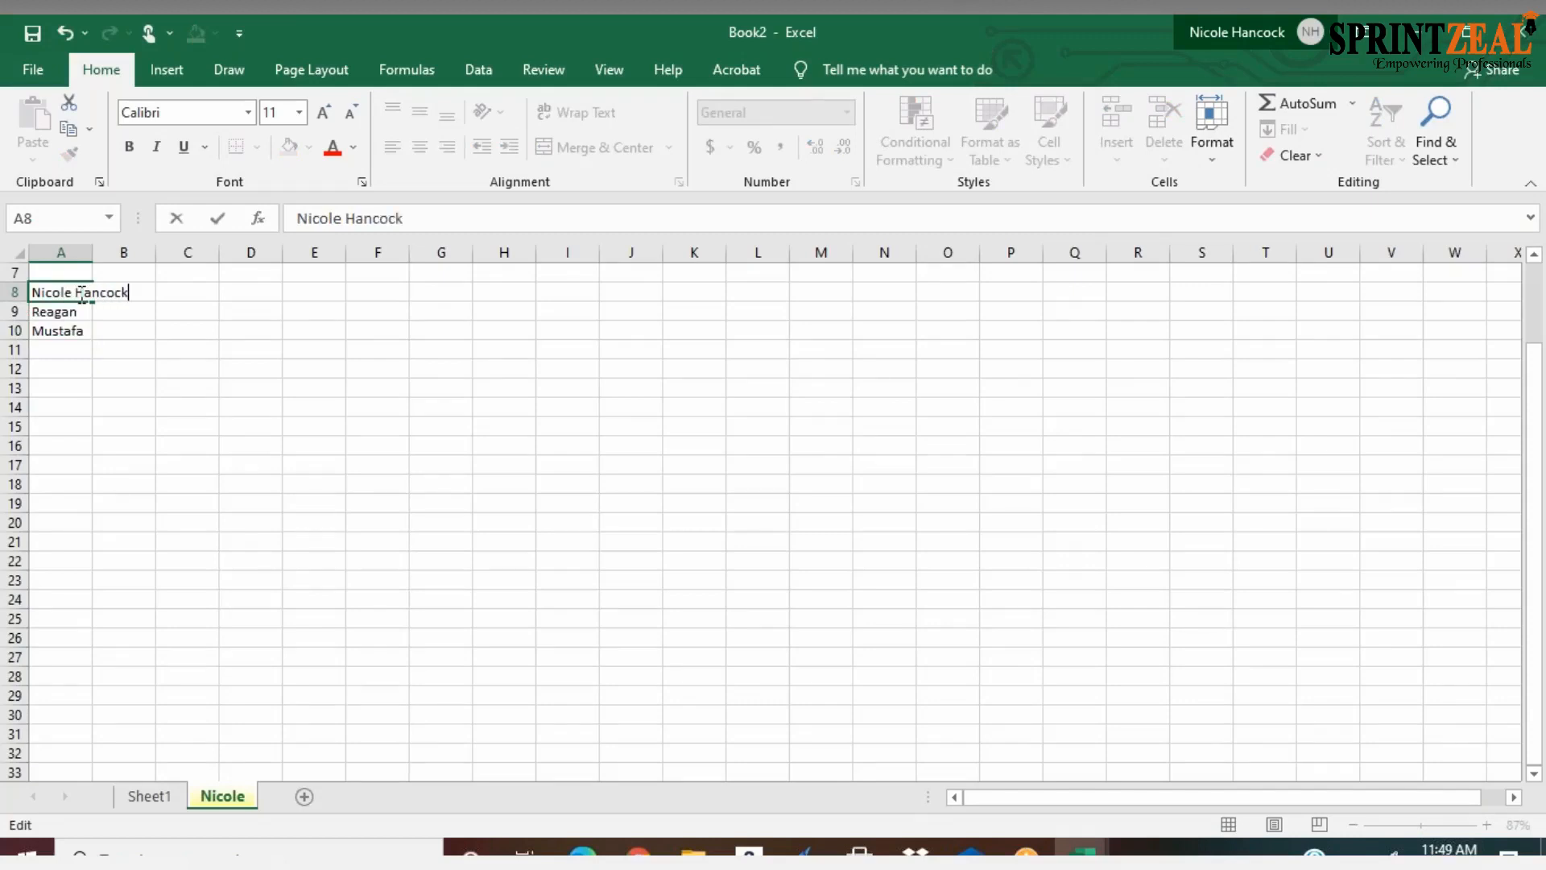
left_click(78, 311)
double_click(78, 311)
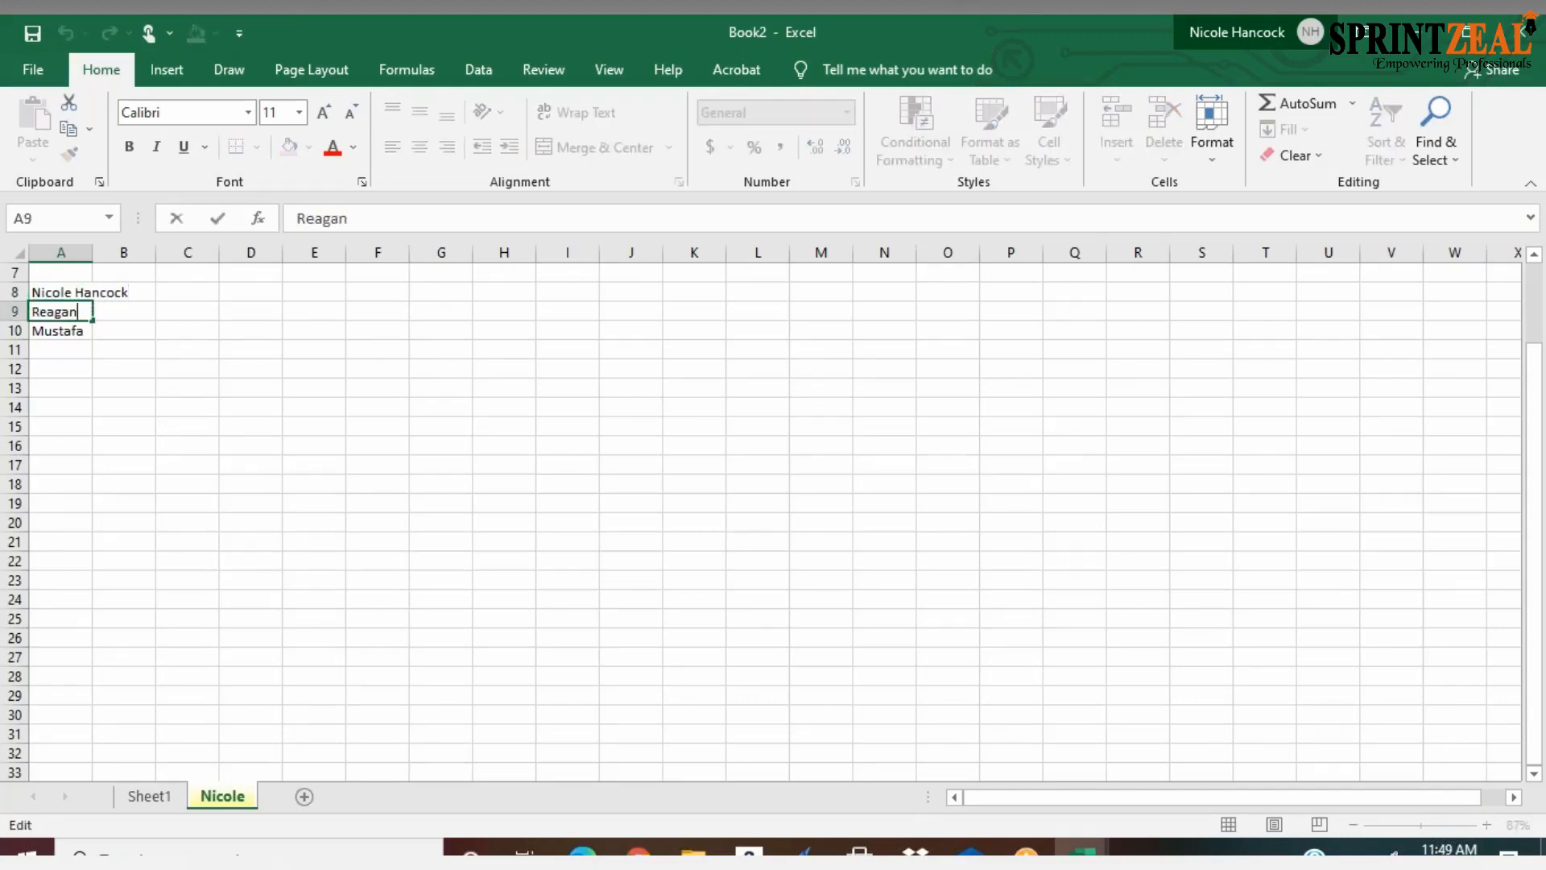
type("Lif")
type("don")
Complete the third person's full name in A10 and widen column A to fit the names
left_click(76, 329)
double_click(76, 334)
left_click(34, 333)
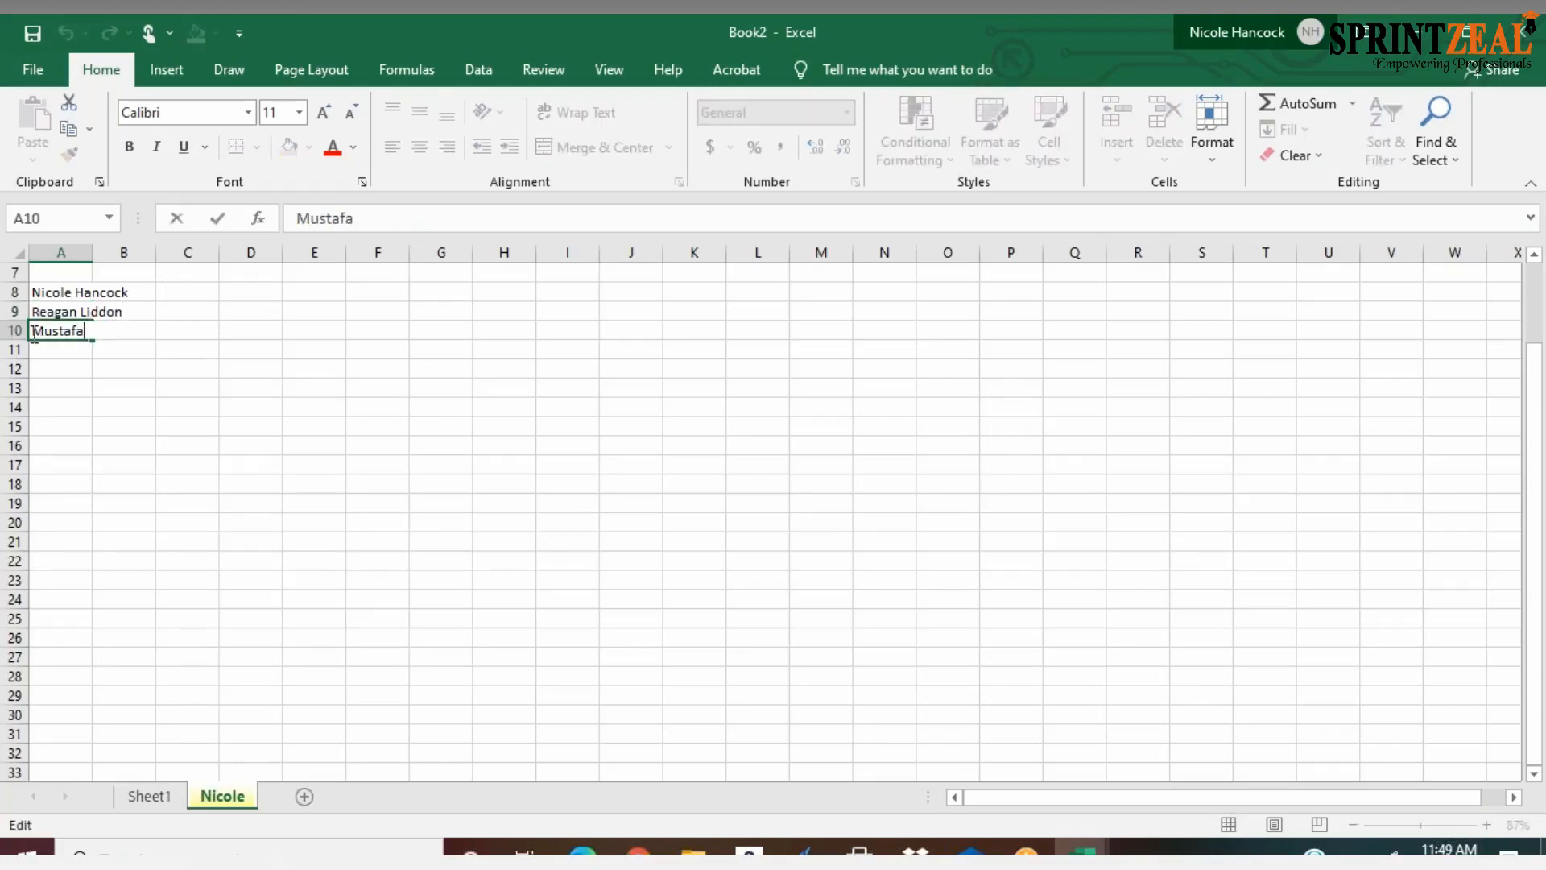
type("Gh")
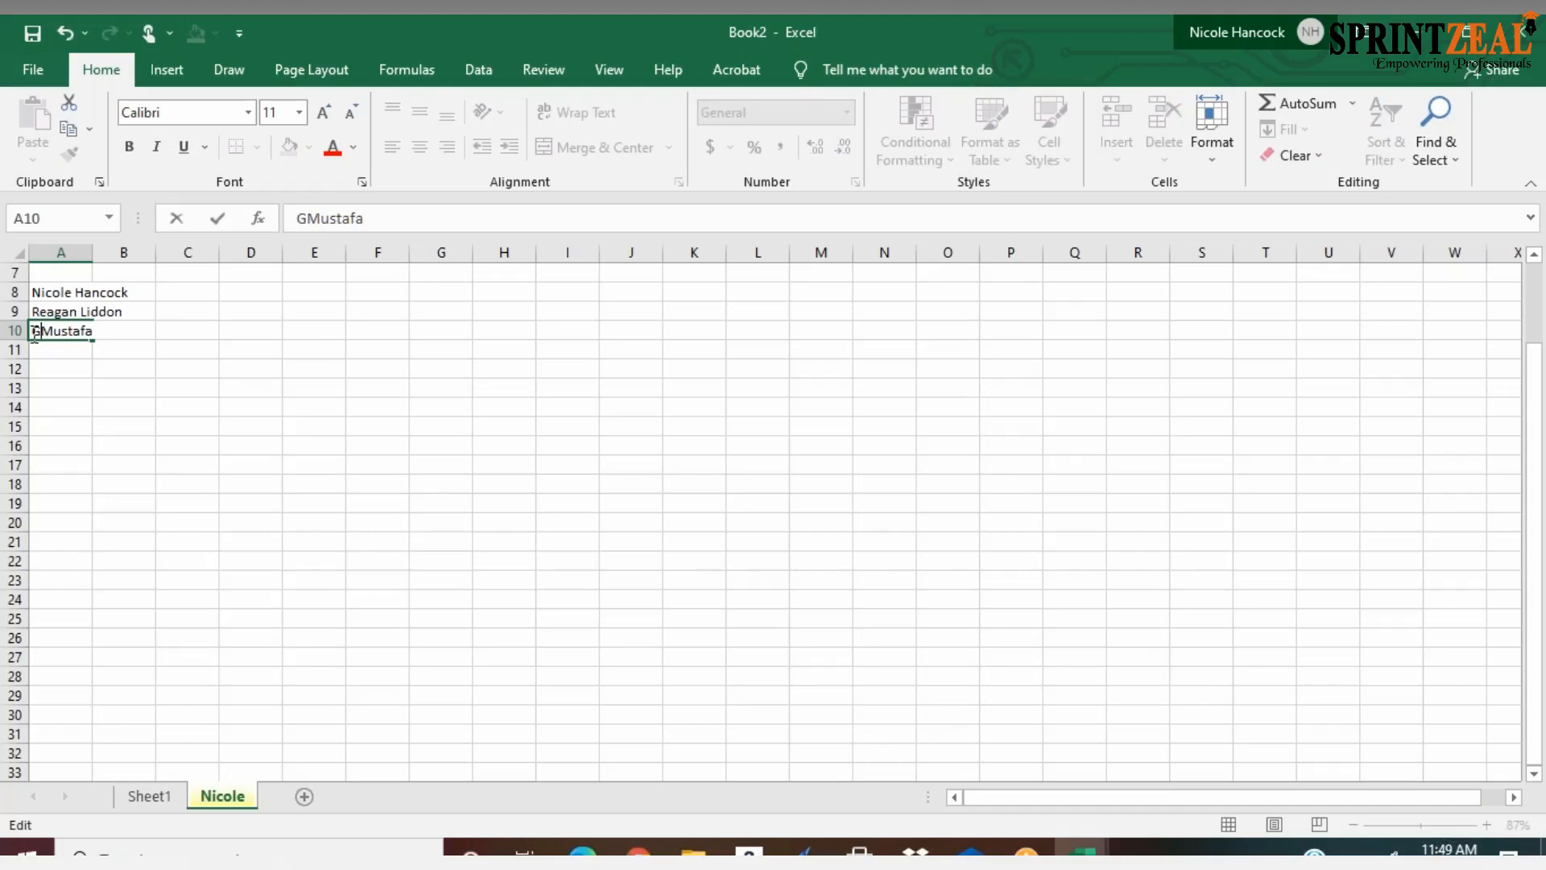
type("ulam")
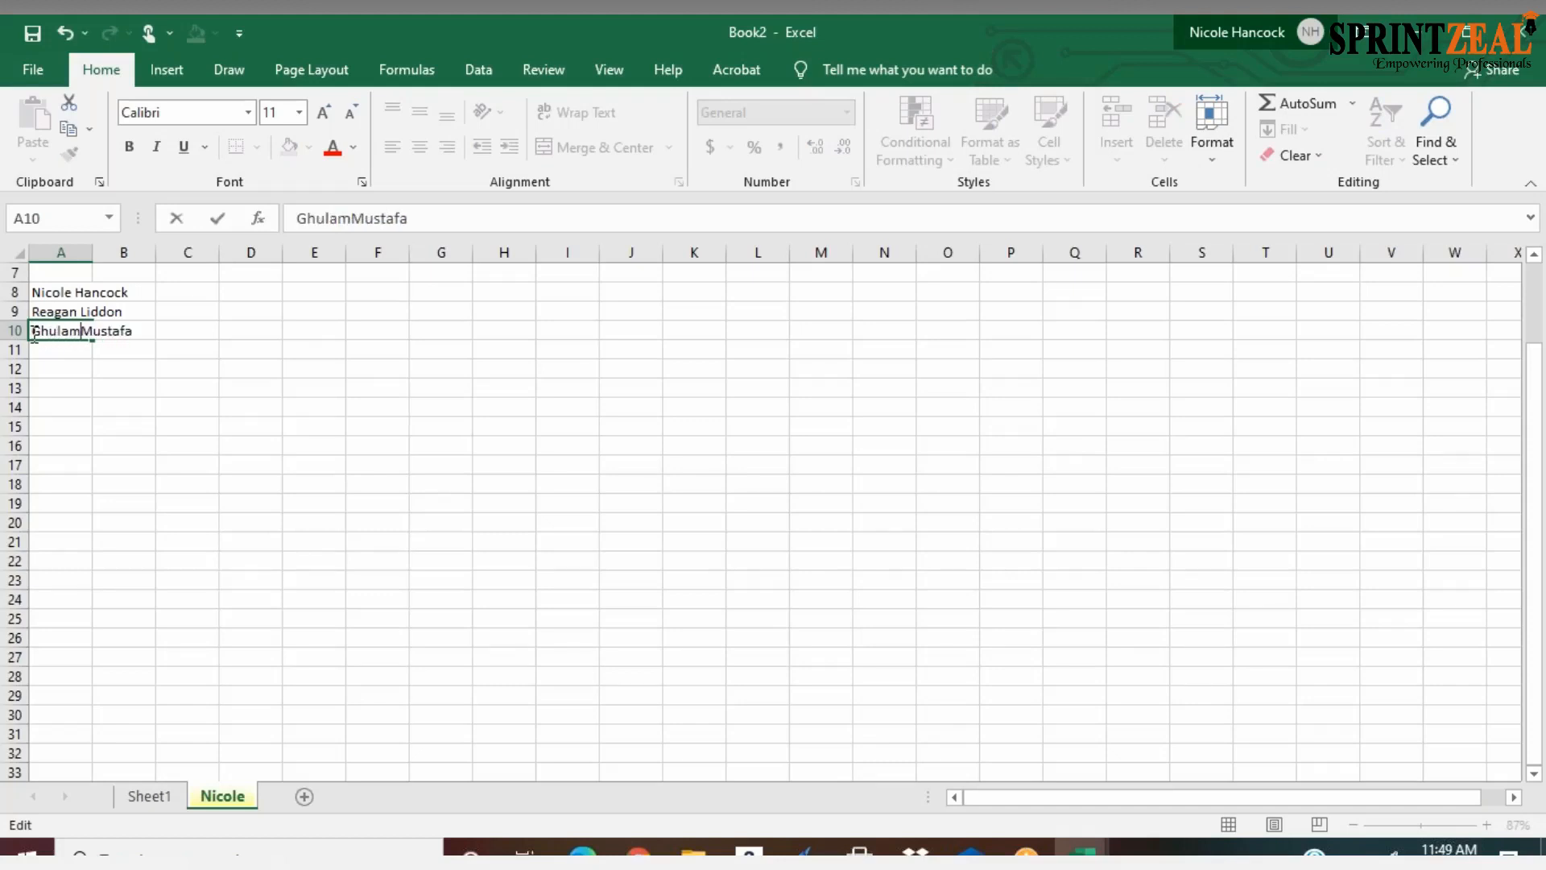
key("BackSpace")
key("BackSpace")
key("BackSpace")
key("BackSpace")
key("BackSpace")
key("BackSpace")
key("BackSpace")
key("Right")
key("Right")
key("Right")
type("n Ghulam")
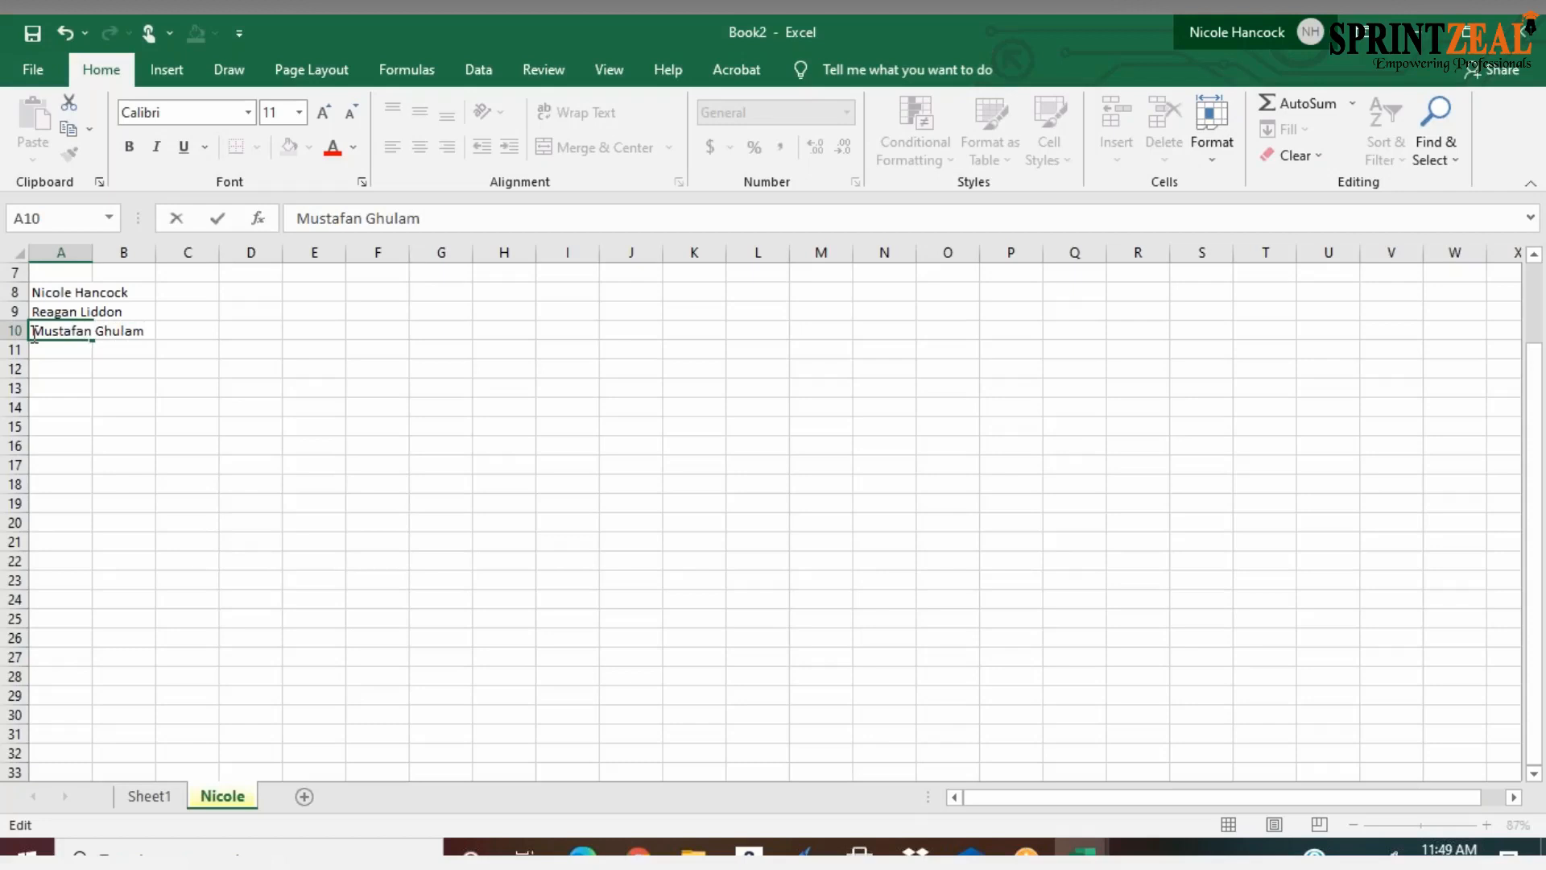
left_click(121, 426)
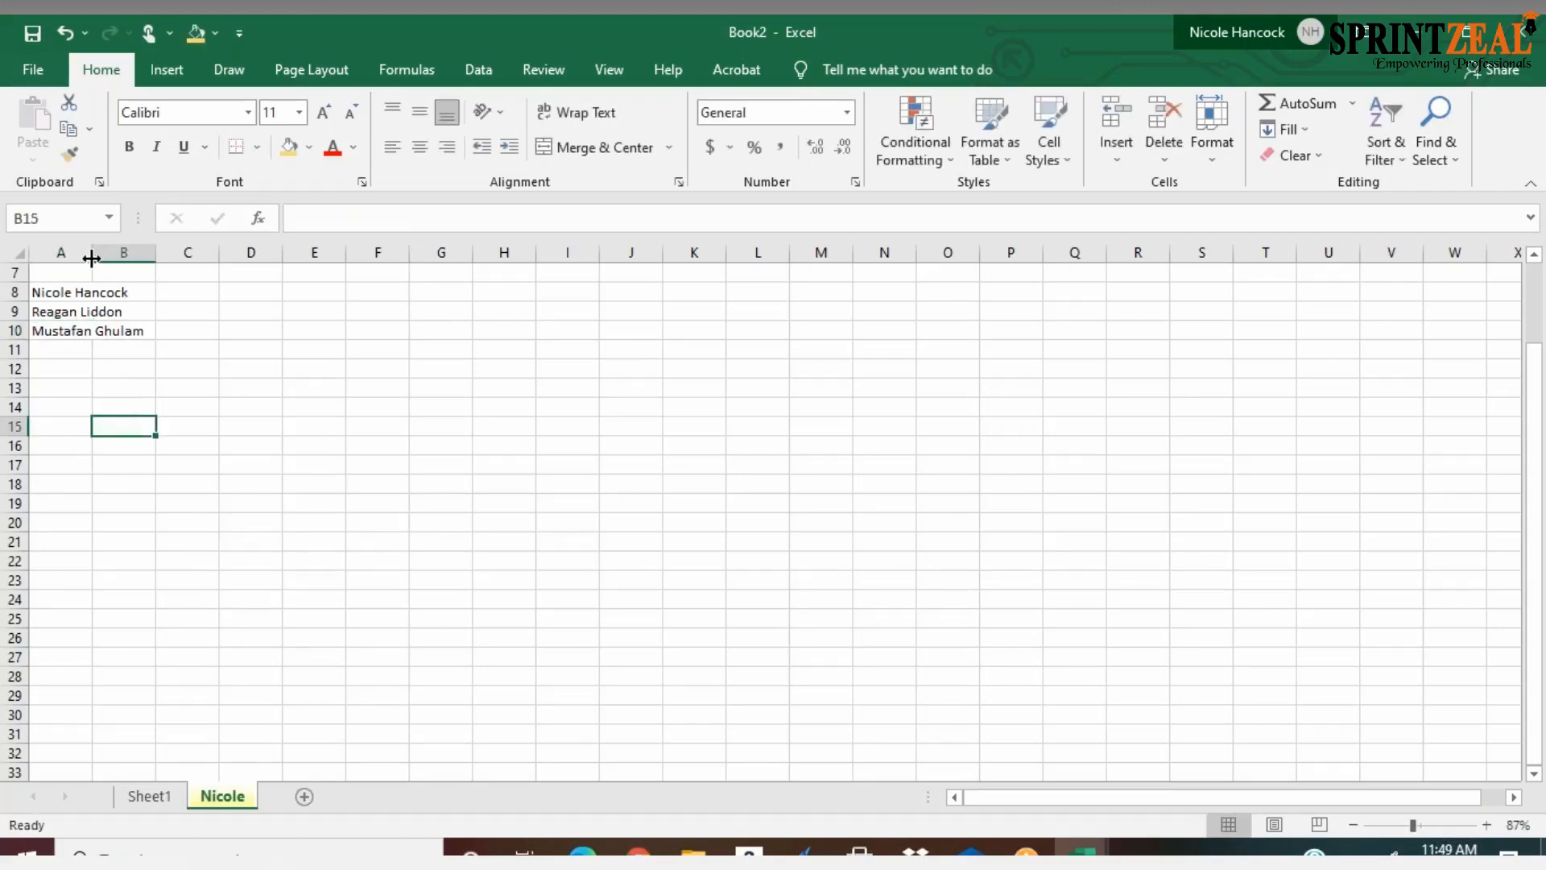
left_click_drag(91, 258, 153, 258)
Enter the column headings upper, lower, proper, trim and trim+upper in cells B7 through F7
left_click(190, 277)
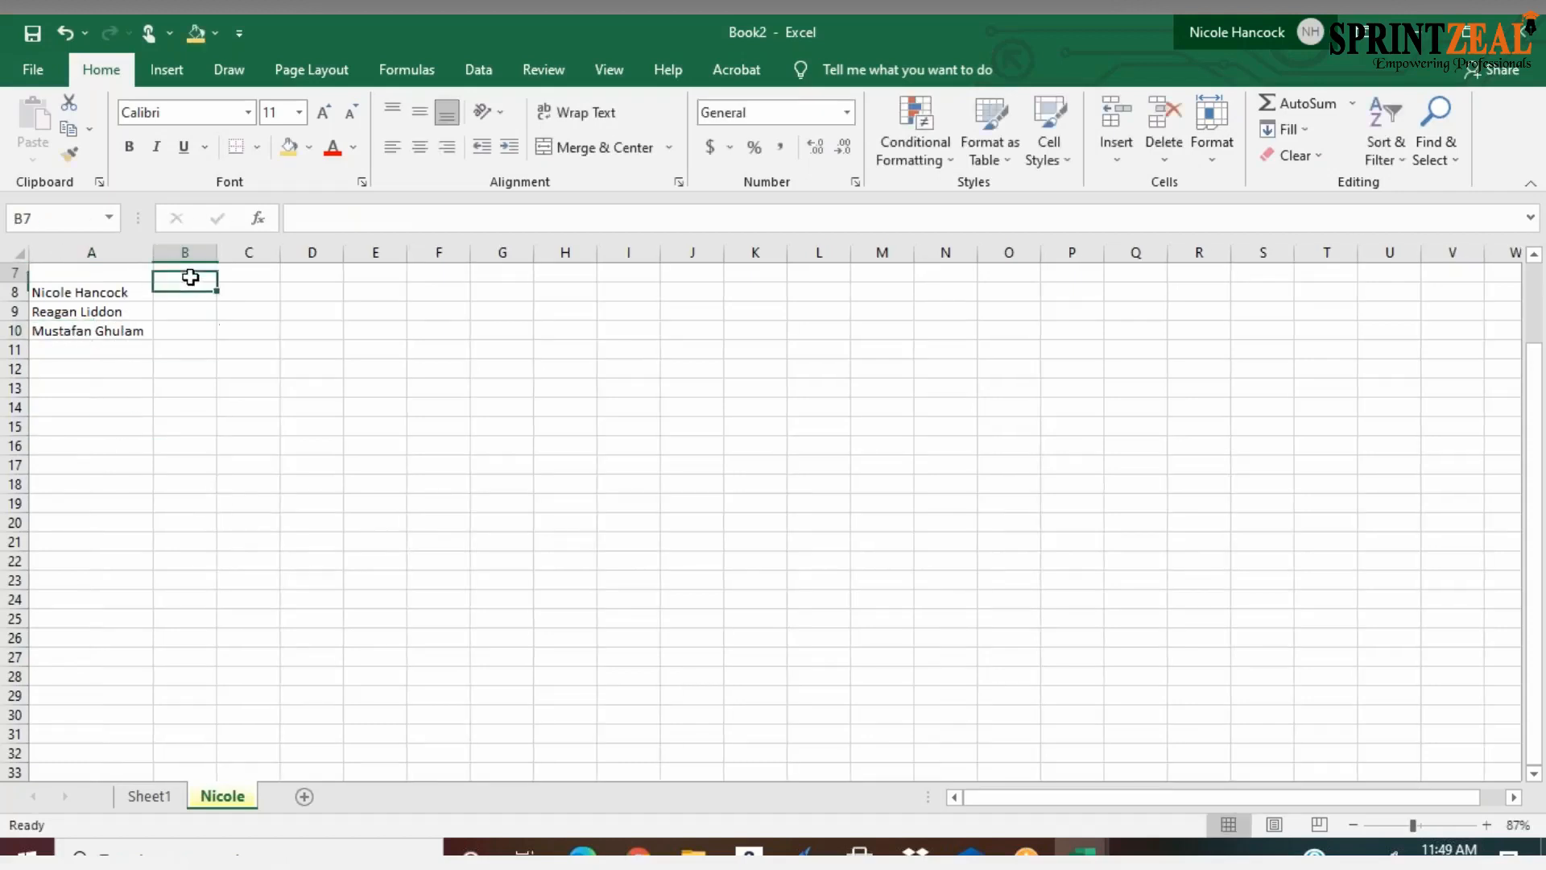
type("upper")
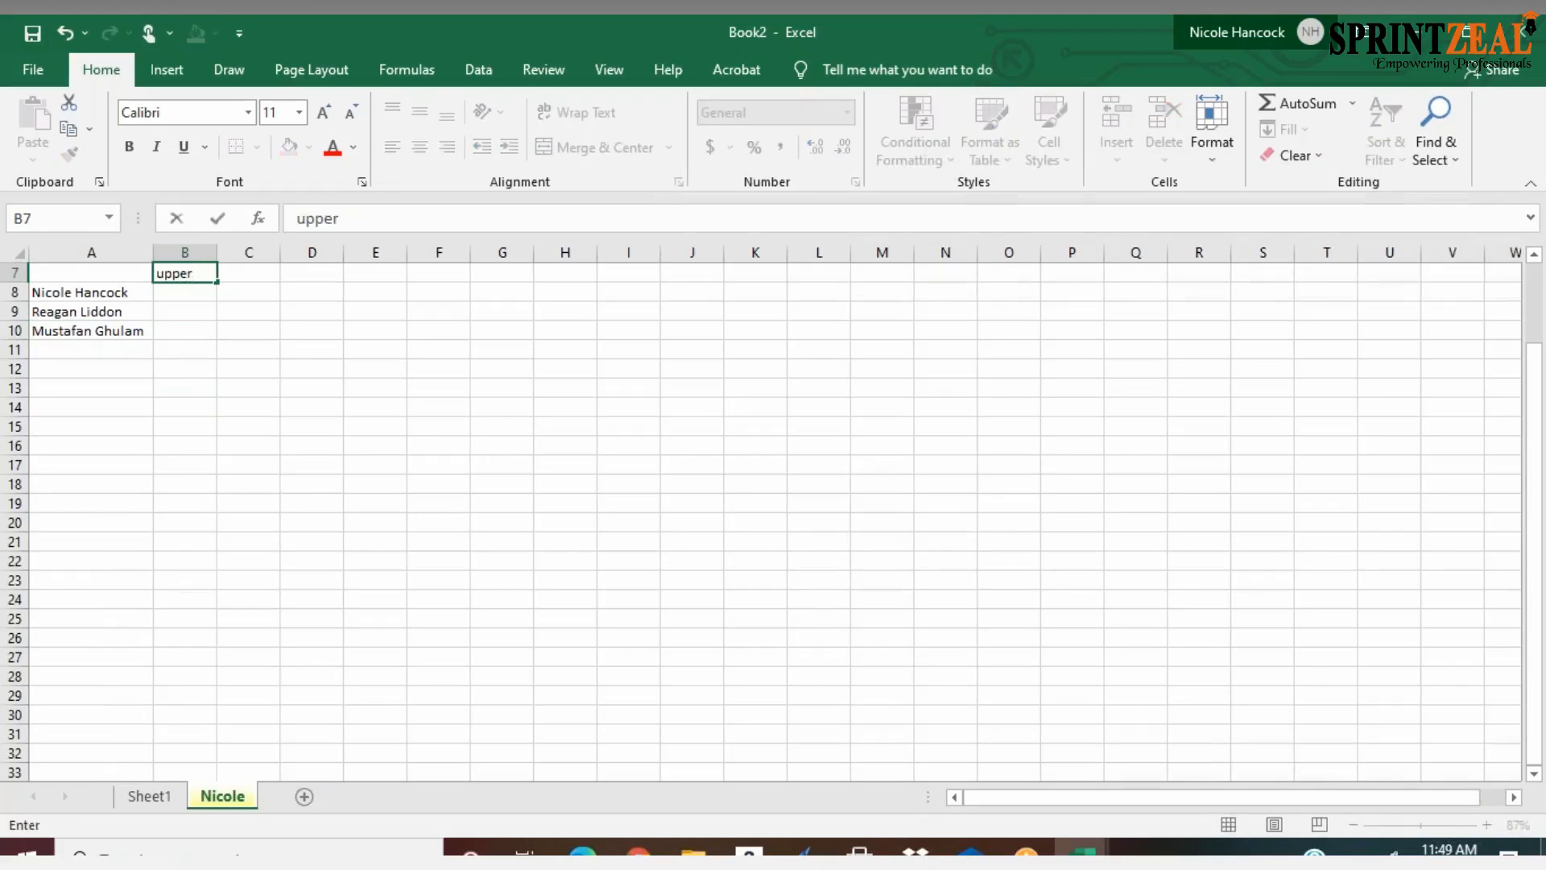
key("Tab")
type("lower")
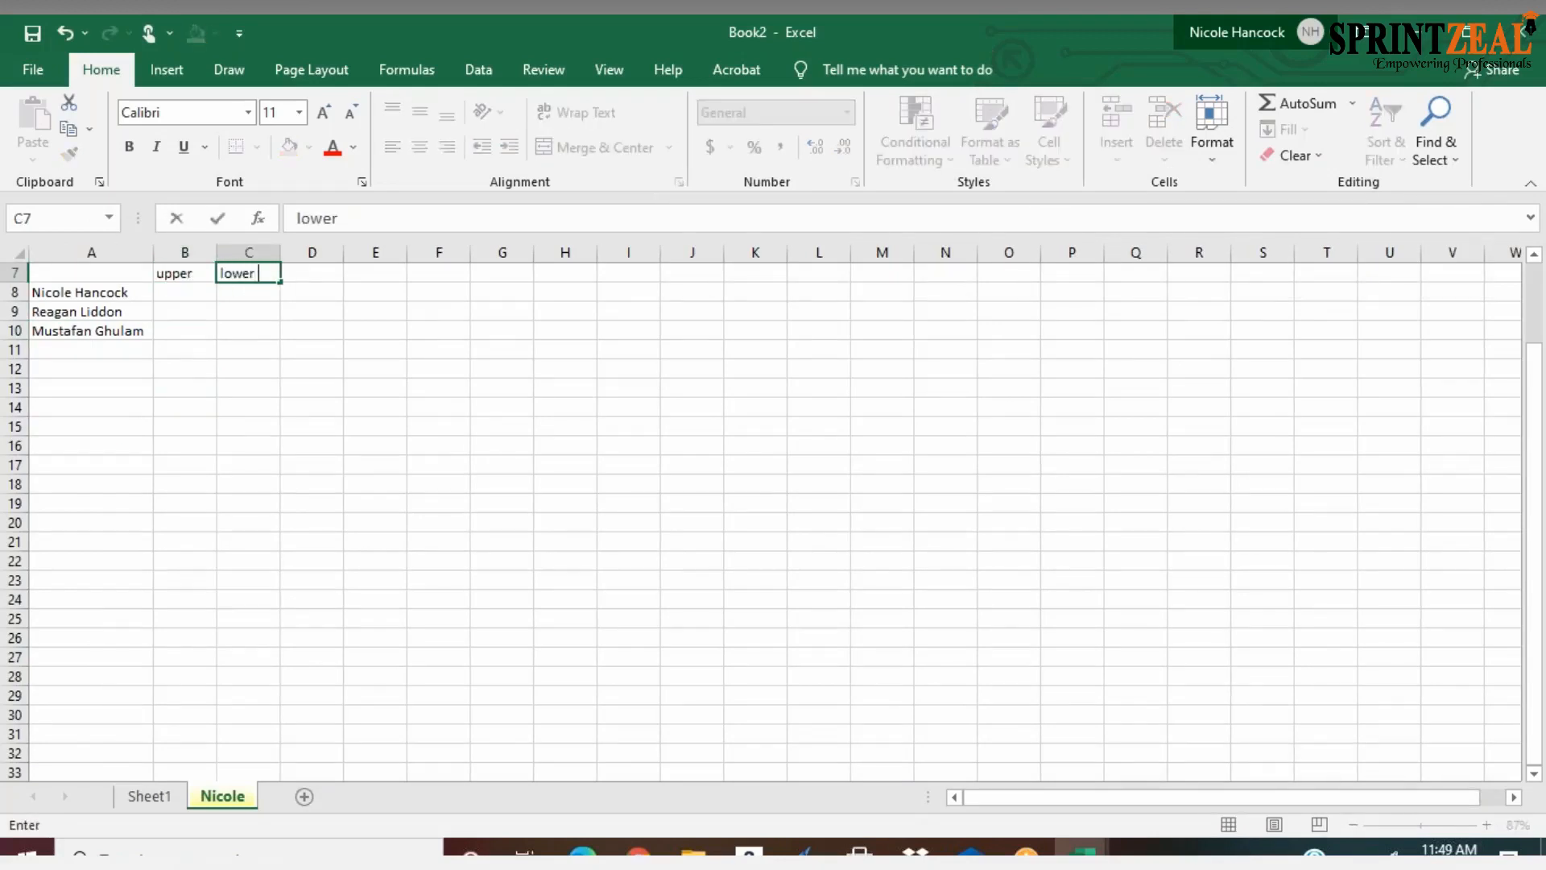
key("Tab")
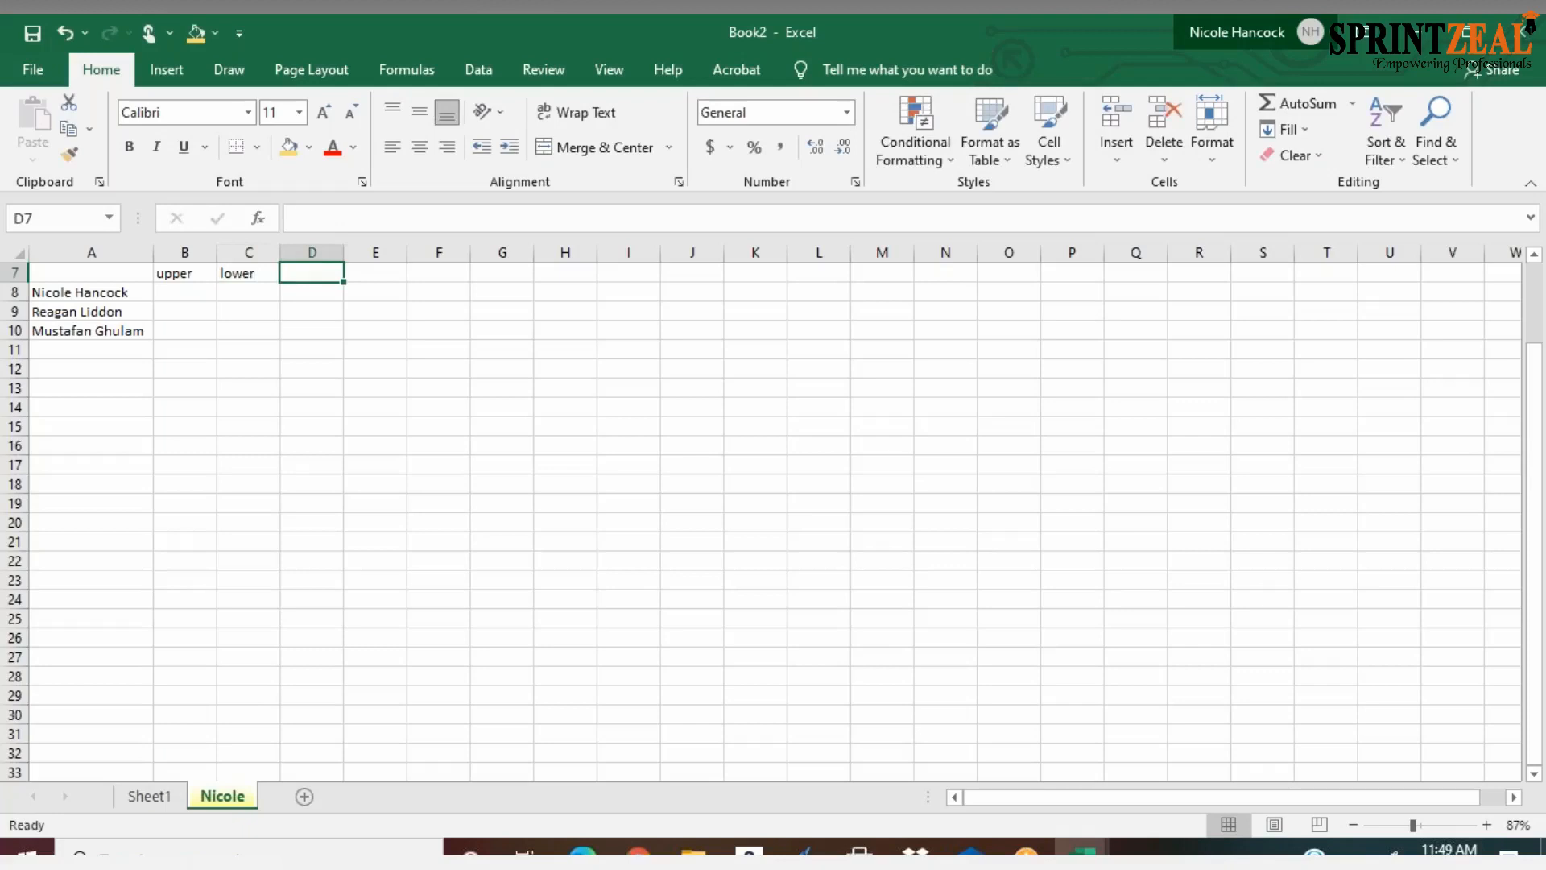
type("proper")
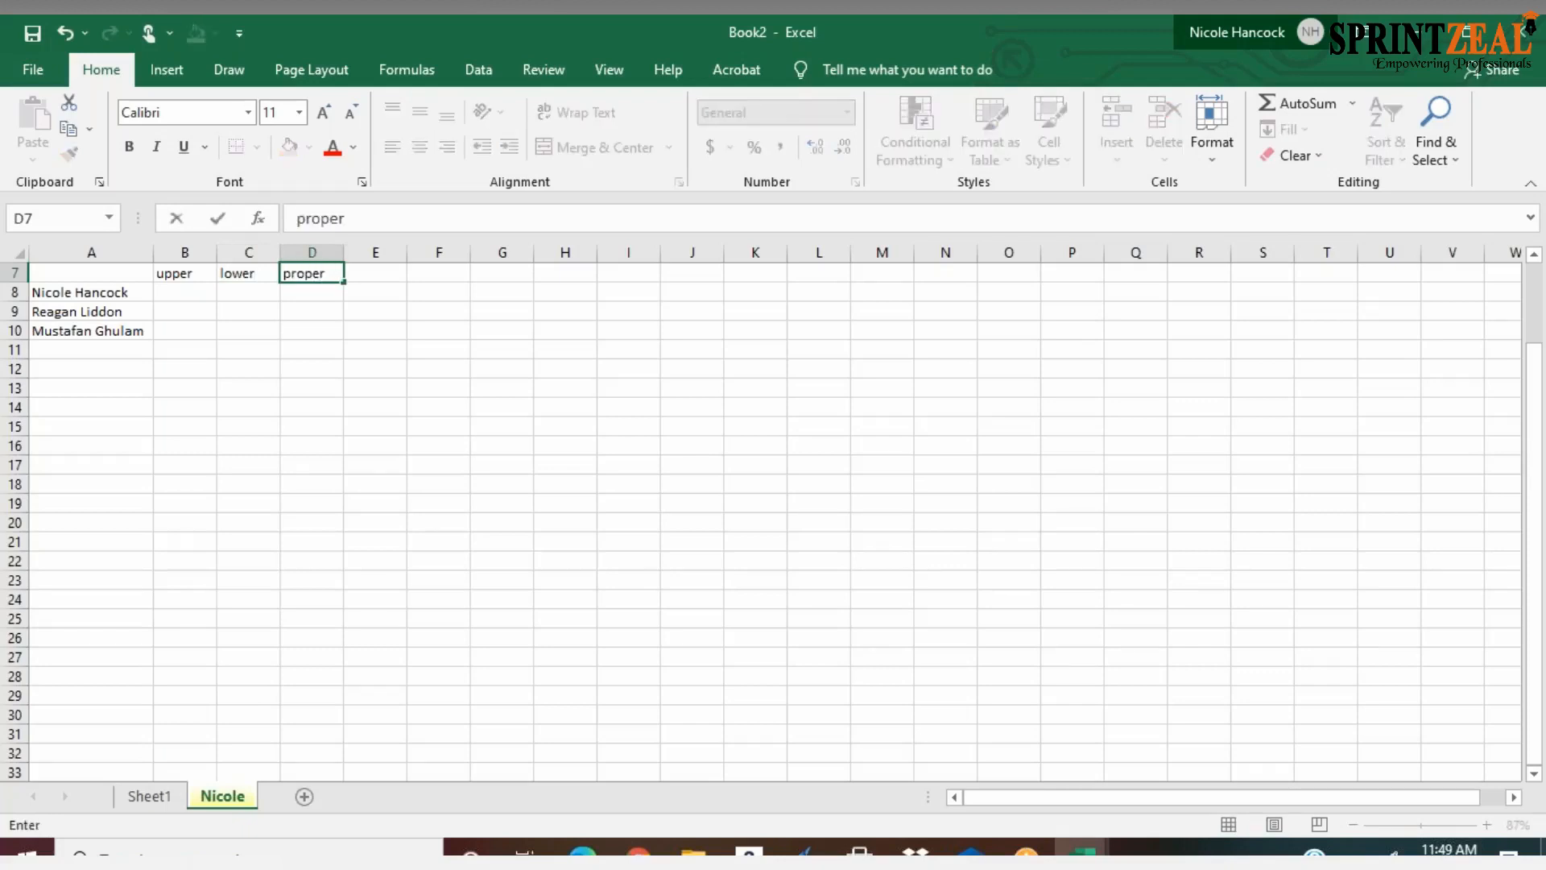
key("Tab")
type("tr")
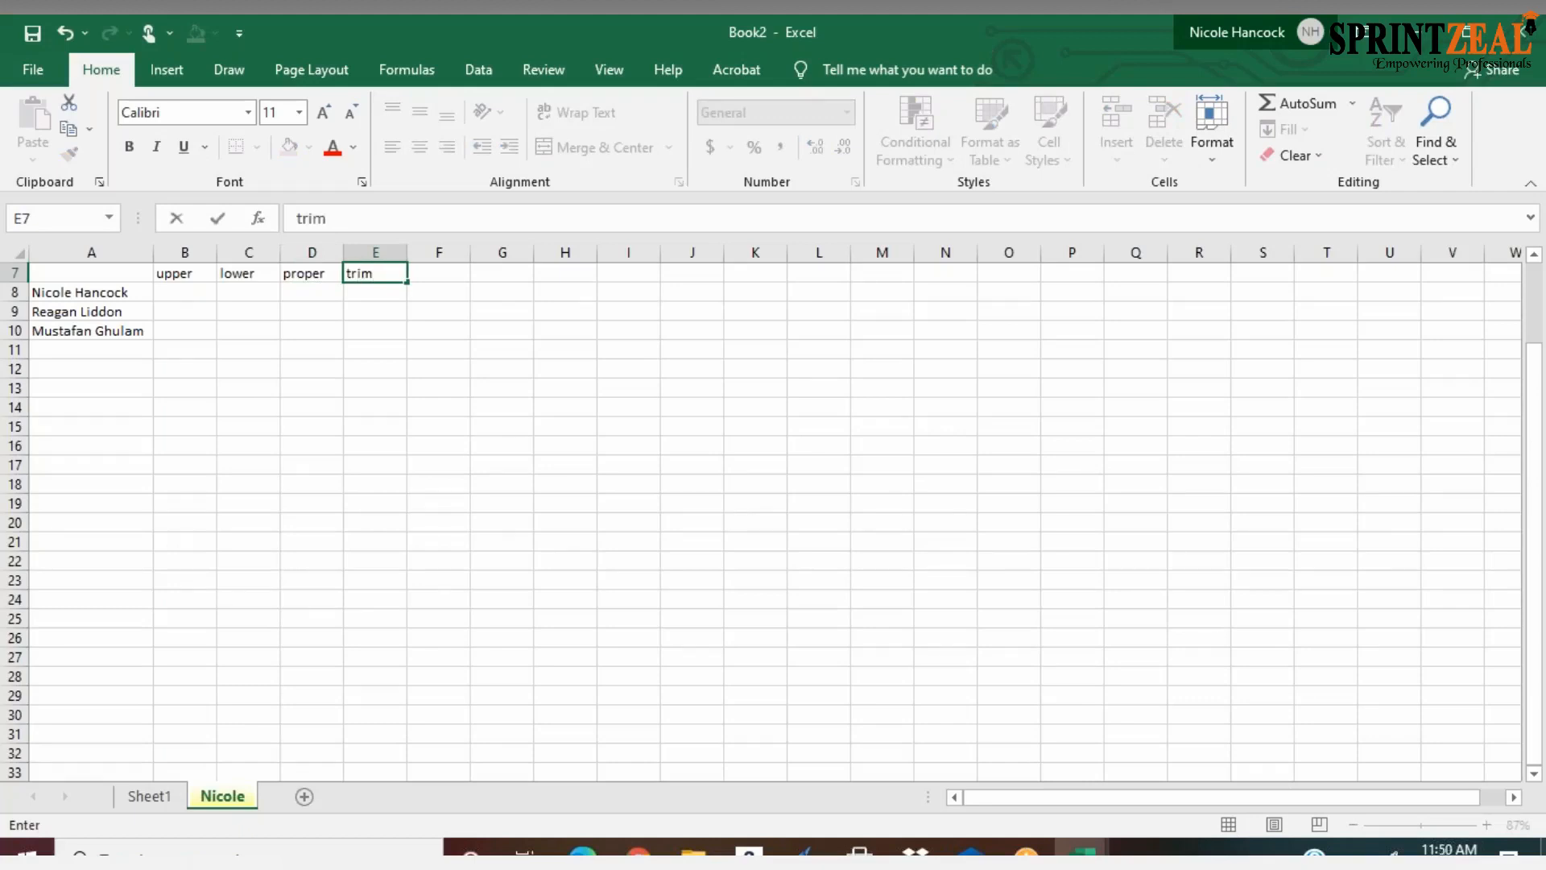
key("Tab")
type("trim")
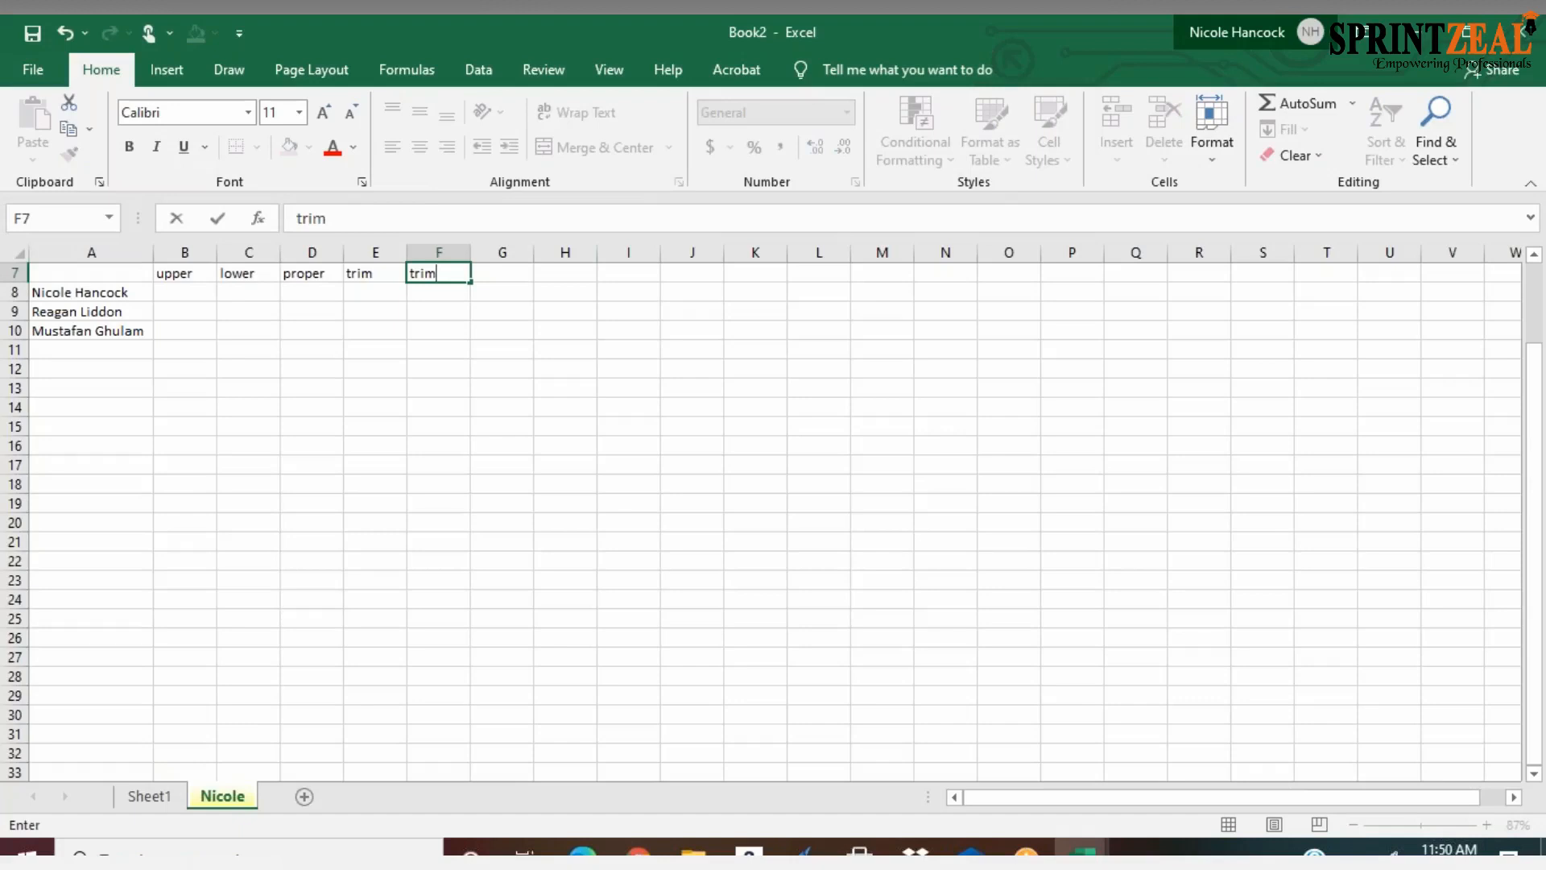
type("+upper")
Enter the formula =UPPER(A8) in B8 and widen column B to fit the name
left_click(200, 289)
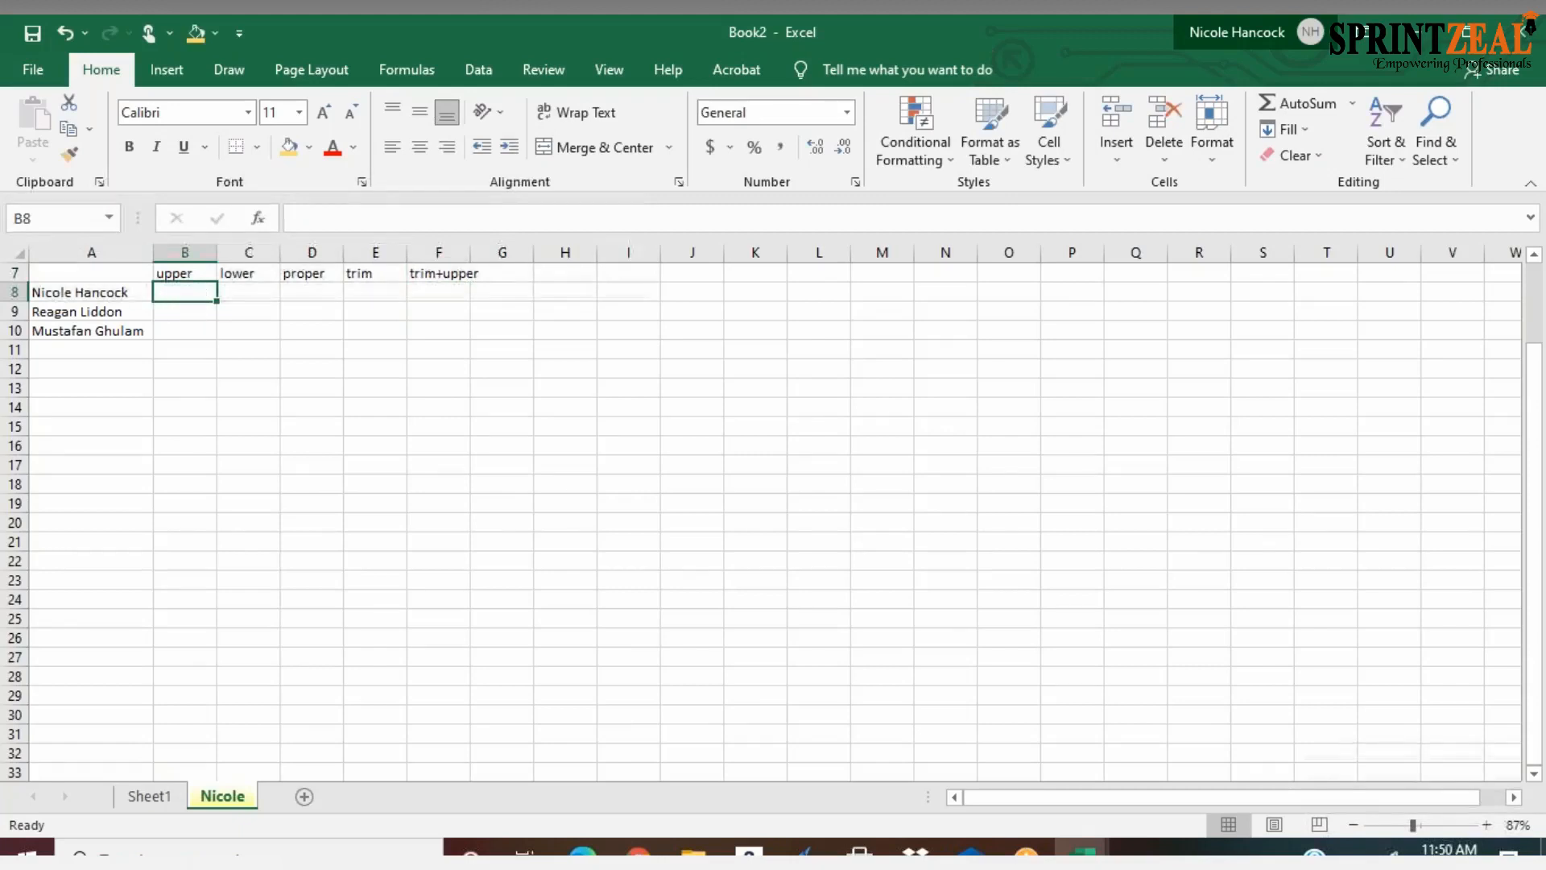
type("=")
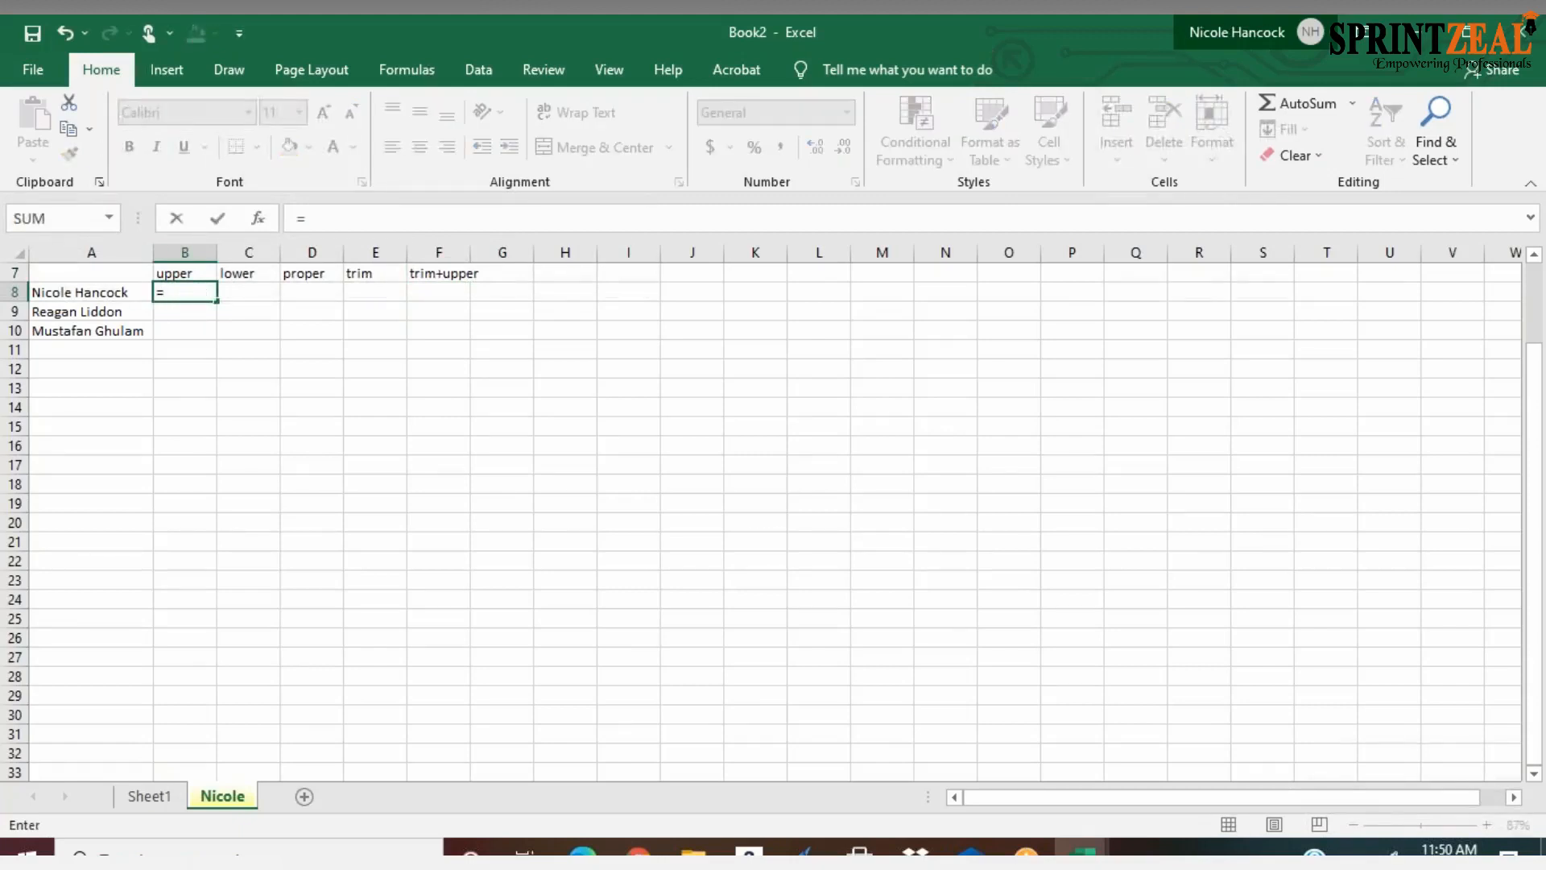
type("upp")
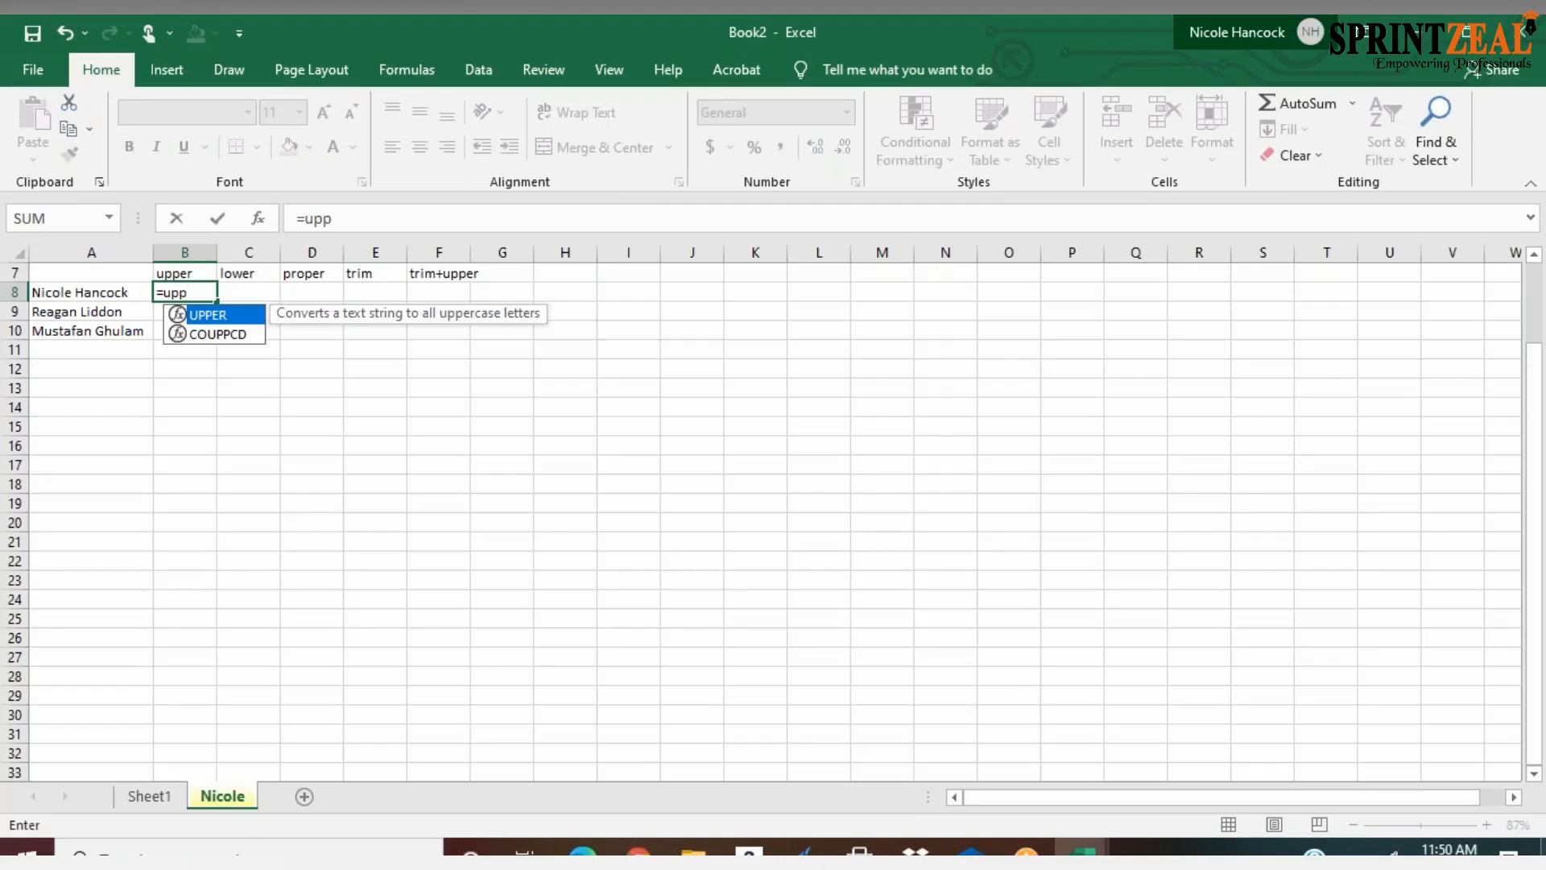
key("Tab")
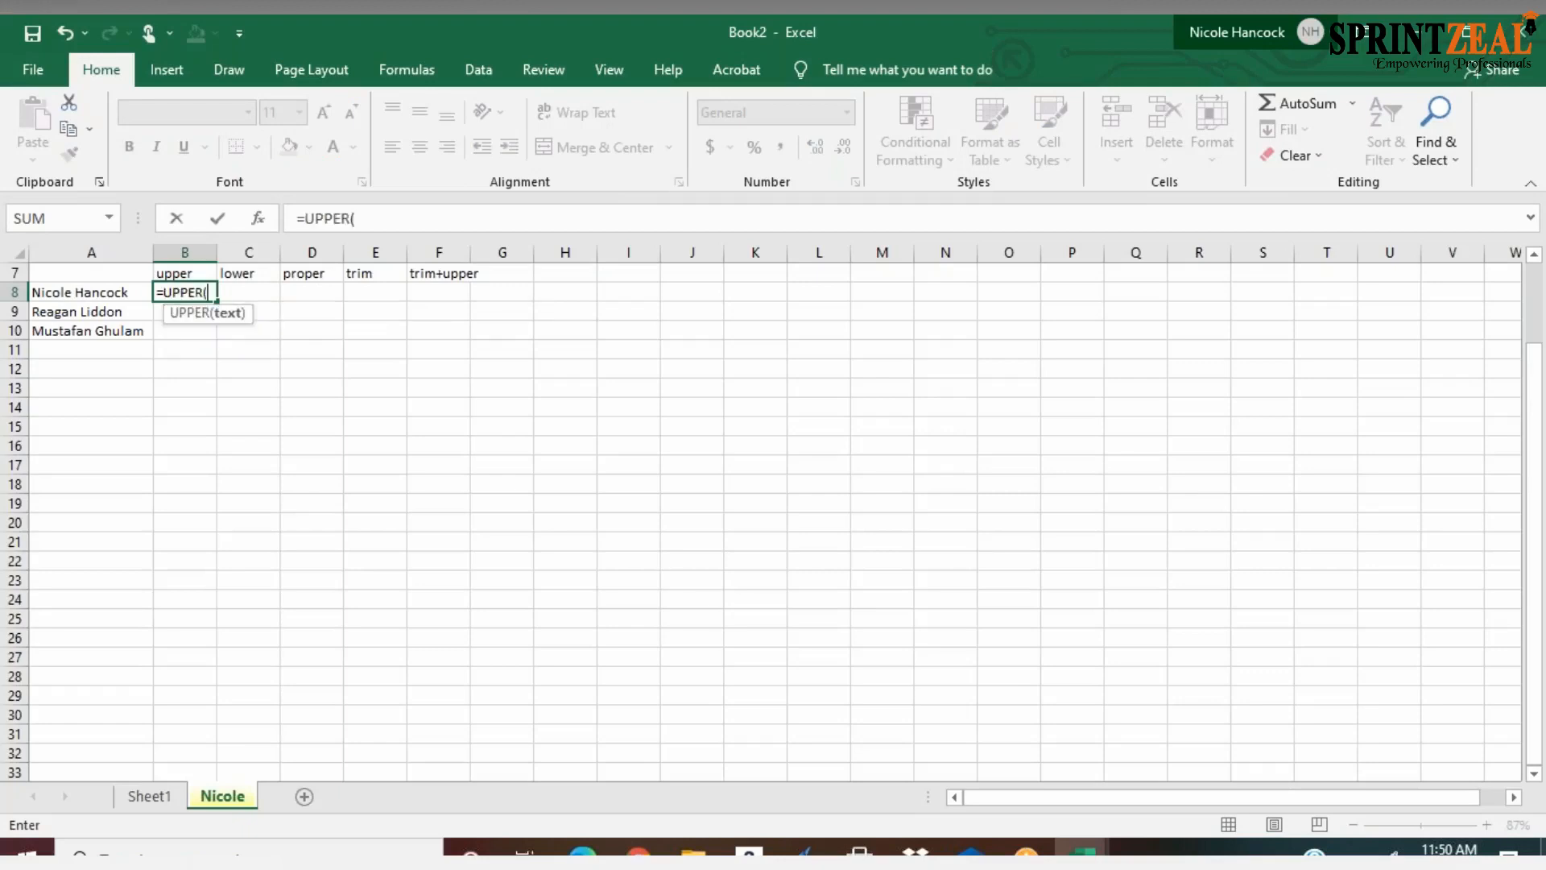
left_click(114, 293)
key("Return")
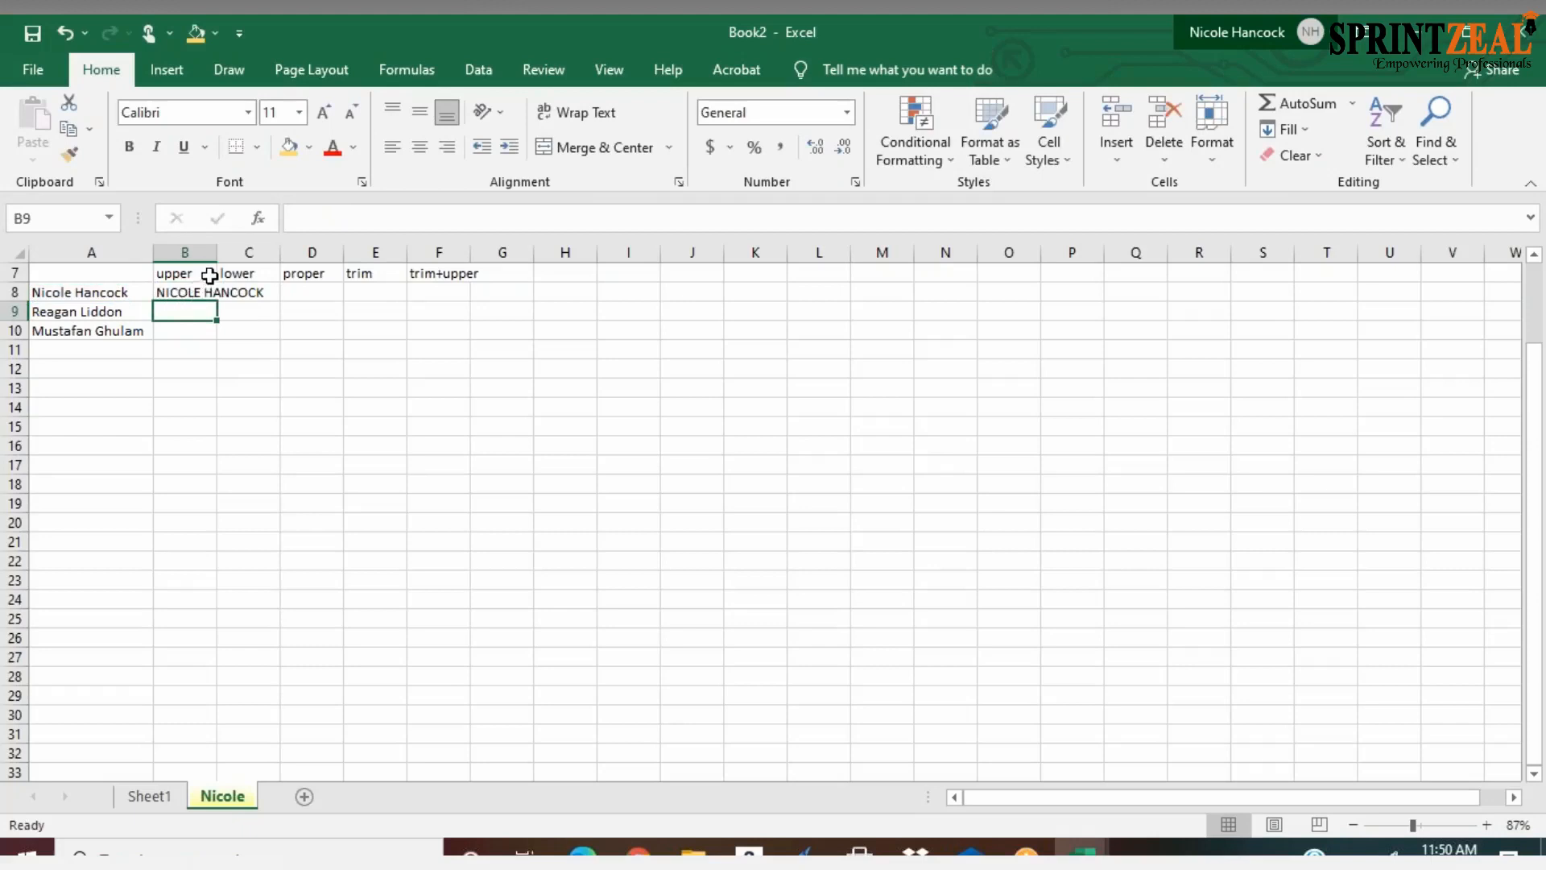
left_click_drag(216, 258, 270, 259)
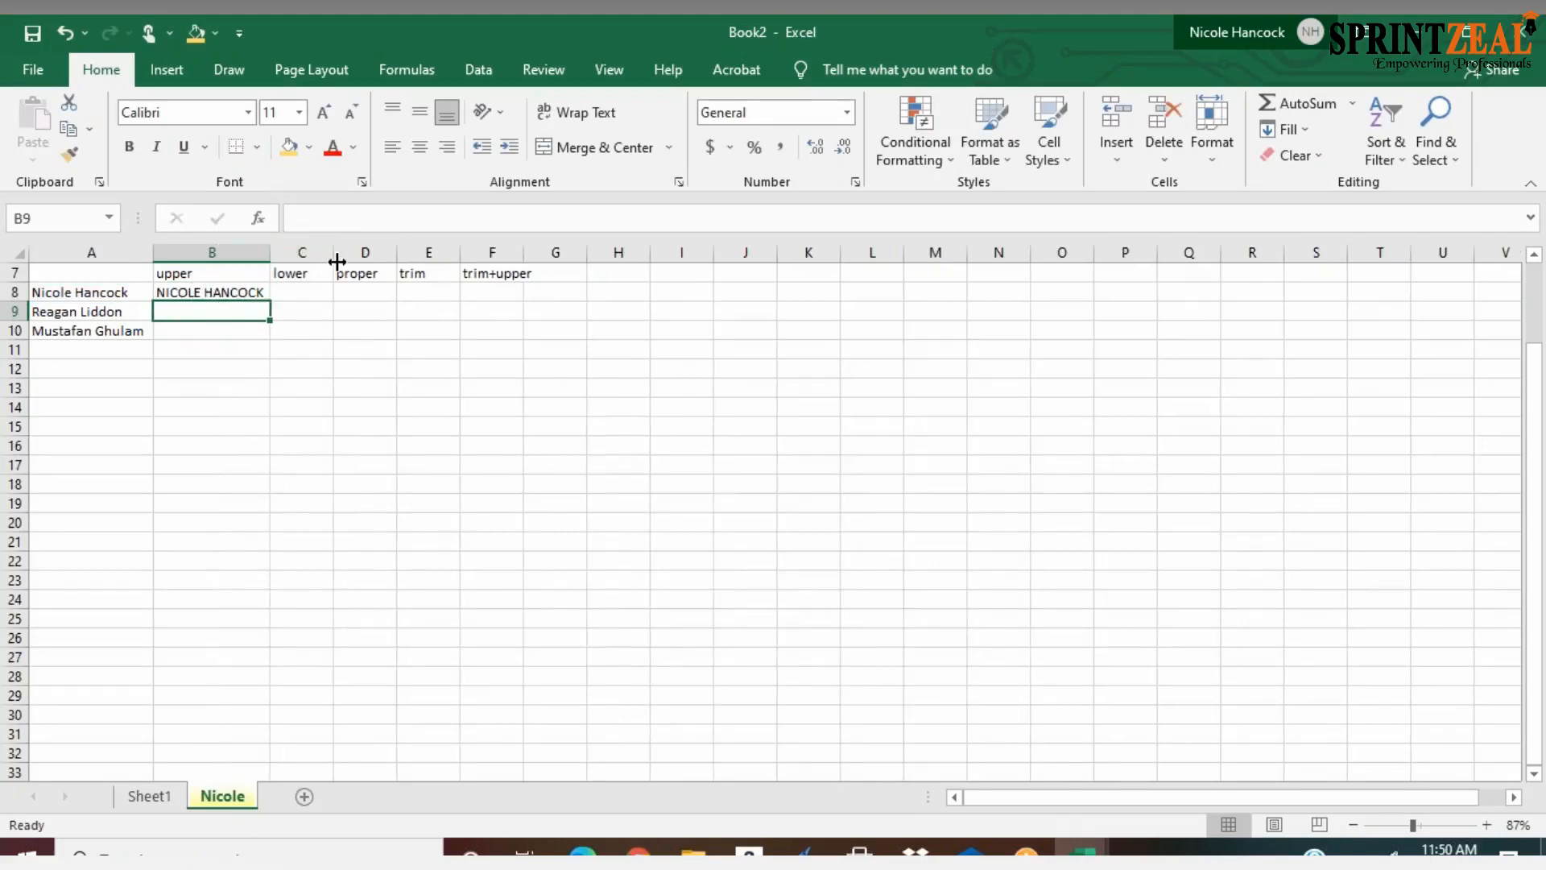
Try to fill the UPPER formula from B8 down through B10
left_click(247, 295)
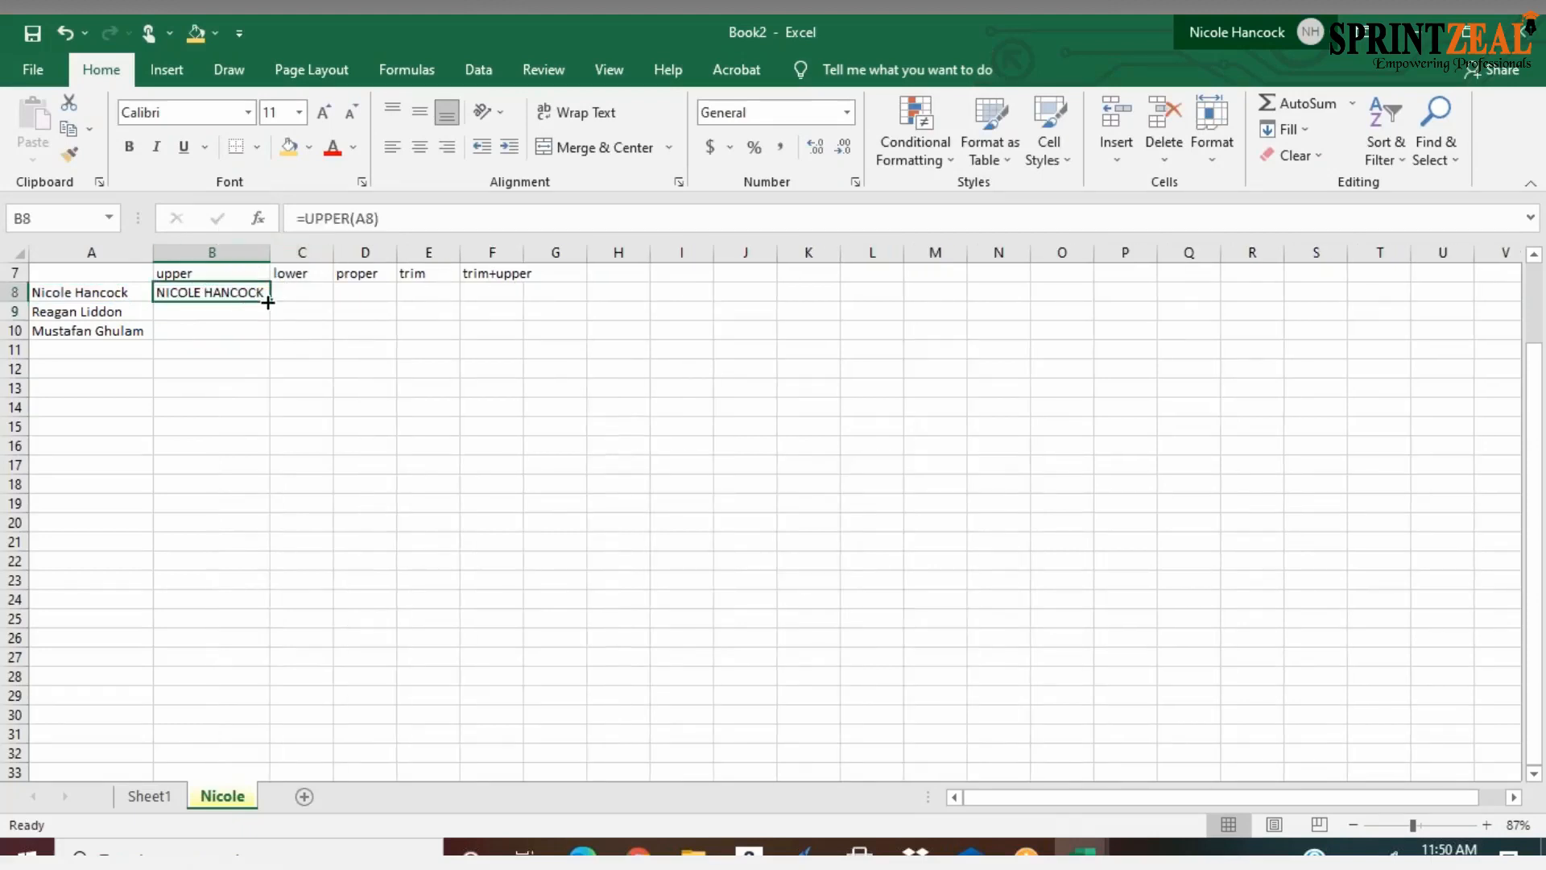
left_click_drag(272, 303, 262, 340)
key("Escape")
left_click_drag(269, 302, 269, 351)
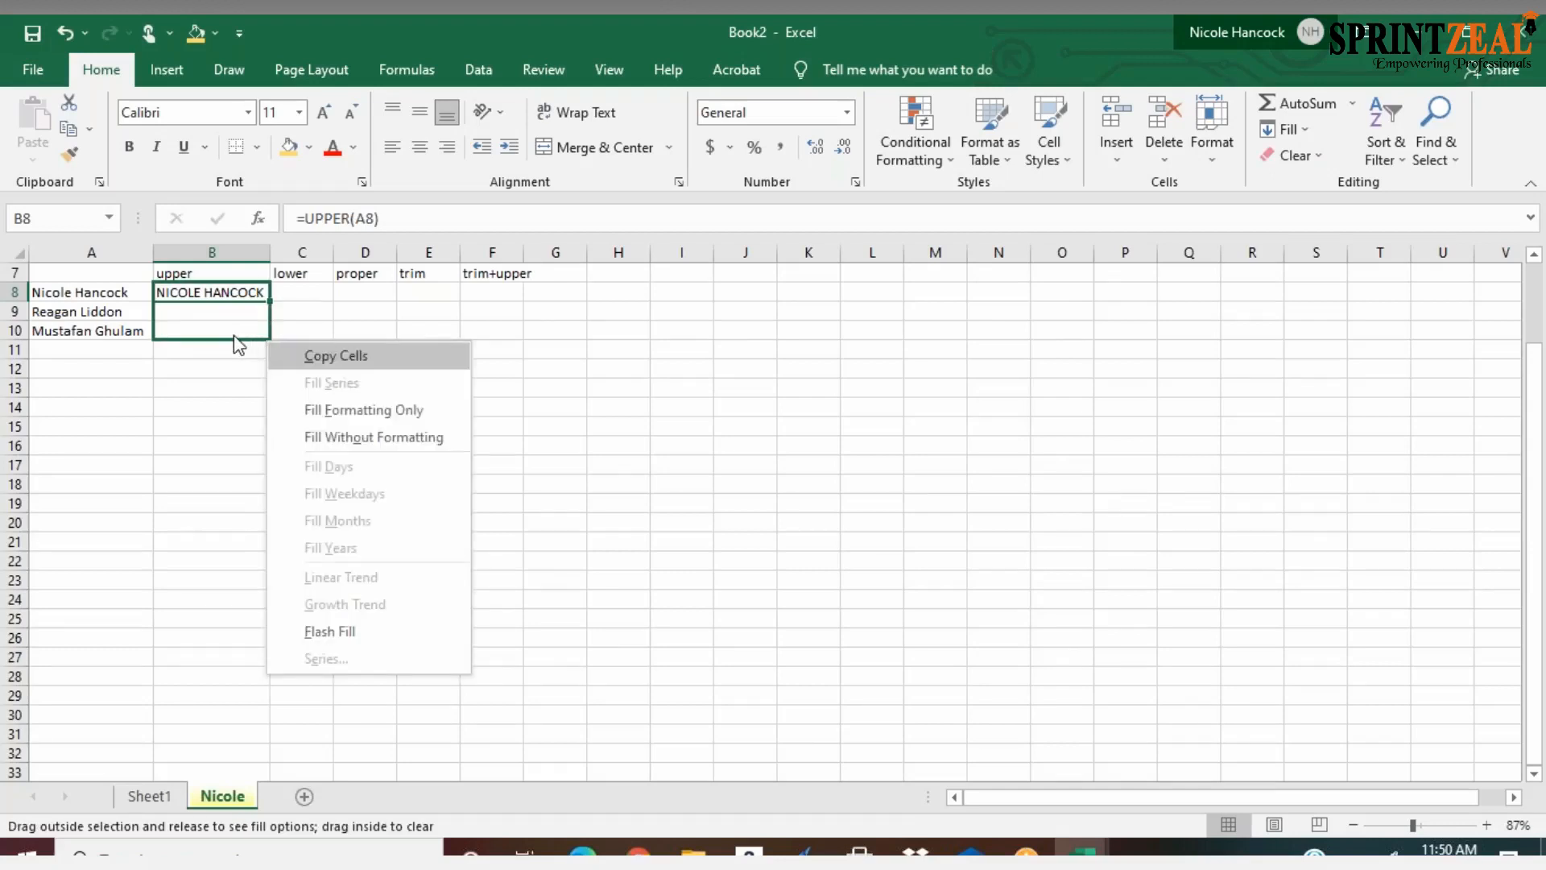
key("Escape")
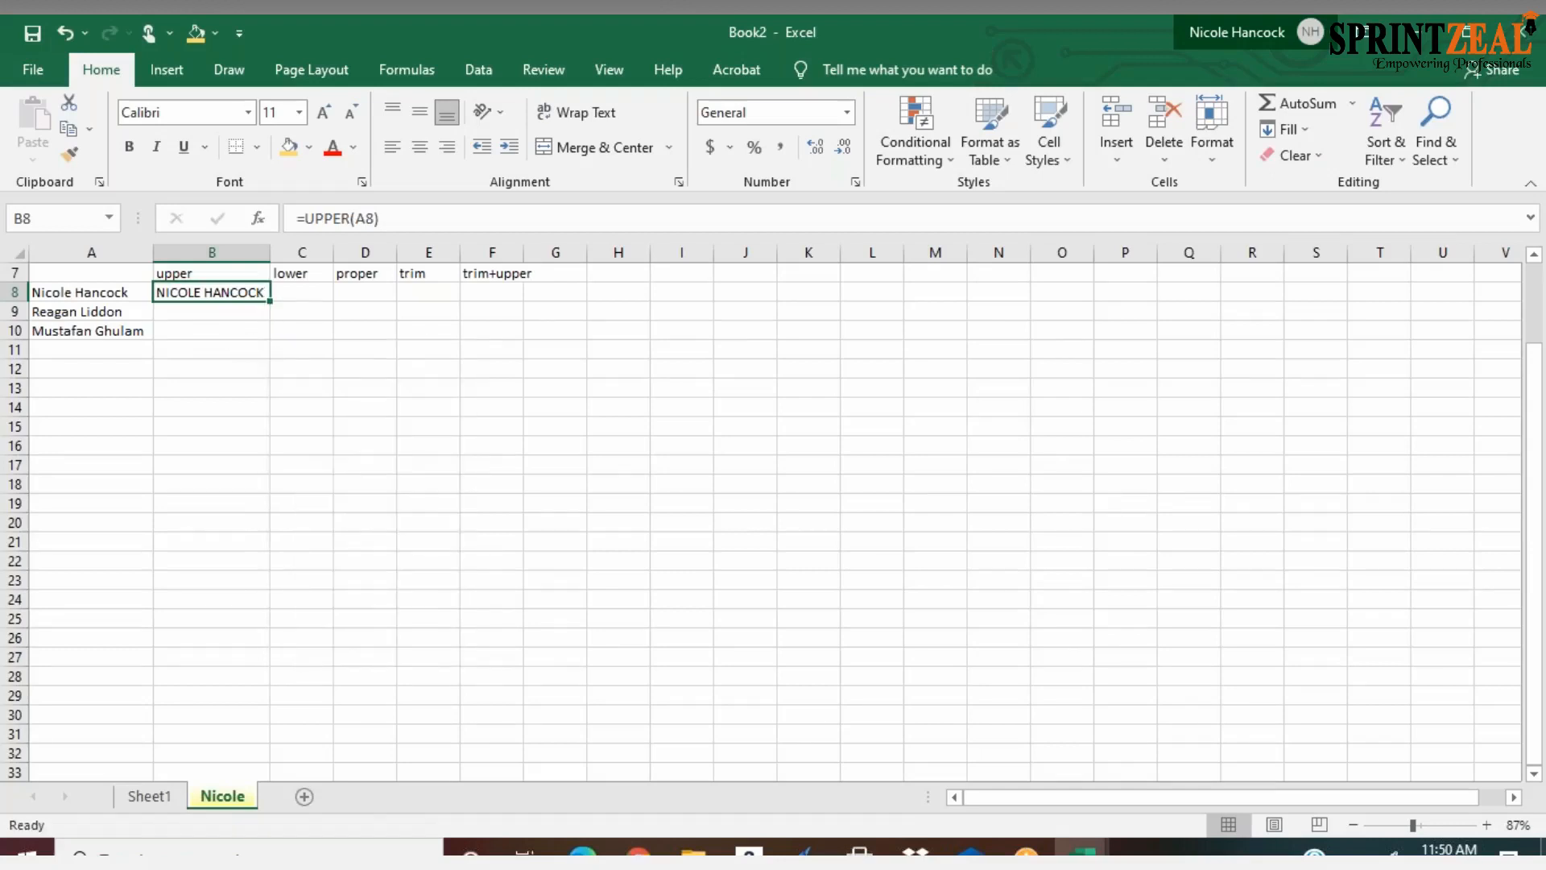
right_click(247, 290)
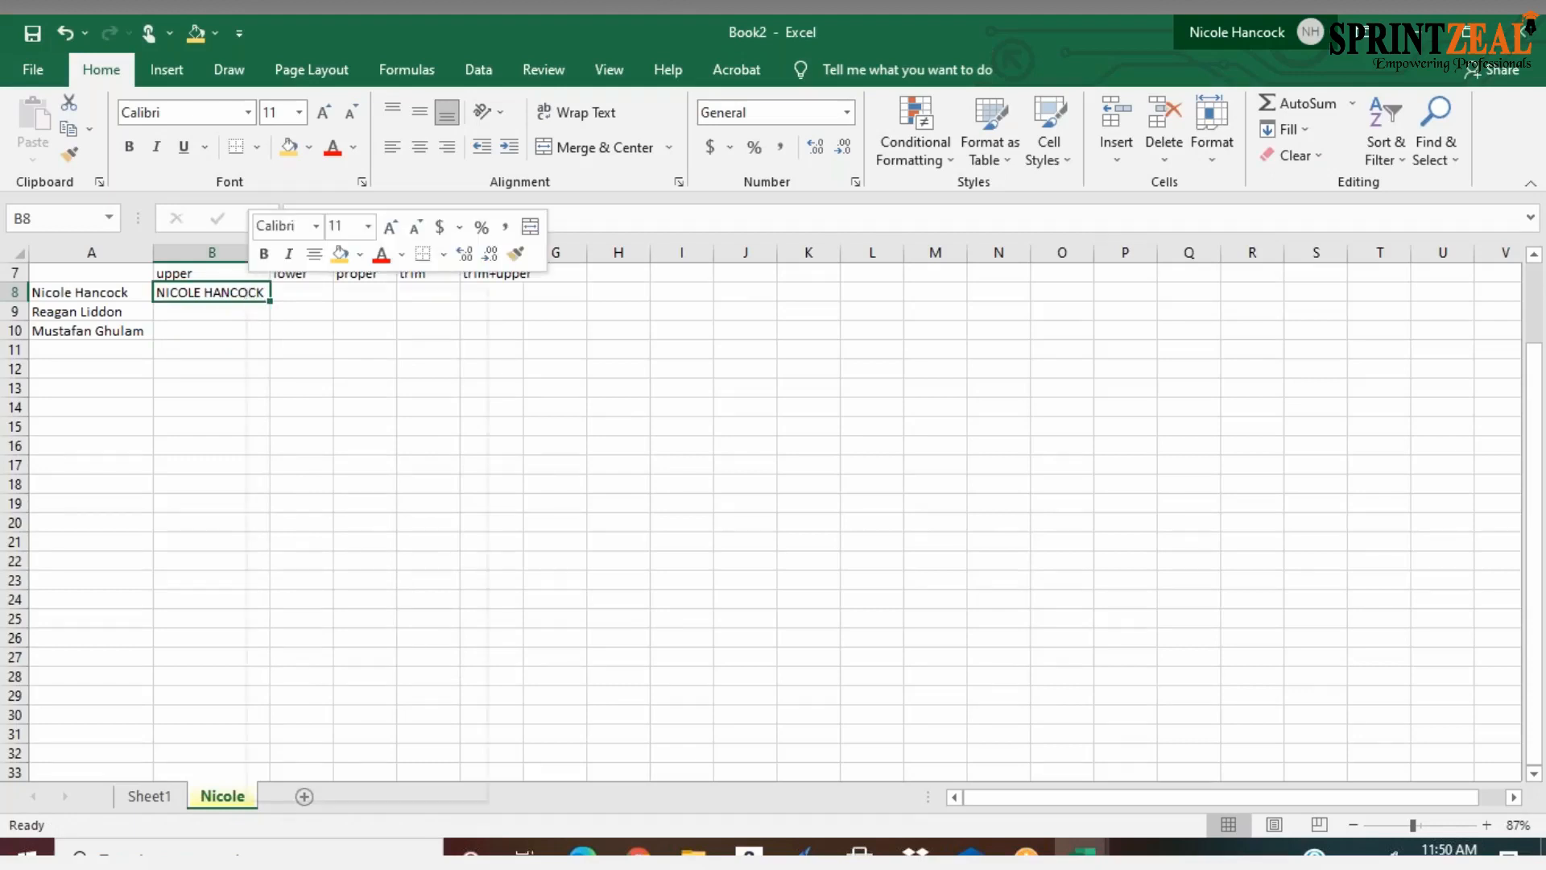
right_click(208, 330)
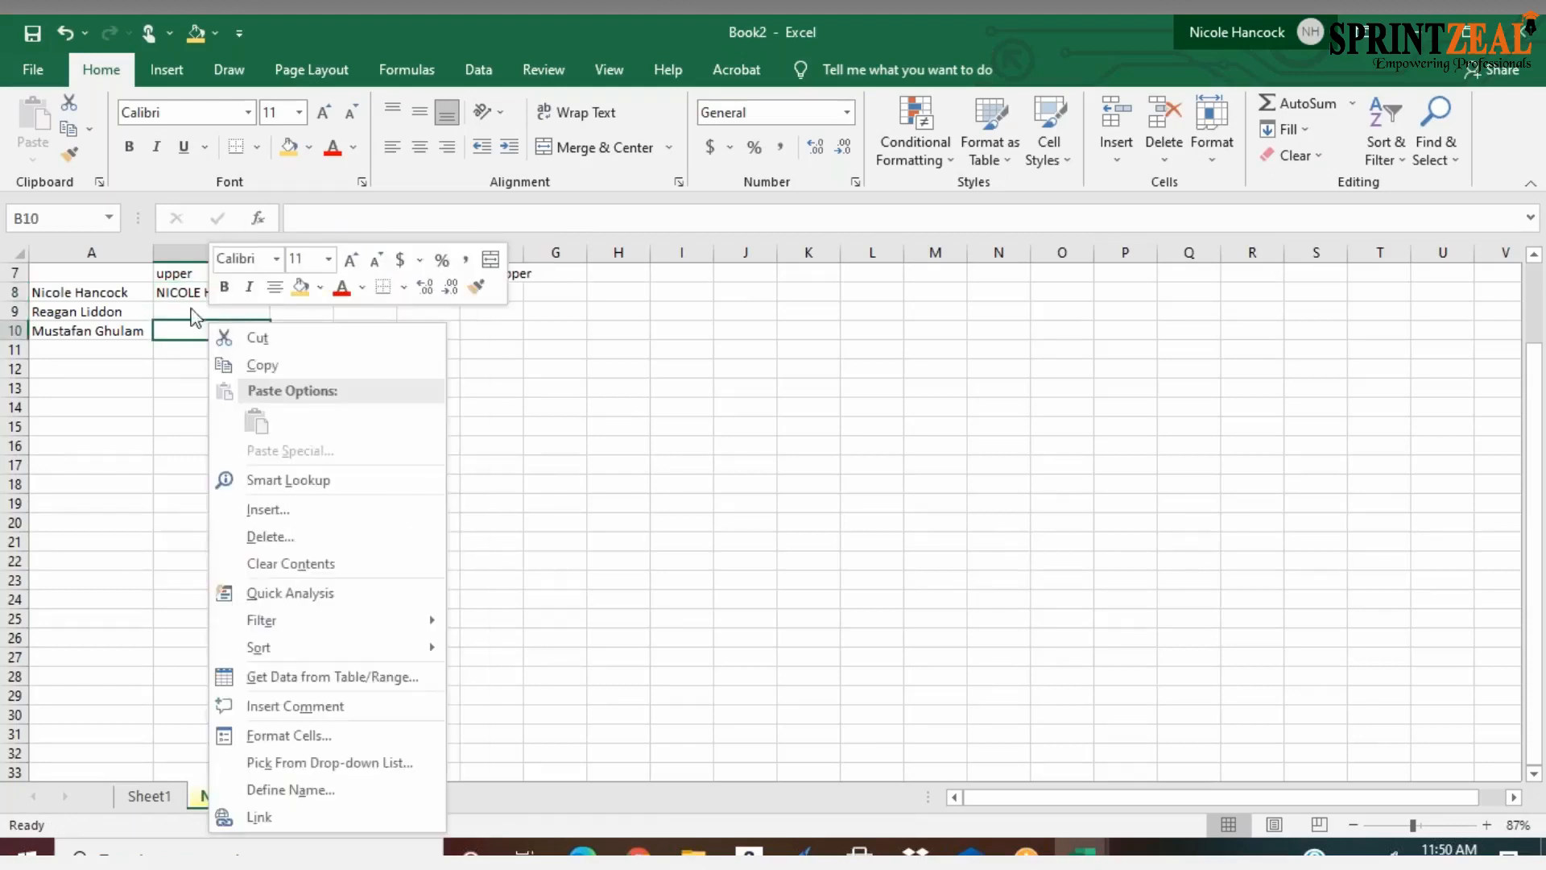
key("Escape")
right_click(192, 293)
key("Escape")
left_click_drag(178, 299, 173, 326)
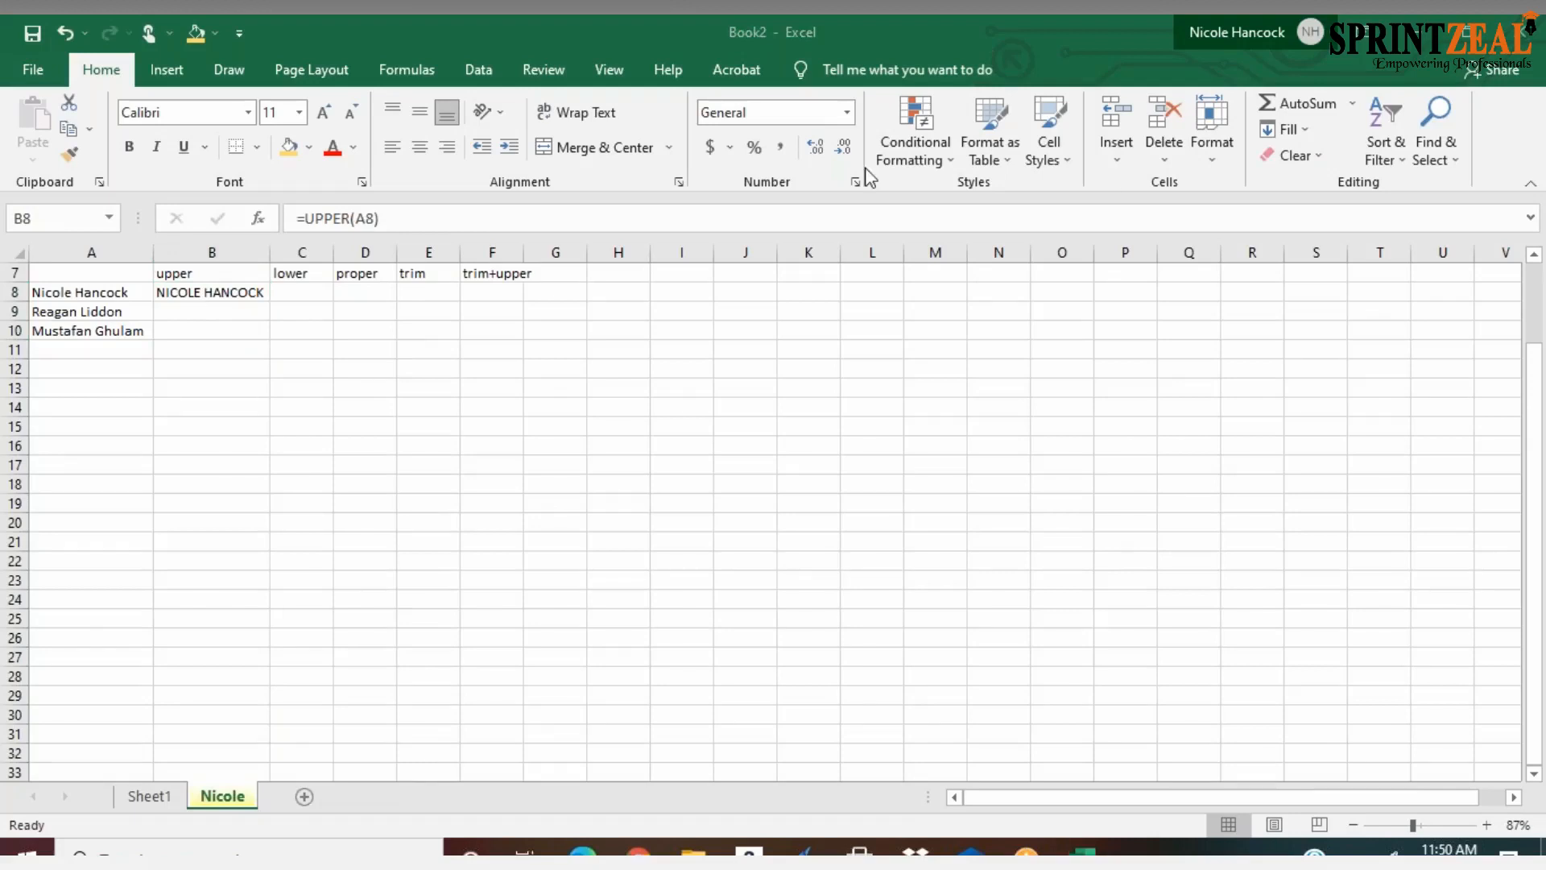
left_click(247, 298)
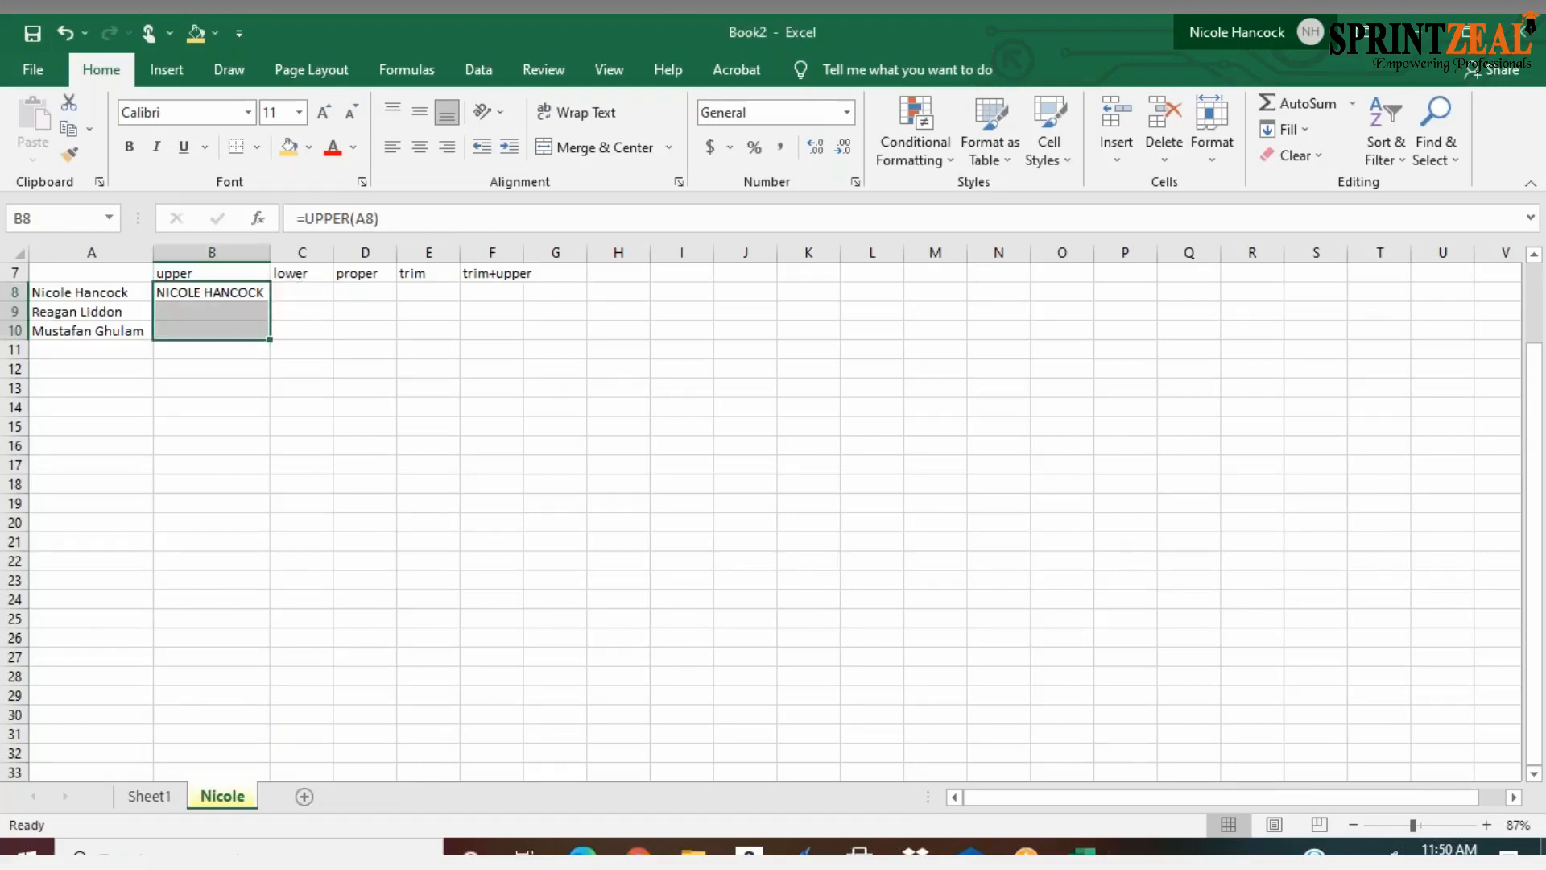
right_click(248, 296)
key("Escape")
key("Return")
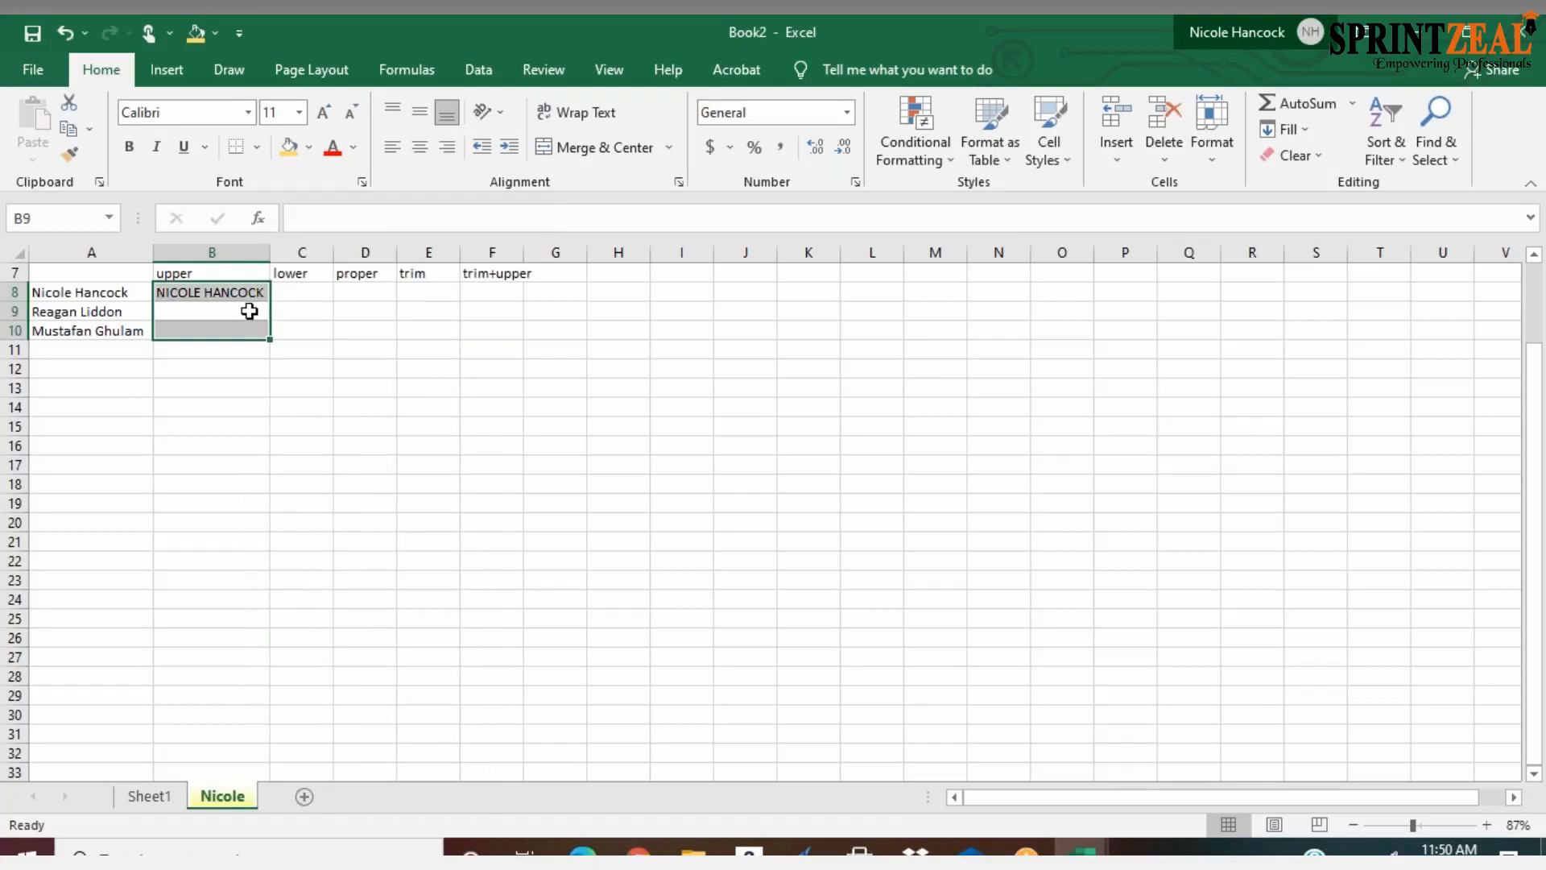
key("Return")
key("Return")
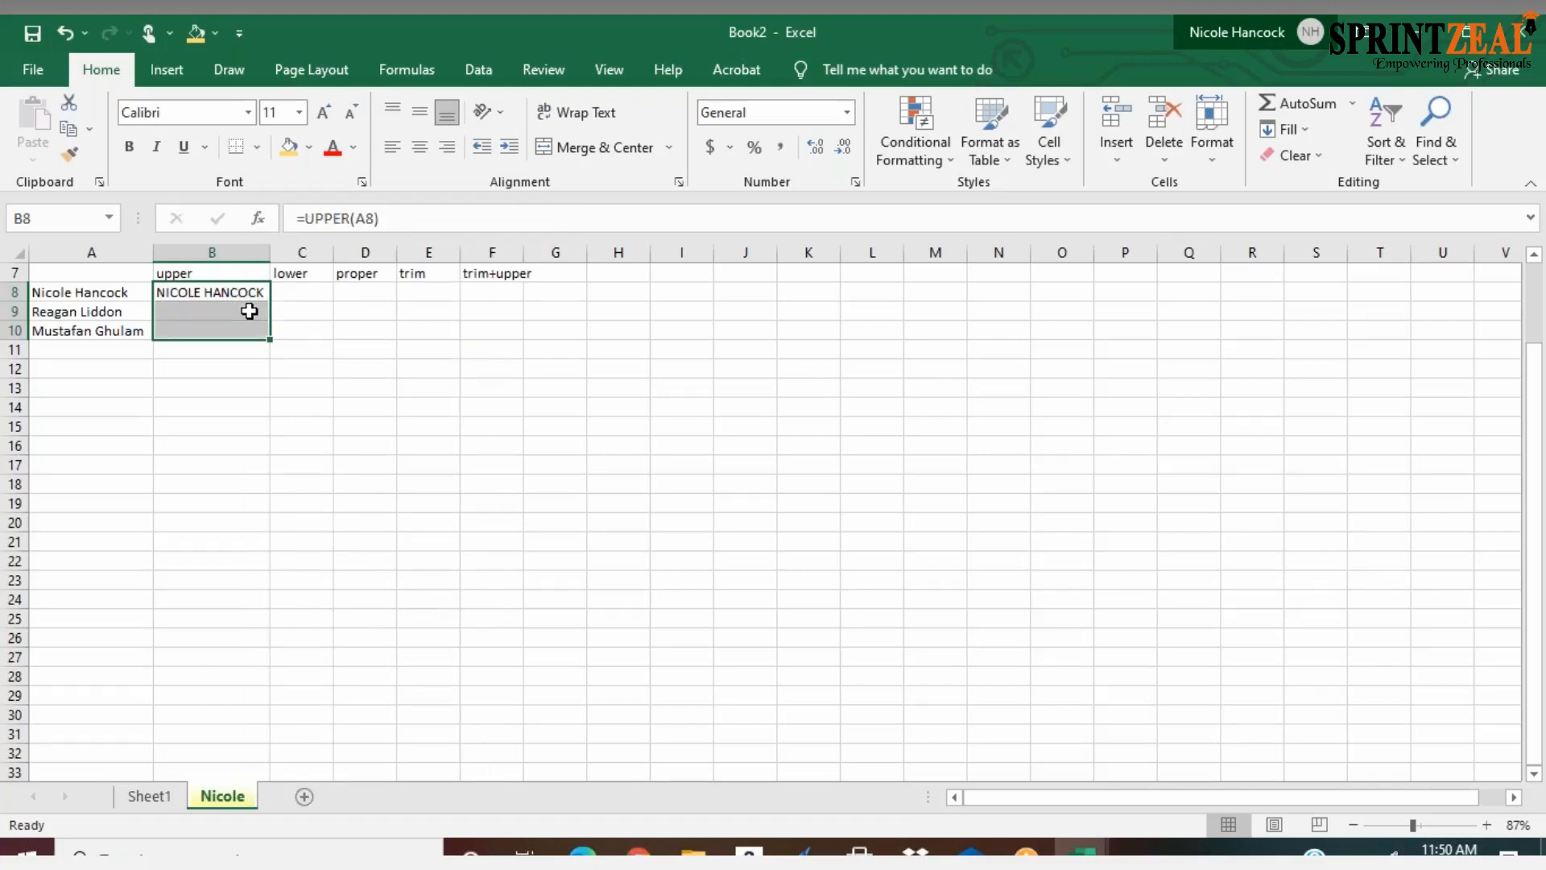
left_click(214, 364)
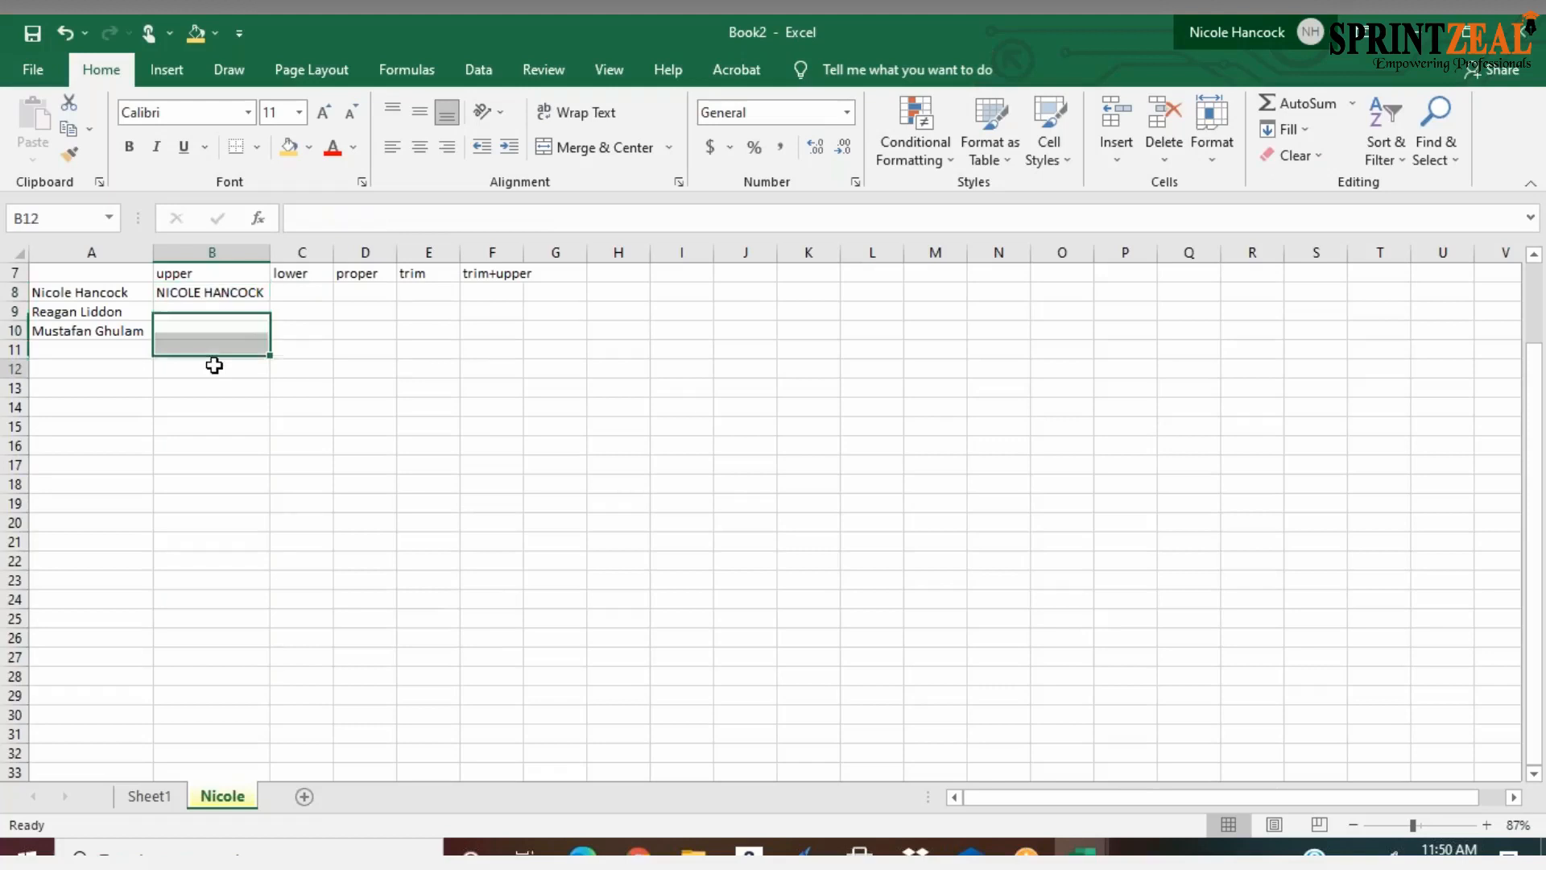
right_click(113, 314)
left_click(73, 327)
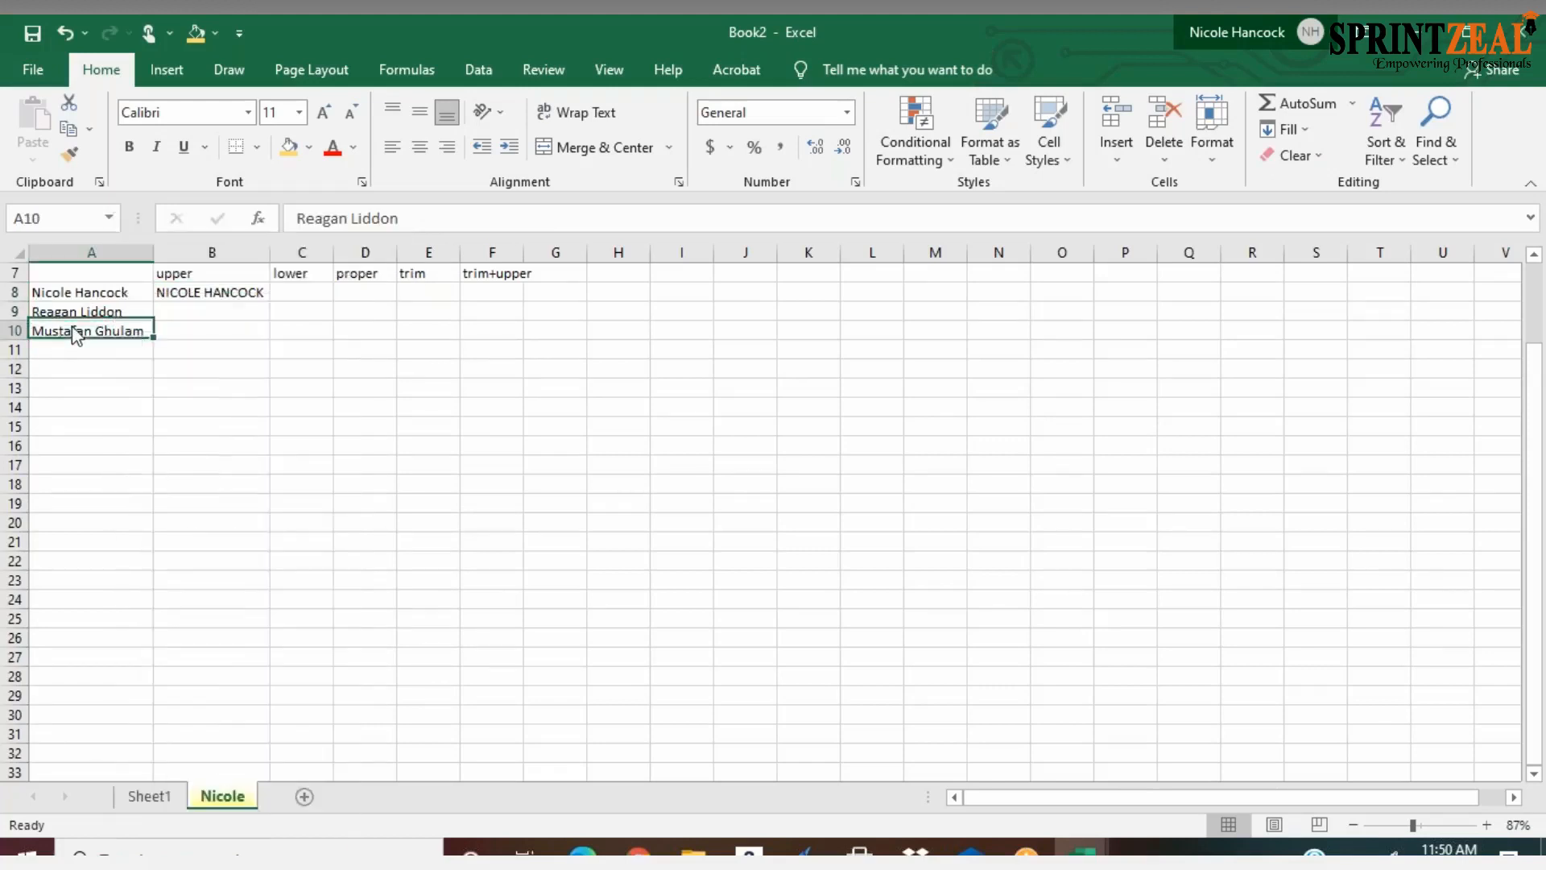
right_click(76, 334)
right_click(58, 349)
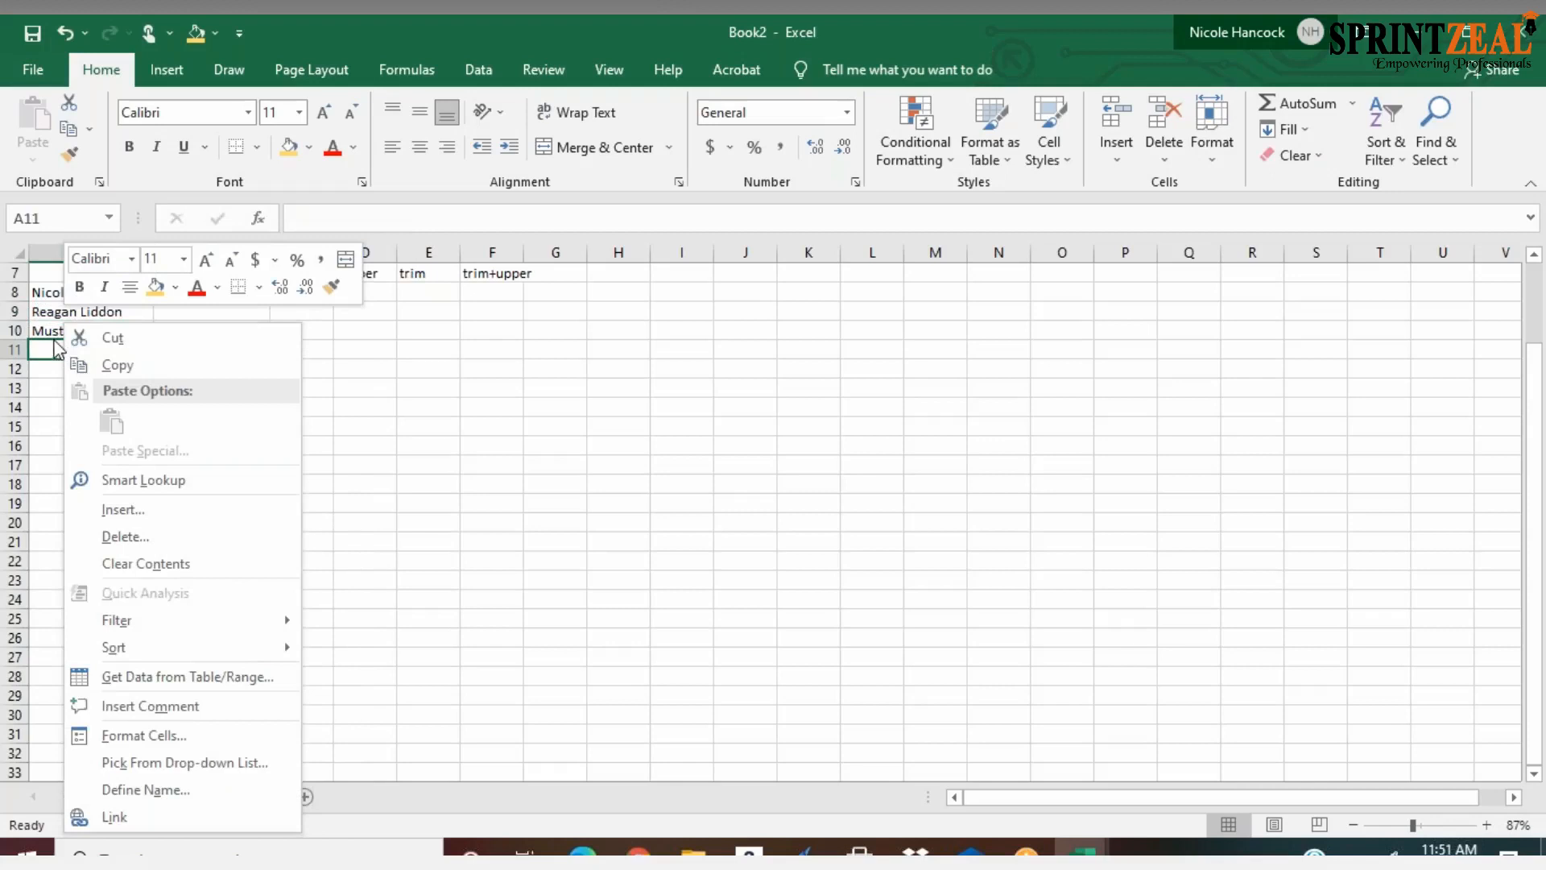
left_click(53, 347)
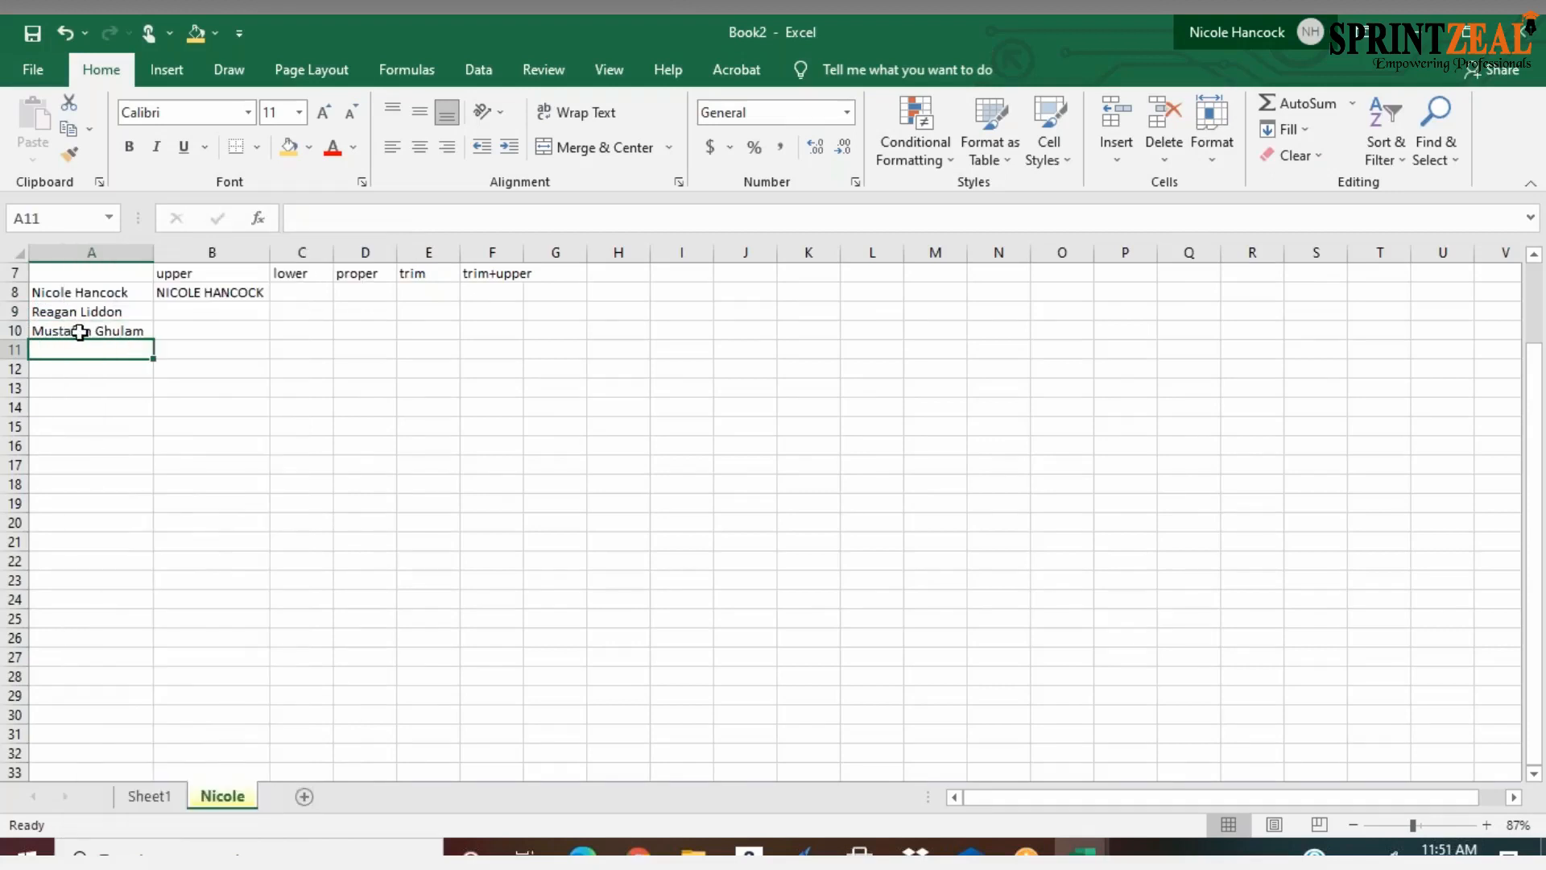
Correct the name in A10 by deleting the extra last letter of the first name
double_click(80, 331)
key("BackSpace")
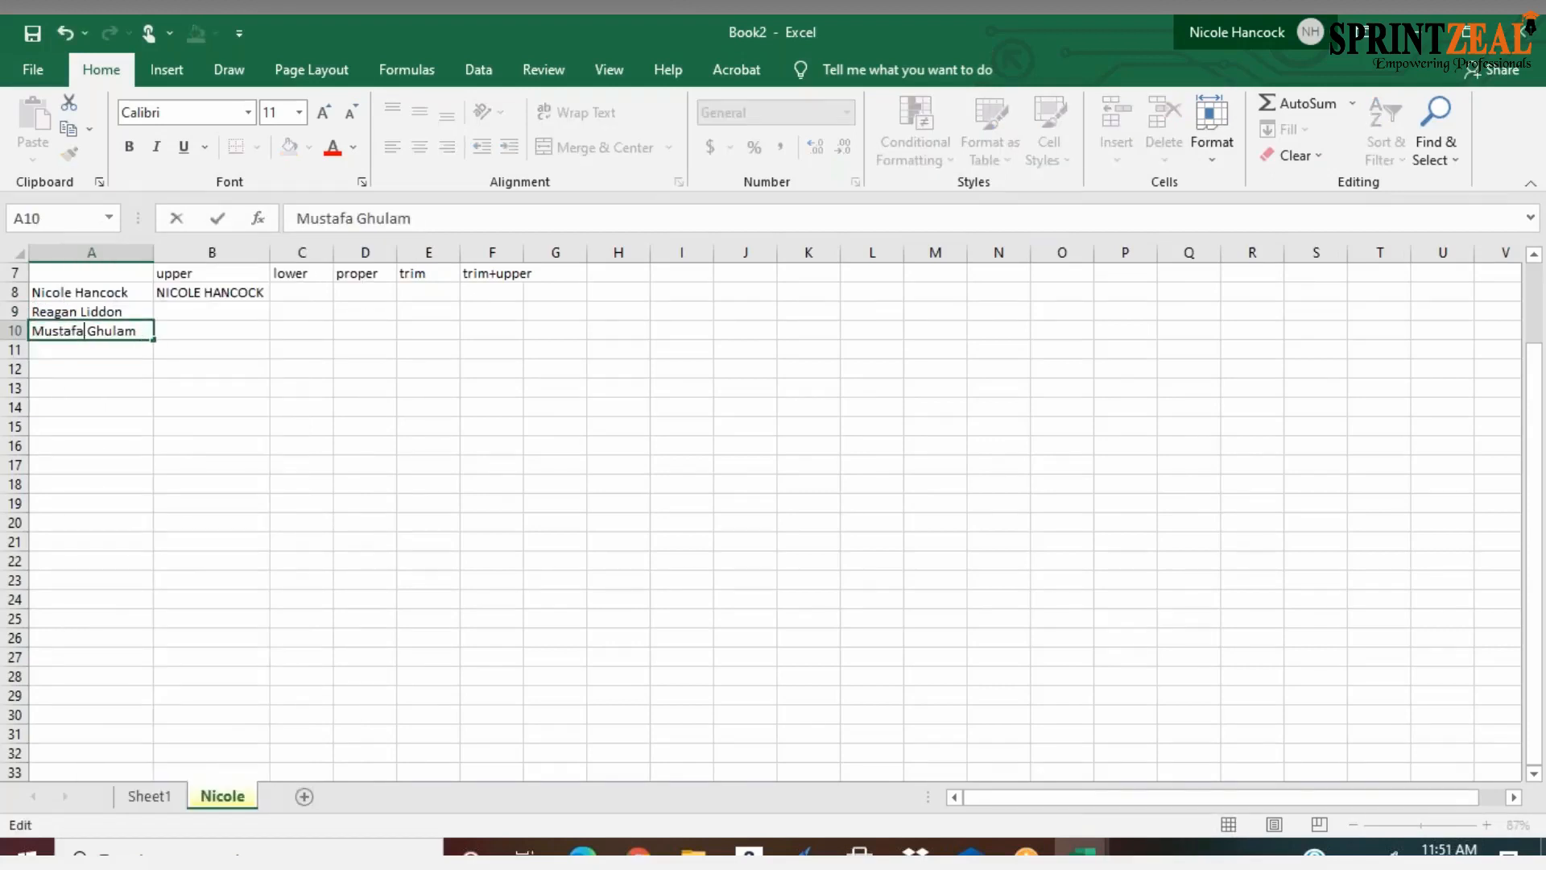
left_click(180, 296)
left_click_drag(269, 303, 264, 344)
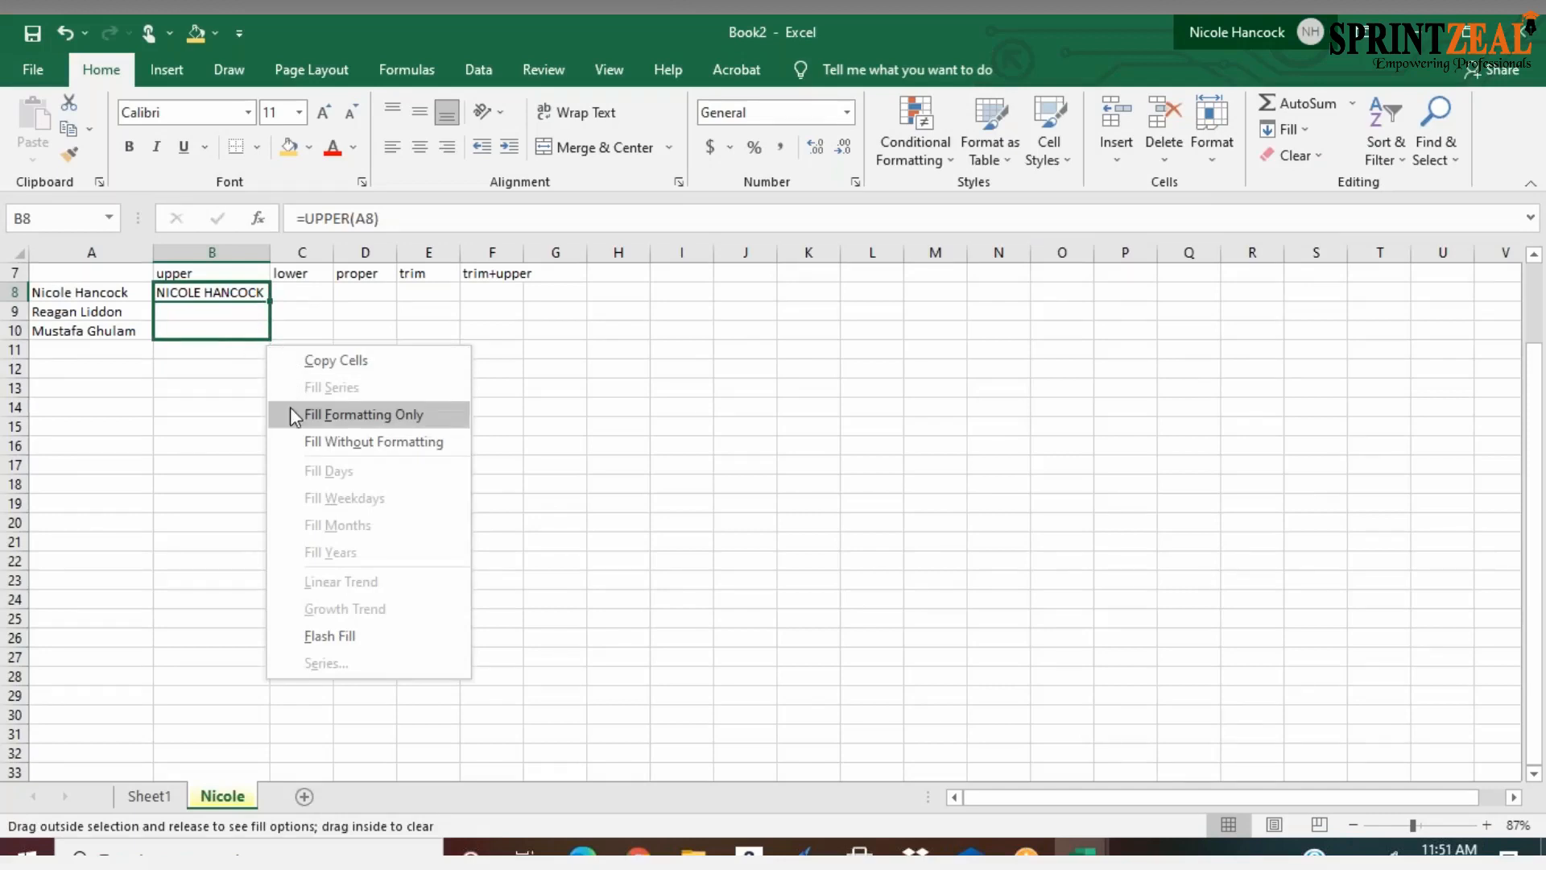
left_click(197, 339)
right_click(197, 338)
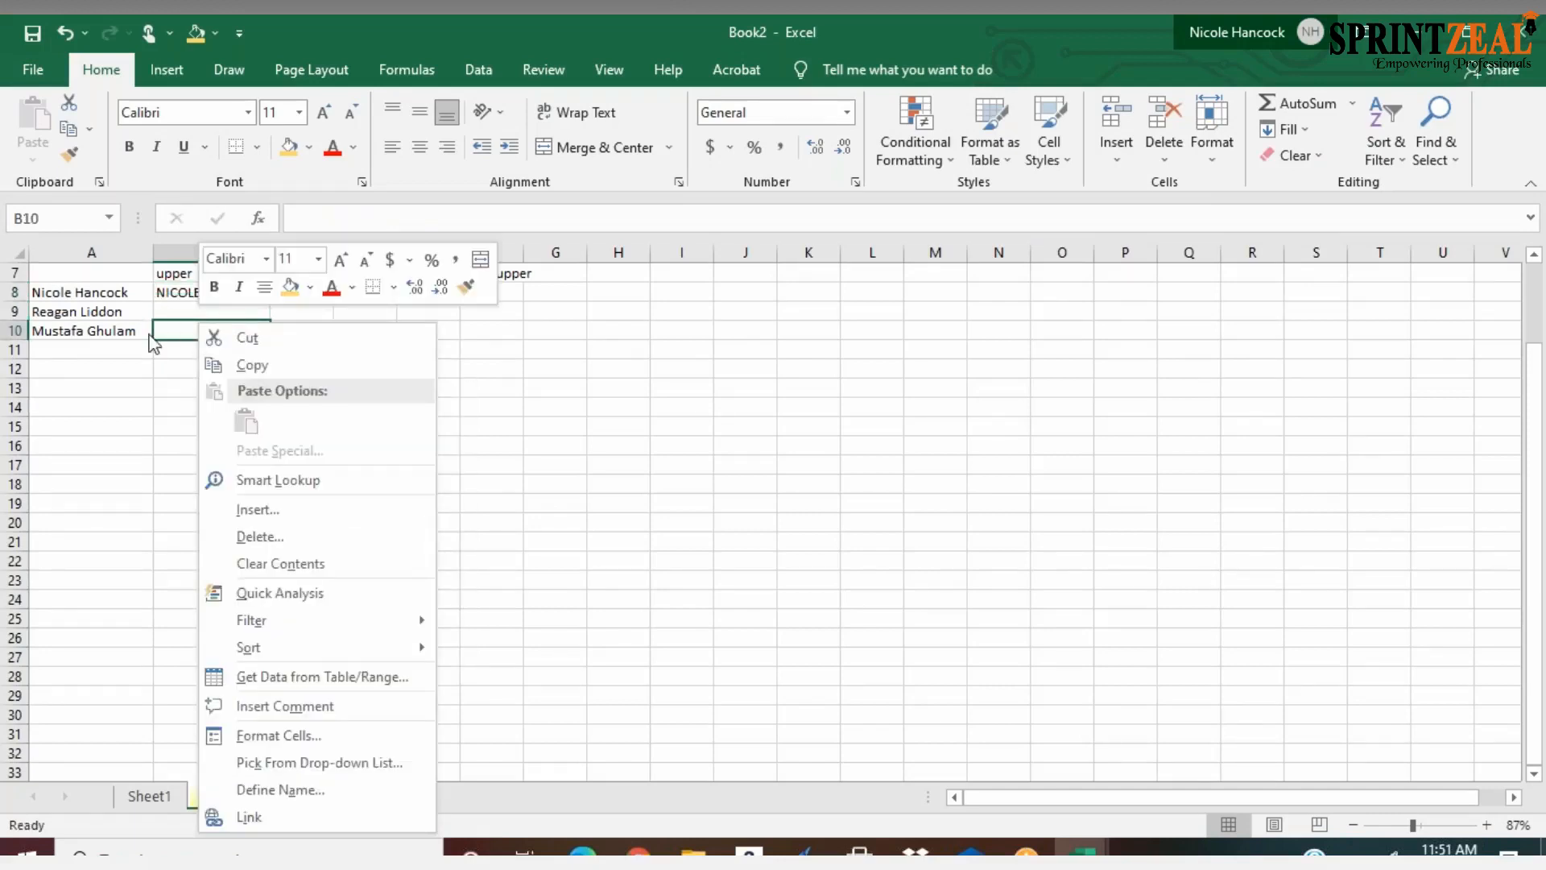
key("XF86AudioRaiseVolume")
key("XF86AudioRaiseVolume")
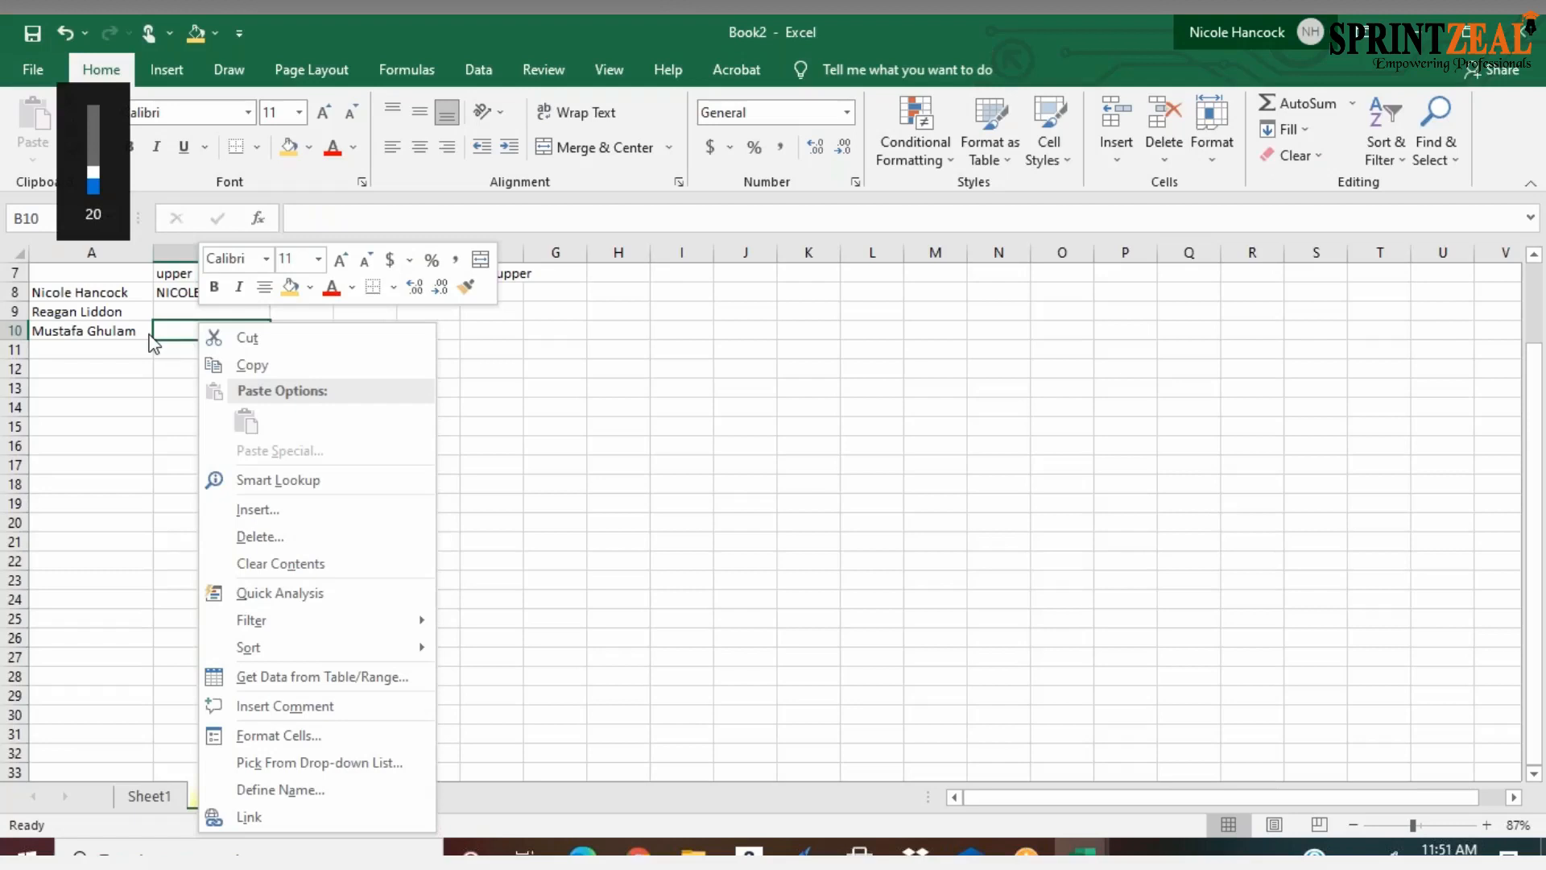
left_click(179, 302)
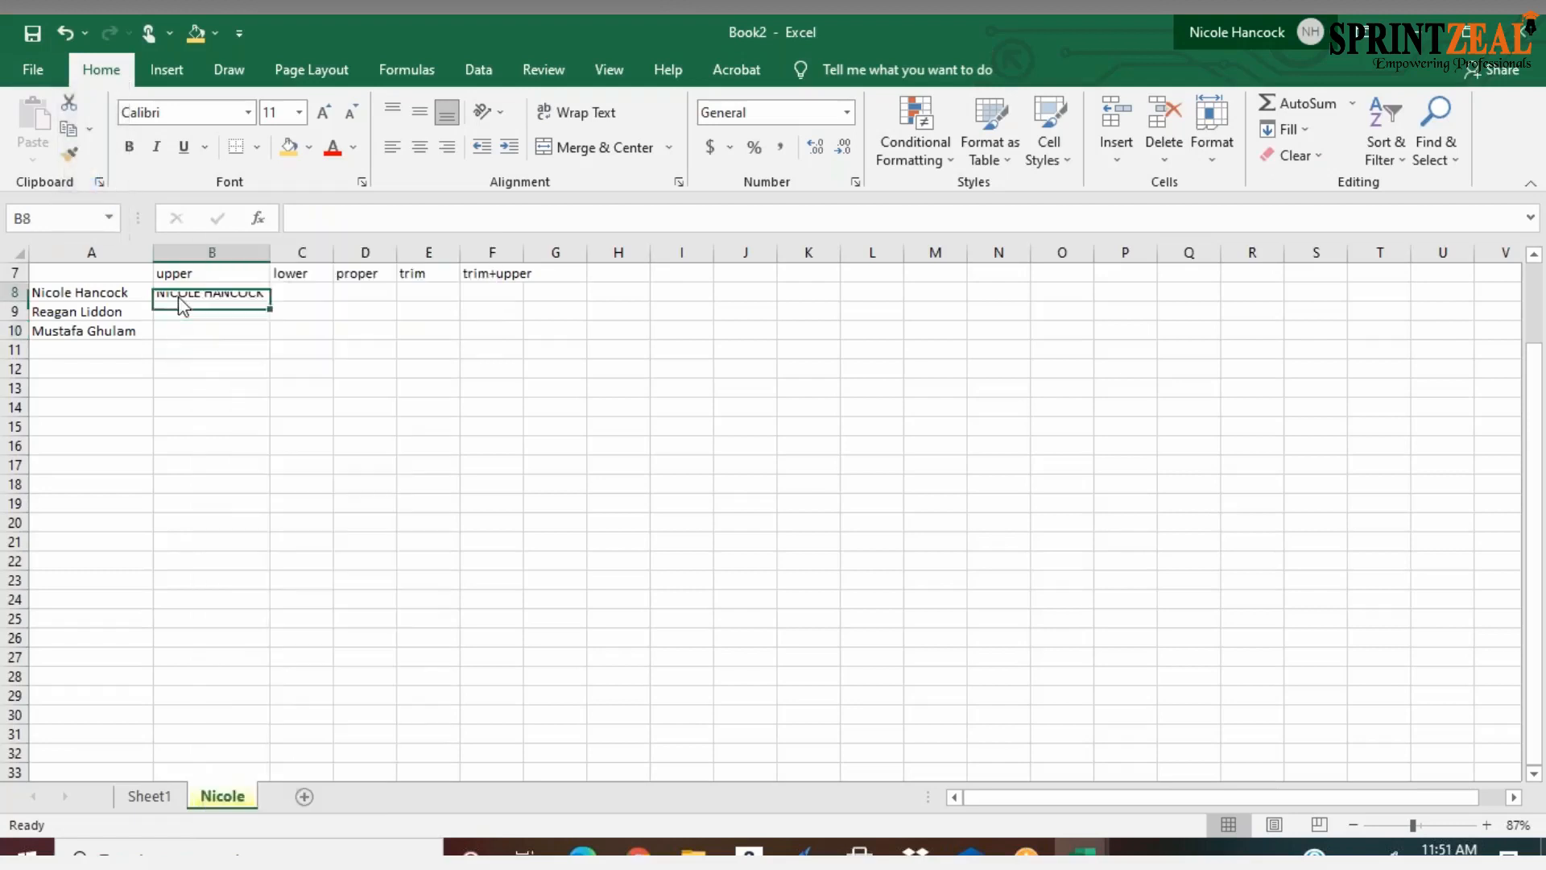
right_click(181, 304)
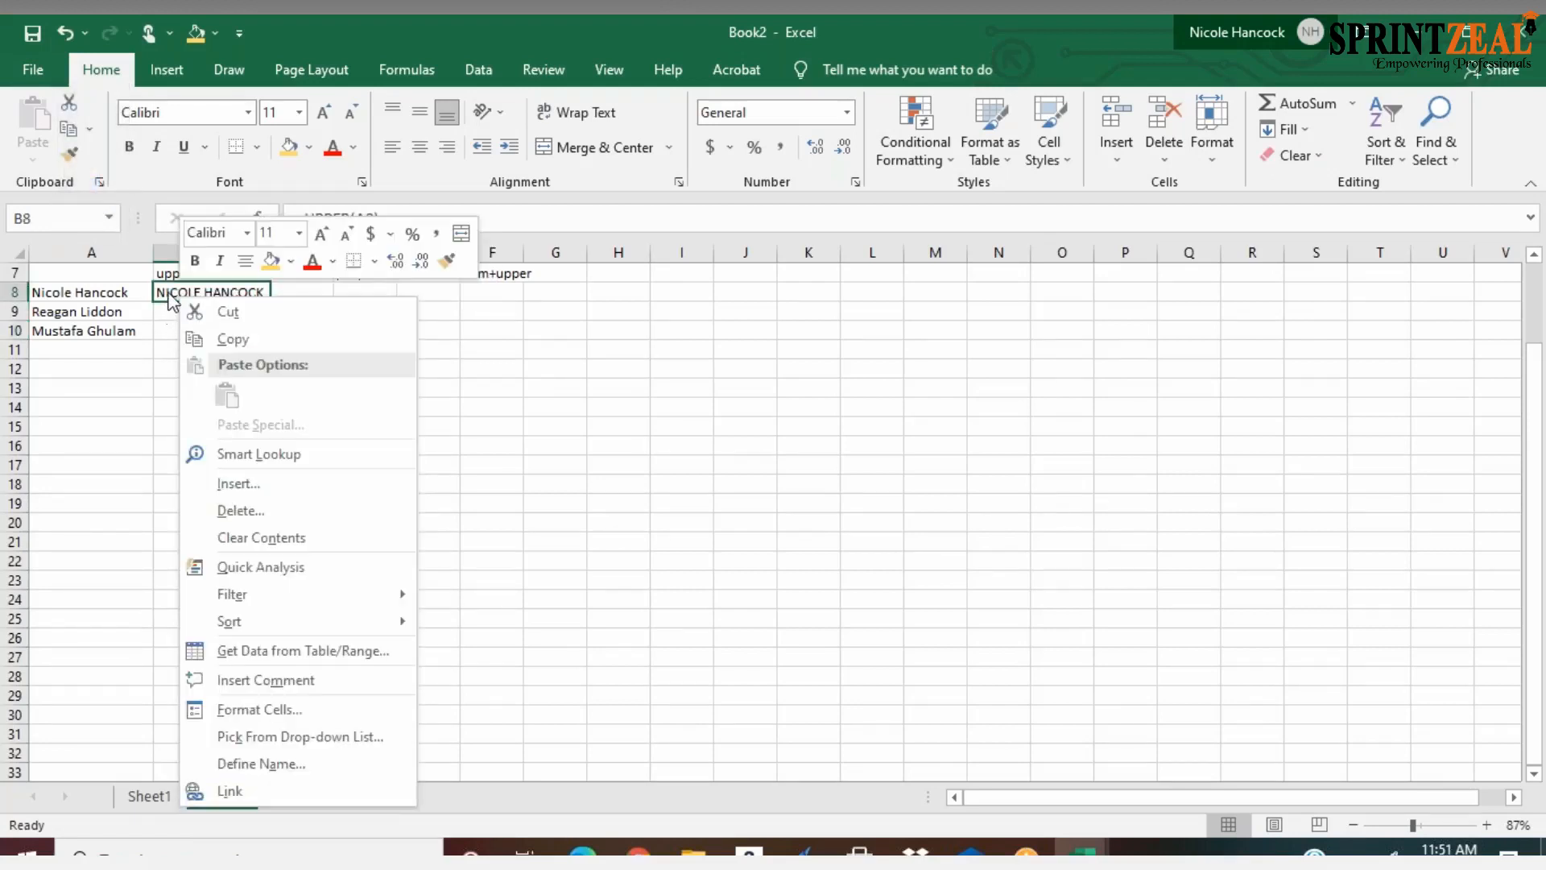
Fill the UPPER formula from B8 down through B10 and fit column B's width to its contents
left_click(168, 294)
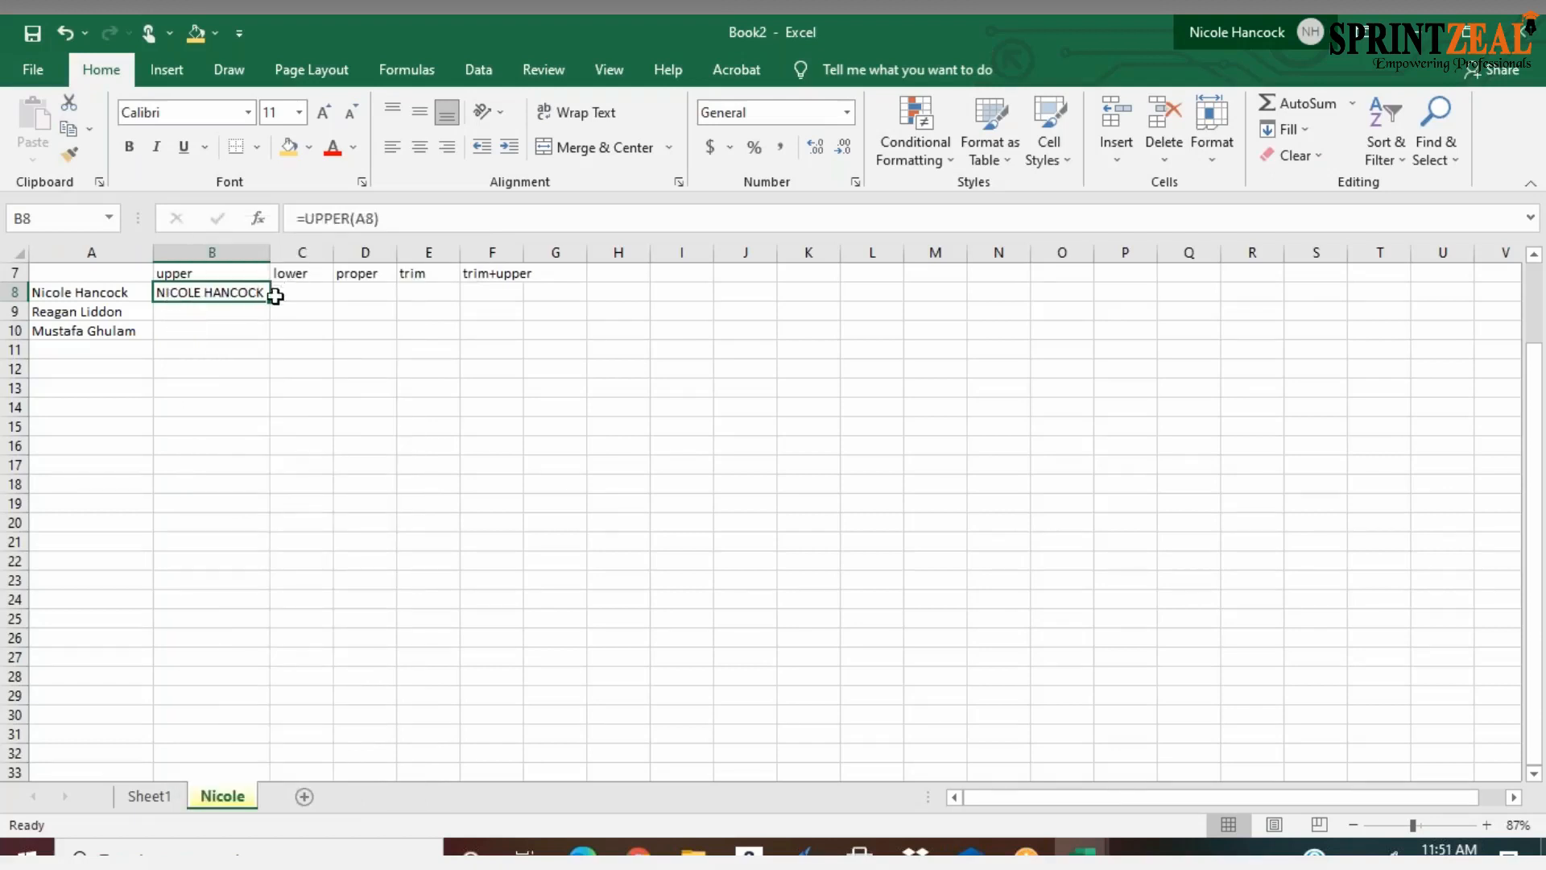
left_click_drag(270, 299, 269, 343)
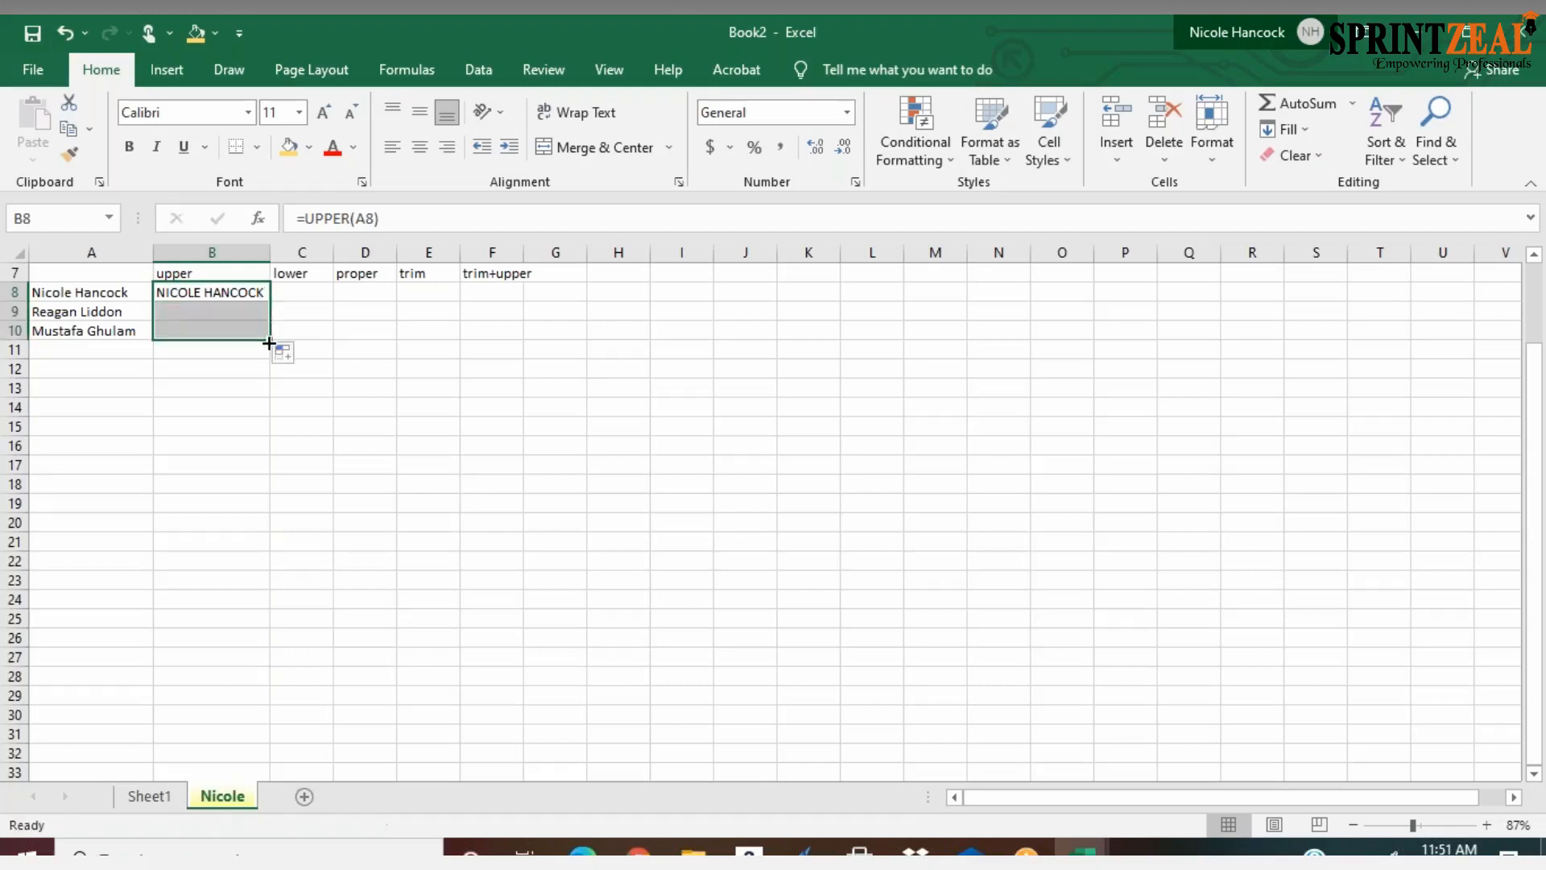
double_click(271, 257)
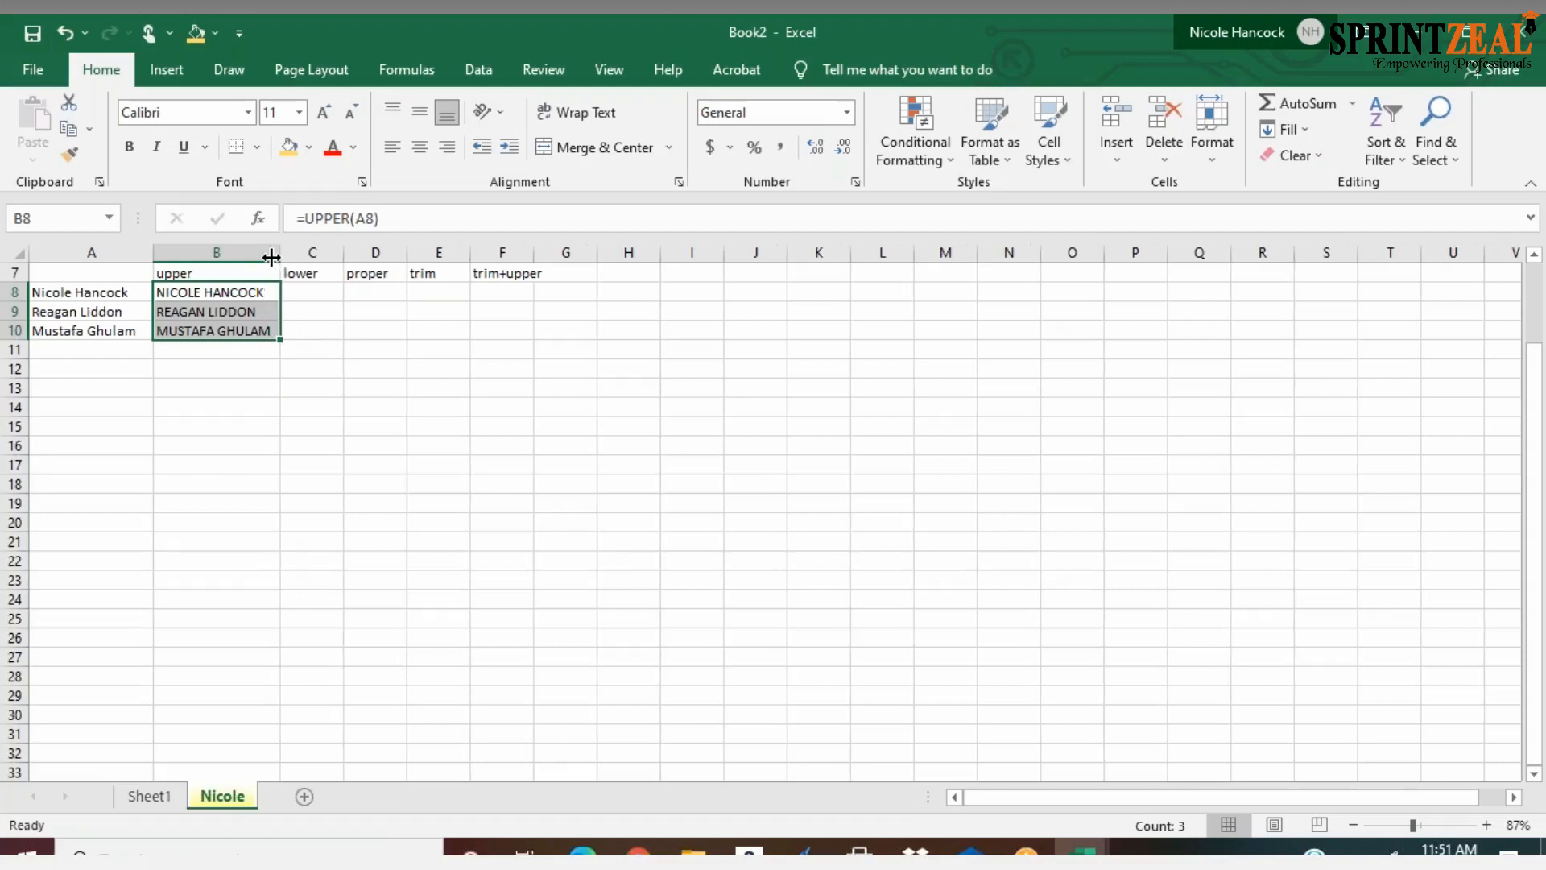
Enter the formula =LOWER(A8) in C8 and fit column C's width to the name
left_click(308, 293)
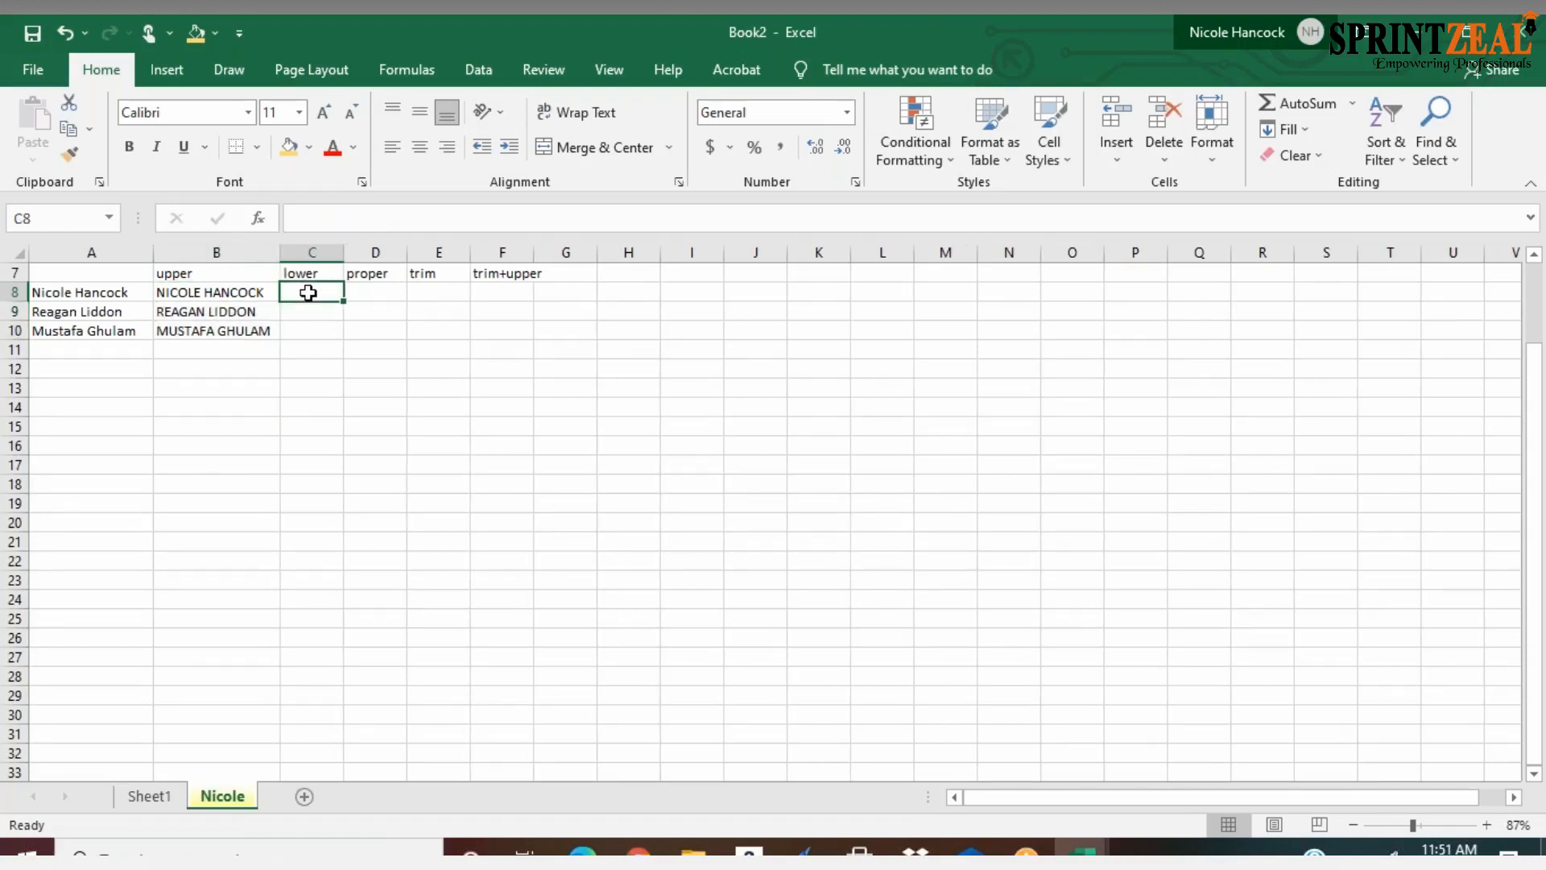
type("=low")
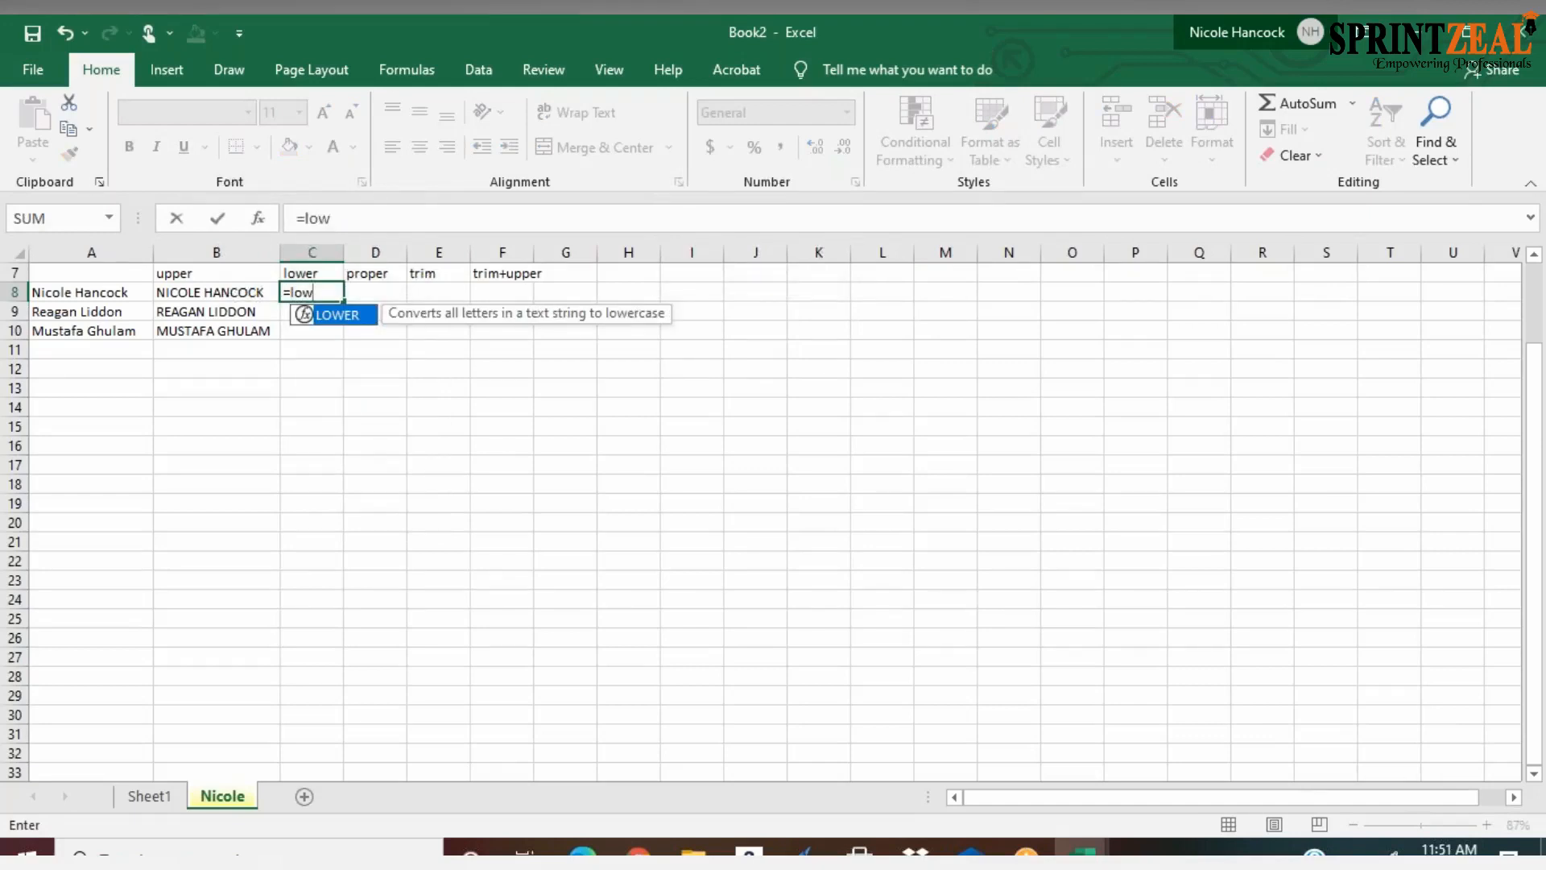
key("Tab")
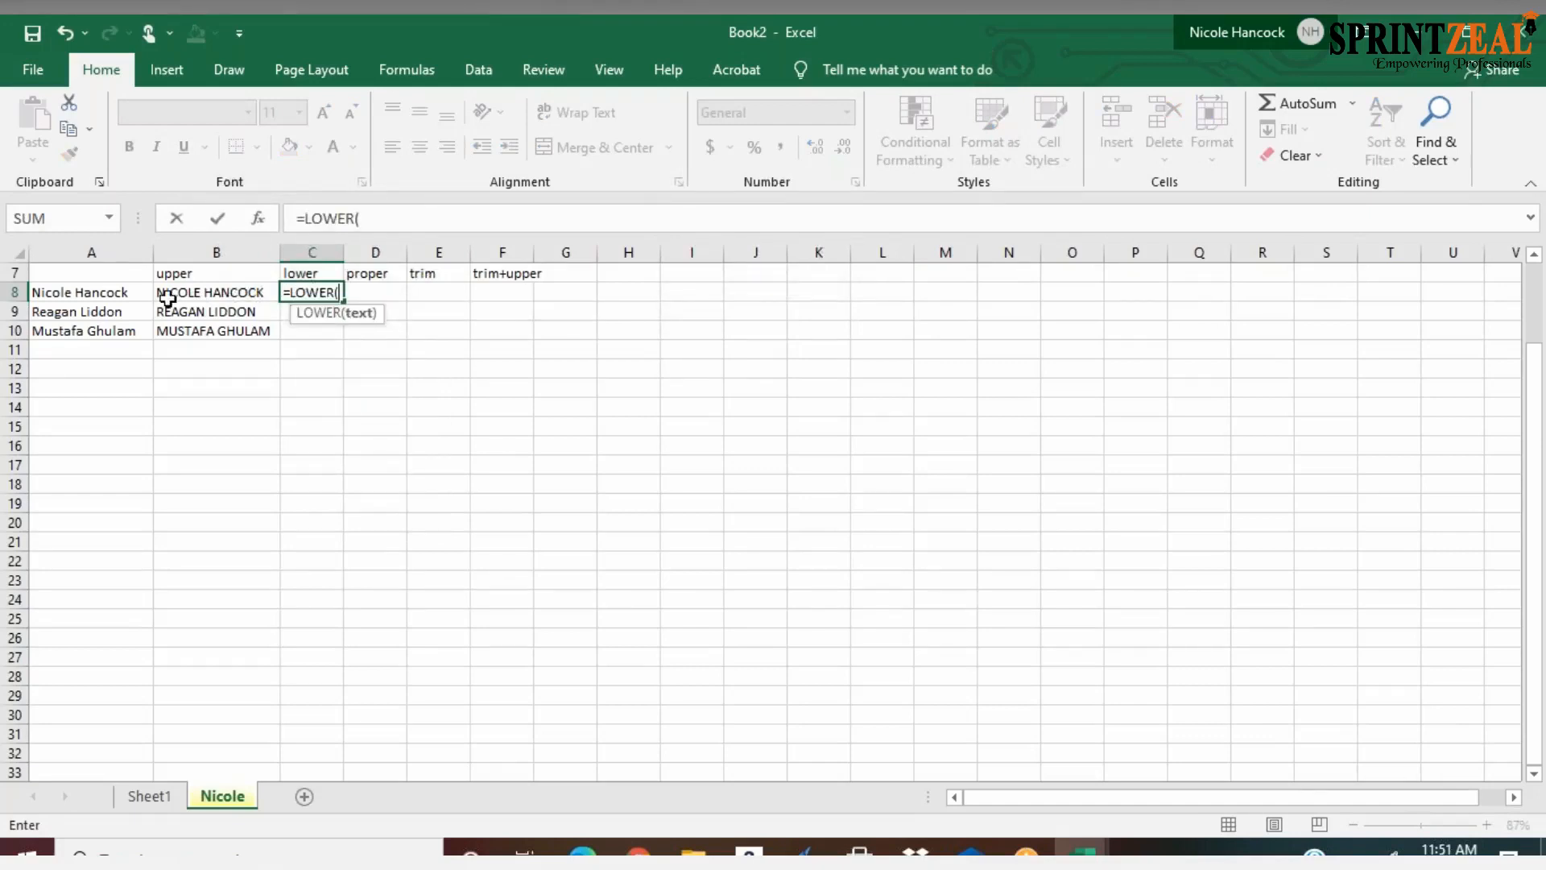
left_click(111, 293)
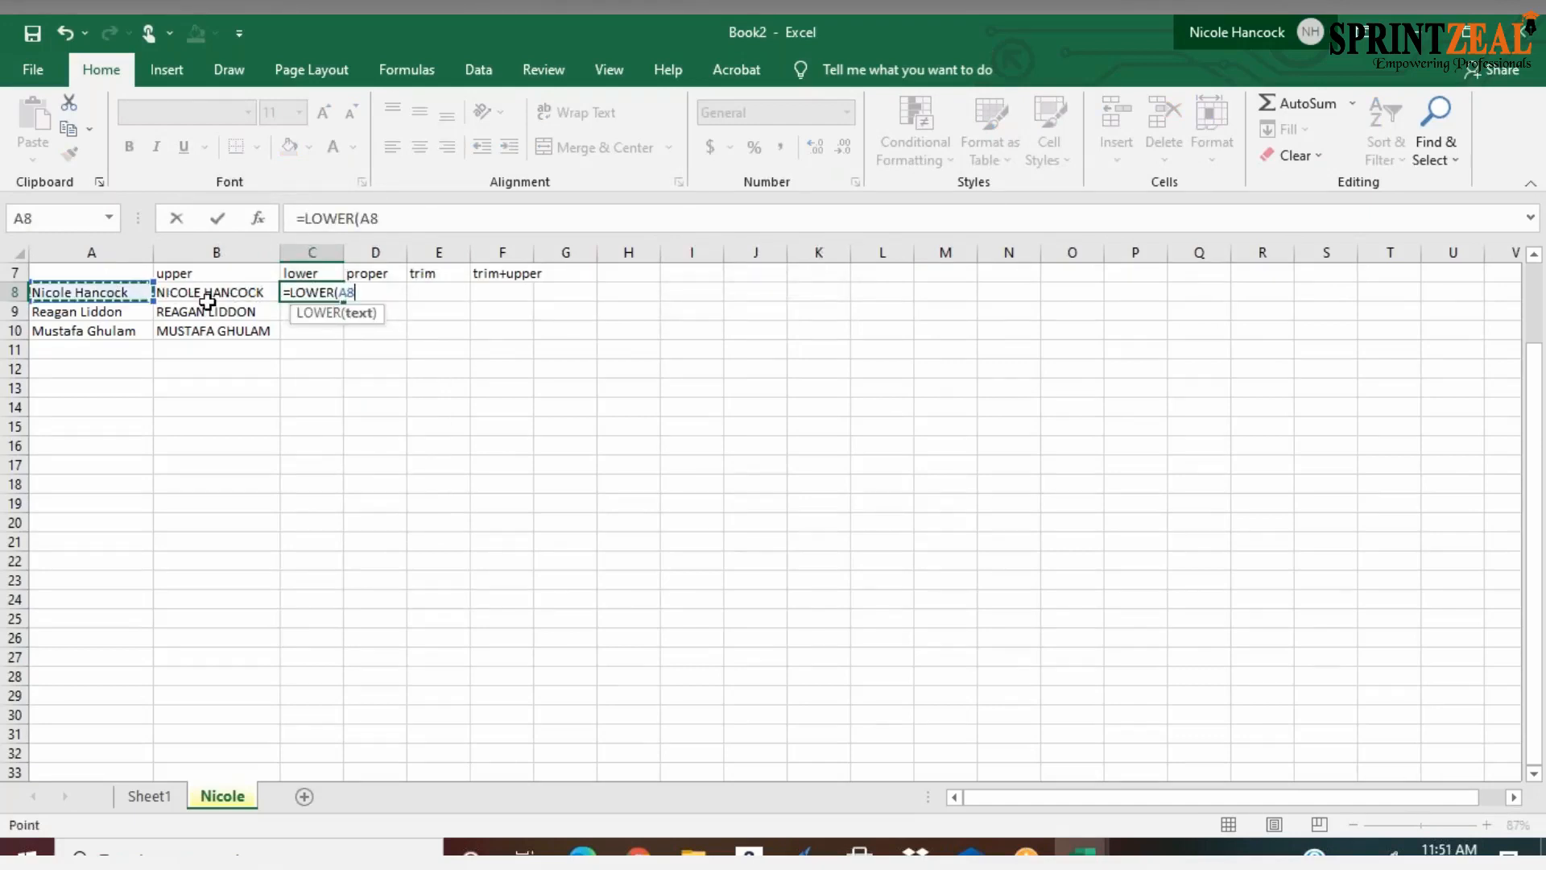
key("Return")
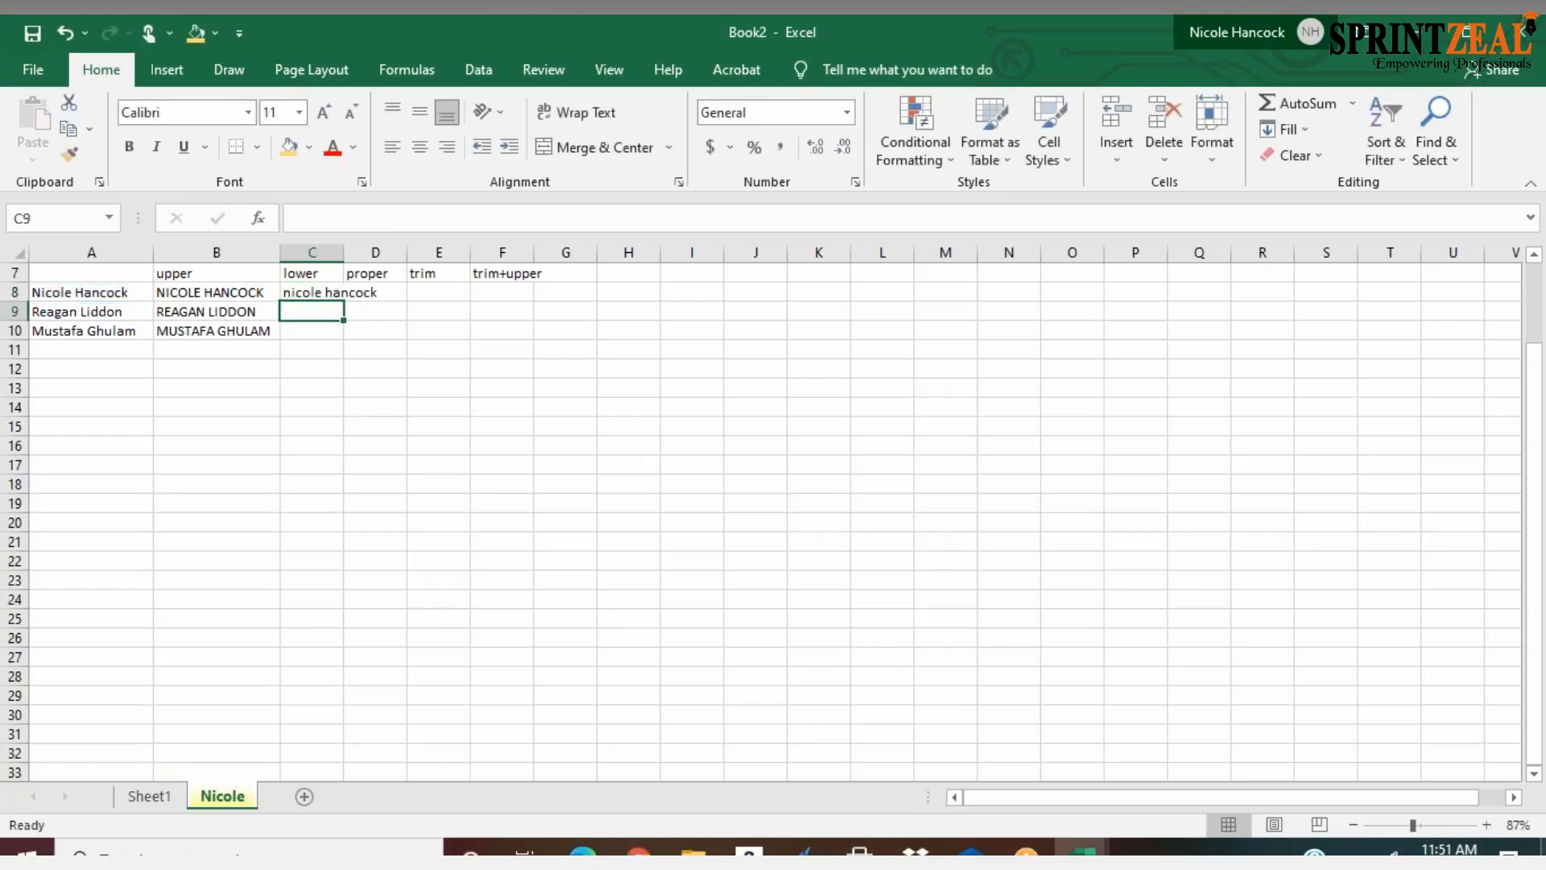
double_click(345, 254)
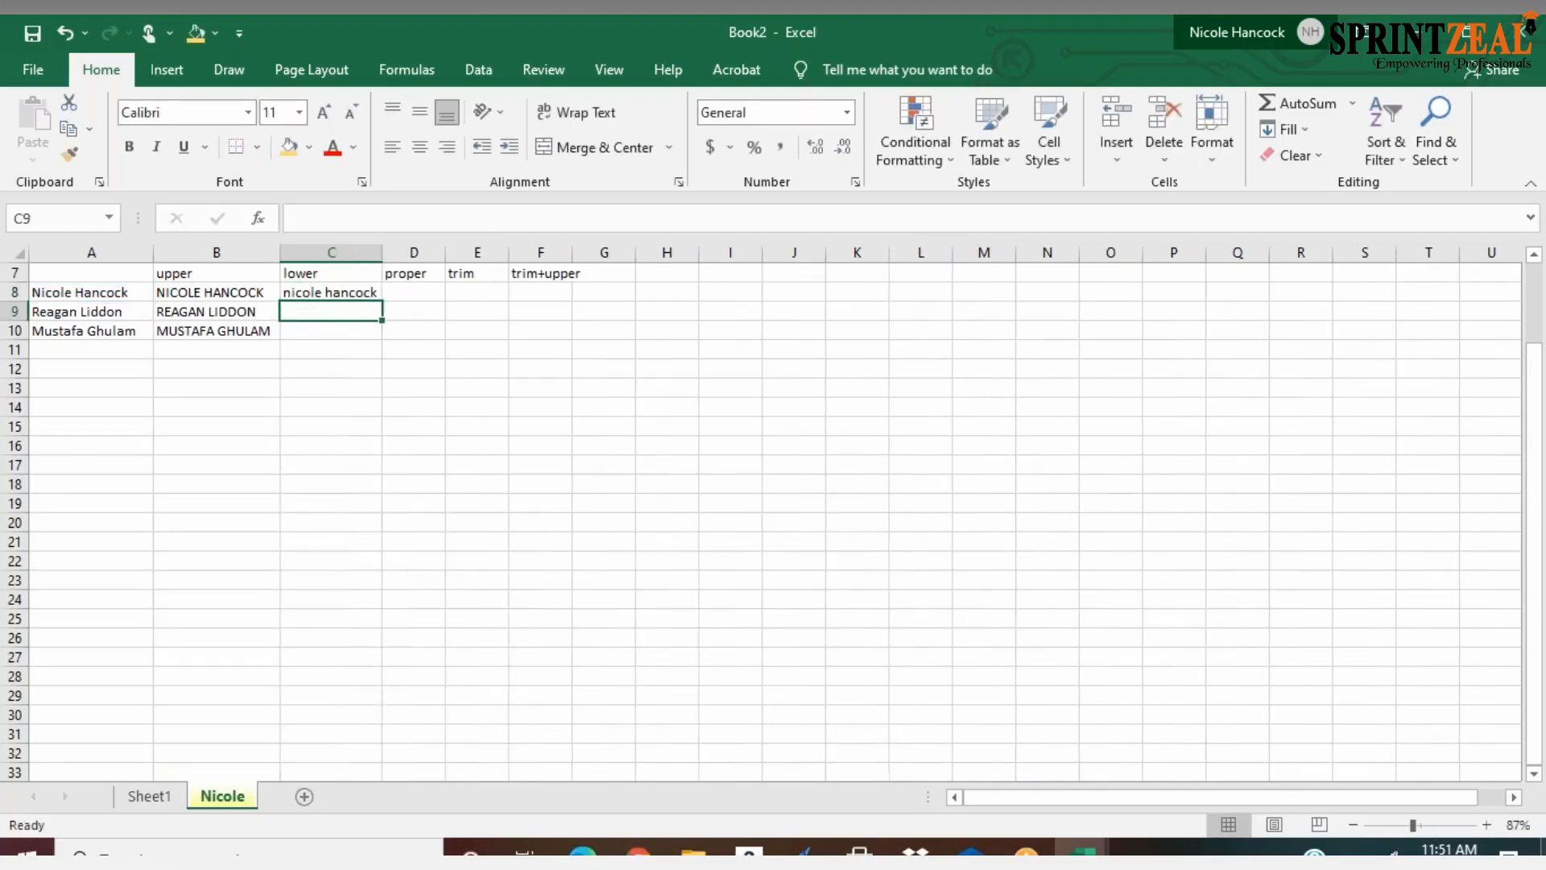
Fill the LOWER formula from C8 down through C10
right_click(370, 297)
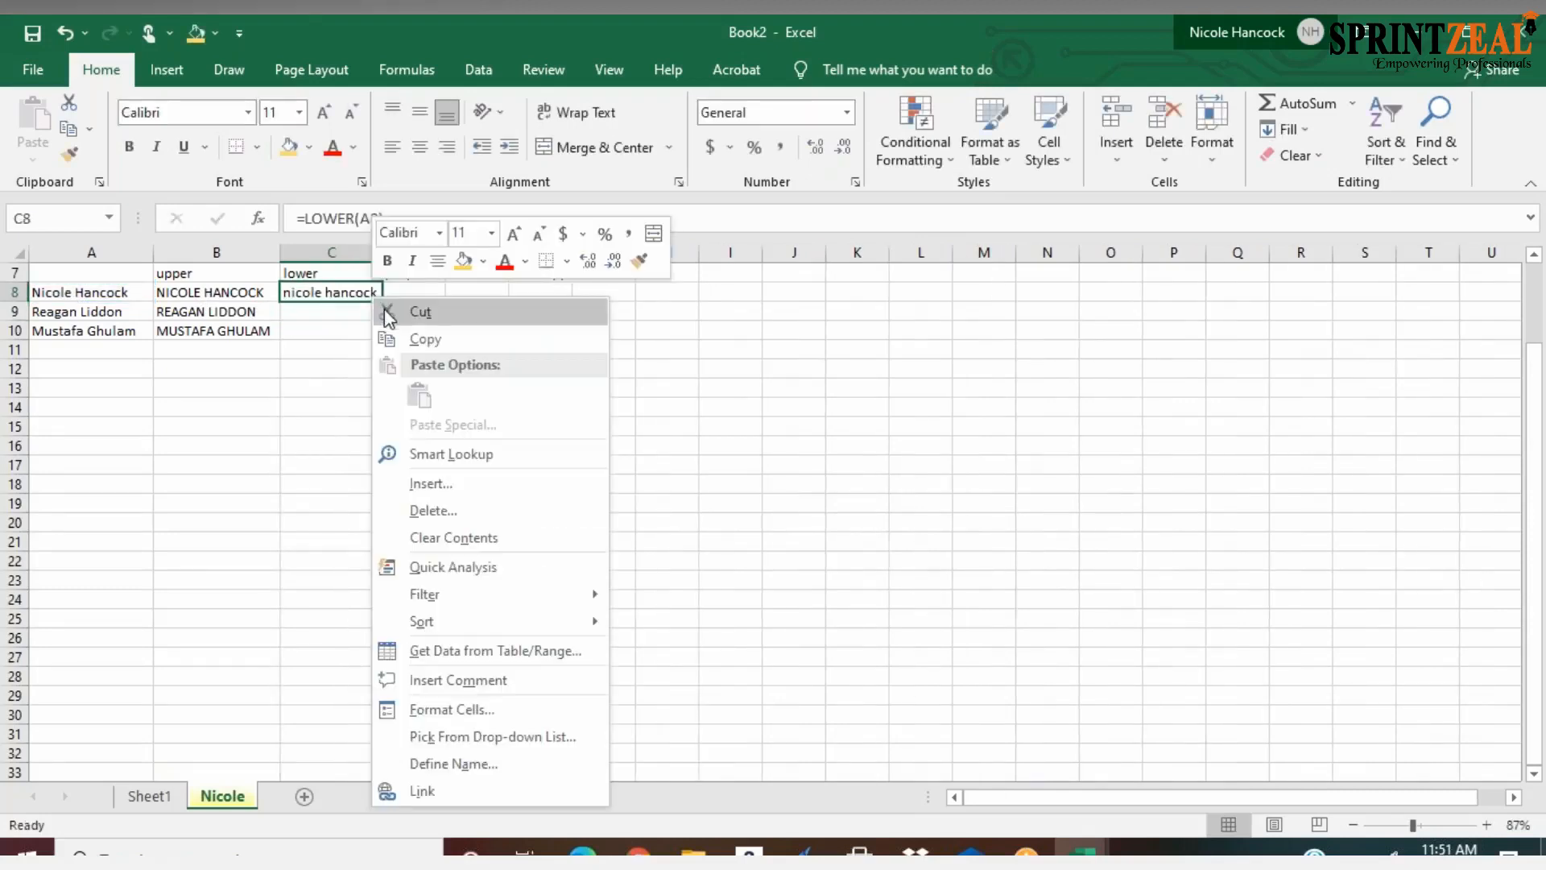
left_click(364, 295)
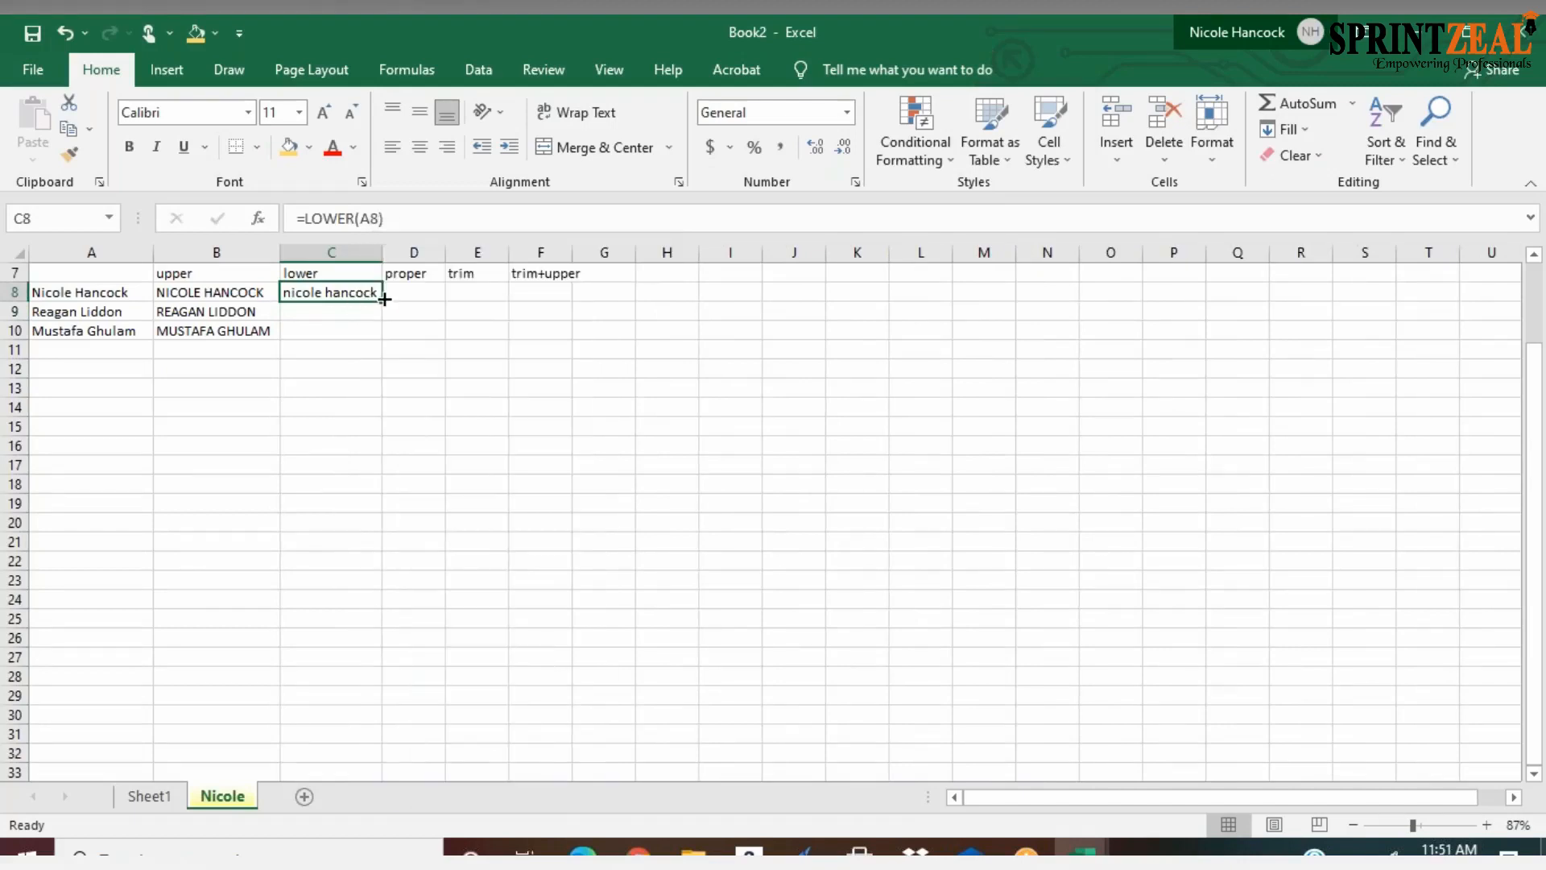
left_click_drag(381, 299, 380, 340)
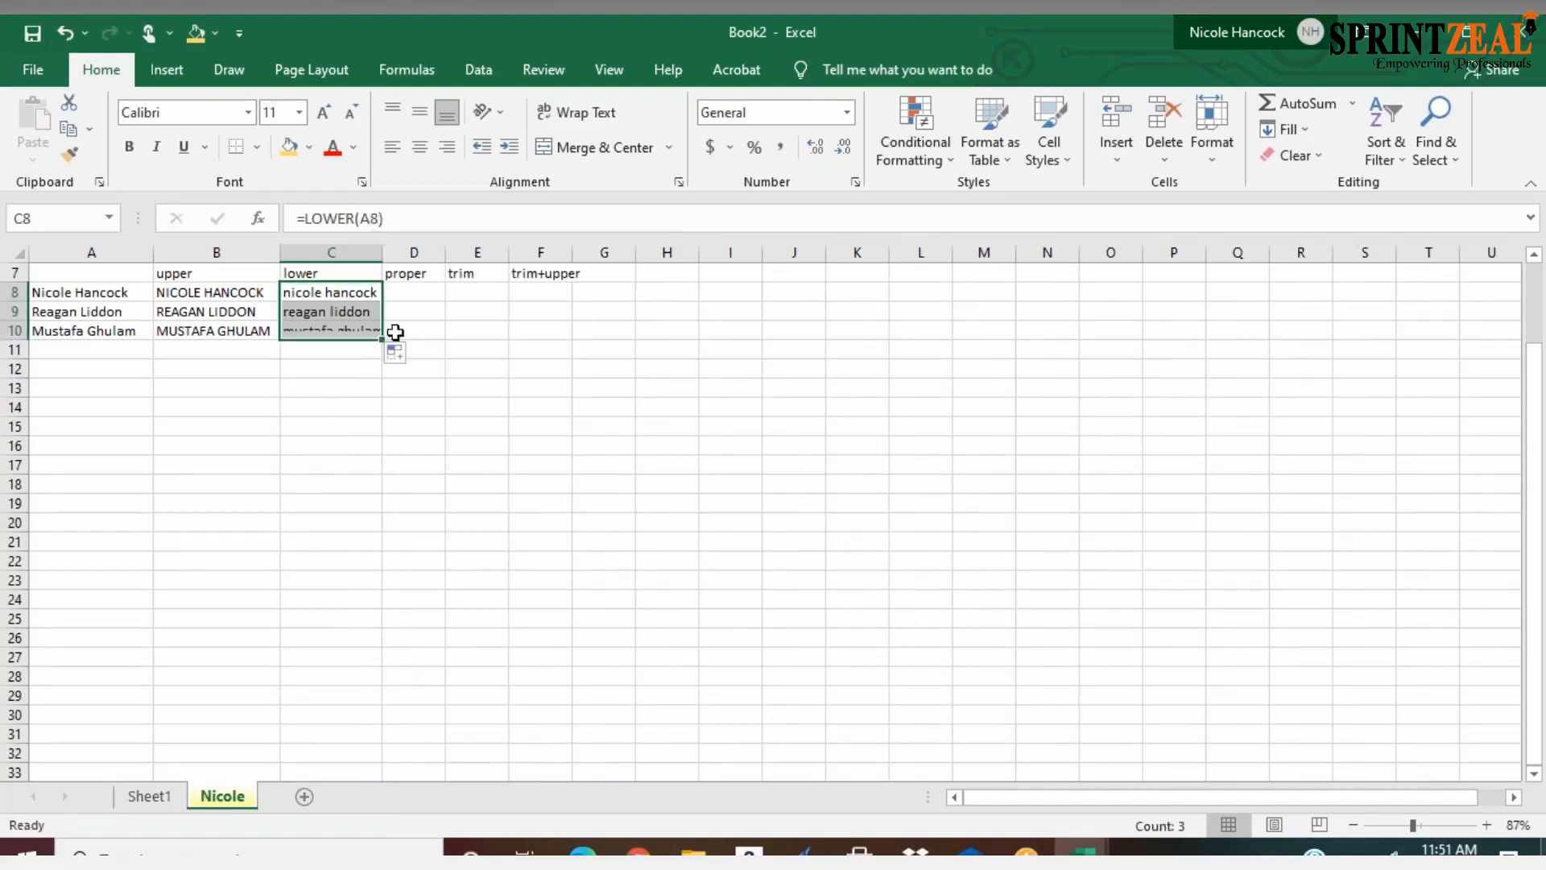
Enter the formula =PROPER(A8) in D8
left_click(406, 292)
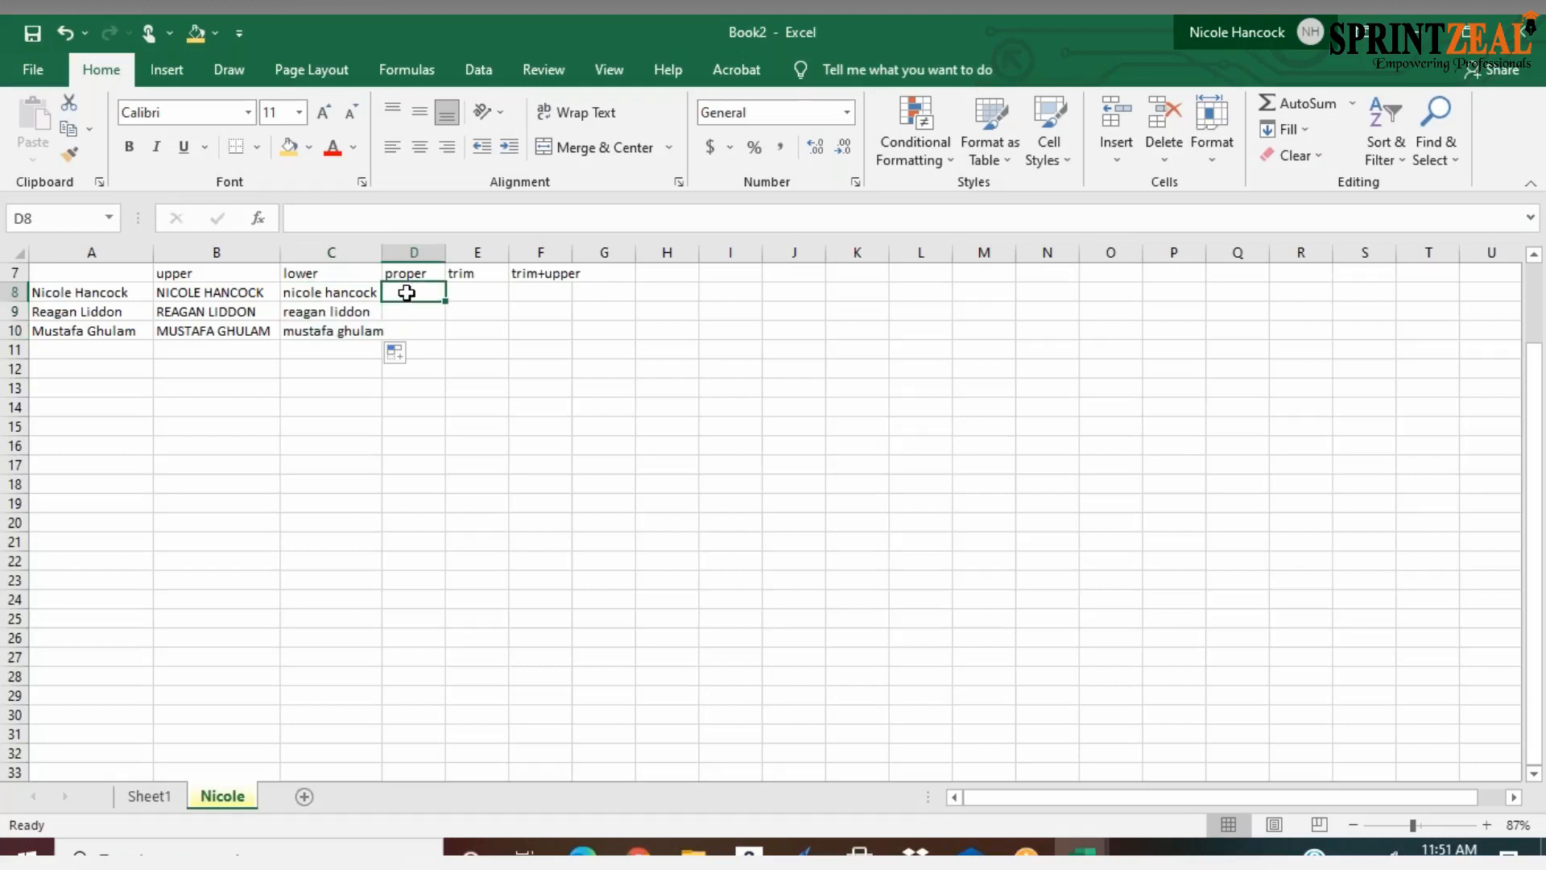
type("=prop")
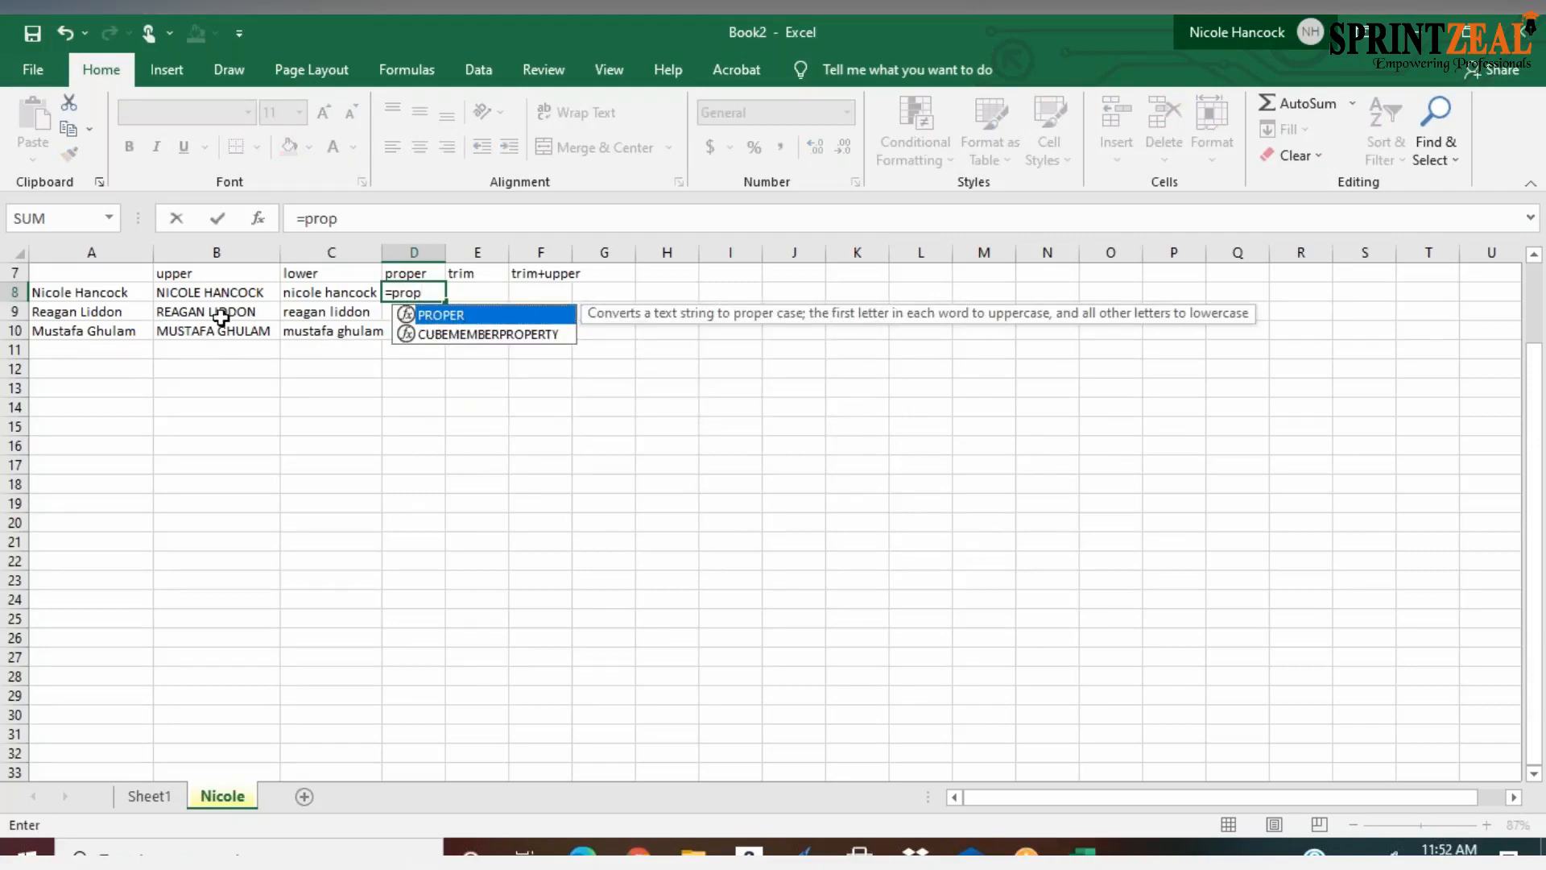
left_click(103, 292)
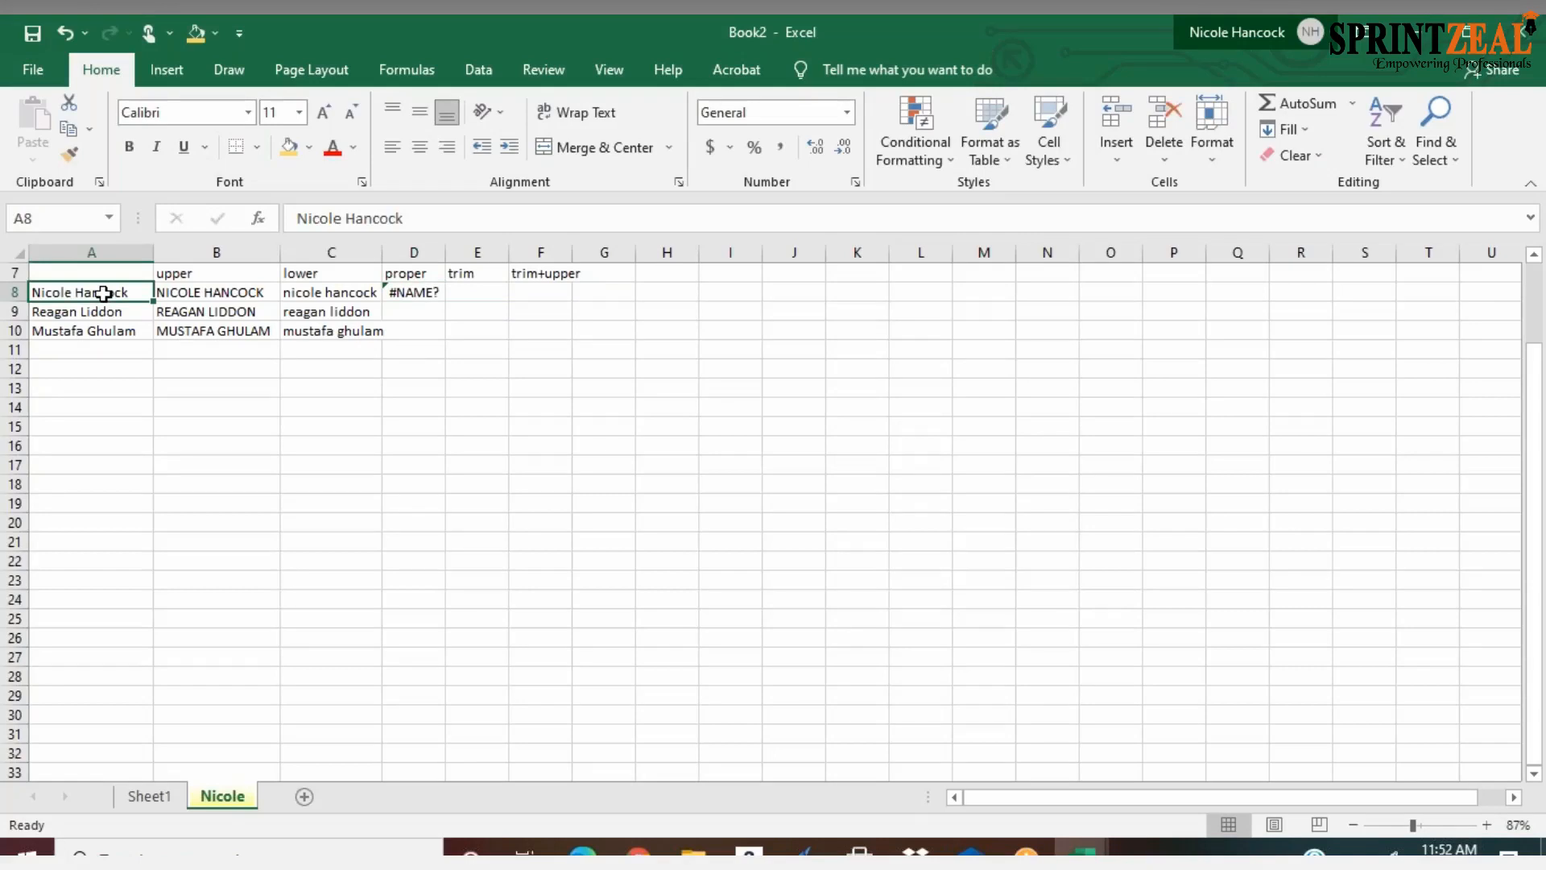
double_click(413, 293)
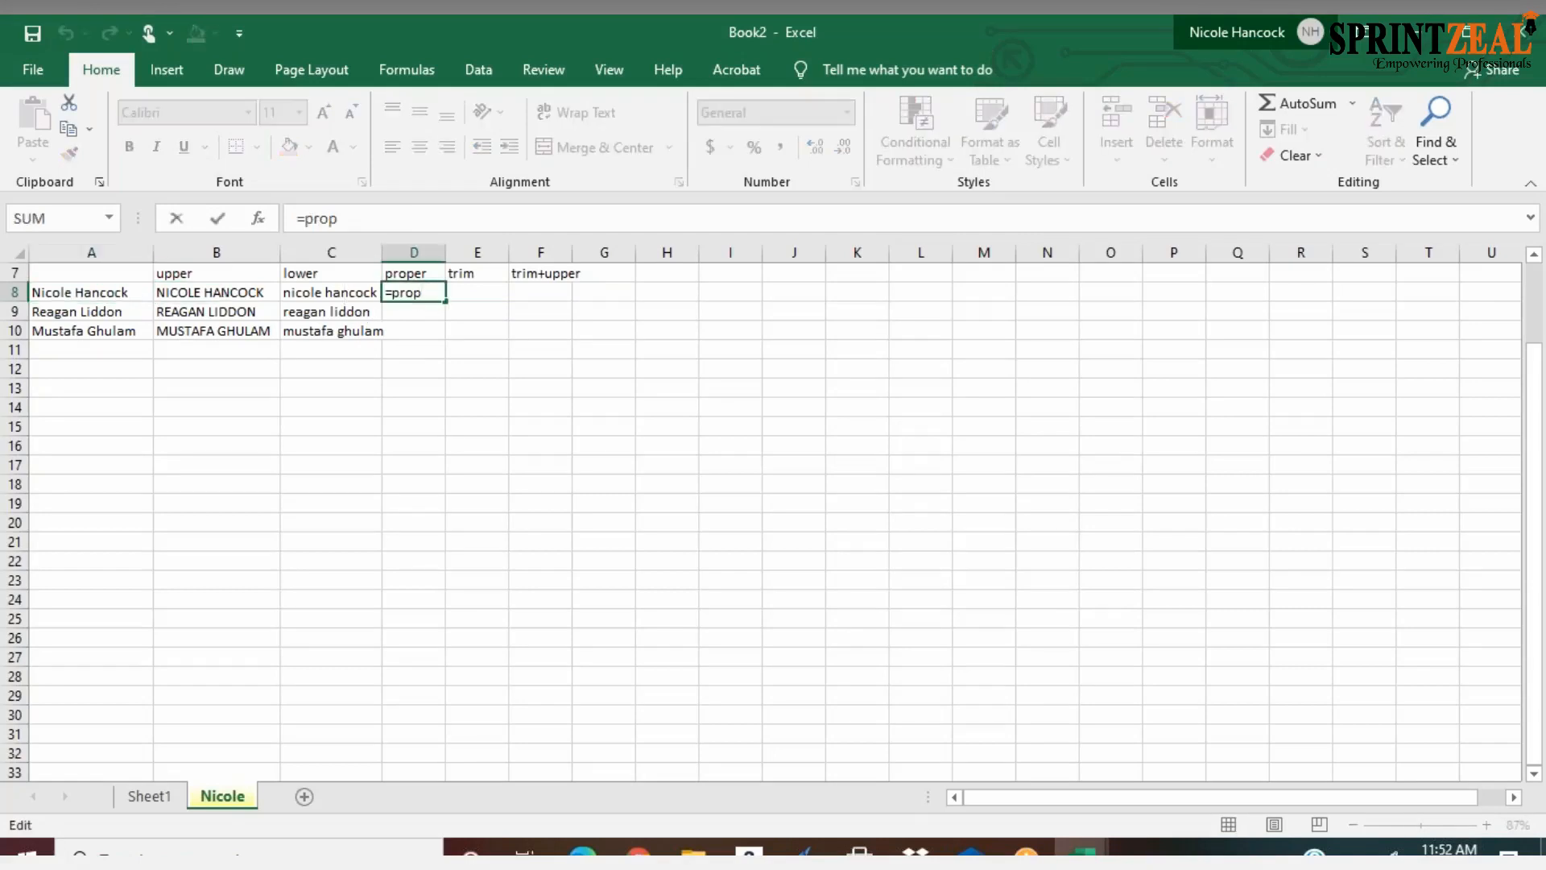
type("er")
key("Tab")
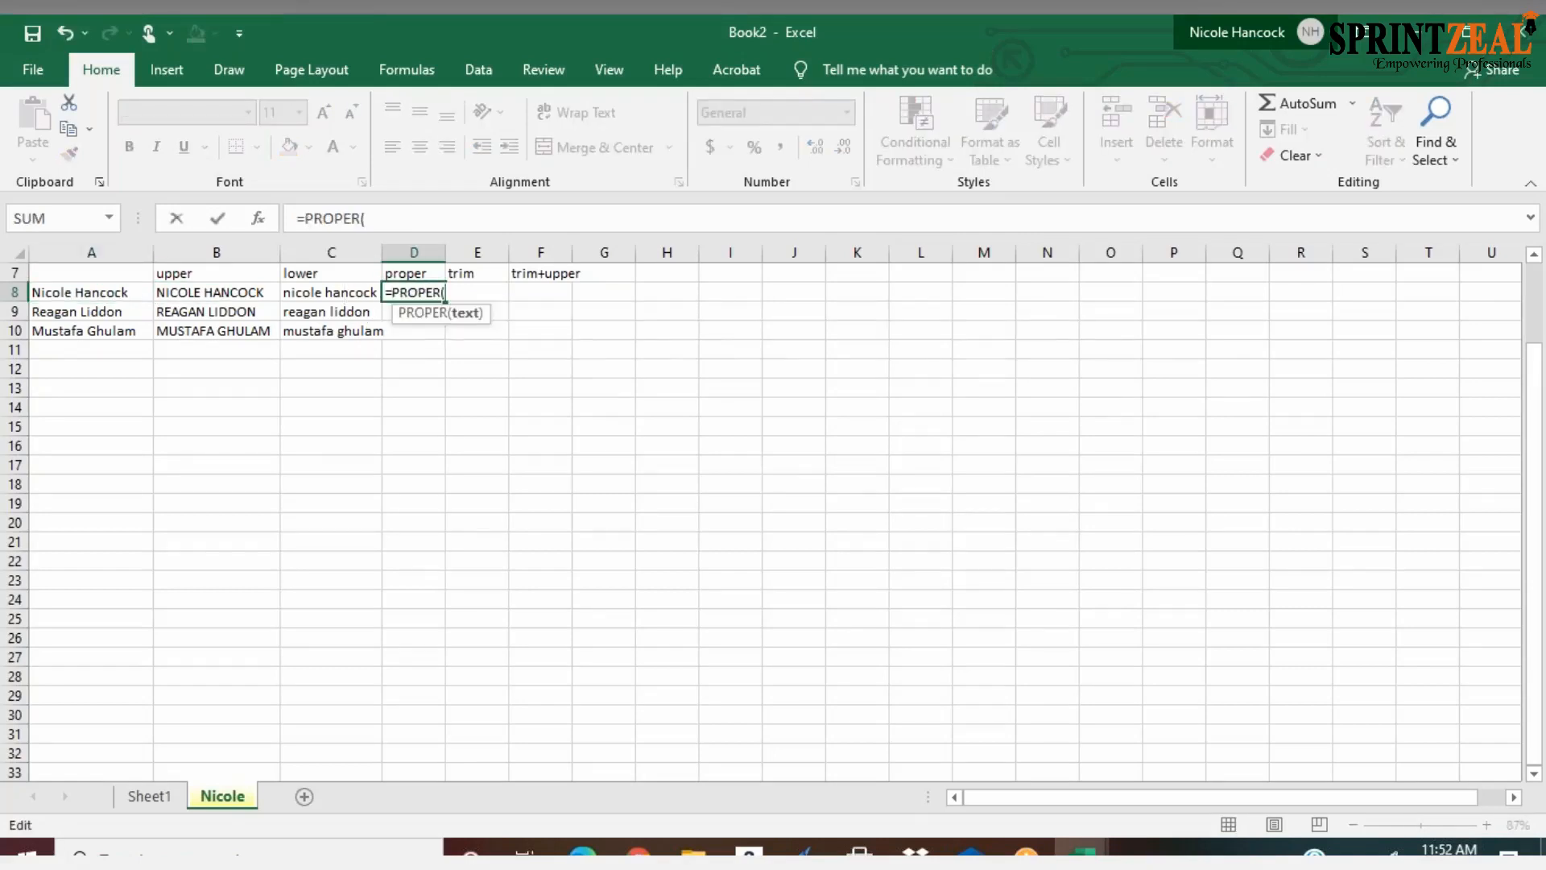
left_click(100, 293)
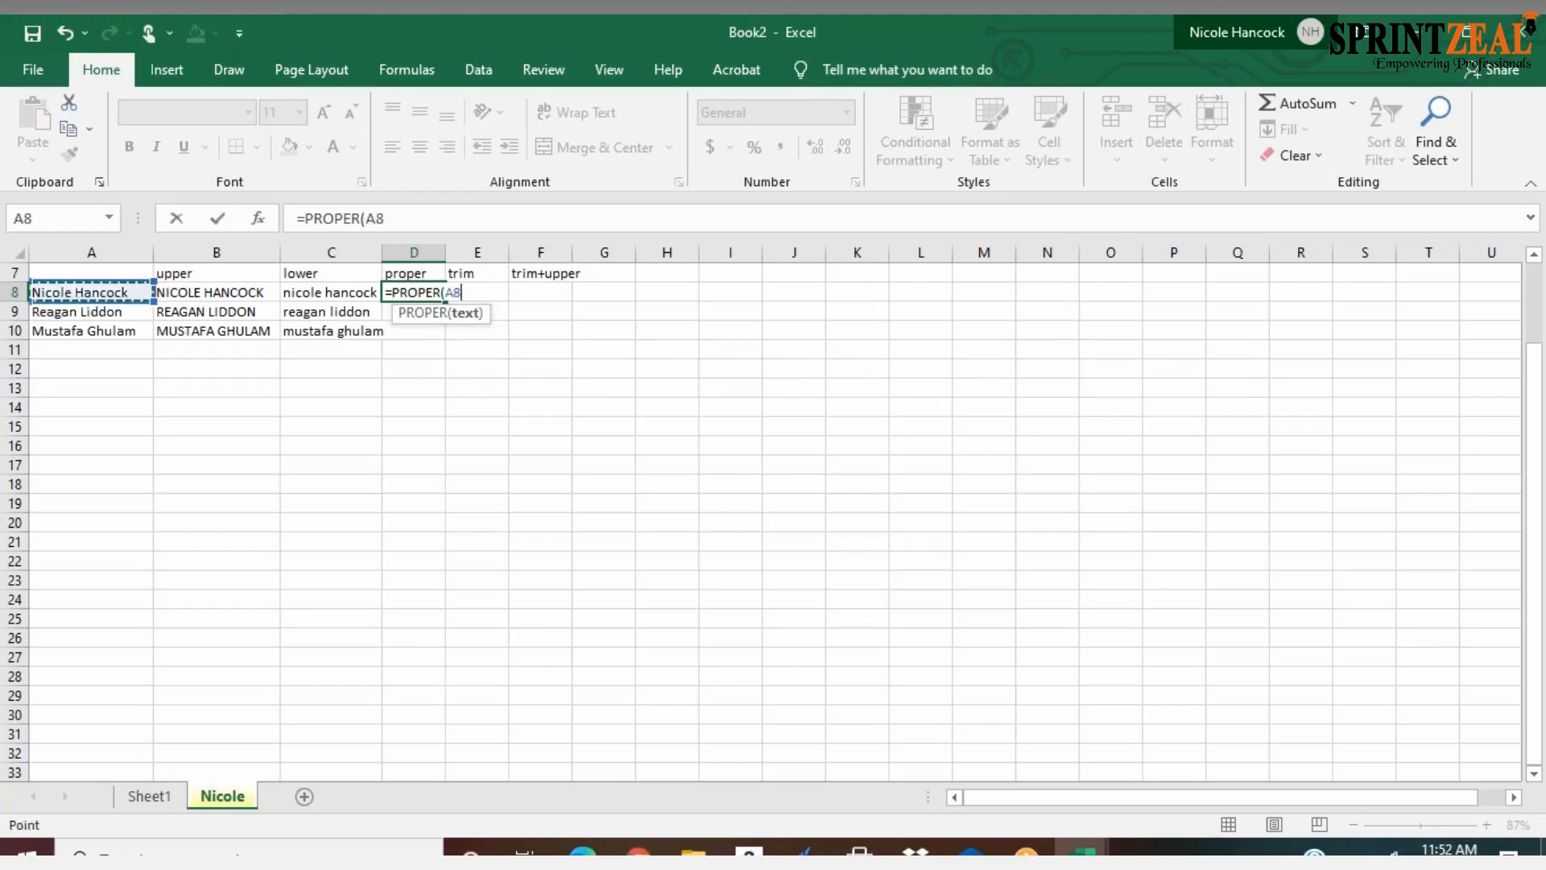
key("Return")
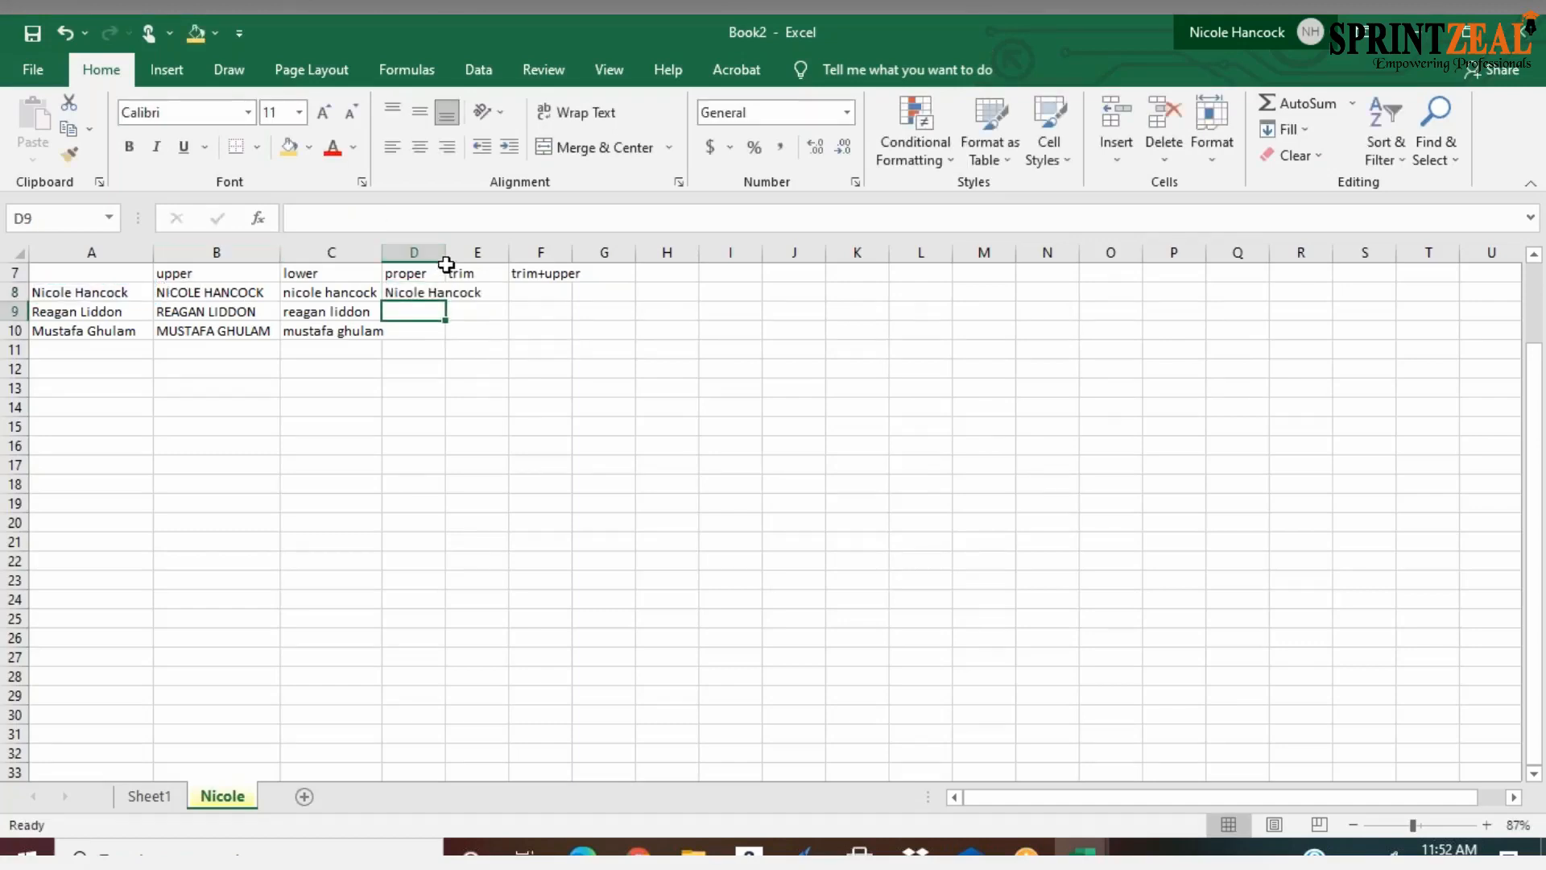
Widen column D to fit the name and fill the PROPER formula from D8 down through D10
left_click(216, 273)
left_click_drag(446, 256, 489, 333)
left_click(479, 296)
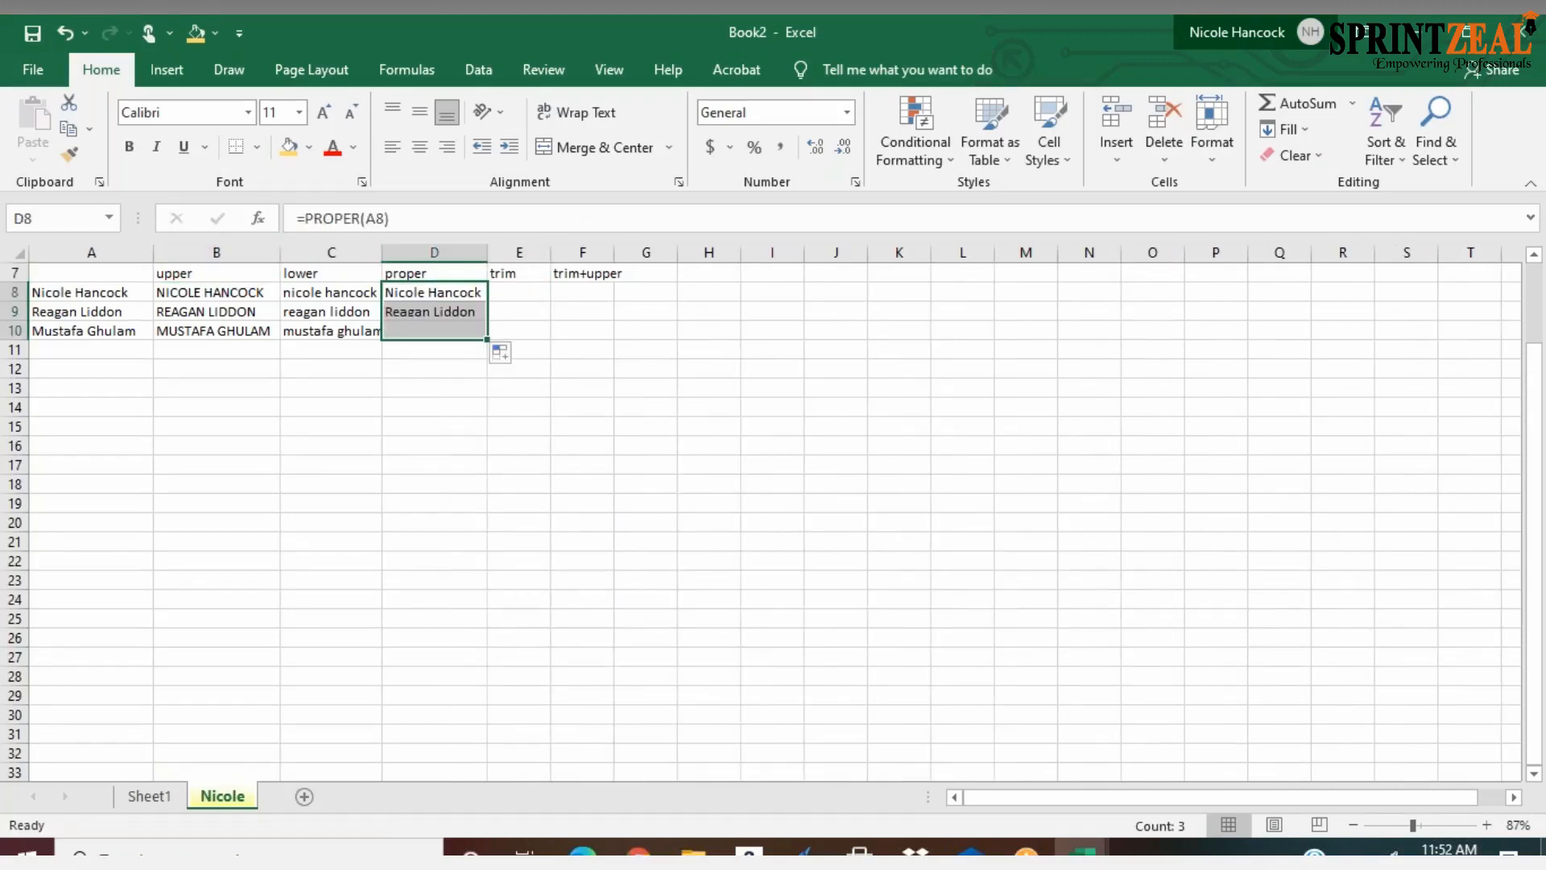
Enter the formula =TRIM(A8) in E8
left_click(517, 293)
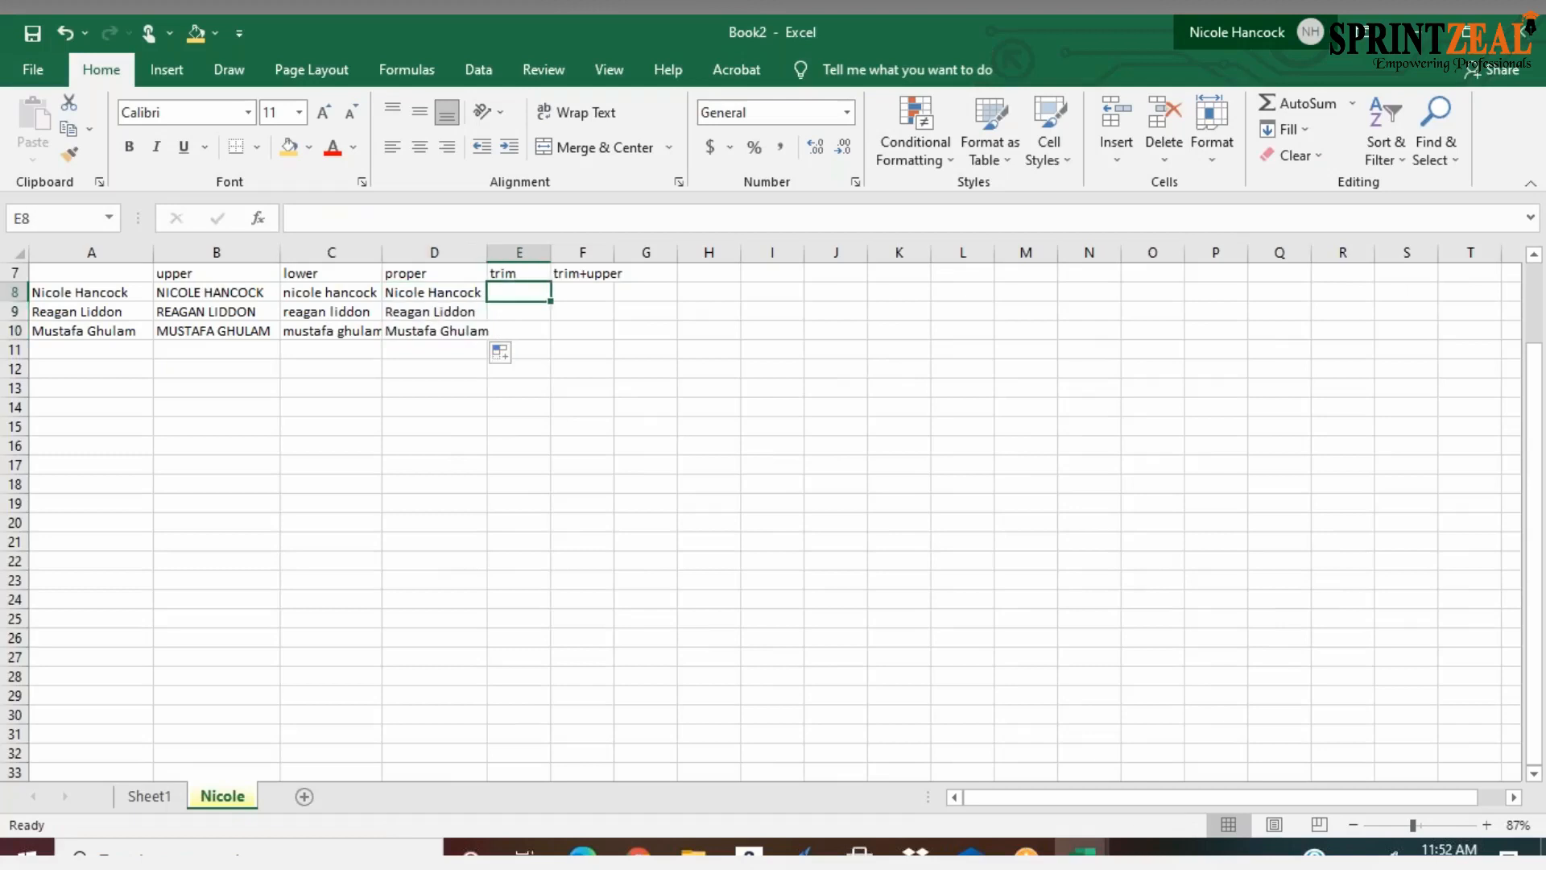
type("=trim")
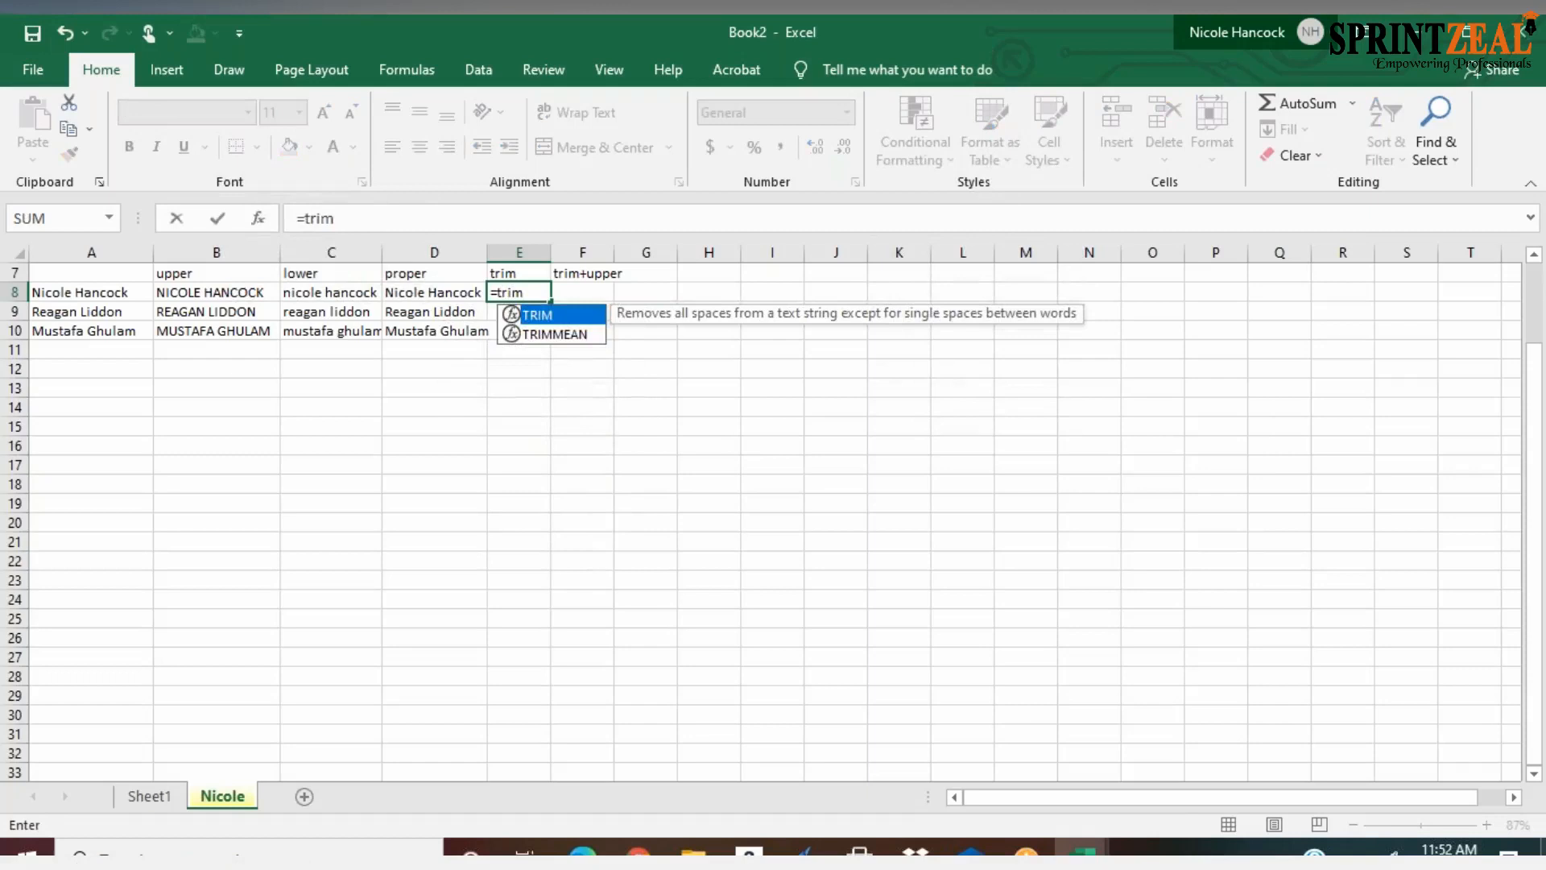
key("Tab")
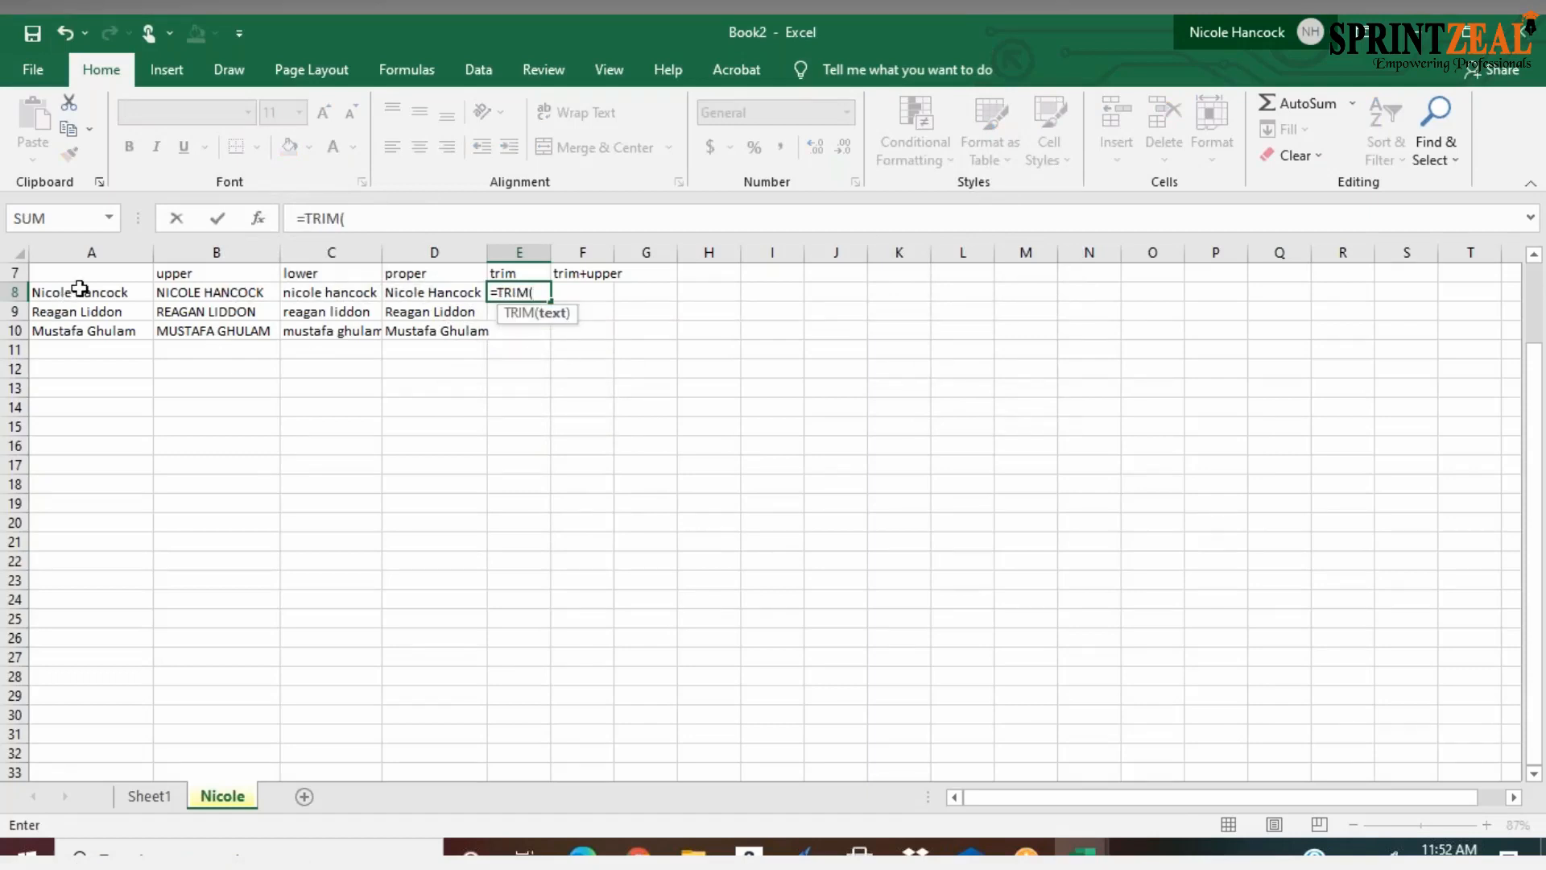
left_click(77, 292)
key("Return")
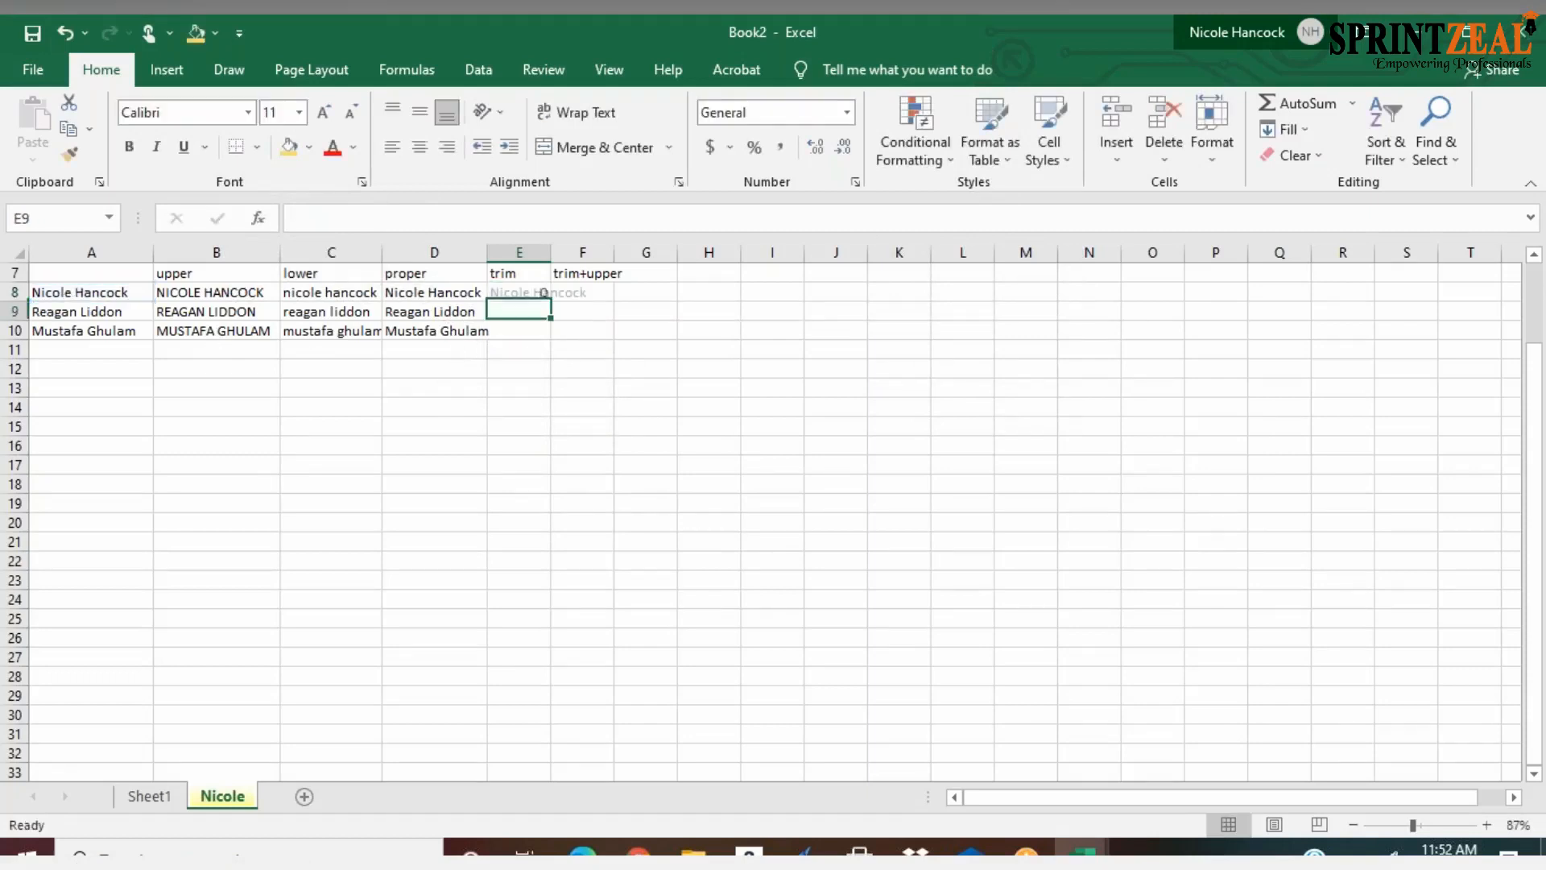
Try to fill the TRIM formula from E8 down through E10
double_click(547, 293)
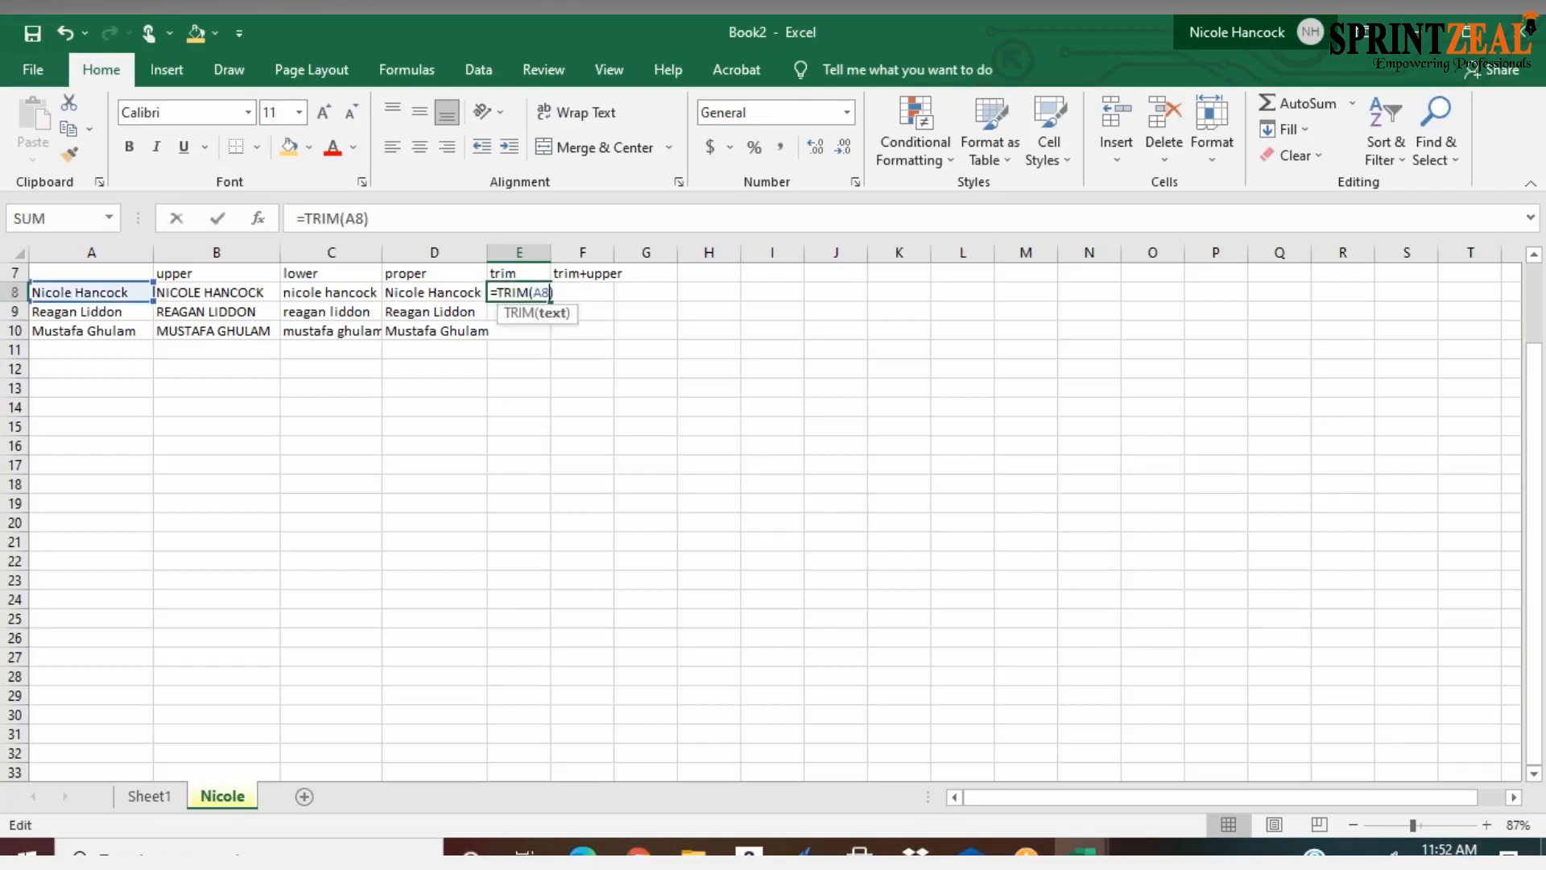
left_click(504, 335, "shift")
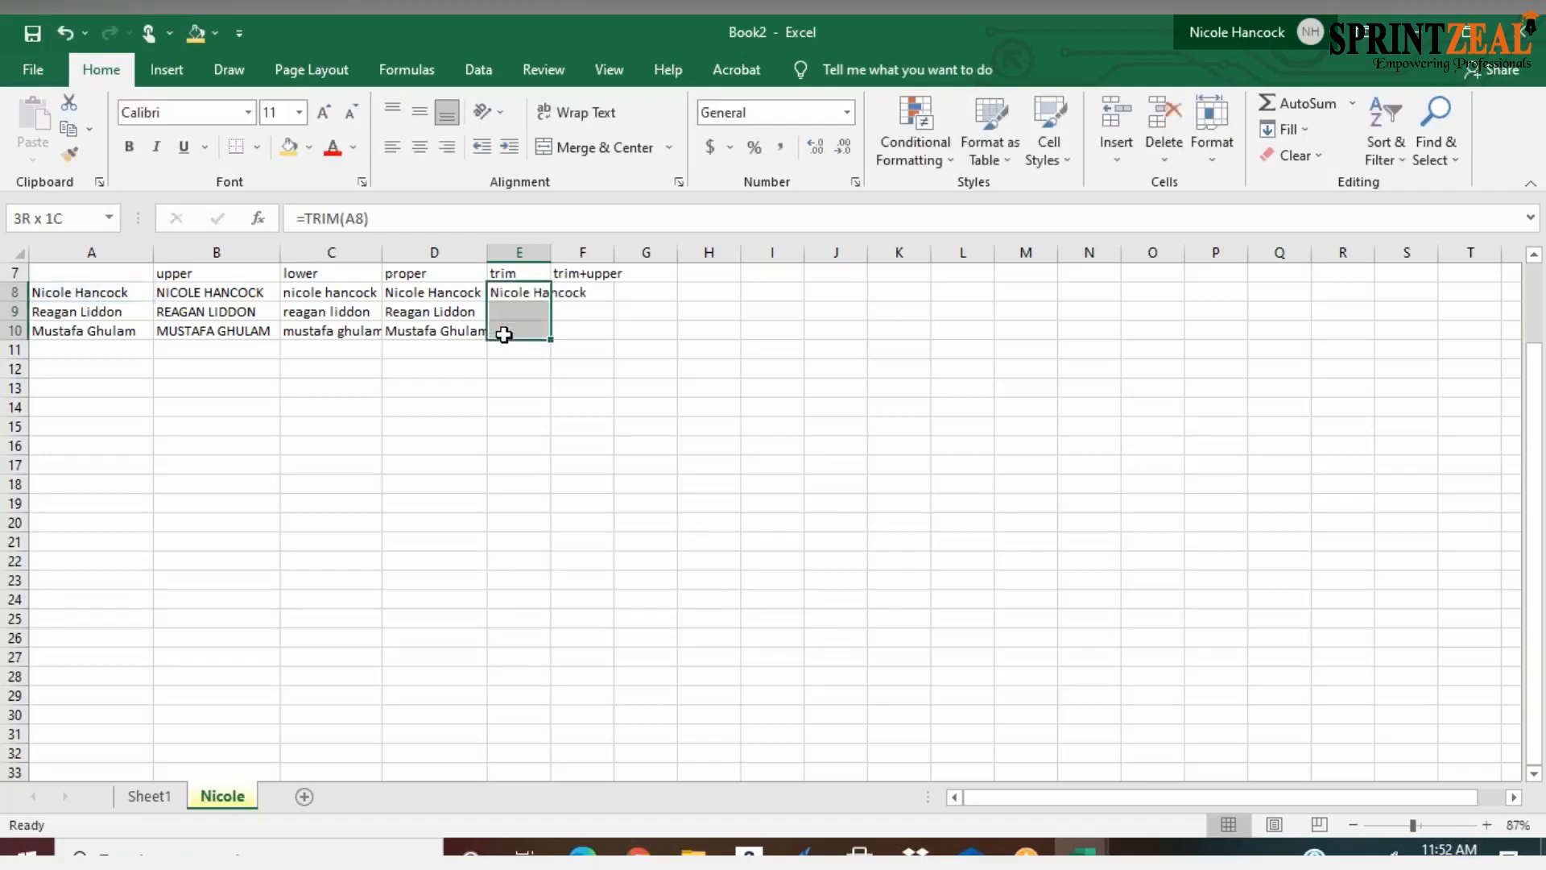
right_click(563, 294)
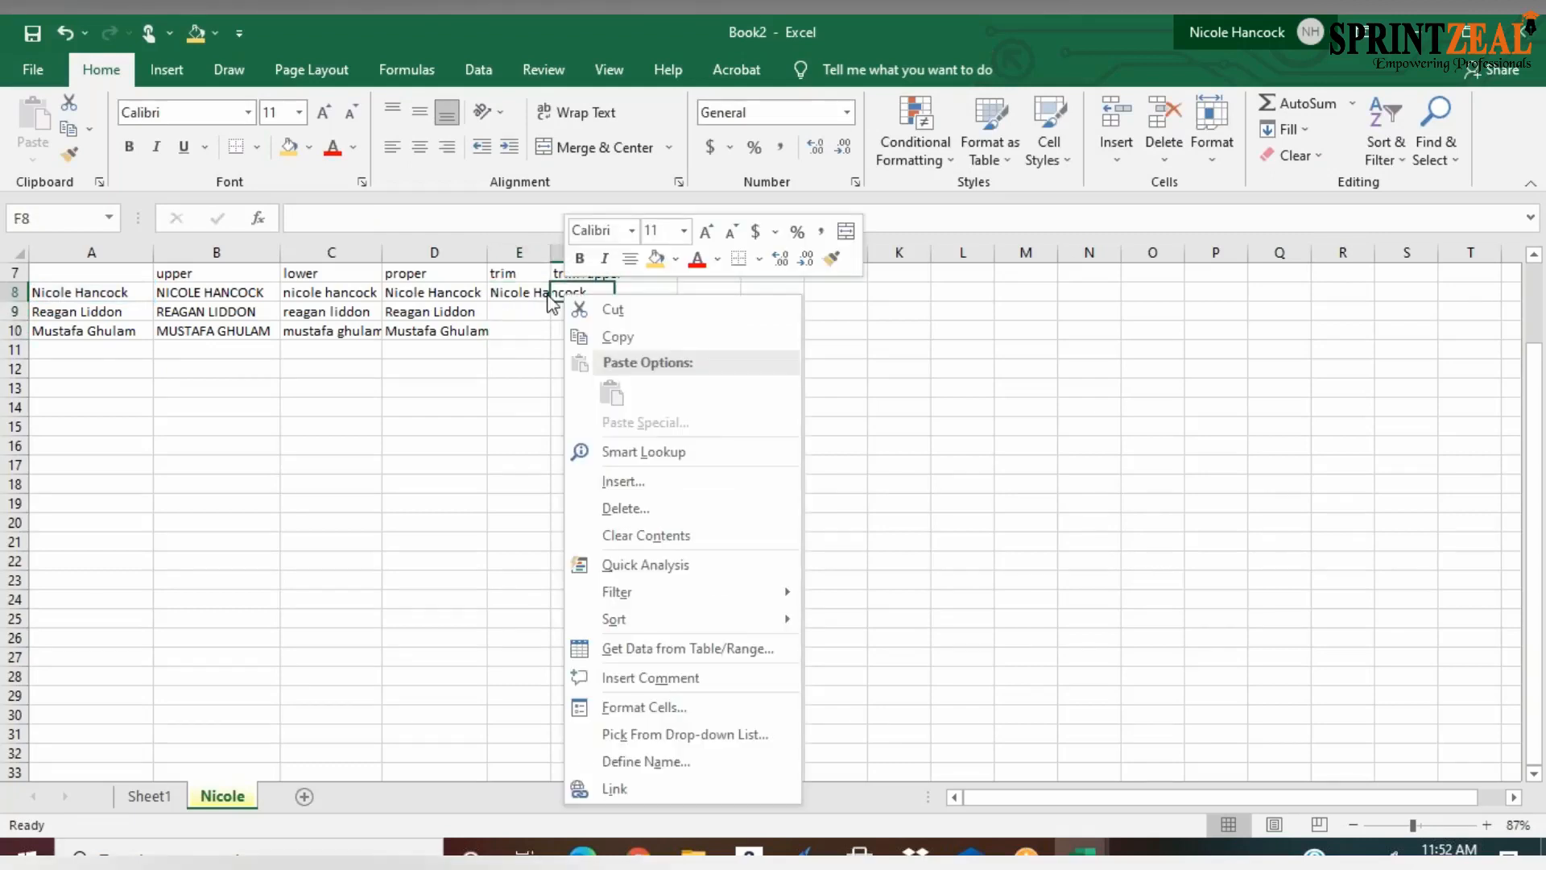
key("Escape")
Fit column E's width to the name and try again to fill the TRIM formula down the column
left_click(519, 292)
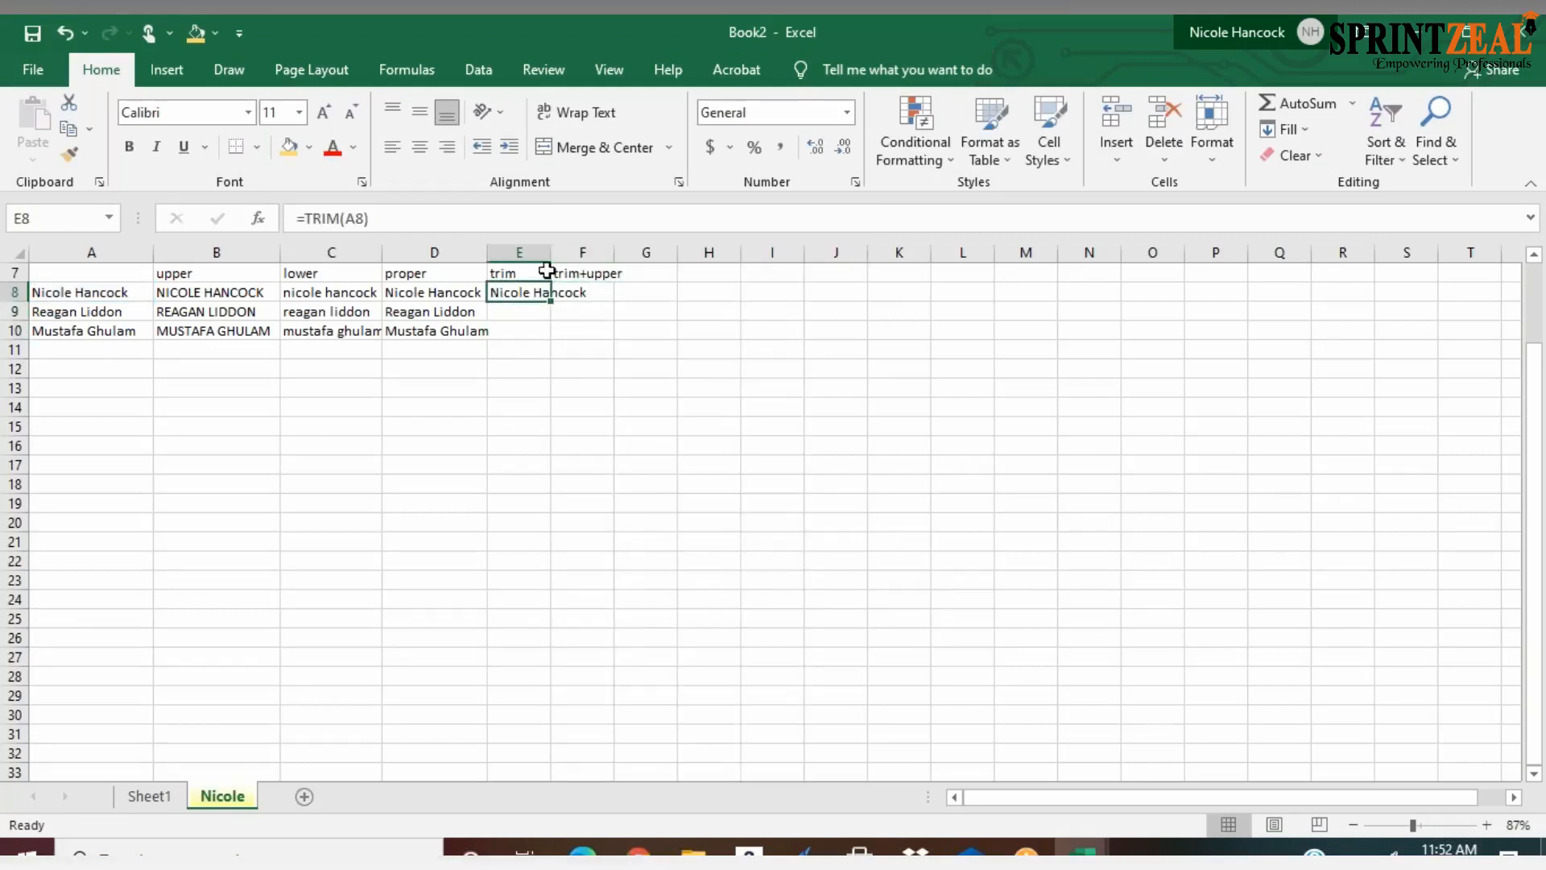
double_click(551, 252)
left_click_drag(593, 301, 591, 331)
key("Escape")
key("Escape")
right_click(600, 298)
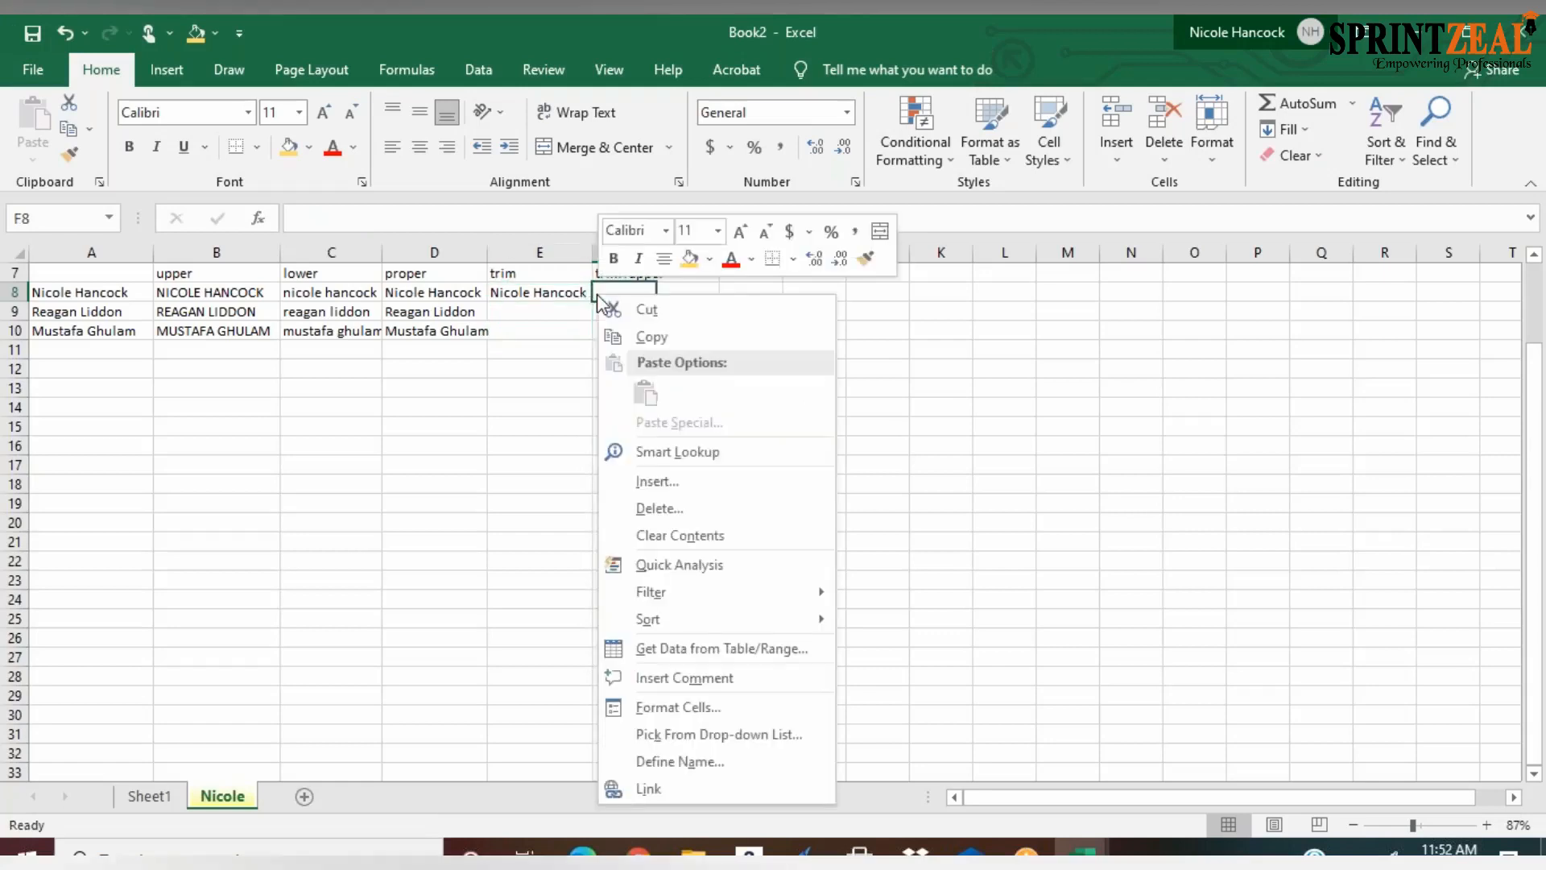
key("Escape")
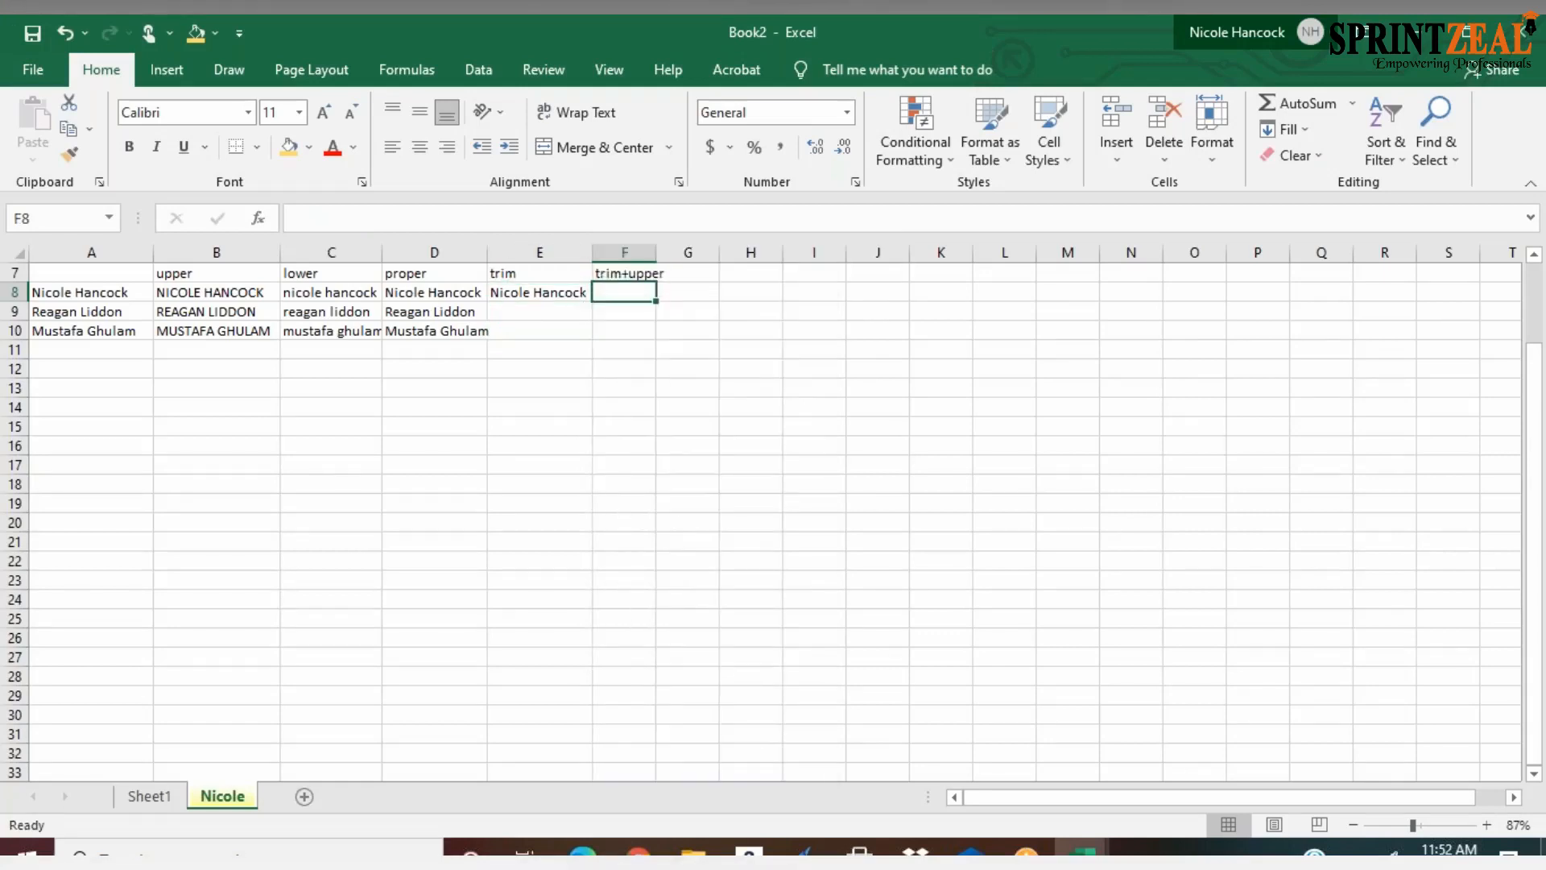
Fill the TRIM formula from E8 down through E10
left_click(569, 300)
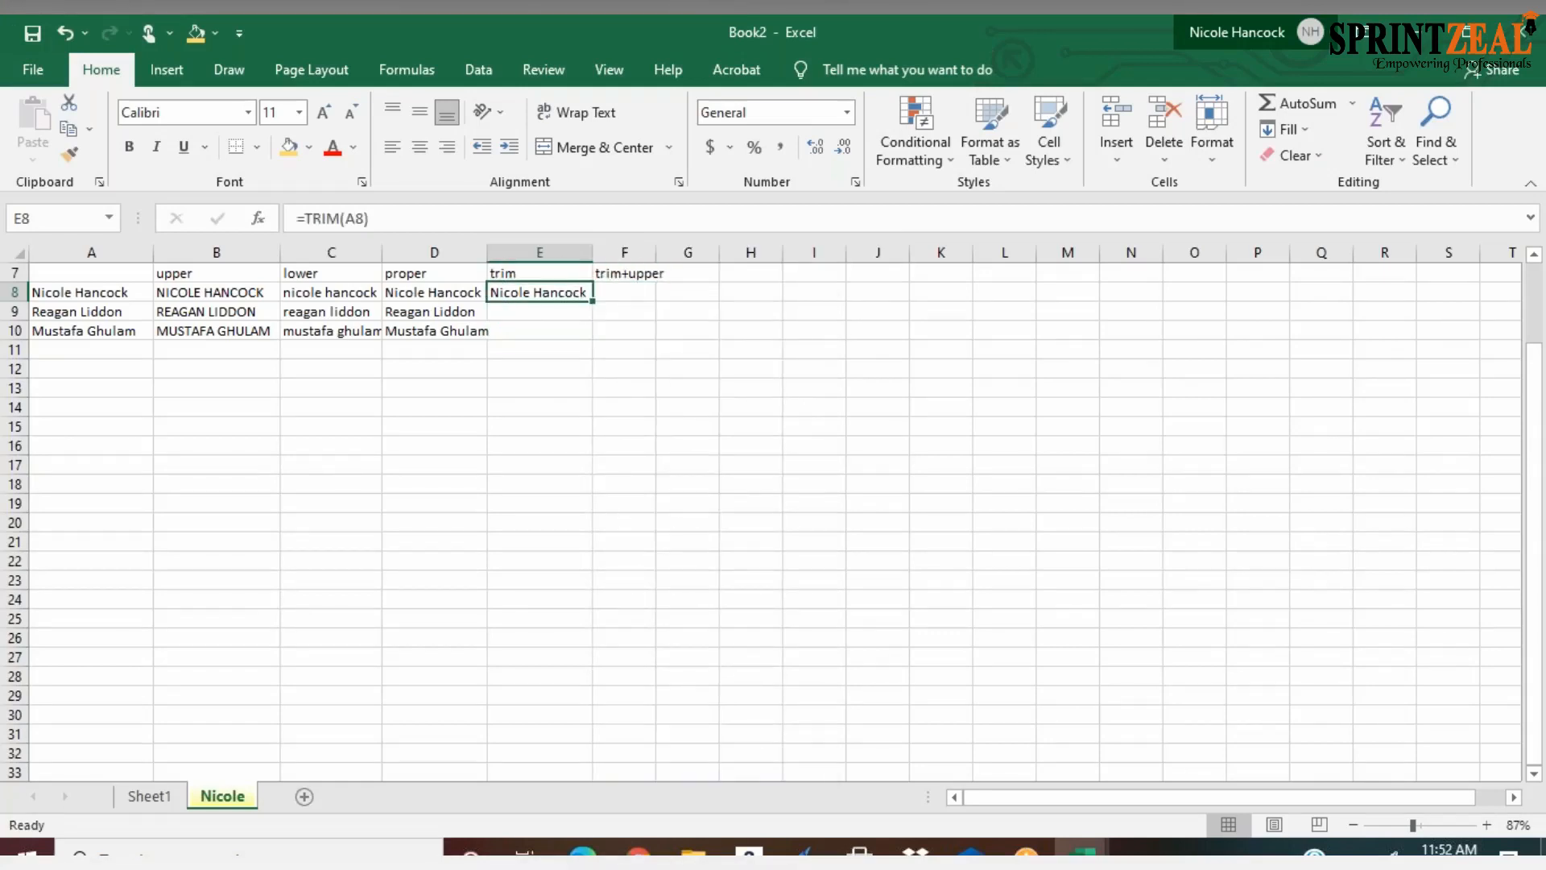
scroll(761, 519, "up", 1)
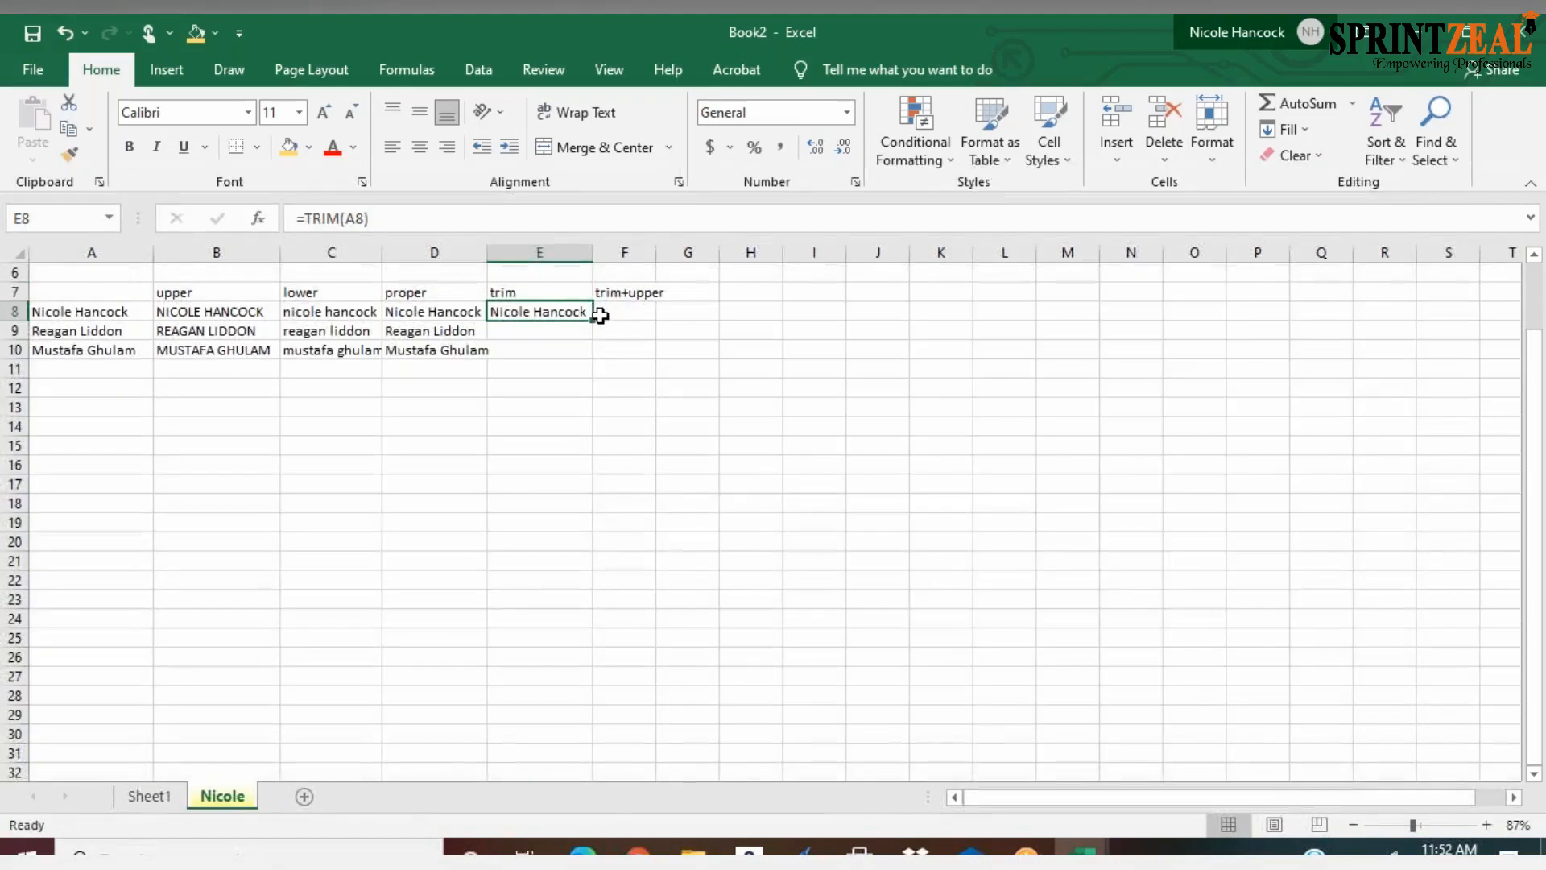
left_click_drag(592, 320, 587, 356)
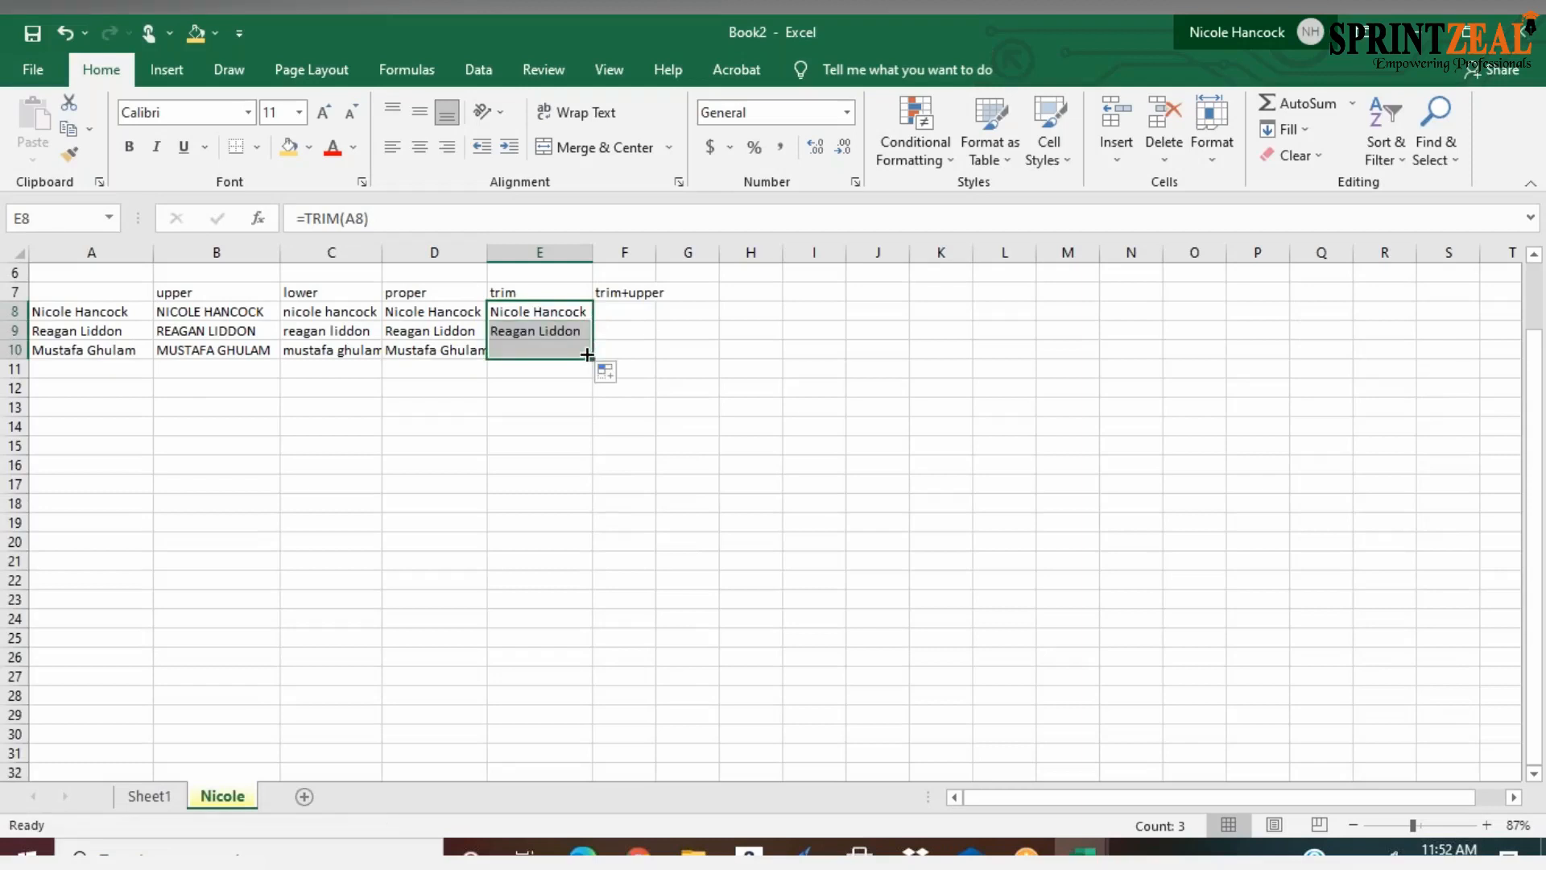
Enter the formula =TRIM(UPPER(A8)) in F8, accepting the correction that adds the missing closing brackets
left_click(619, 314)
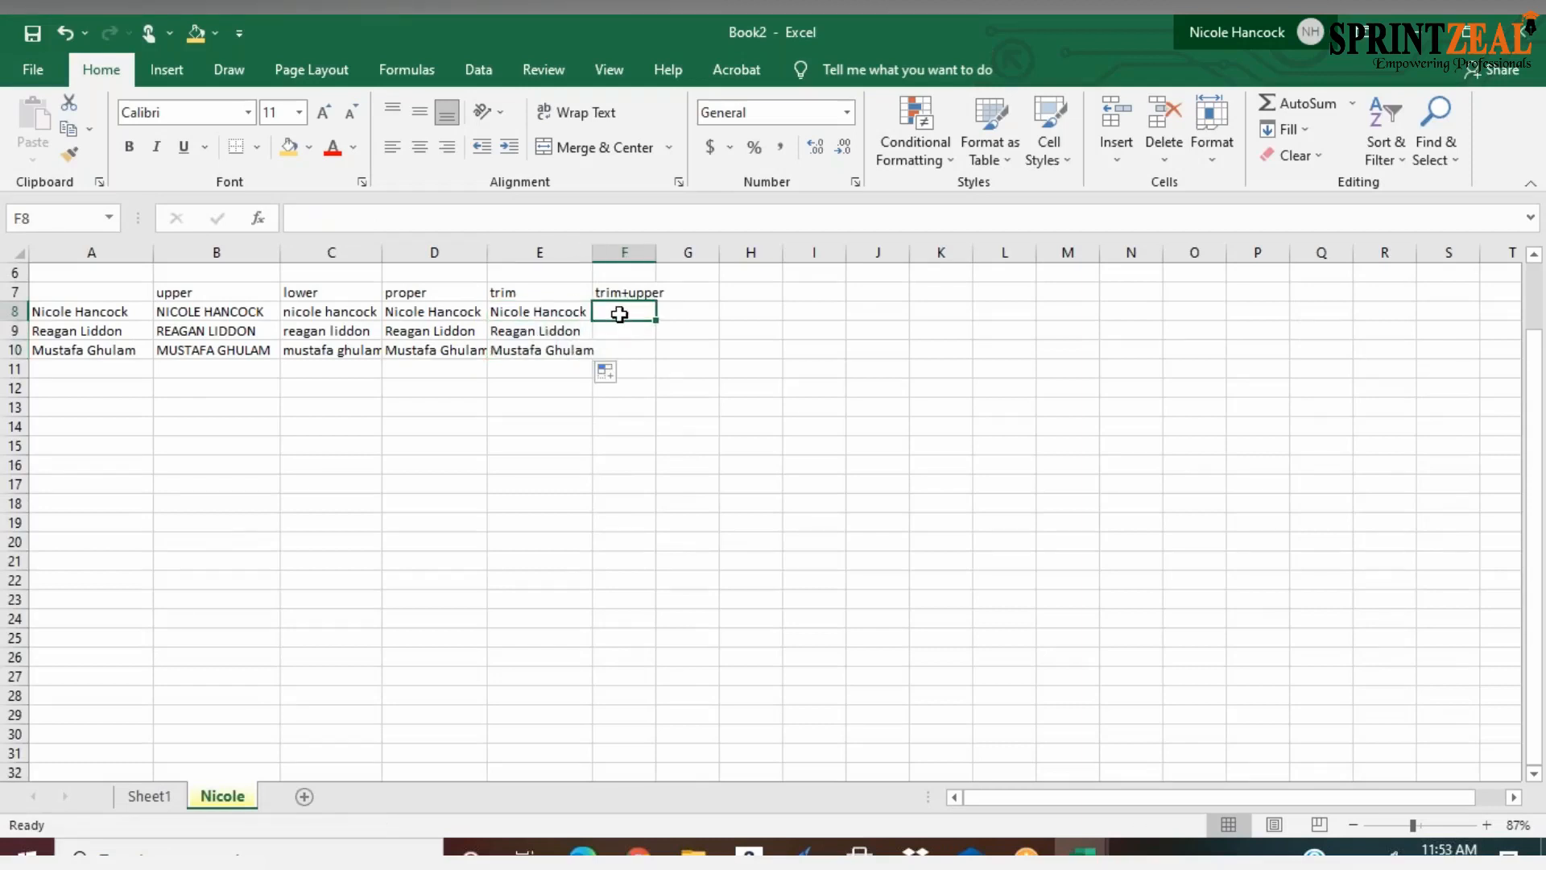
type("=")
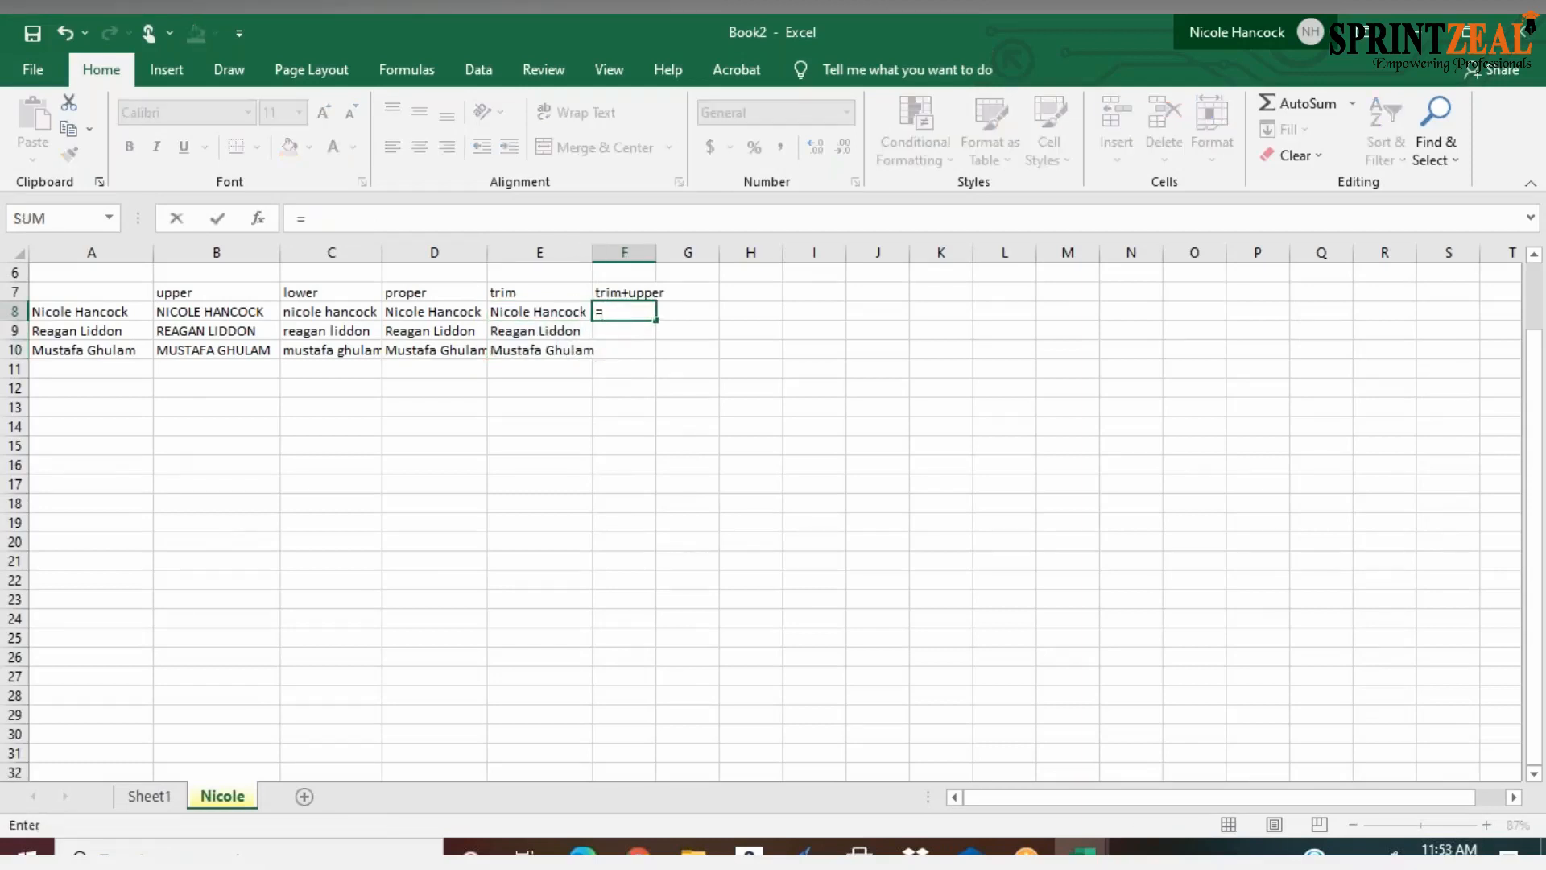
type("trim")
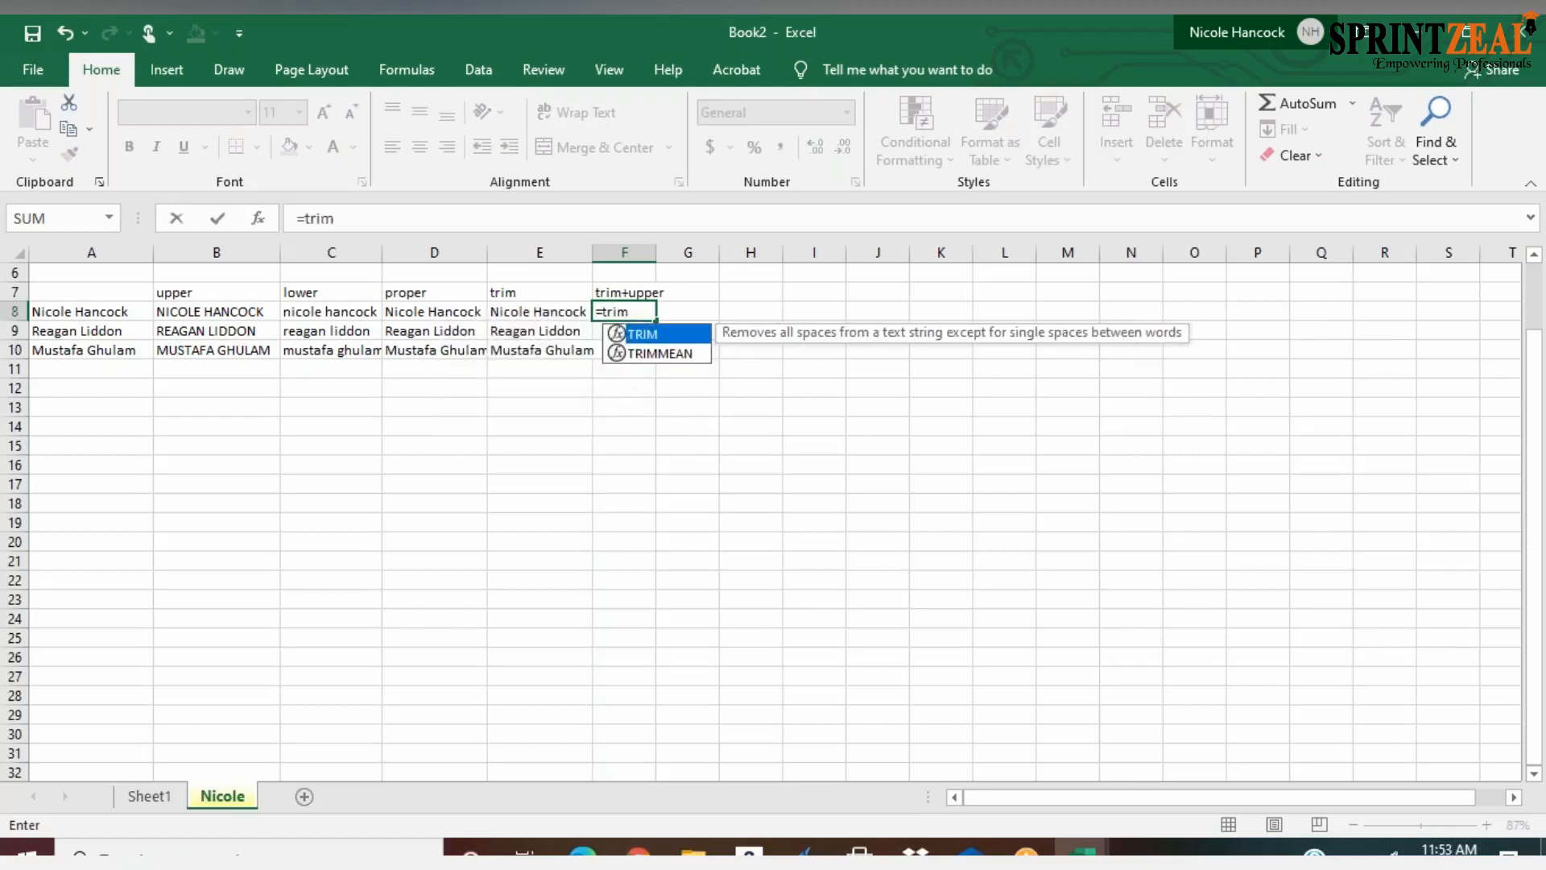
key("Tab")
type("up")
key("Tab")
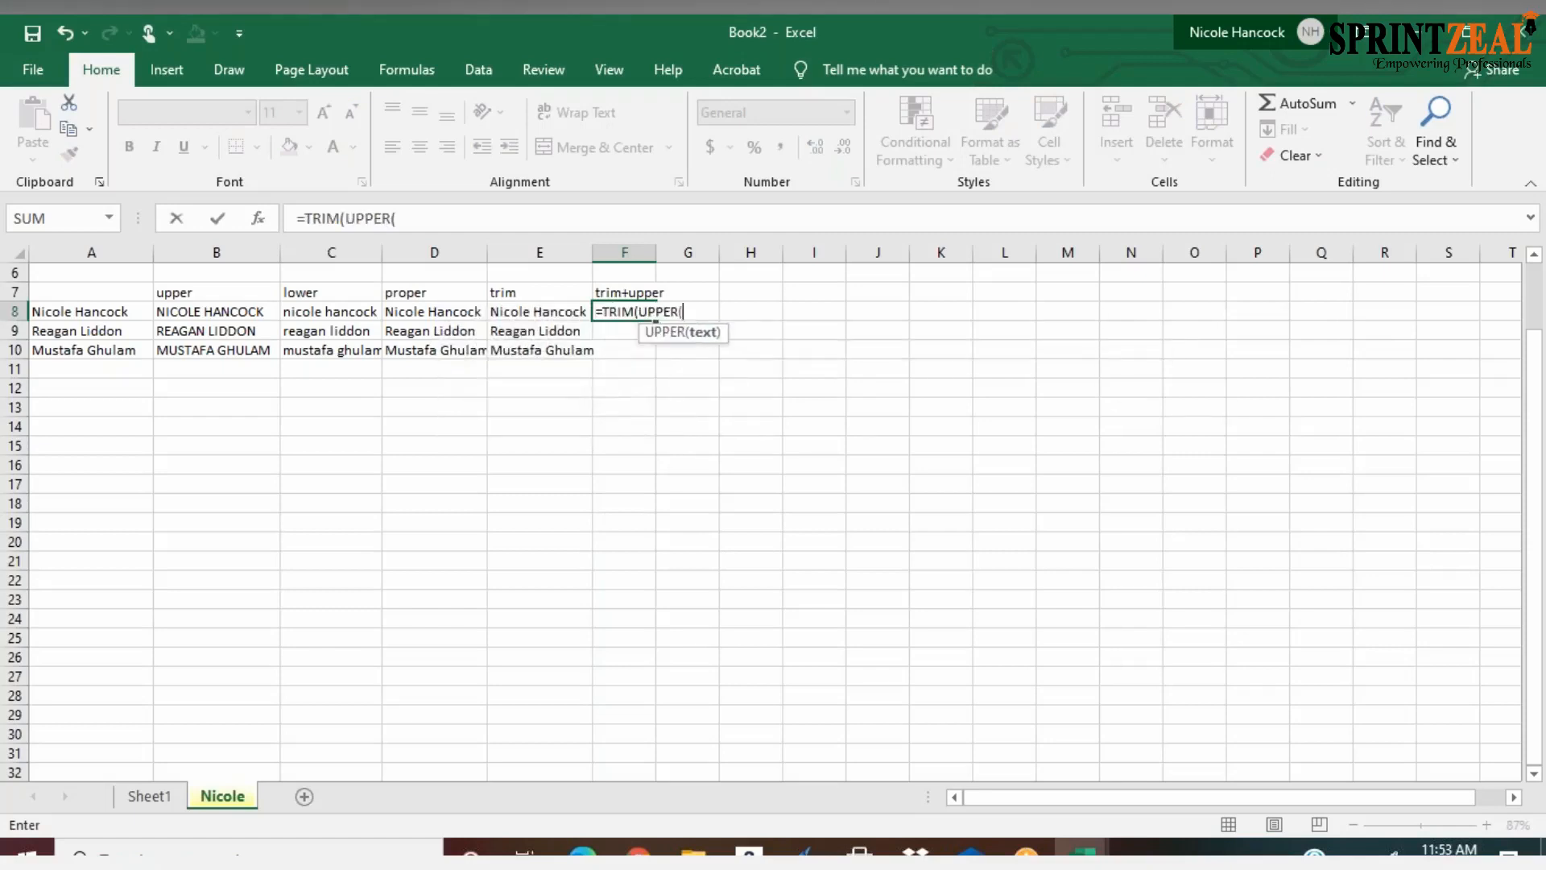
left_click(109, 312)
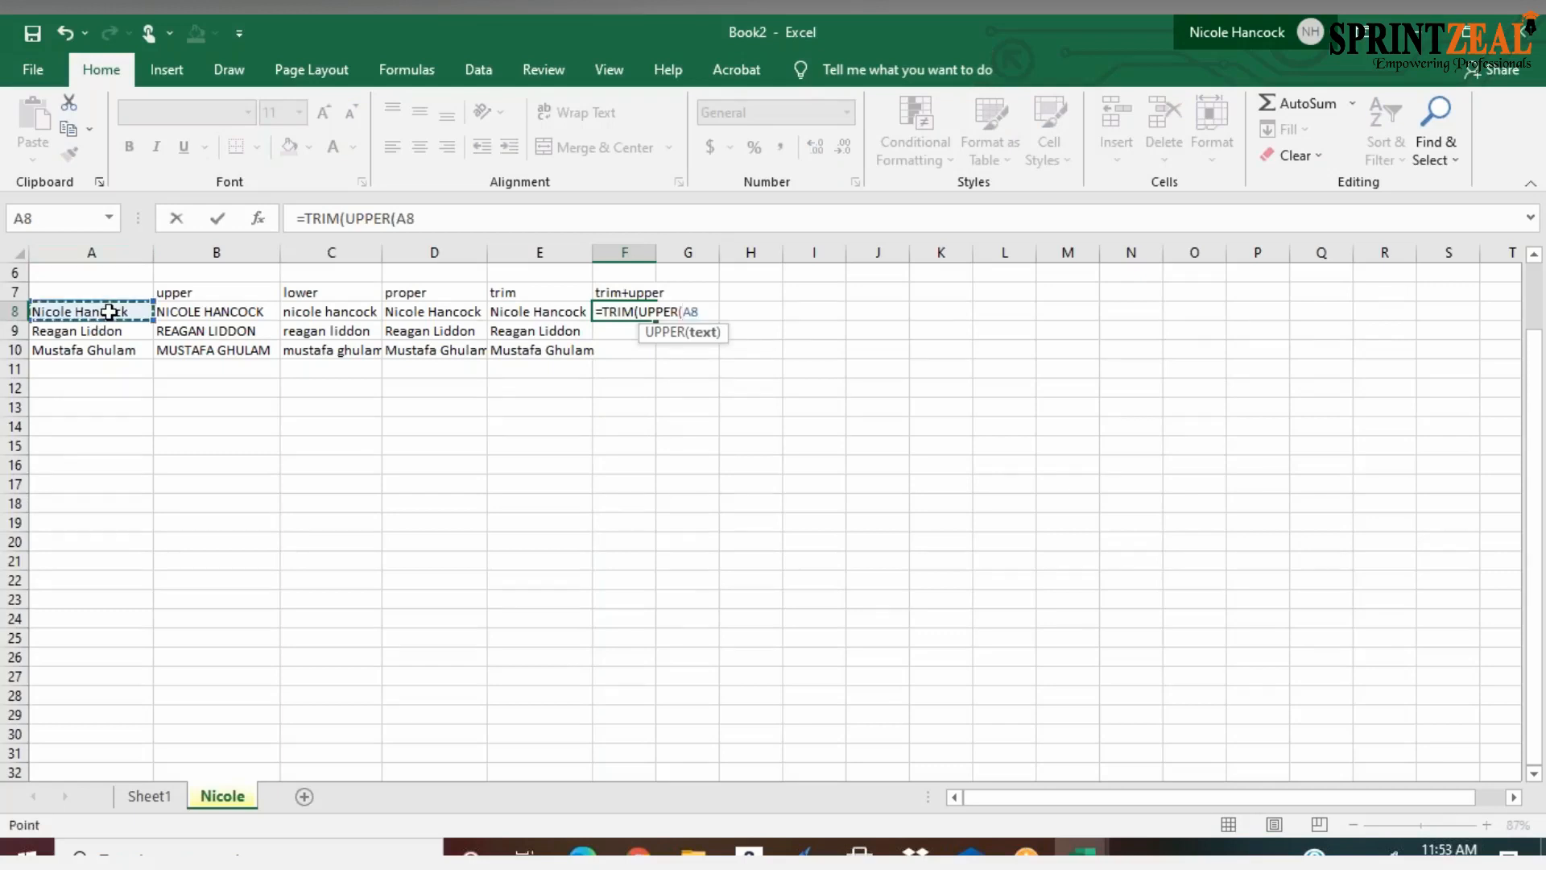
key("Return")
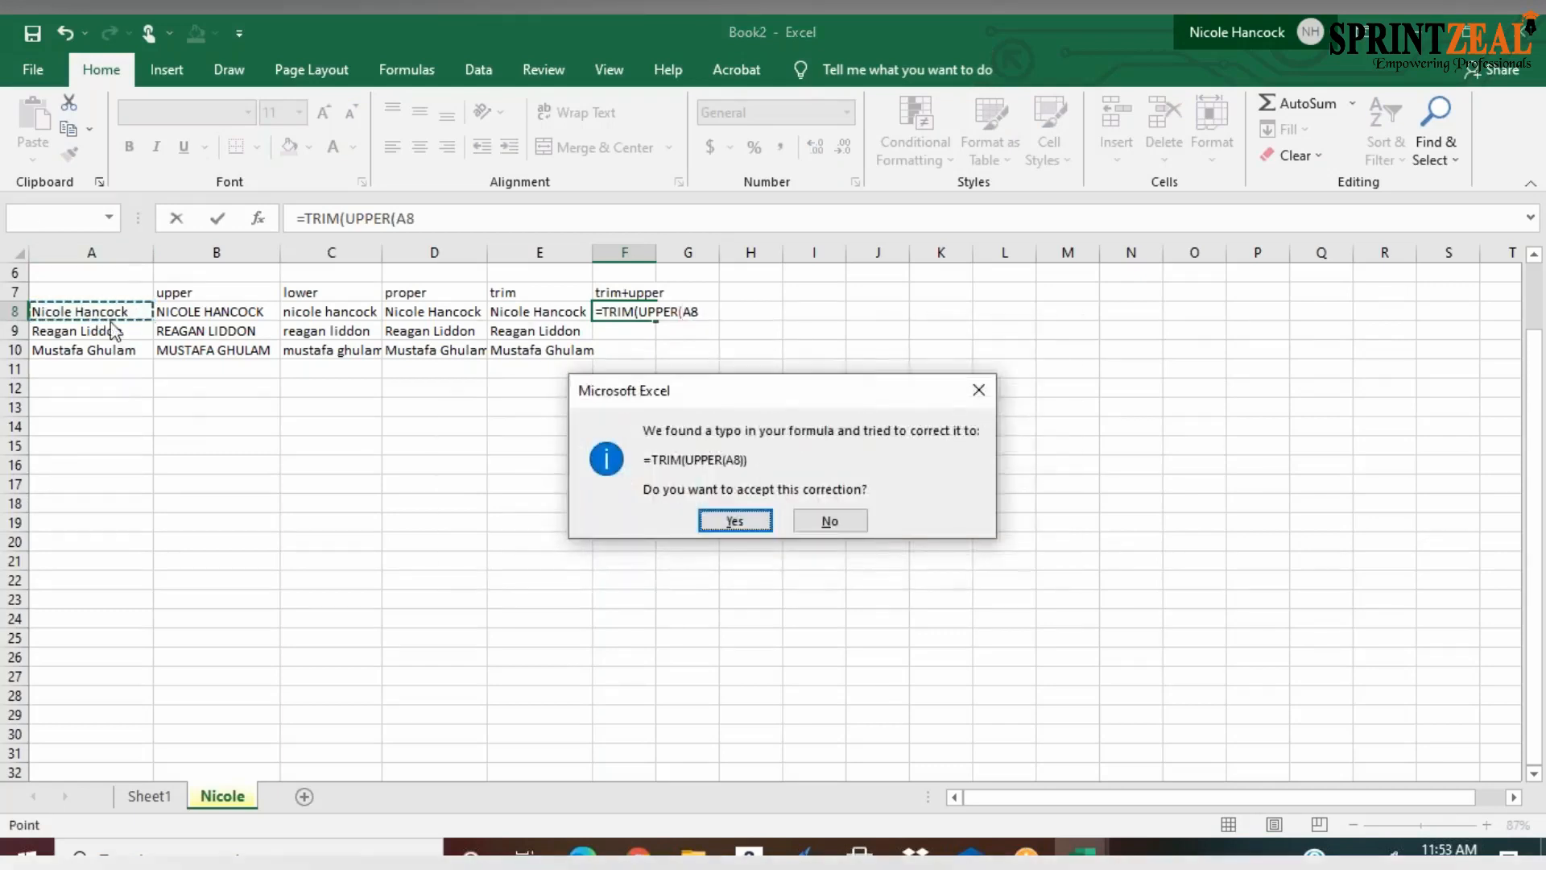
left_click(733, 520)
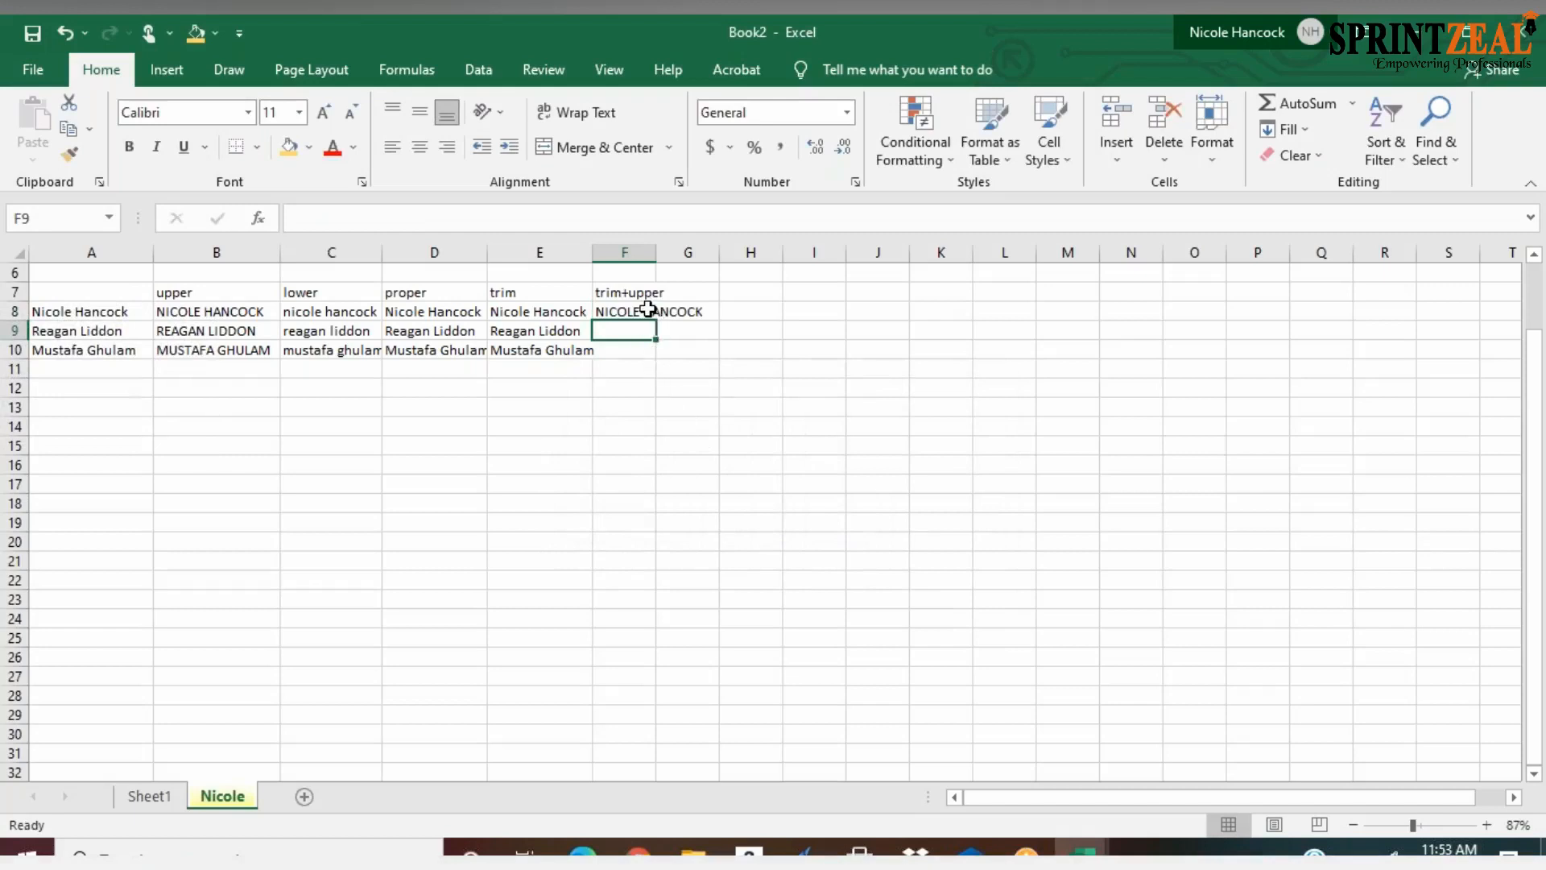
Fit column F's width to the name and fill the TRIM(UPPER) formula from F8 down through F10
left_click(645, 311)
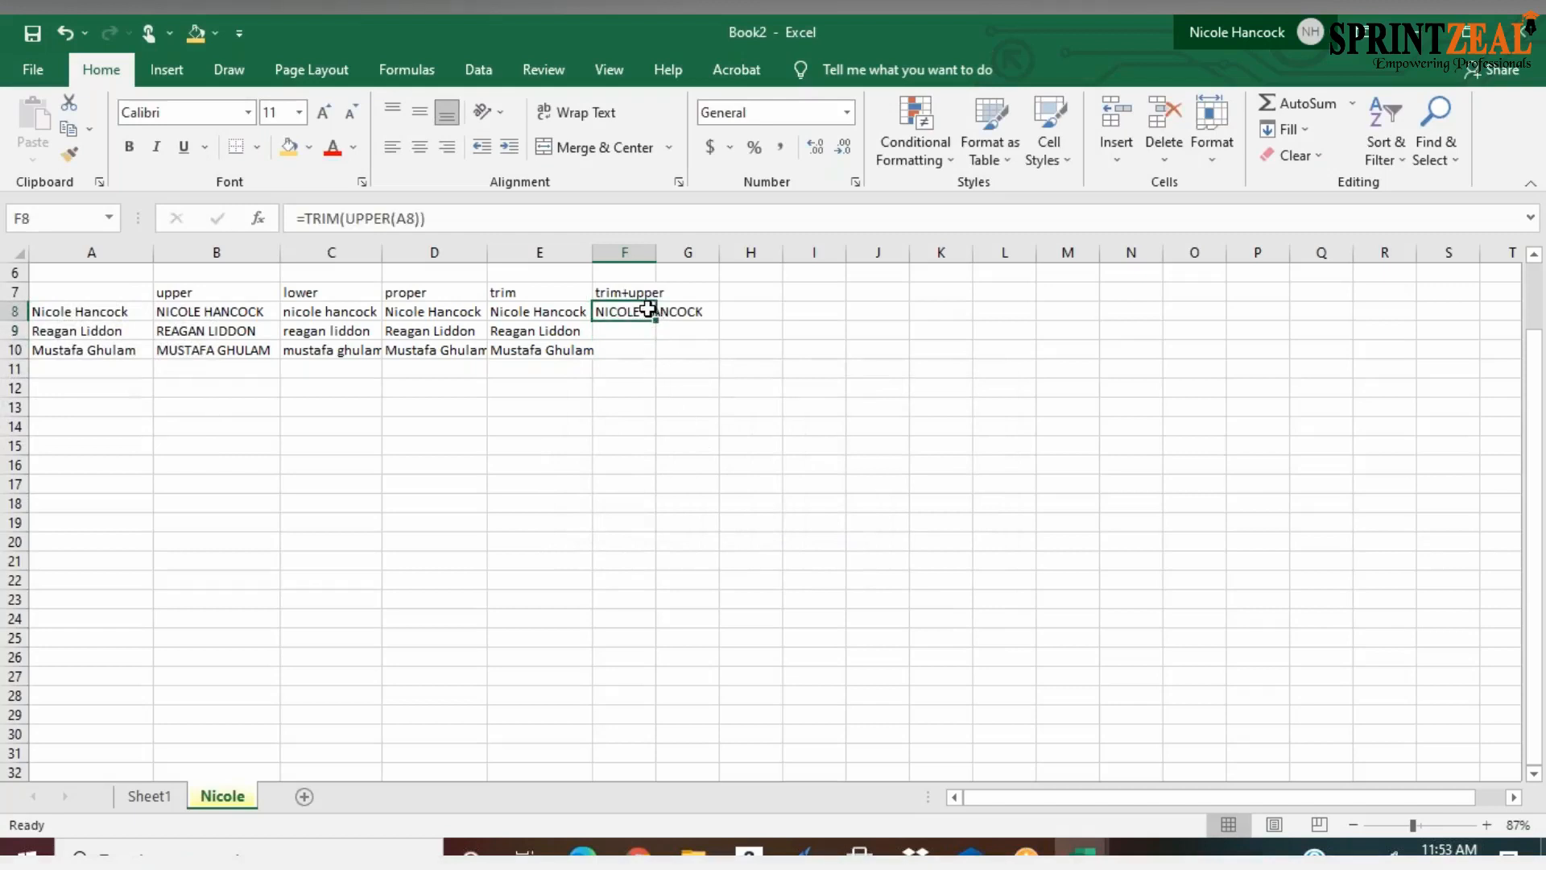
double_click(657, 253)
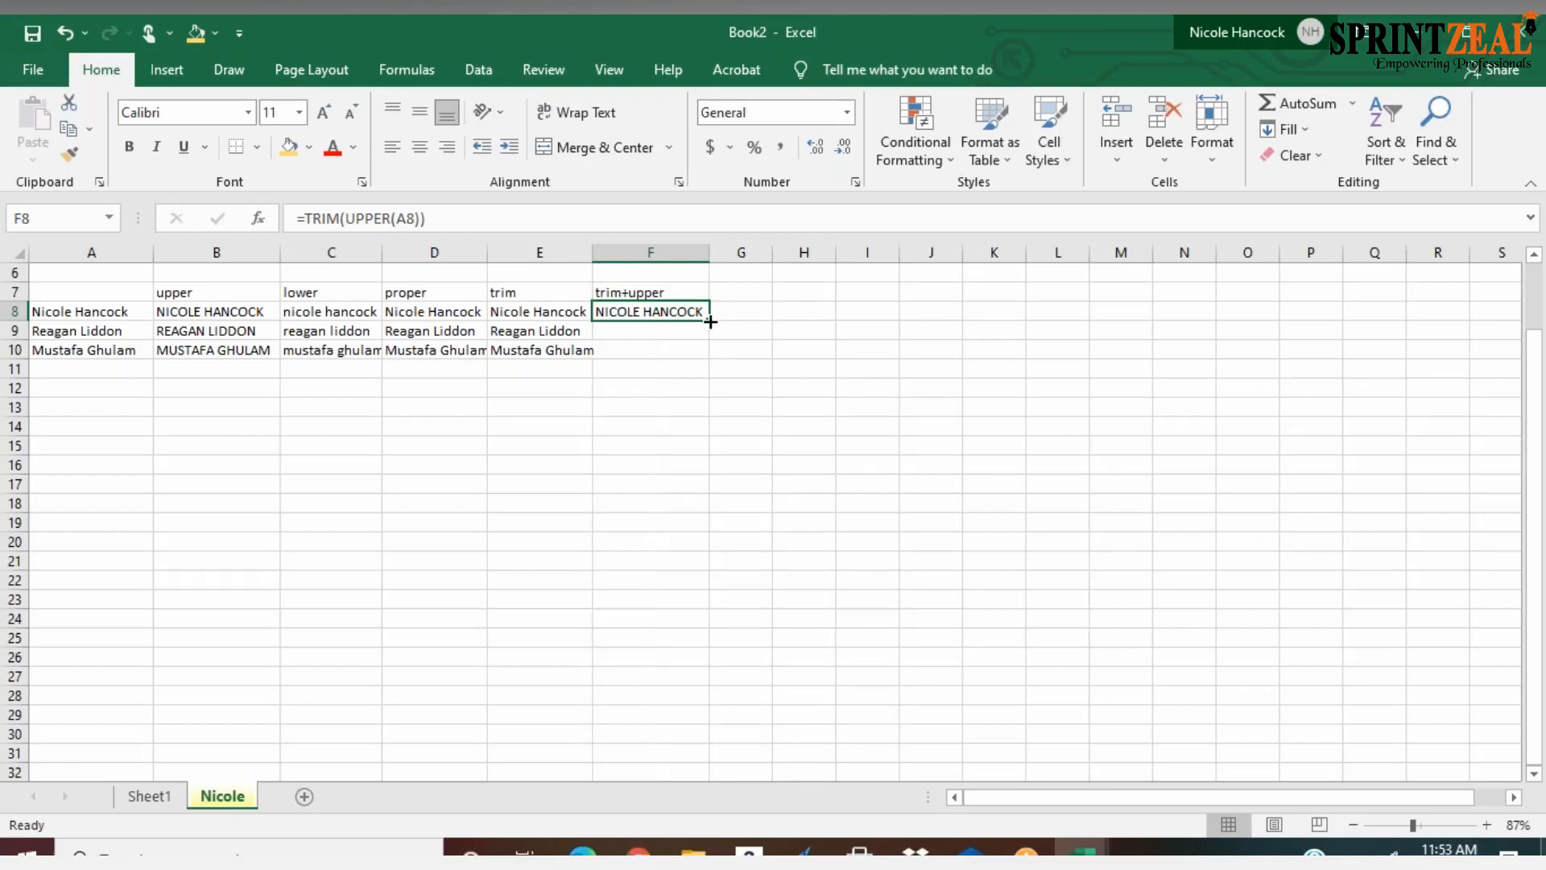
left_click_drag(708, 321, 700, 360)
left_click(639, 398)
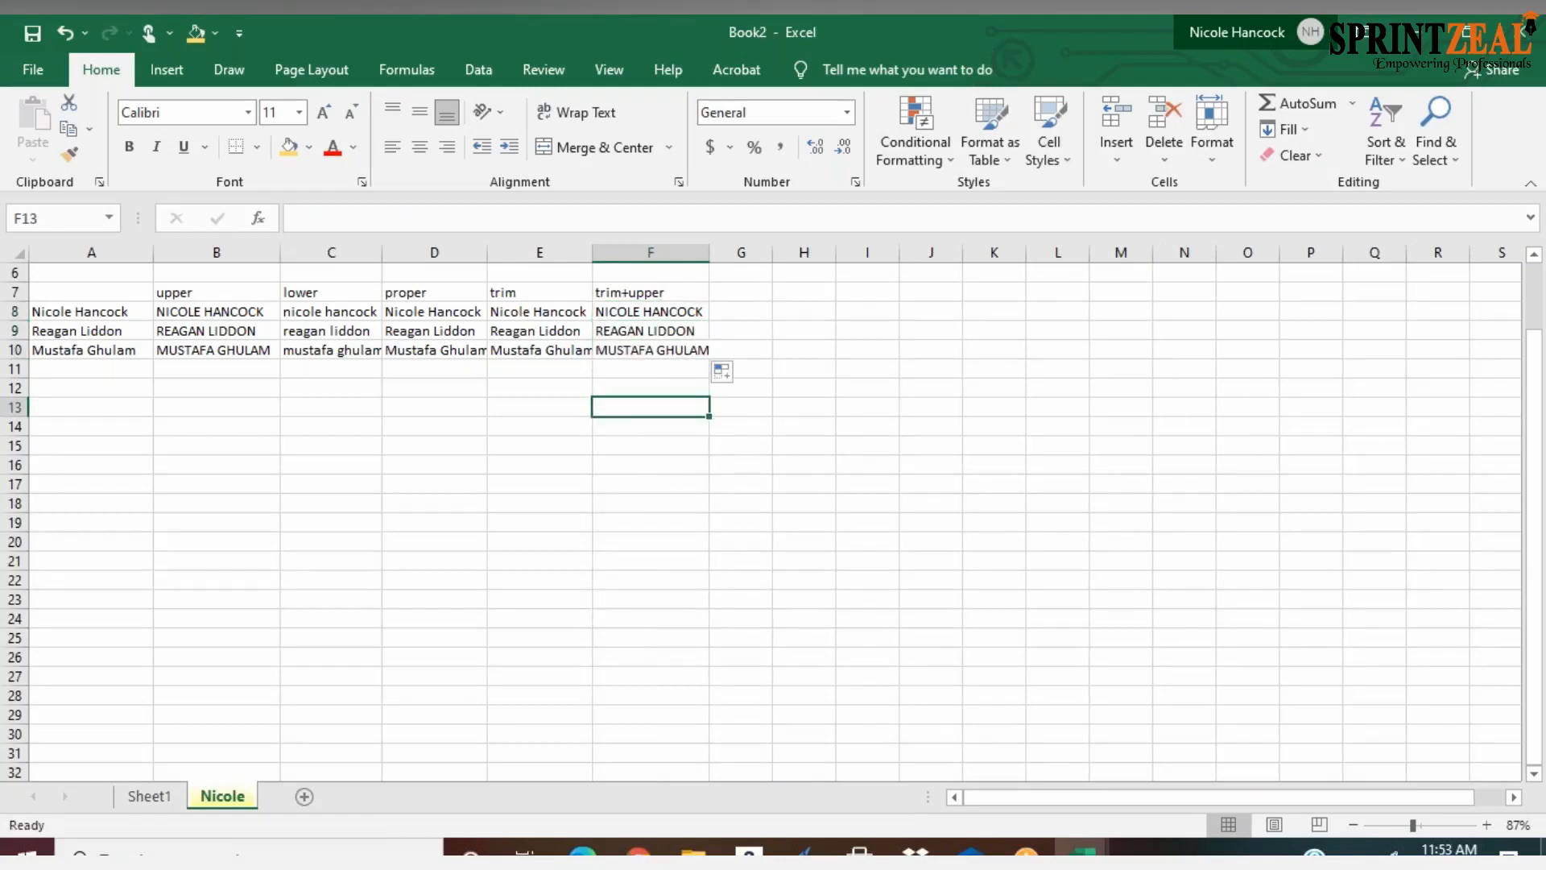
key("XF86AudioRaiseVolume")
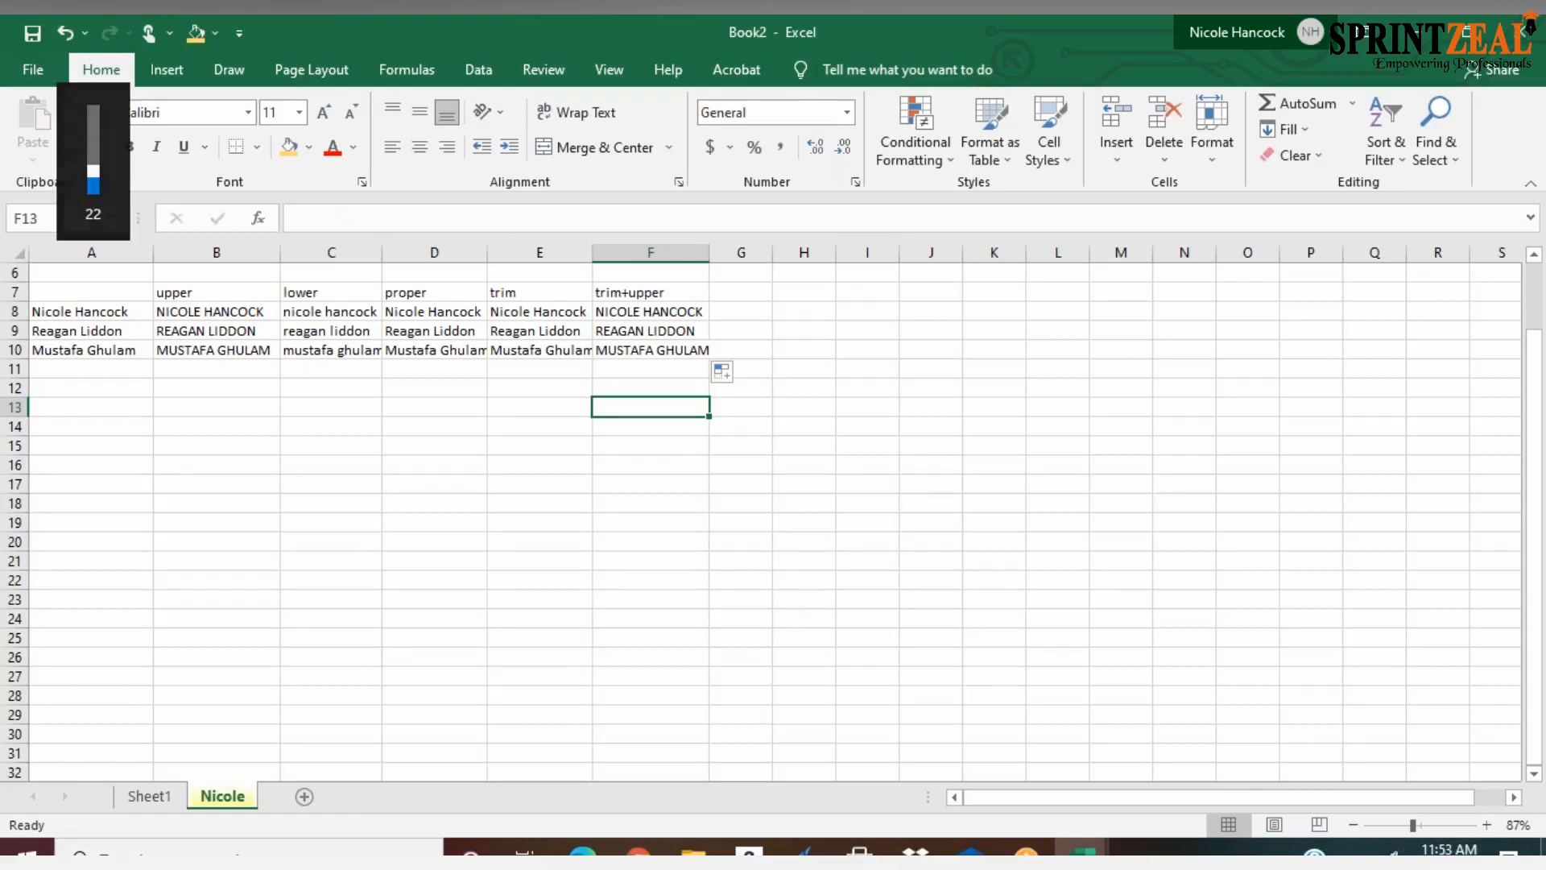
key("XF86AudioRaiseVolume")
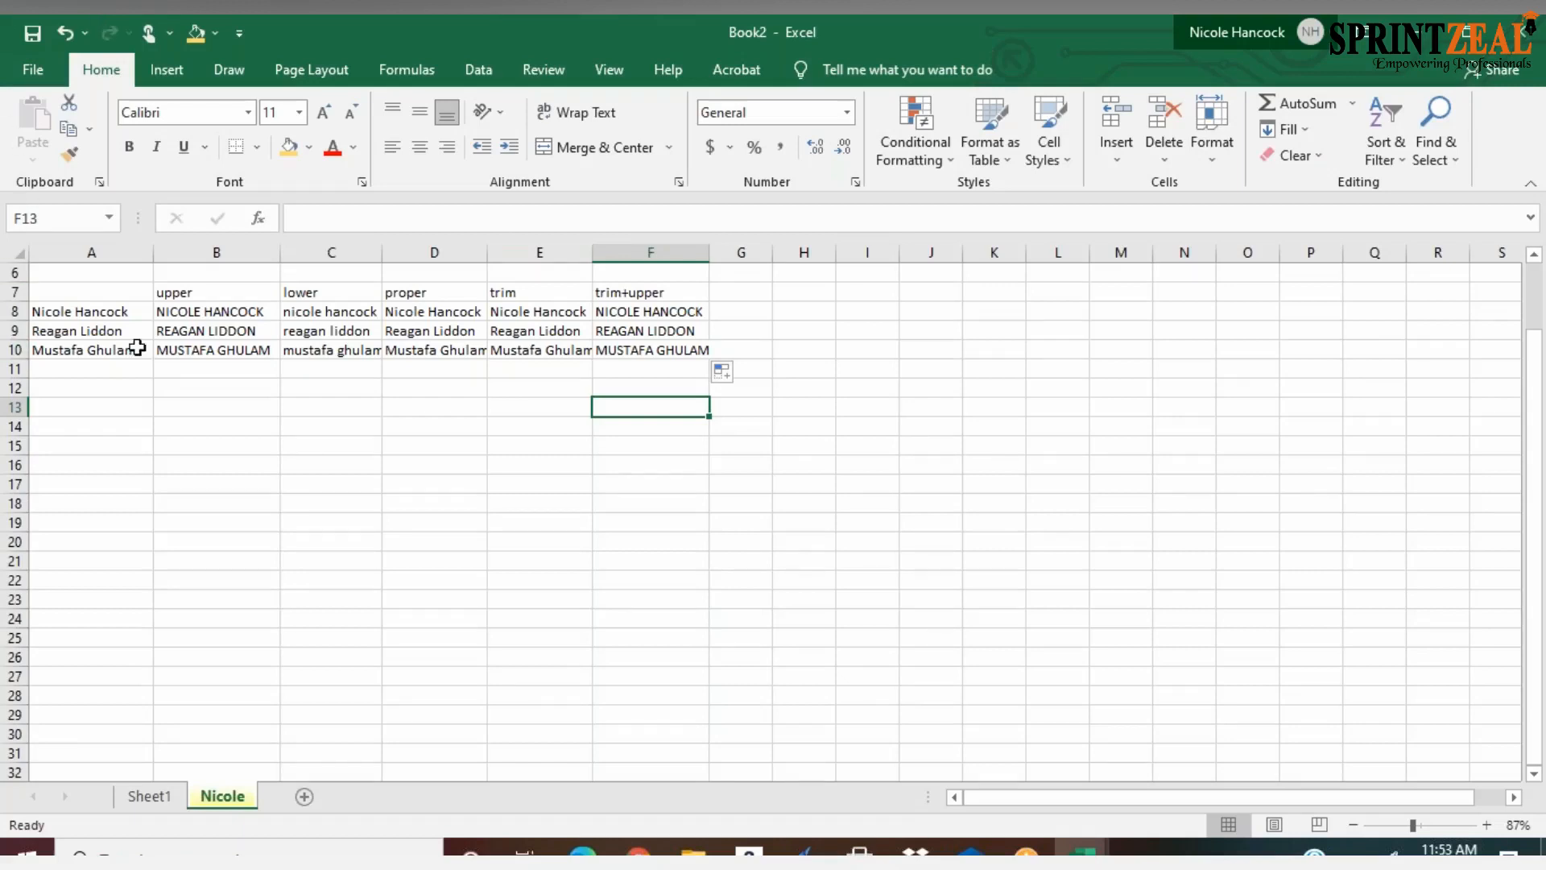
left_click(117, 314)
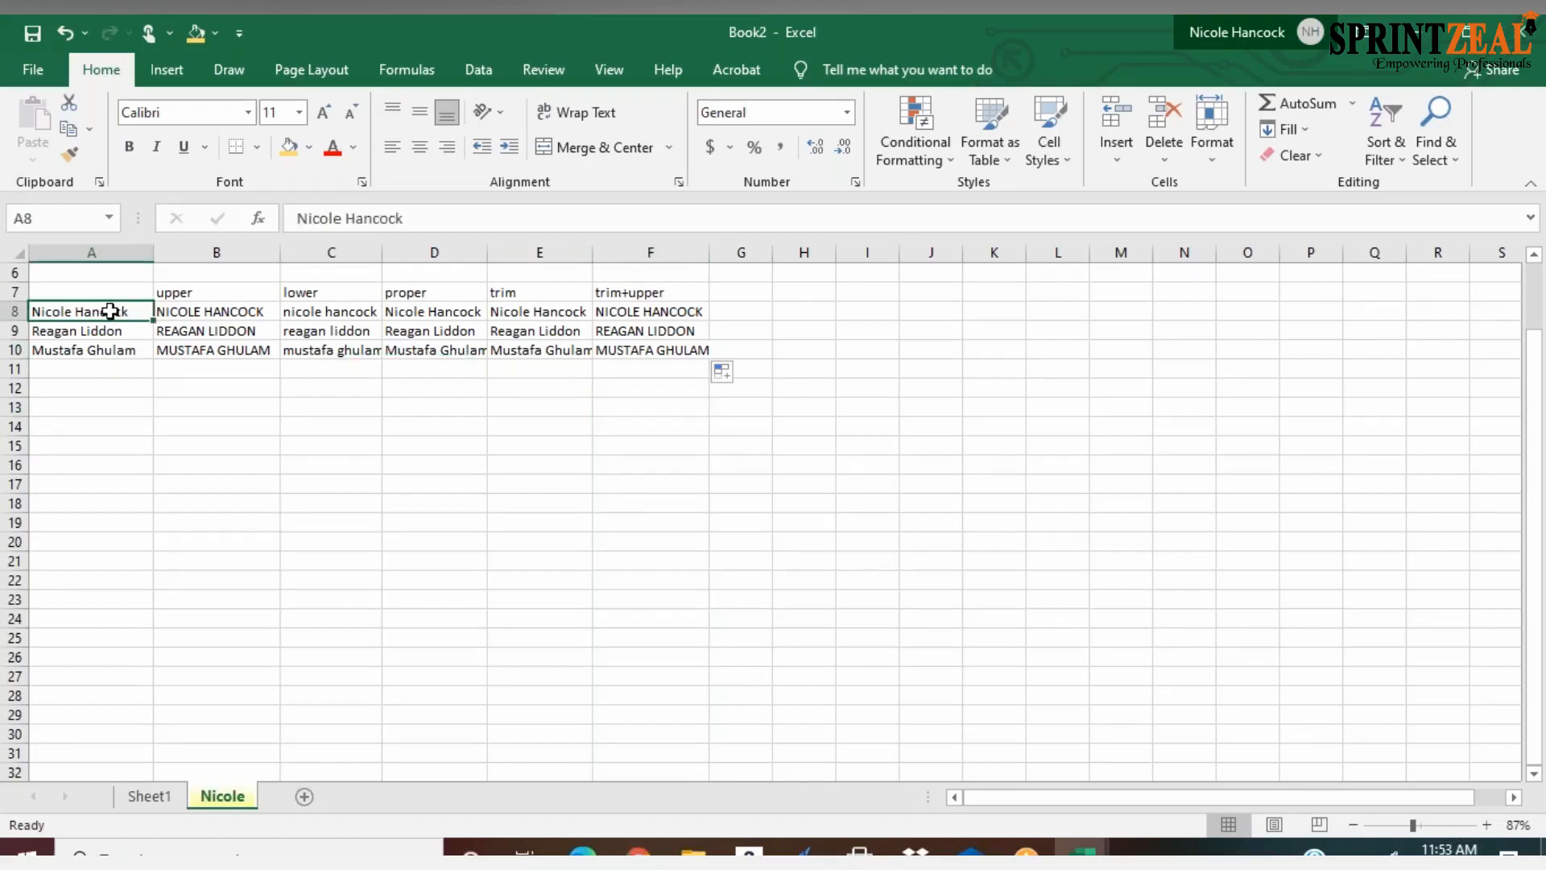
right_click(110, 311)
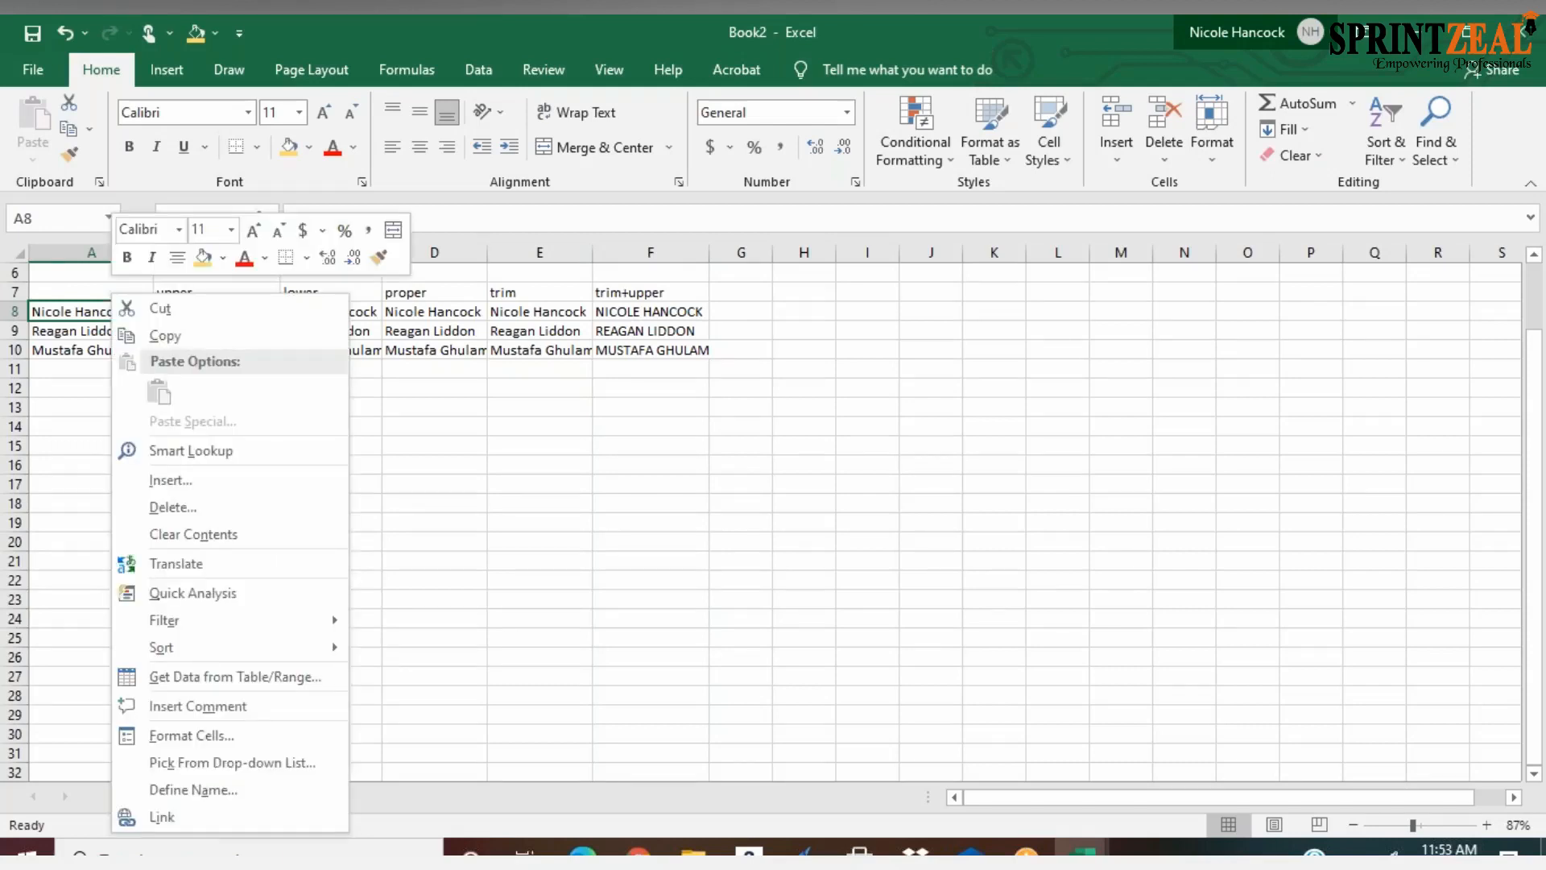
left_click(74, 313)
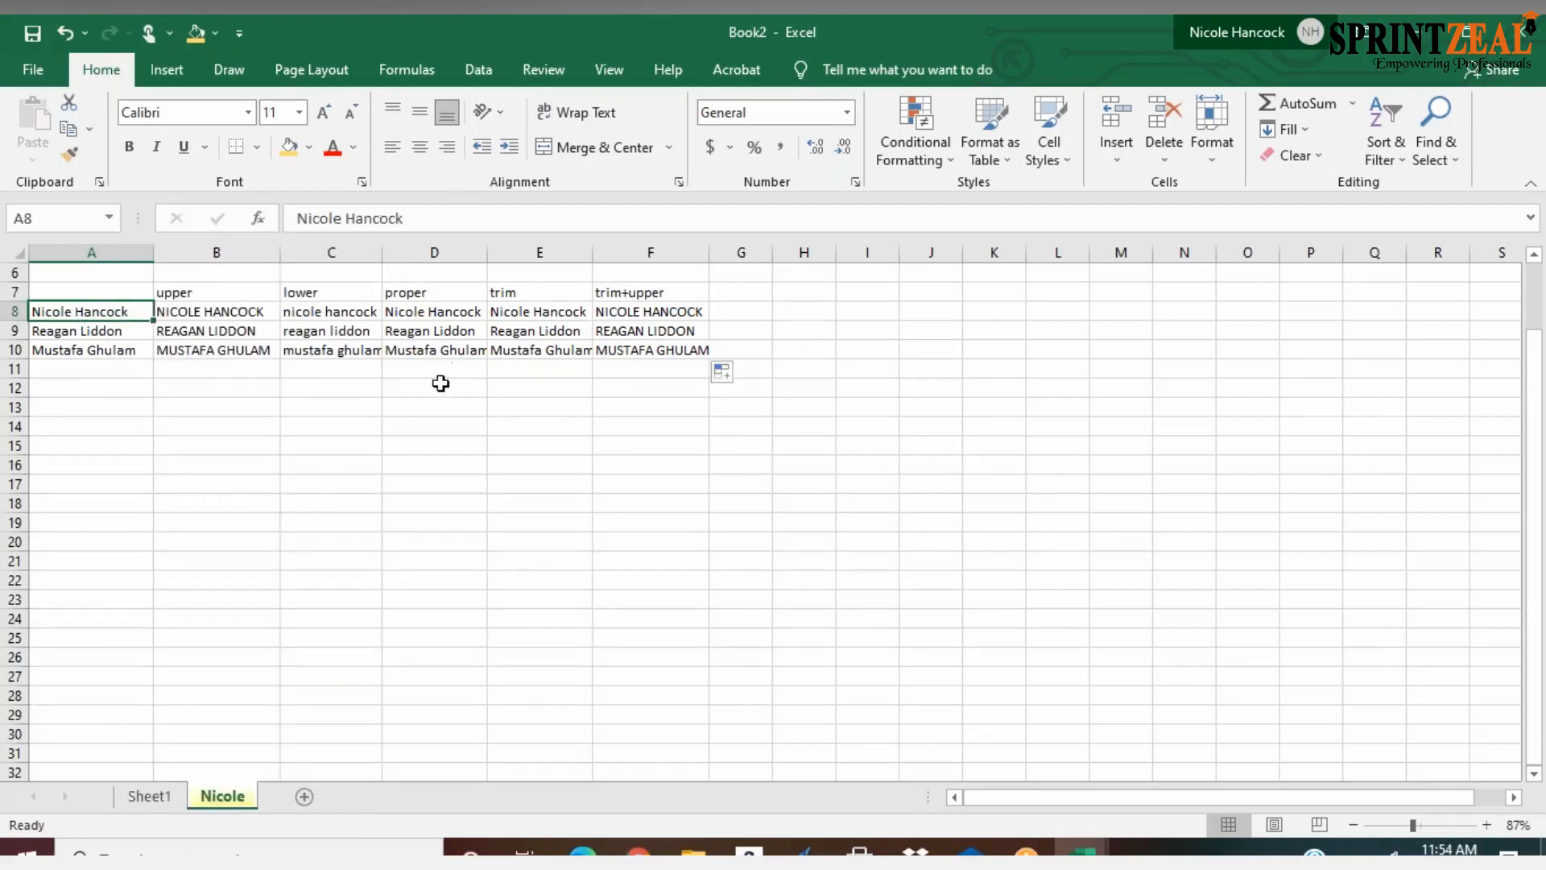
left_click(441, 314)
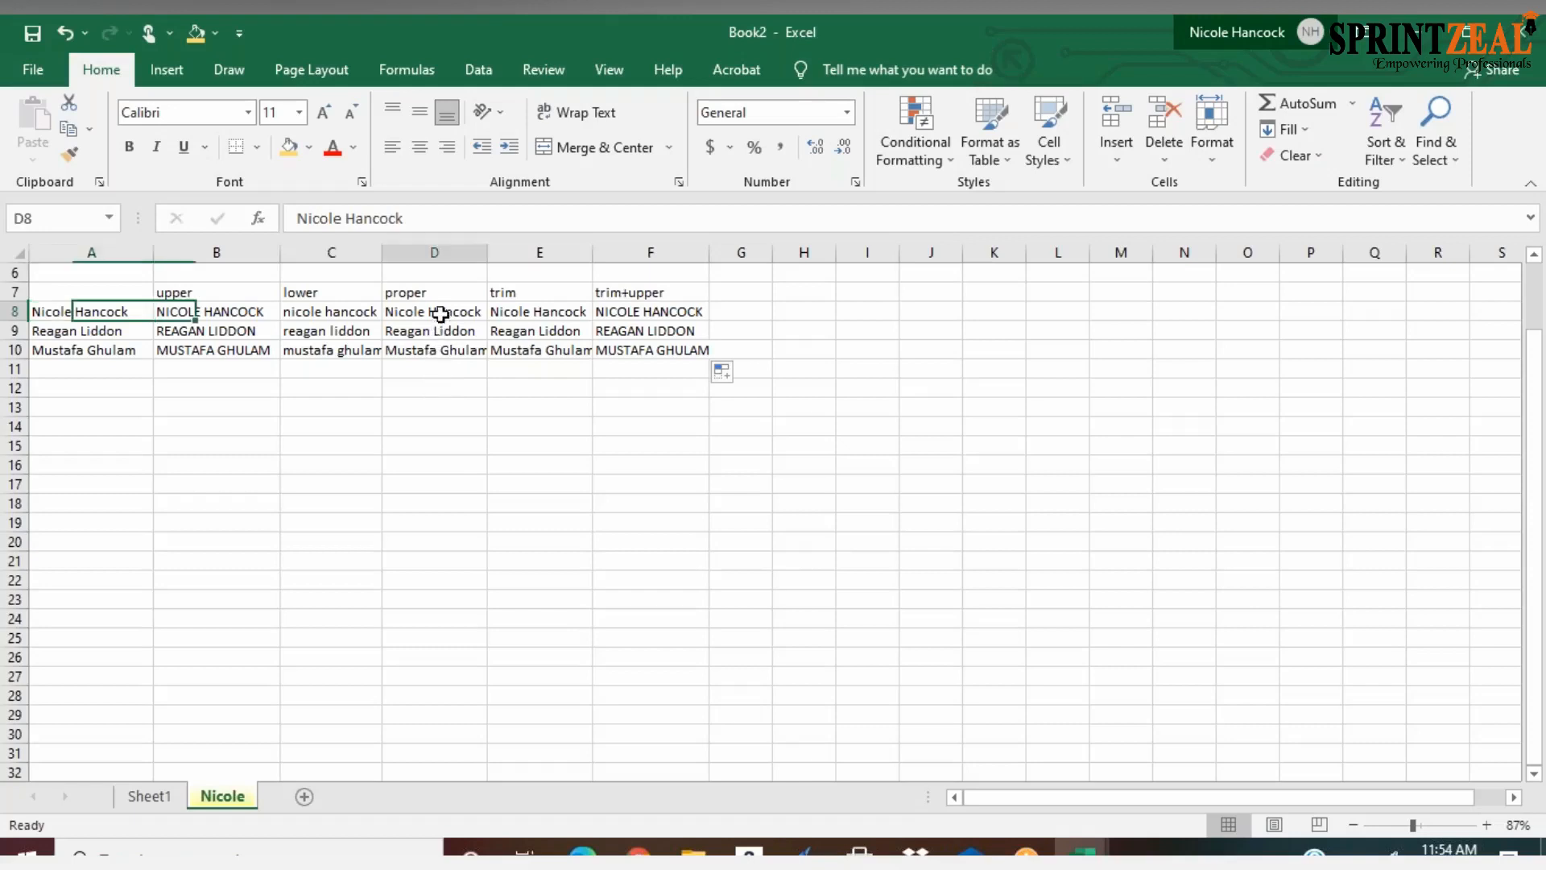